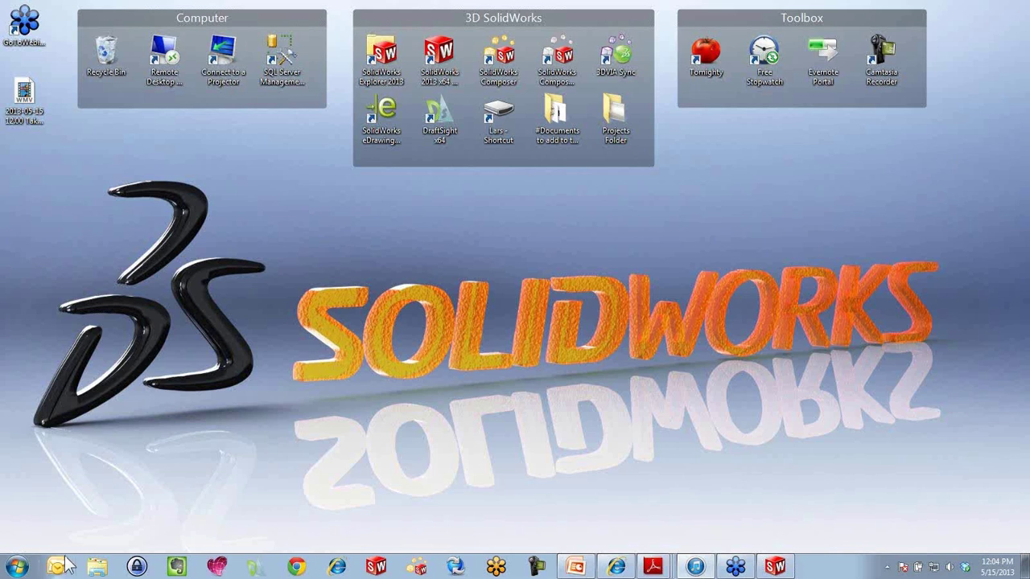
Launch SolidWorks Rx and view its system diagnostics.
{"action": "left_click", "coordinate": [18, 567]}
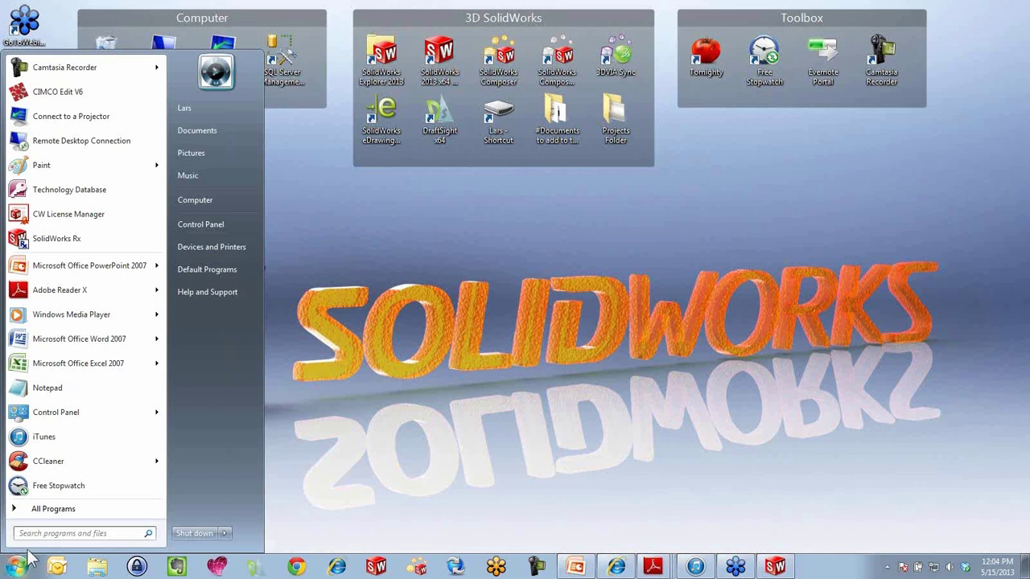
{"action": "type", "text": "rx"}
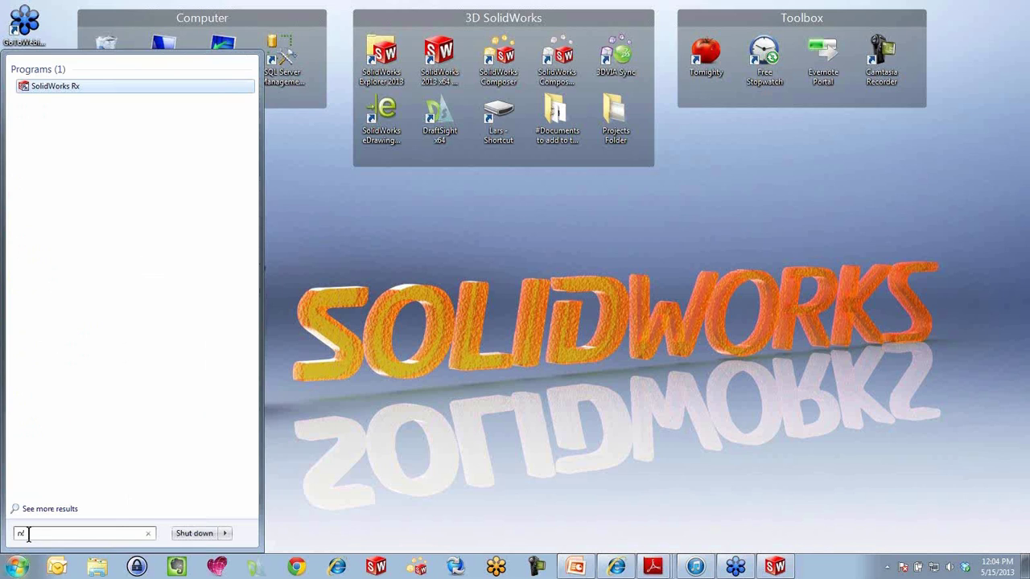
{"action": "left_click", "coordinate": [65, 89]}
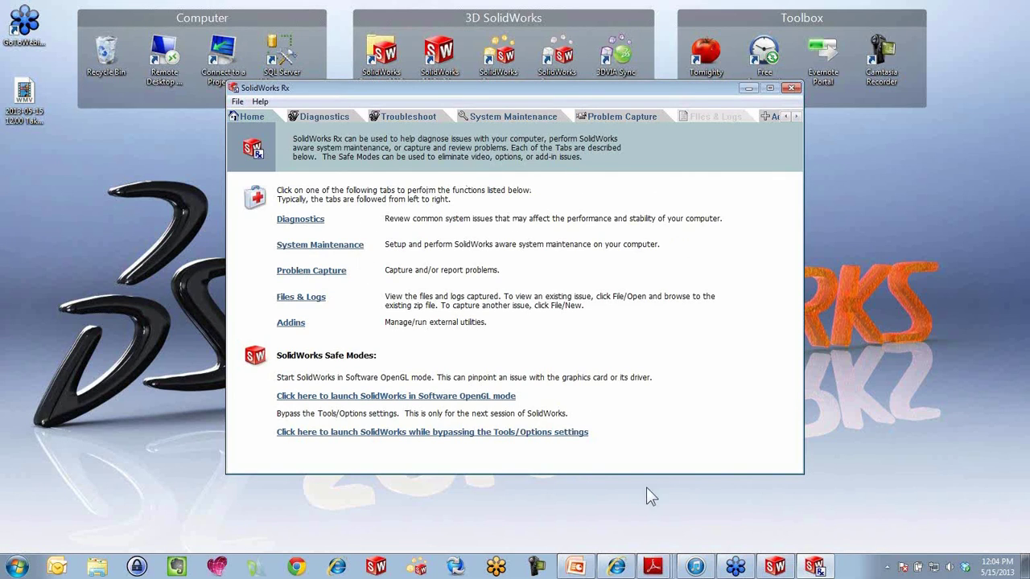
{"action": "left_click", "coordinate": [735, 567]}
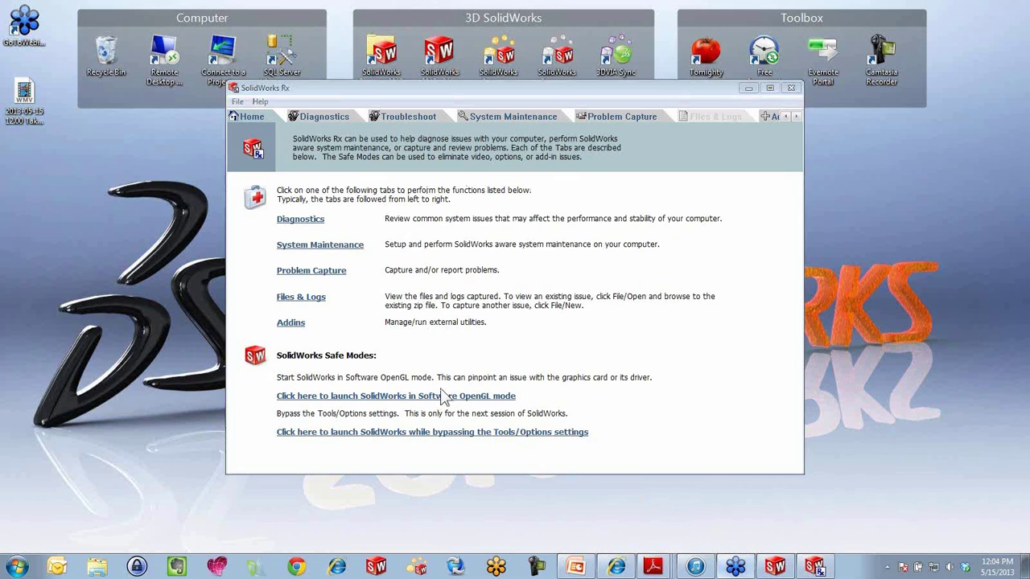
{"action": "left_click", "coordinate": [311, 227]}
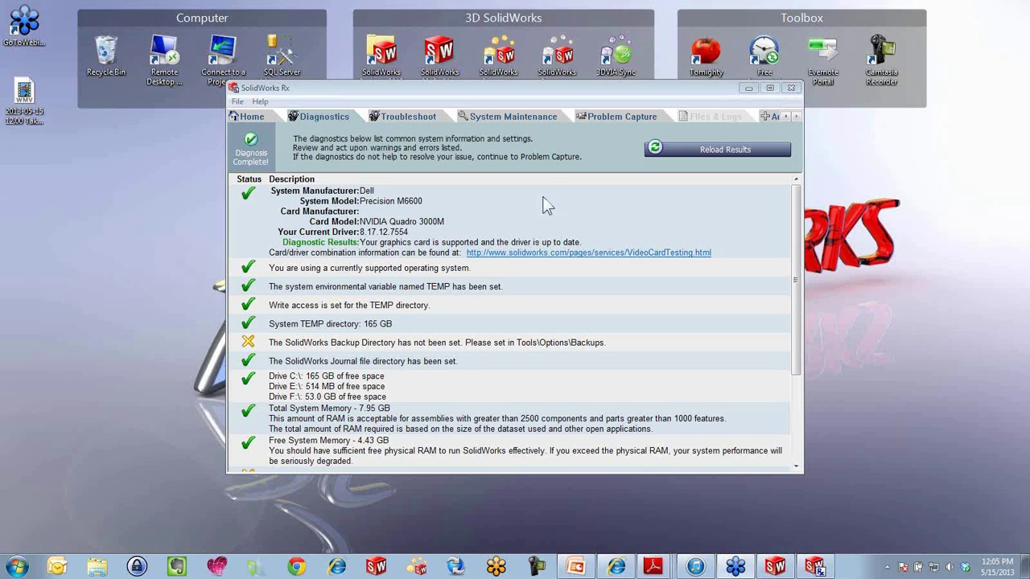
In the SolidWorks Rx system maintenance settings, enable checkdisk and Windows Defragmenter, each with C:\ as Drive1.
{"action": "left_click", "coordinate": [525, 118]}
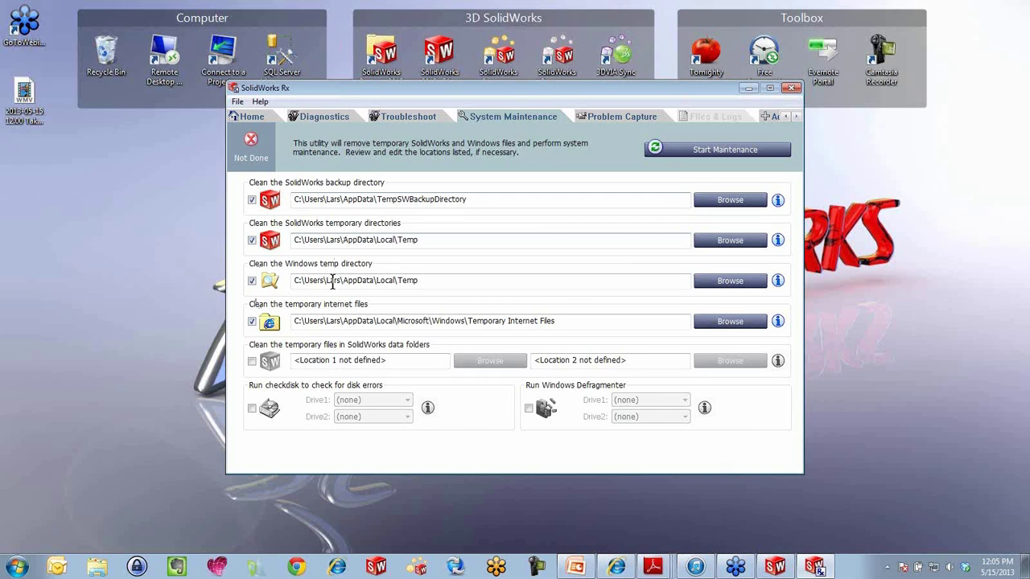
{"action": "left_click", "coordinate": [252, 408]}
{"action": "left_click", "coordinate": [383, 400]}
{"action": "left_click", "coordinate": [383, 421]}
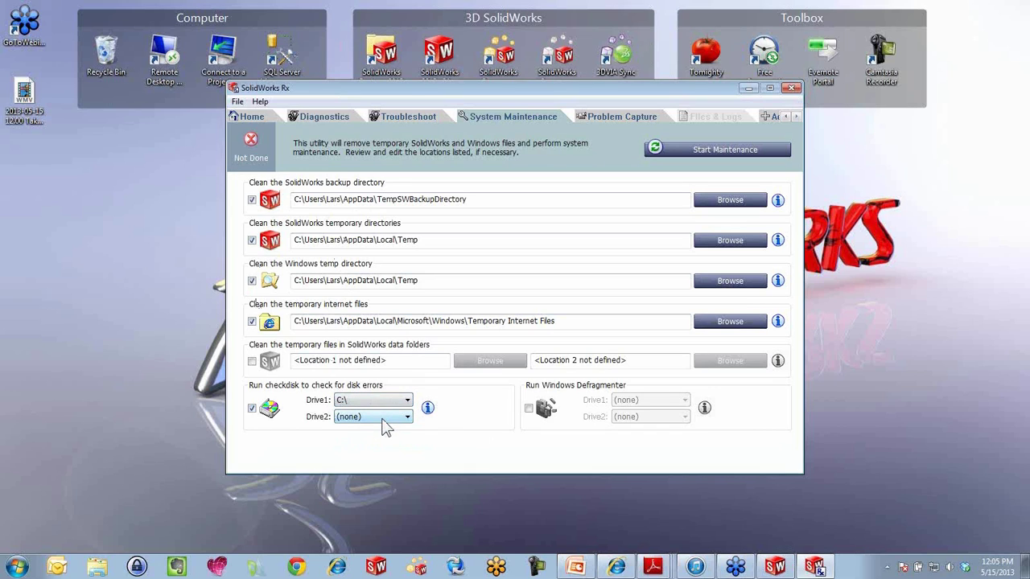
{"action": "left_click", "coordinate": [529, 410]}
{"action": "left_click", "coordinate": [650, 399]}
{"action": "left_click", "coordinate": [644, 422]}
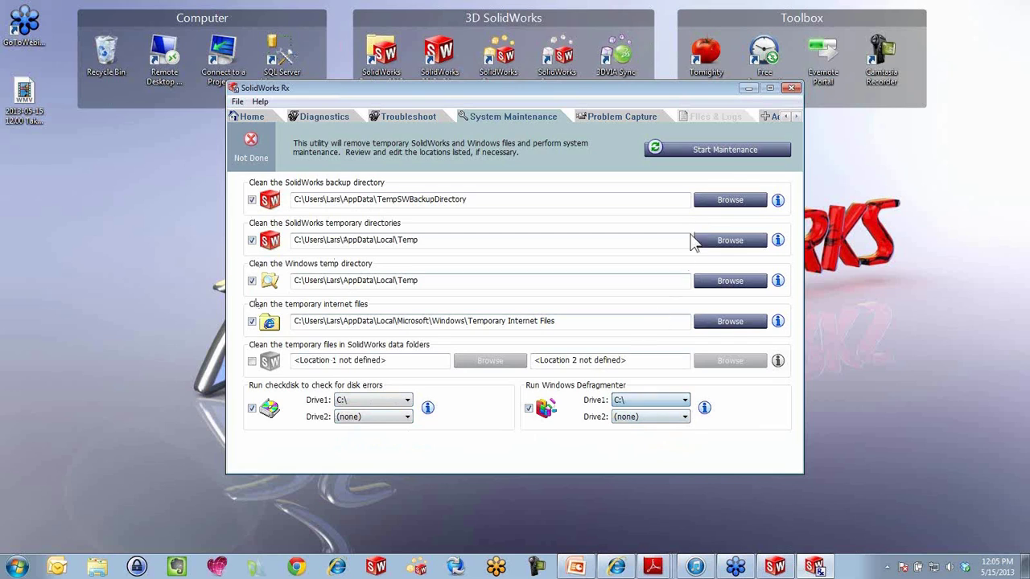
Check the scheduling choices for the system maintenance tasks, cancel the setup and close SolidWorks Rx.
{"action": "left_click", "coordinate": [726, 149]}
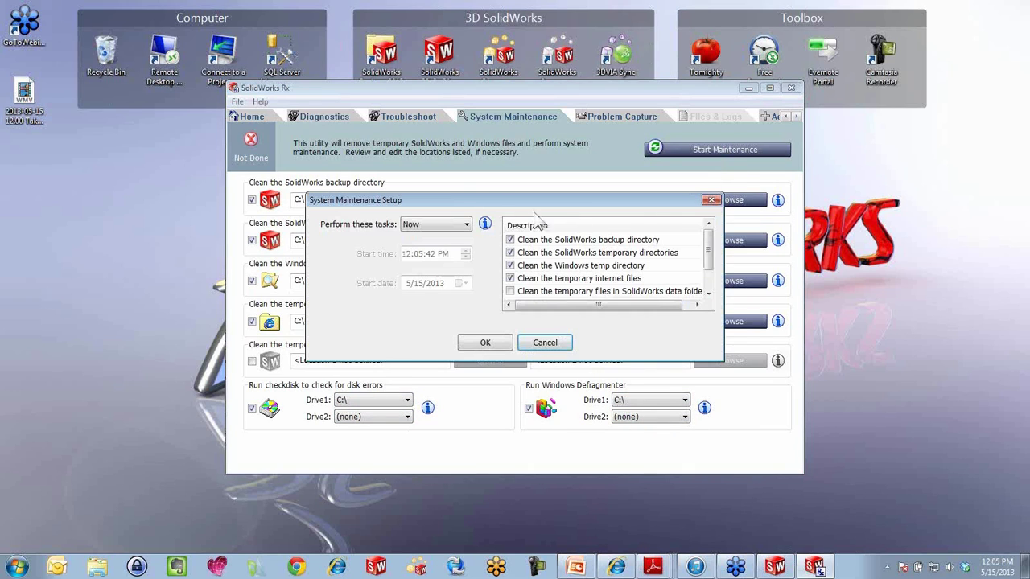
{"action": "left_click", "coordinate": [442, 225]}
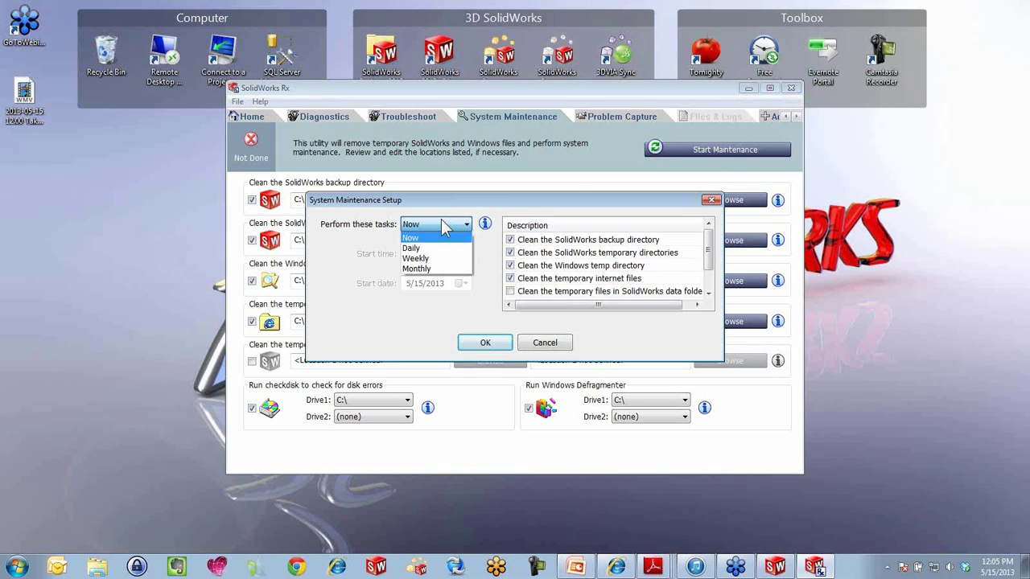
{"action": "left_click", "coordinate": [441, 219]}
{"action": "left_click", "coordinate": [553, 344]}
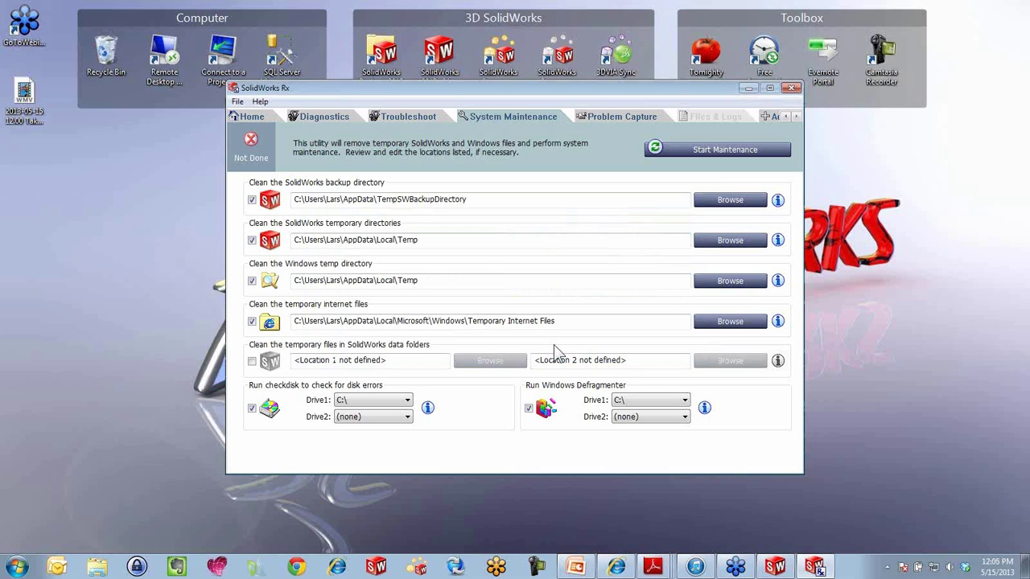
{"action": "left_click", "coordinate": [790, 88]}
Search the installed programs for "rx" to locate SolidWorks Rx.
{"action": "left_click", "coordinate": [18, 567]}
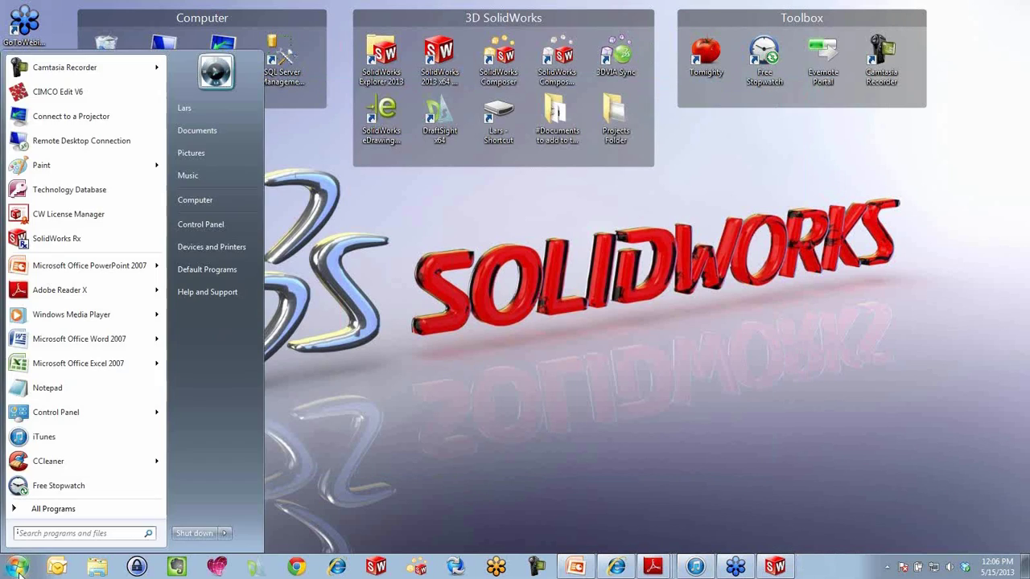
{"action": "type", "text": "rx"}
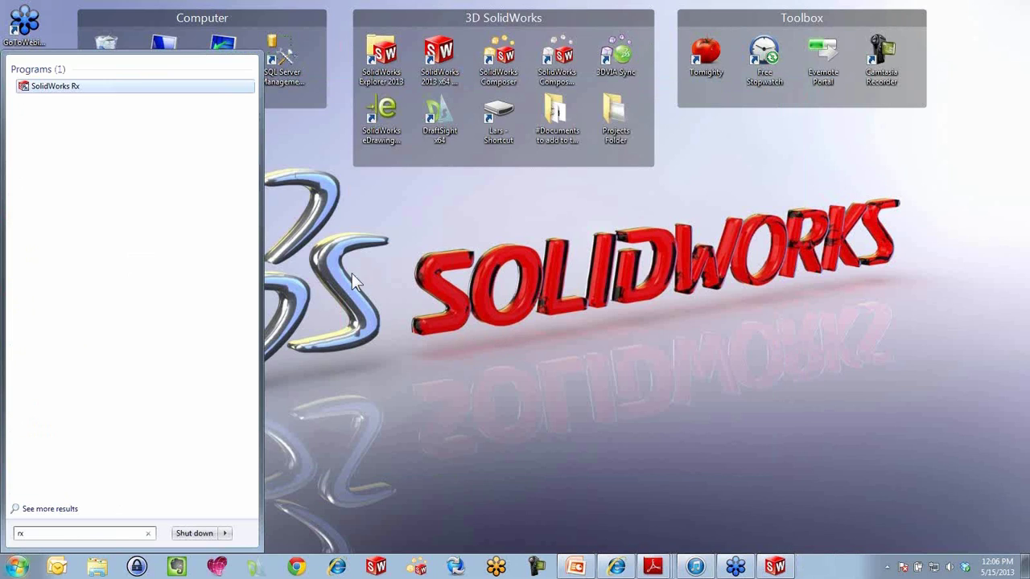
{"action": "left_click", "coordinate": [211, 90]}
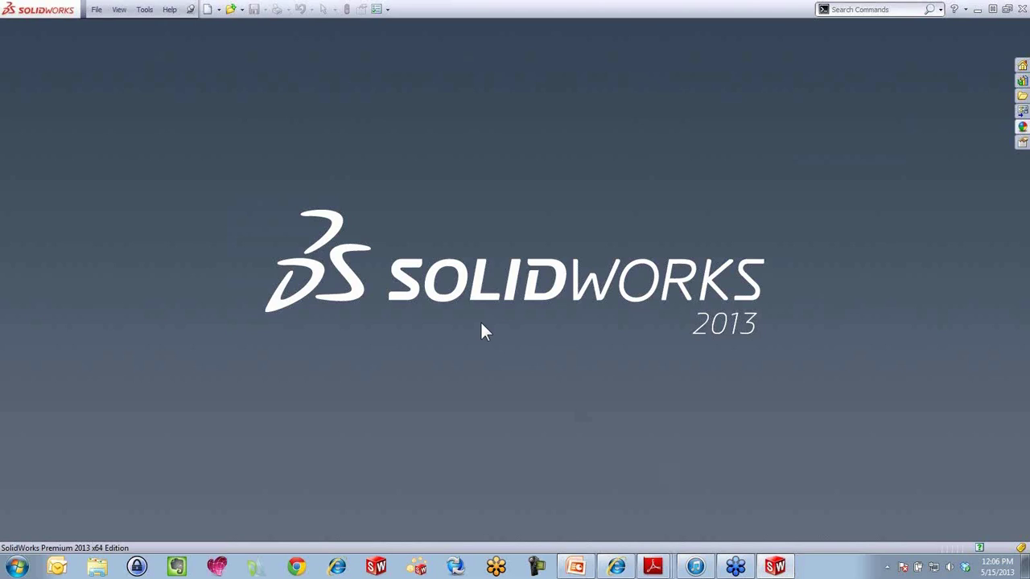
Create a new part from the Part template in the advanced view and set its units to MMGS (millimeter, gram, second).
{"action": "left_click", "coordinate": [207, 9]}
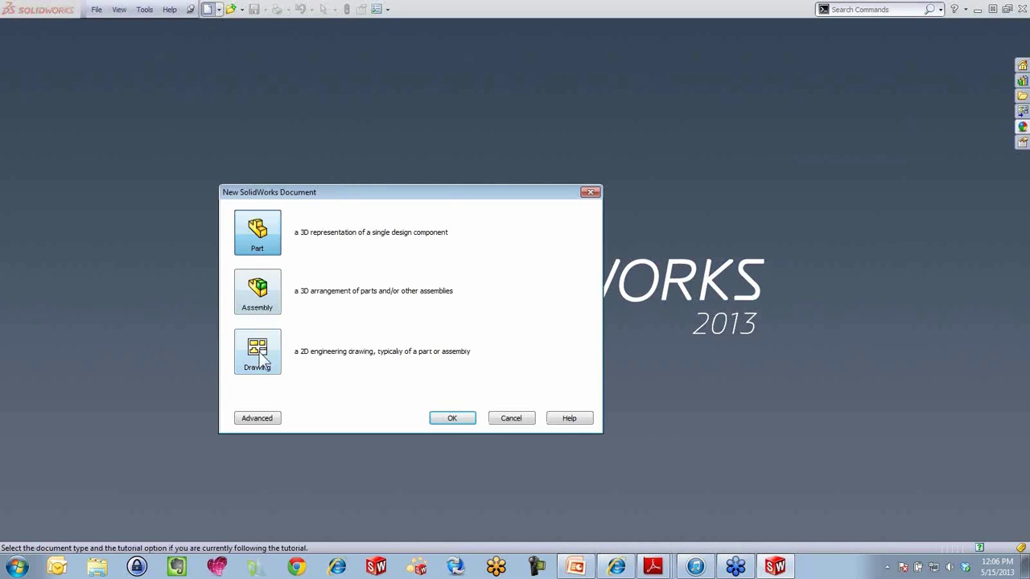
{"action": "left_click", "coordinate": [258, 419]}
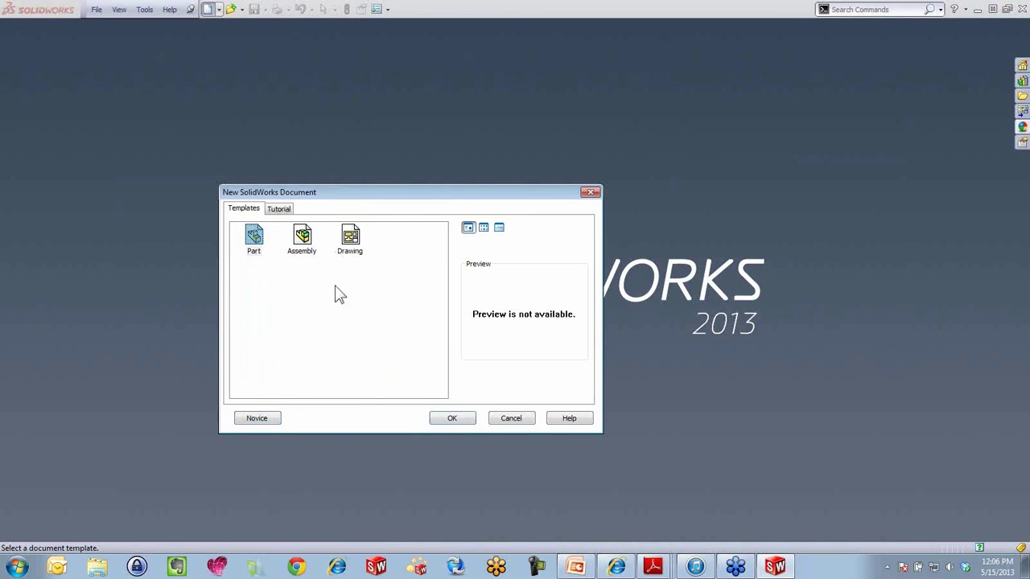
{"action": "left_click", "coordinate": [252, 237]}
{"action": "double_click", "coordinate": [250, 238]}
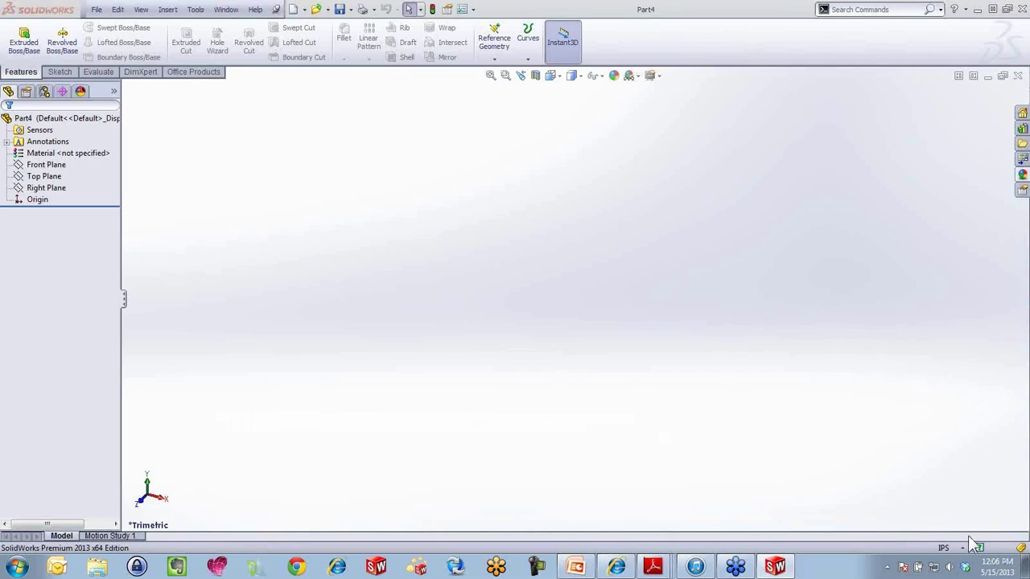
{"action": "left_click", "coordinate": [946, 548]}
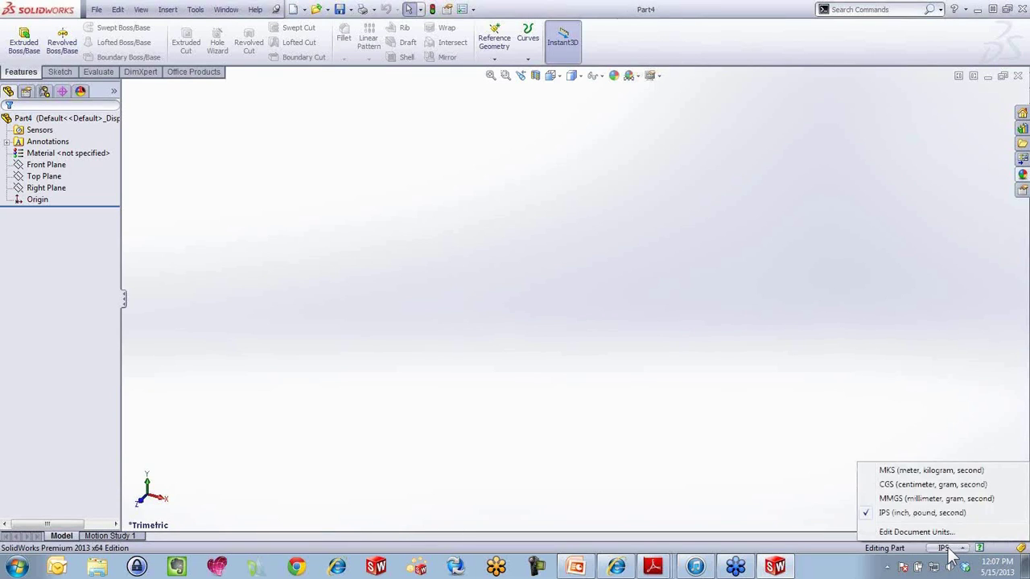
{"action": "left_click", "coordinate": [950, 499]}
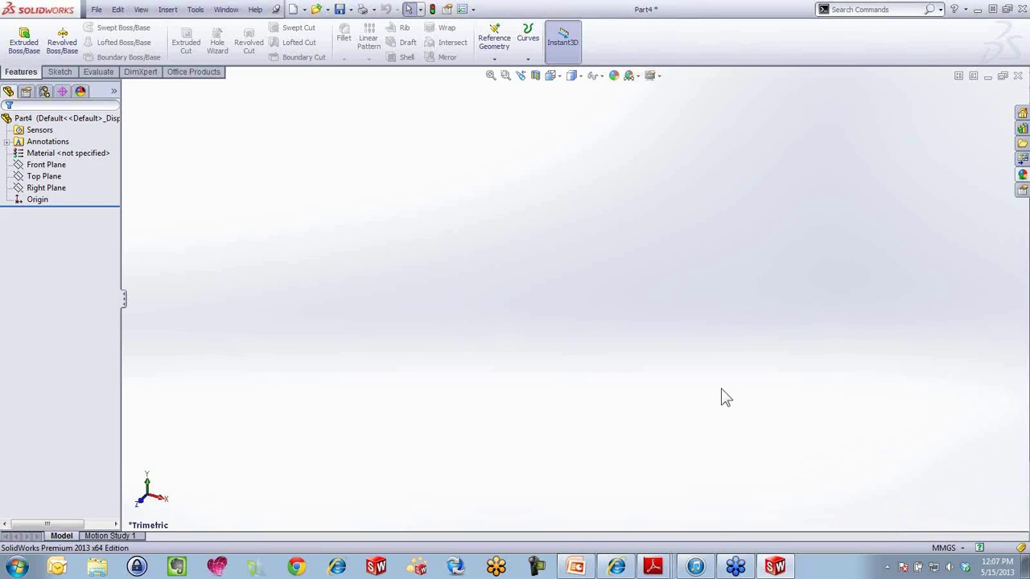
Save the empty part as a Part Templates (*.prtdot) file named "Part Metric" in the SolidWorks 2013 templates folder.
{"action": "left_click", "coordinate": [350, 8]}
{"action": "left_click", "coordinate": [363, 39]}
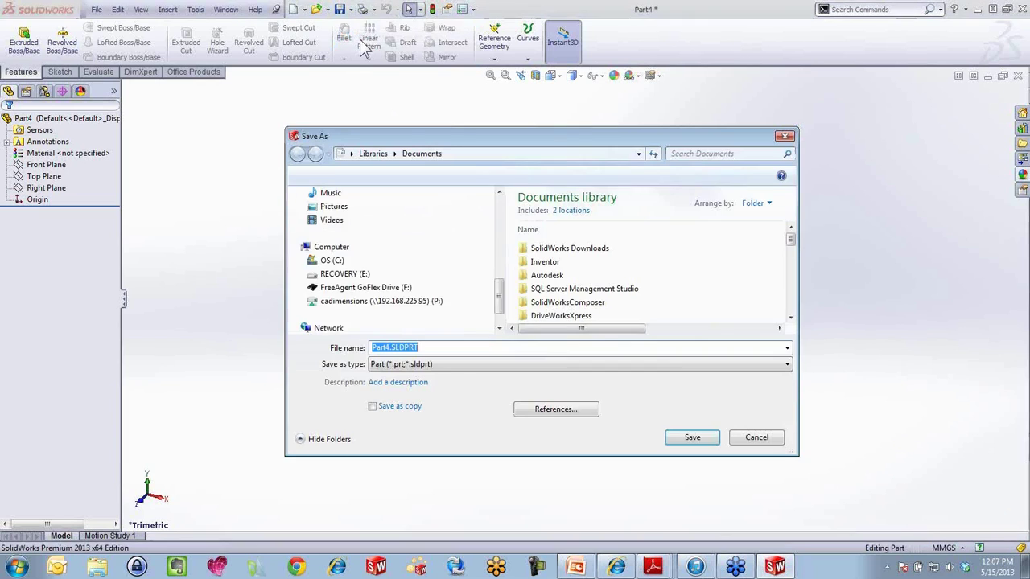
{"action": "left_click", "coordinate": [482, 365]}
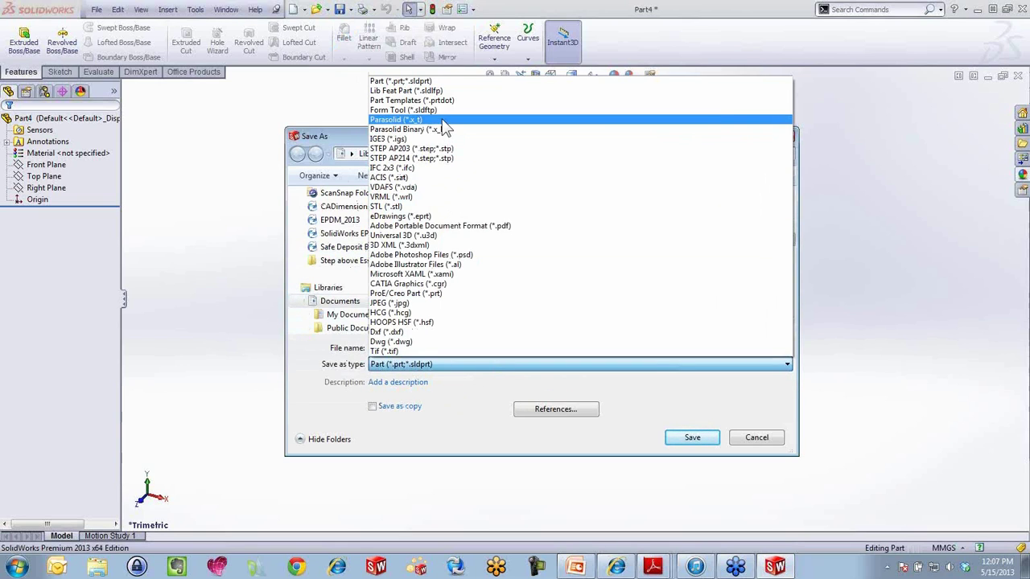
{"action": "left_click", "coordinate": [444, 100]}
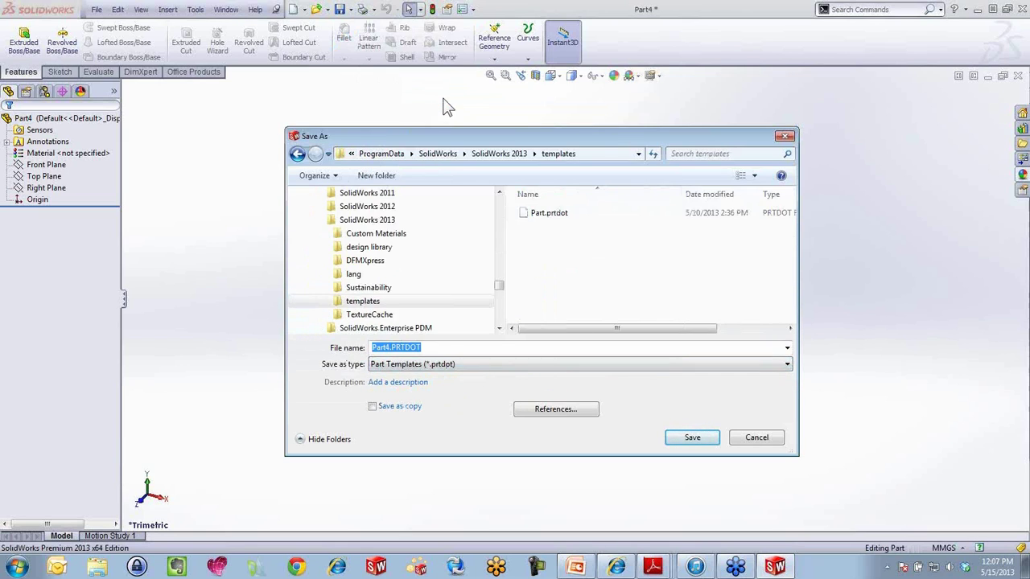
{"action": "left_click", "coordinate": [440, 348]}
{"action": "left_click_drag", "start_coordinate": [440, 348], "coordinate": [372, 348]}
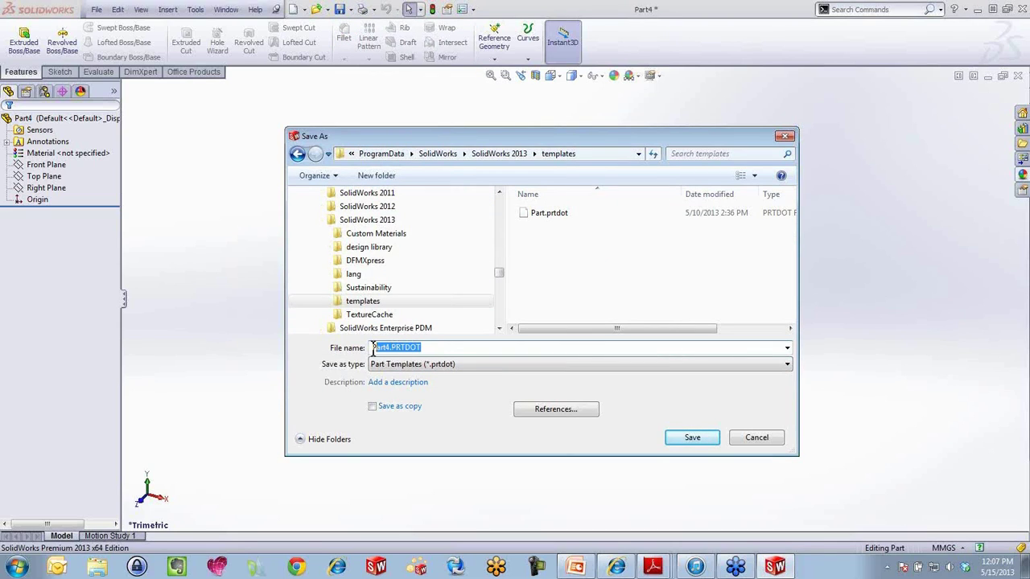
{"action": "type", "text": "Part Metric"}
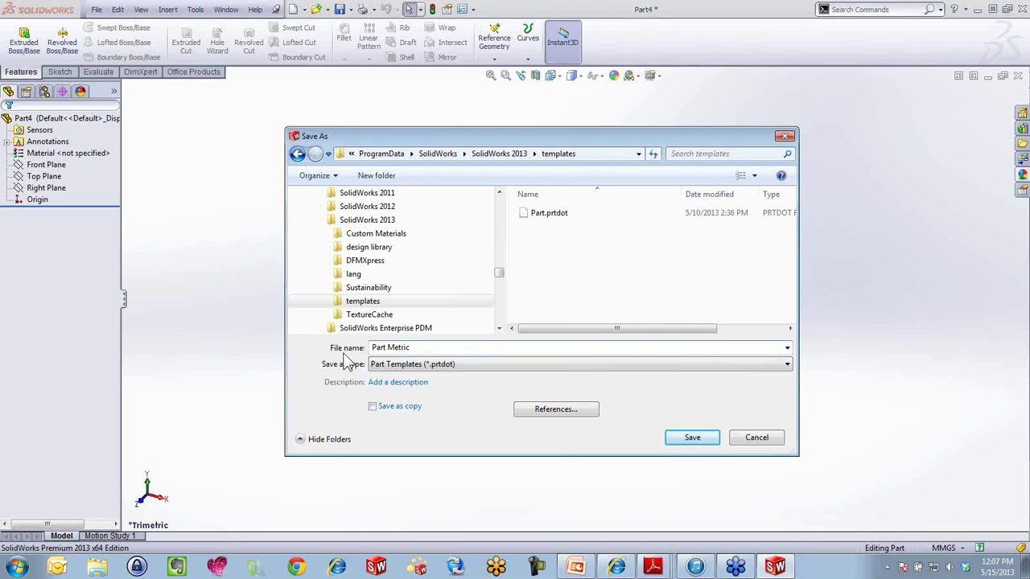
{"action": "left_click", "coordinate": [693, 438]}
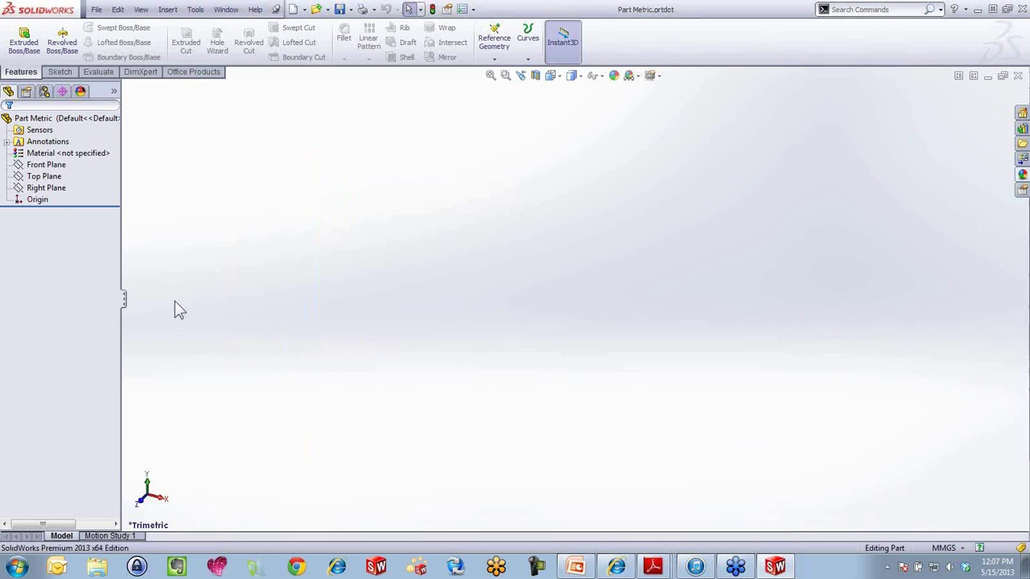
Start an Extruded Boss/Base on the Top Plane and sketch a center rectangle about 185 mm by 97 mm on the origin.
{"action": "left_click", "coordinate": [46, 178]}
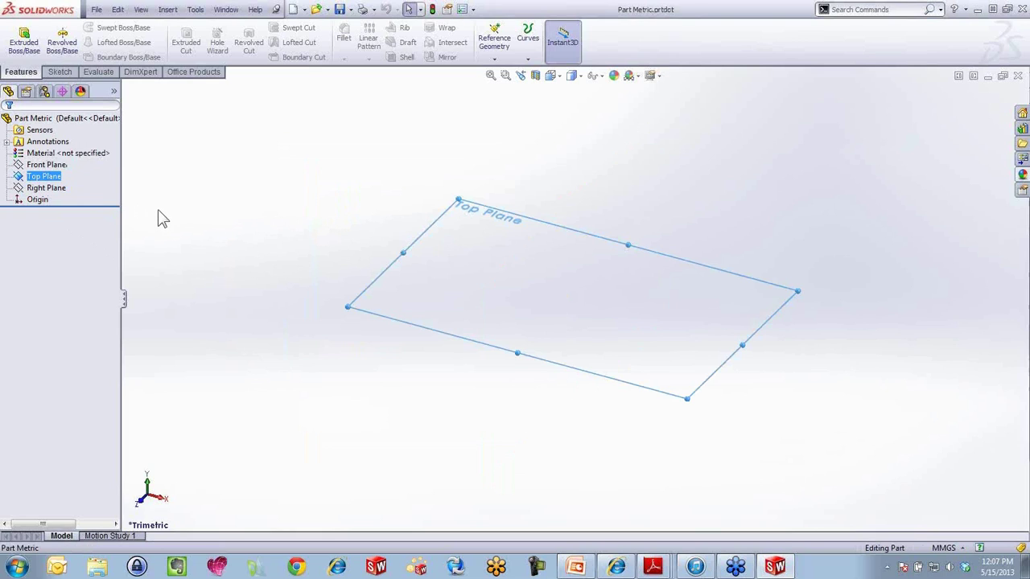
{"action": "left_click", "coordinate": [24, 45]}
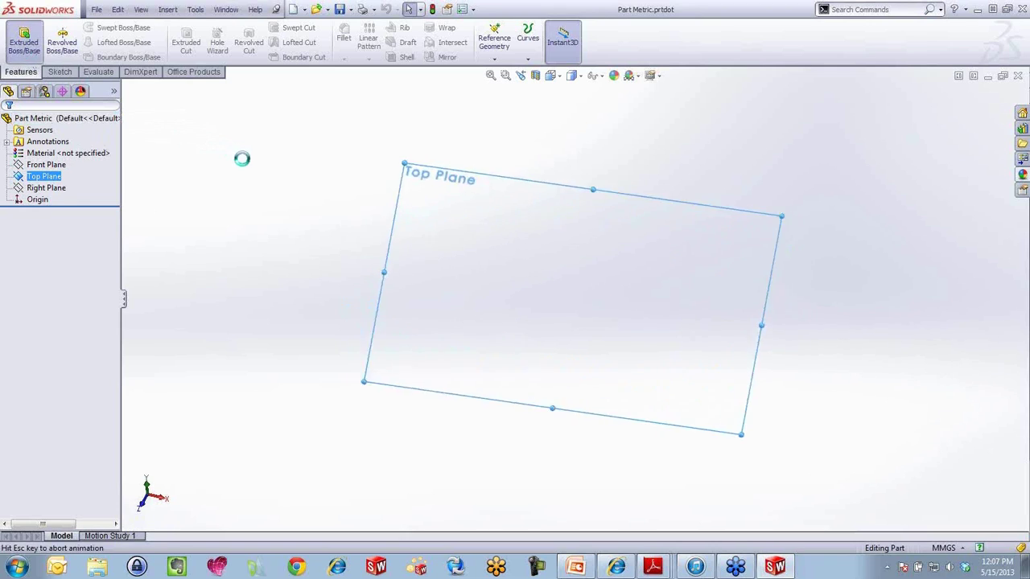
{"action": "left_click", "coordinate": [91, 43]}
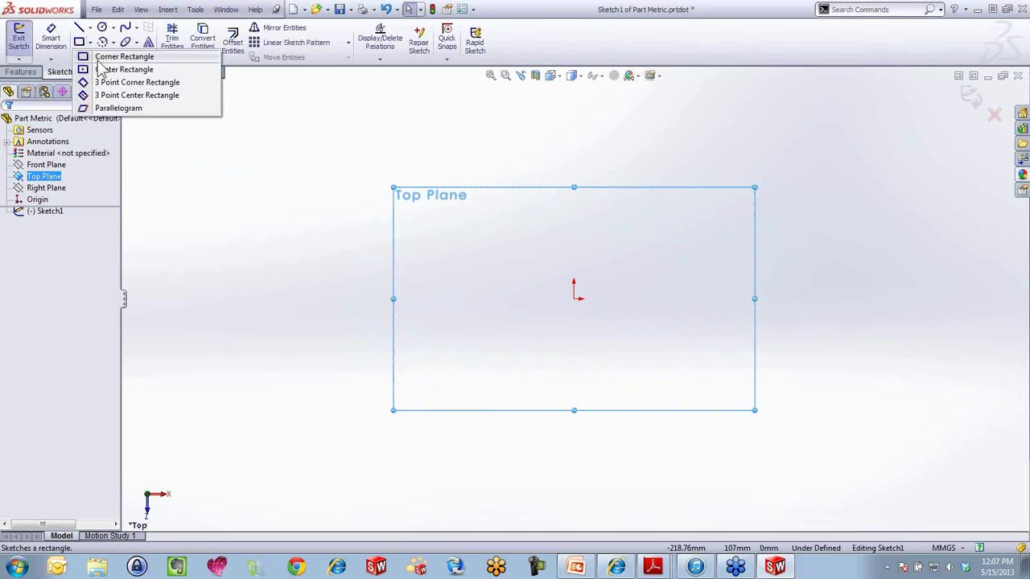
{"action": "left_click", "coordinate": [99, 69]}
{"action": "left_click", "coordinate": [573, 299]}
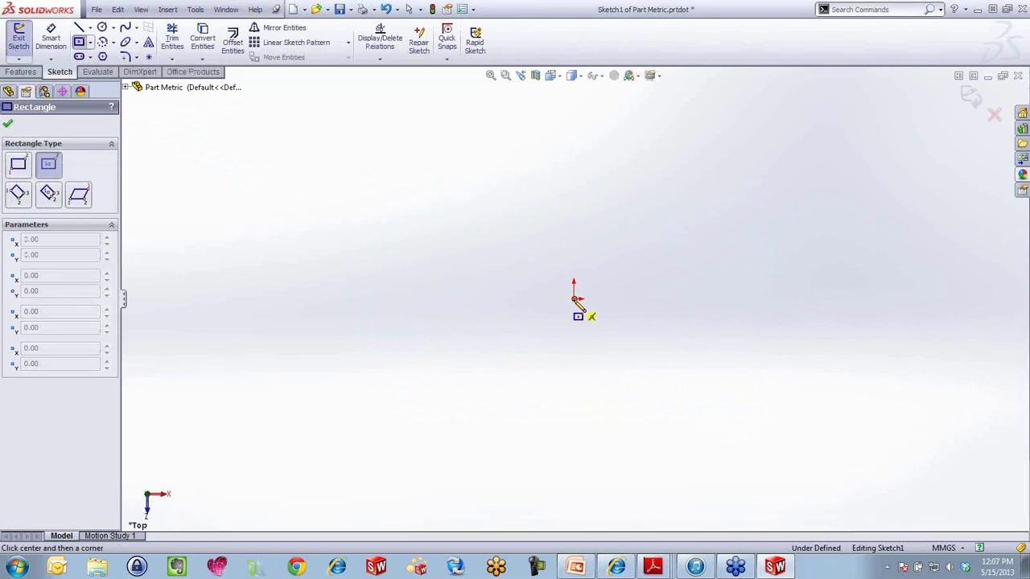
{"action": "left_click", "coordinate": [761, 201]}
Dimension the rectangle's horizontal edge to 100 mm and its vertical edge to 50 mm.
{"action": "left_click", "coordinate": [64, 44]}
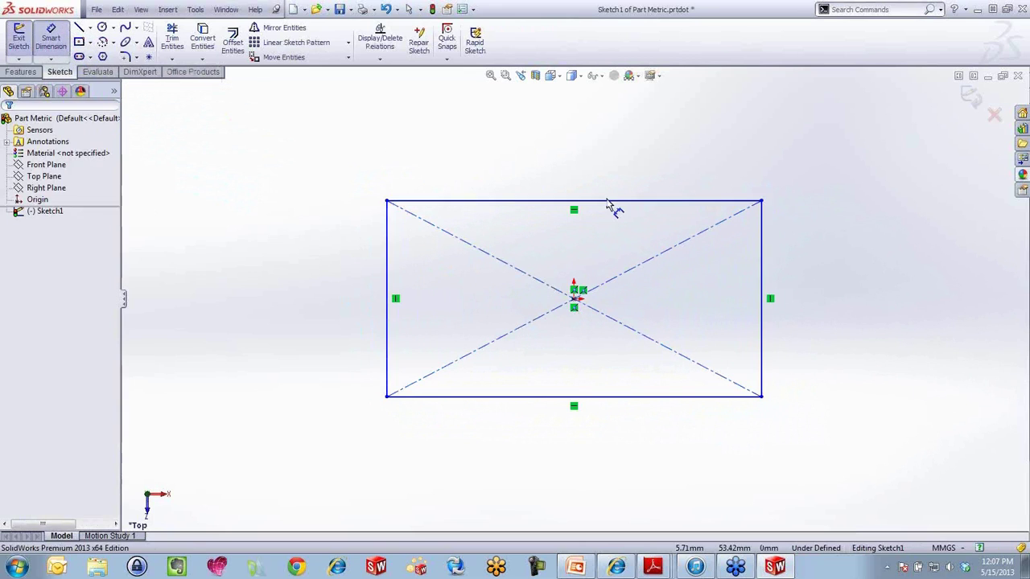
{"action": "left_click", "coordinate": [614, 201]}
{"action": "left_click", "coordinate": [588, 157]}
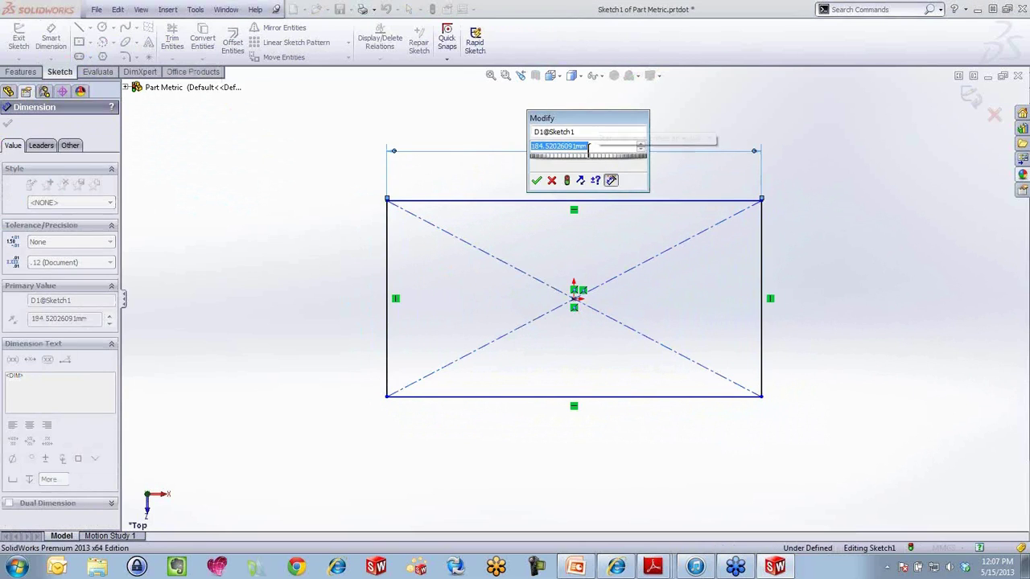
{"action": "type", "text": "100"}
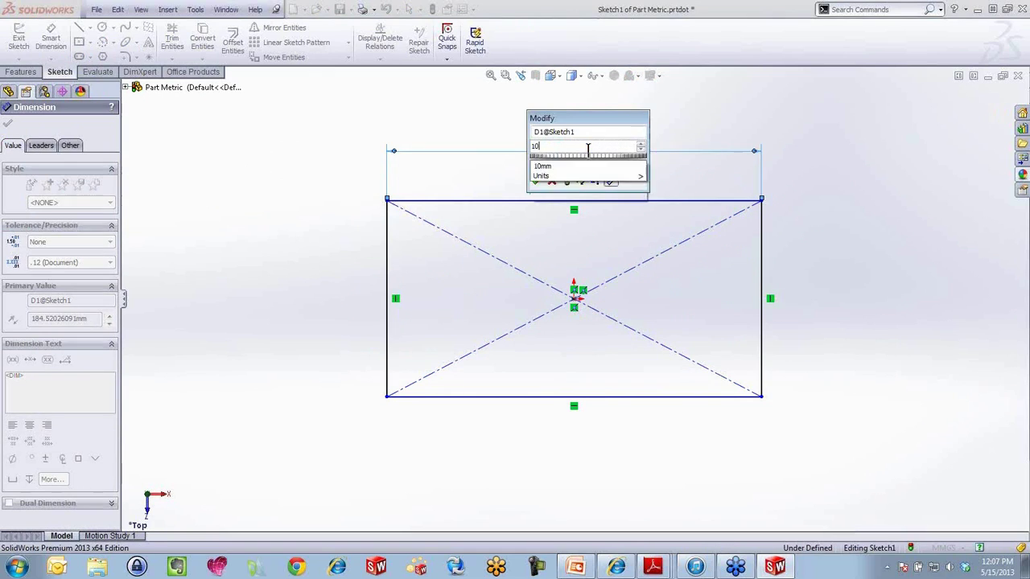
{"action": "key", "text": "Return"}
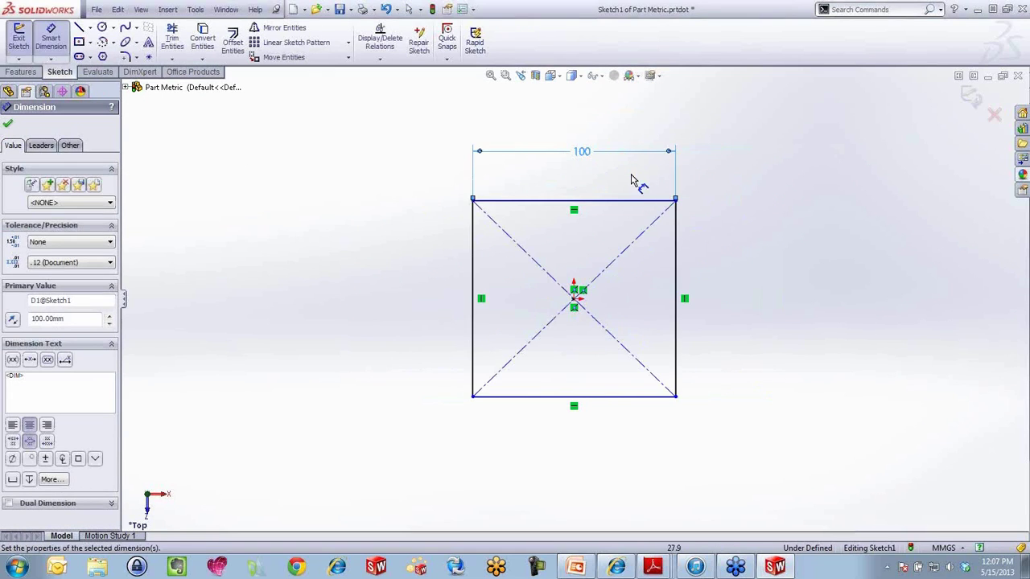
{"action": "left_click", "coordinate": [677, 231]}
{"action": "left_click", "coordinate": [789, 296]}
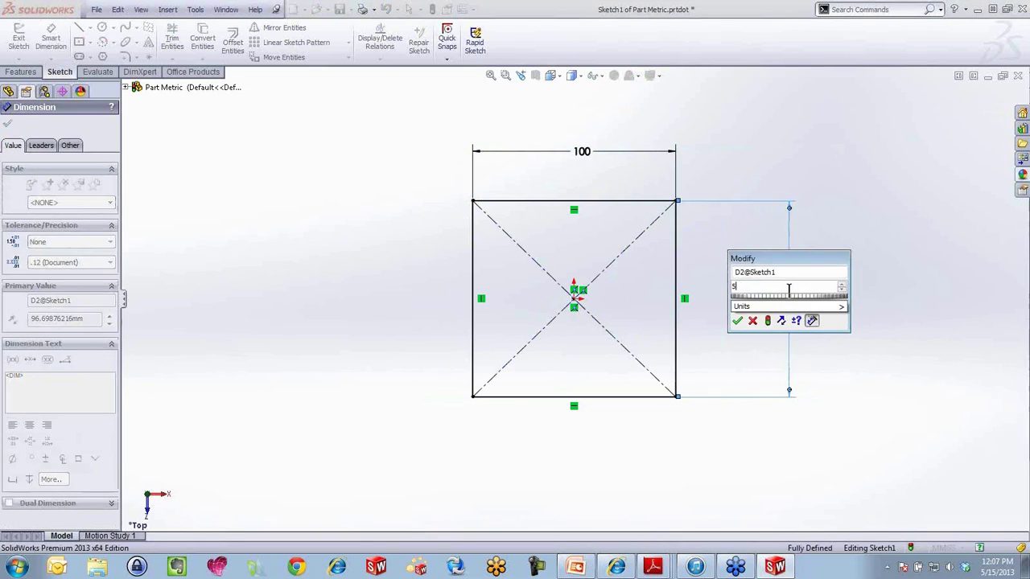
{"action": "type", "text": "50."}
{"action": "key", "text": "Return"}
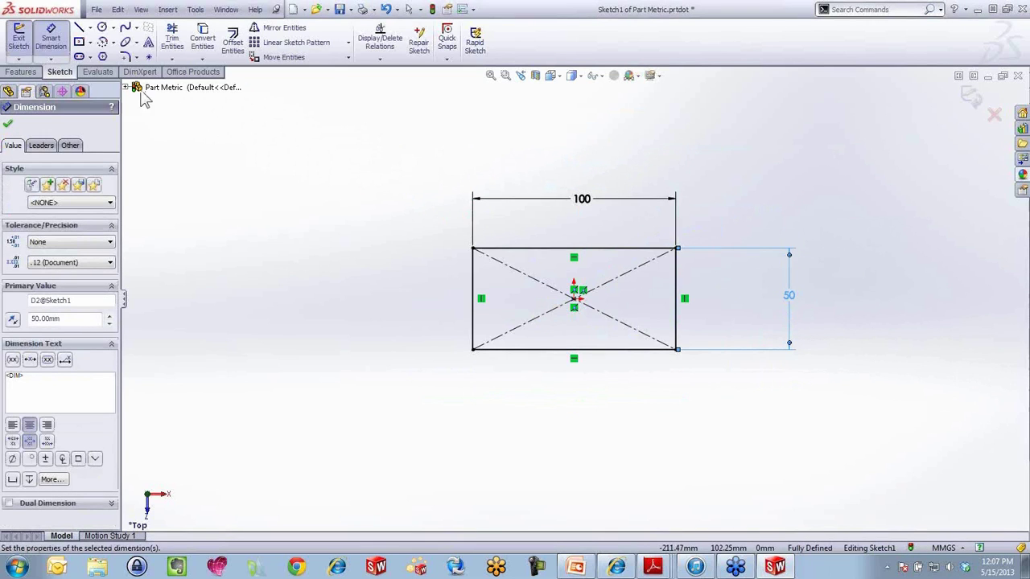
Extrude the rectangle sketch as a Blind boss 10 mm deep from the sketch plane.
{"action": "left_click", "coordinate": [20, 72]}
{"action": "left_click", "coordinate": [24, 42]}
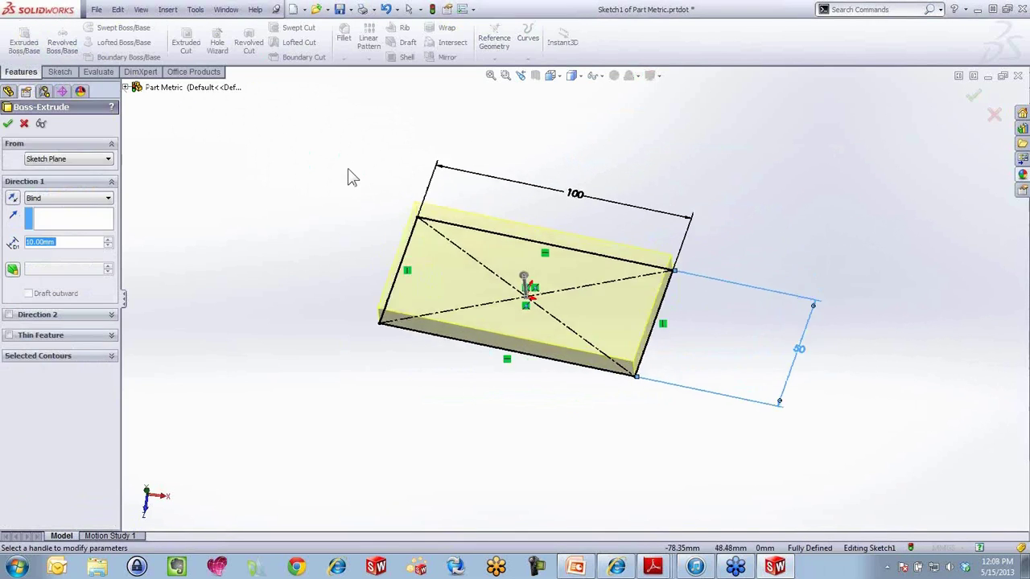
{"action": "left_click", "coordinate": [8, 123]}
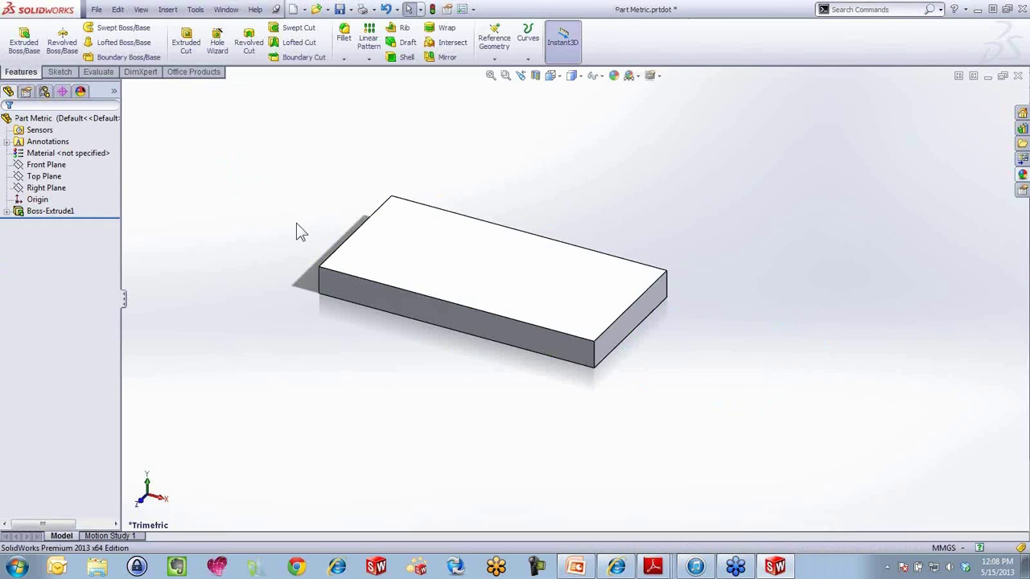
Save the extruded block as a Part Templates (*.prtdot) file named "Part Block" in the SolidWorks 2013 templates folder.
{"action": "left_click", "coordinate": [351, 10]}
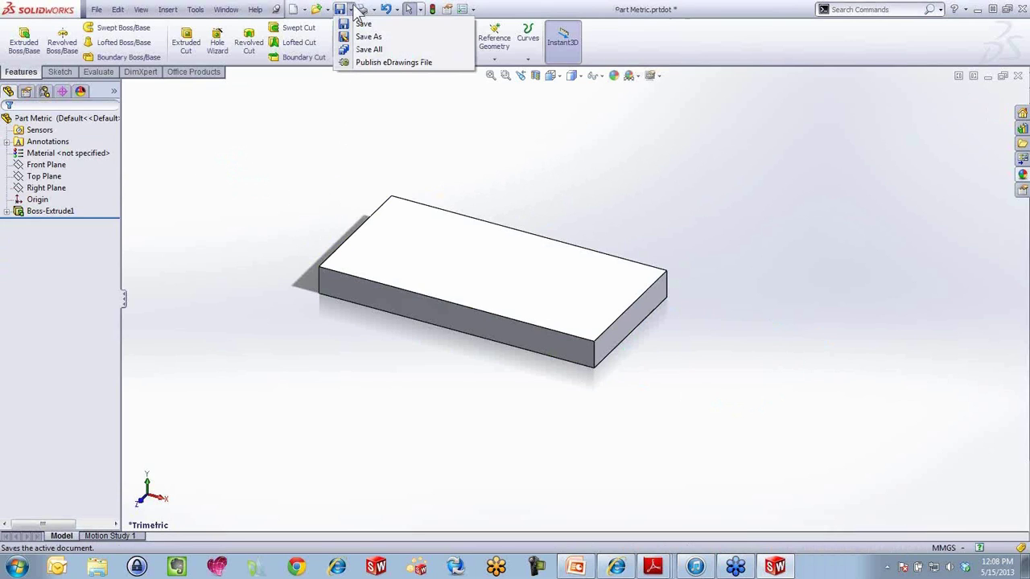
{"action": "left_click", "coordinate": [367, 37]}
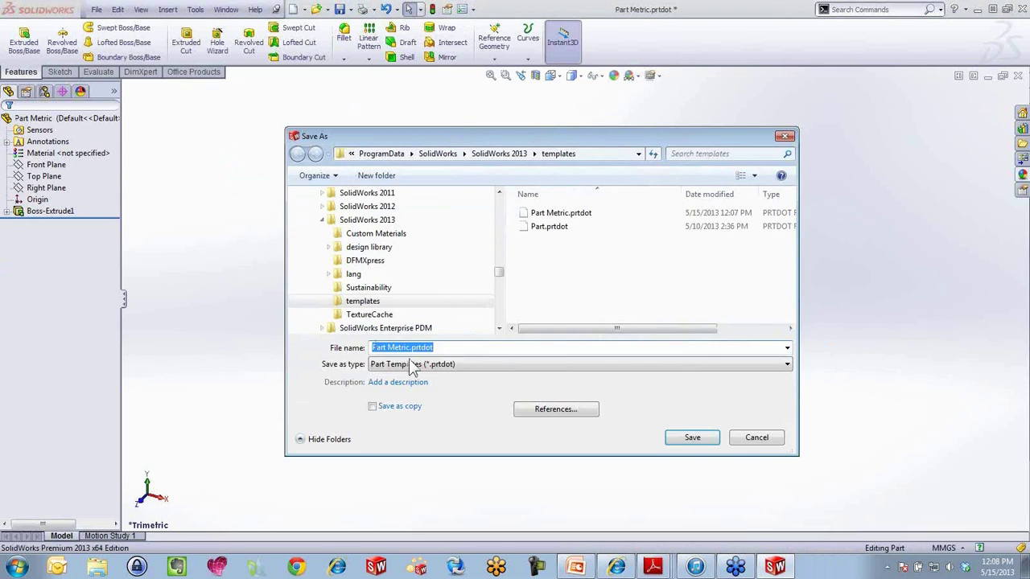
{"action": "left_click", "coordinate": [439, 347]}
{"action": "left_click_drag", "start_coordinate": [439, 347], "coordinate": [359, 355]}
{"action": "type", "text": "P"}
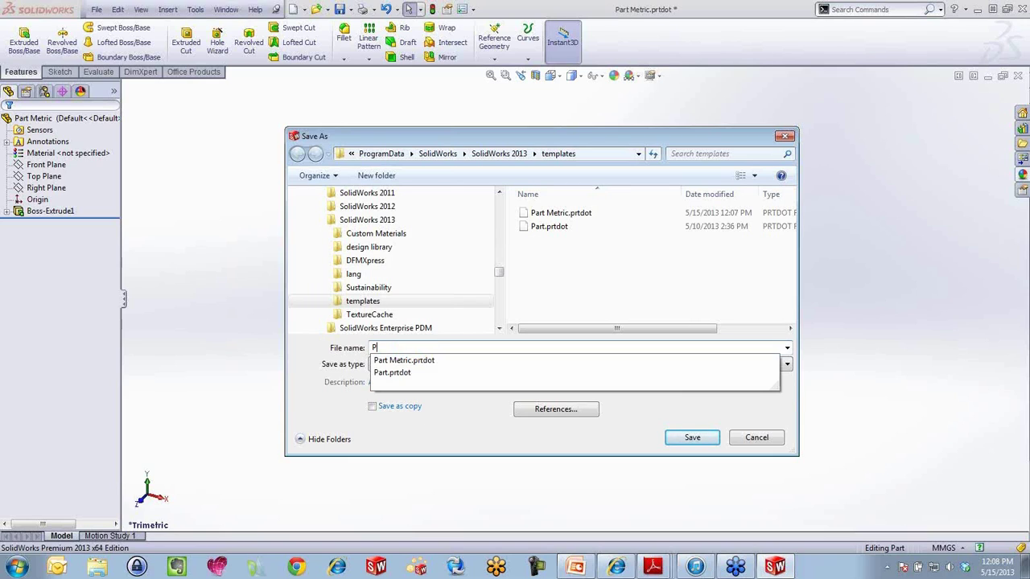
{"action": "type", "text": "art Blo"}
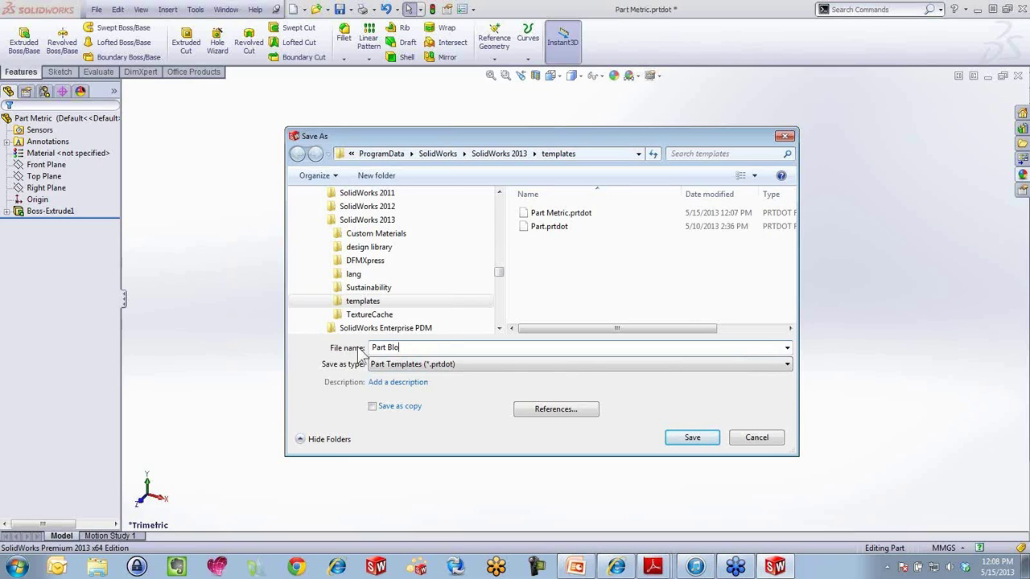
{"action": "type", "text": "g"}
{"action": "key", "text": "BackSpace"}
{"action": "type", "text": "ck"}
{"action": "left_click", "coordinate": [679, 437]}
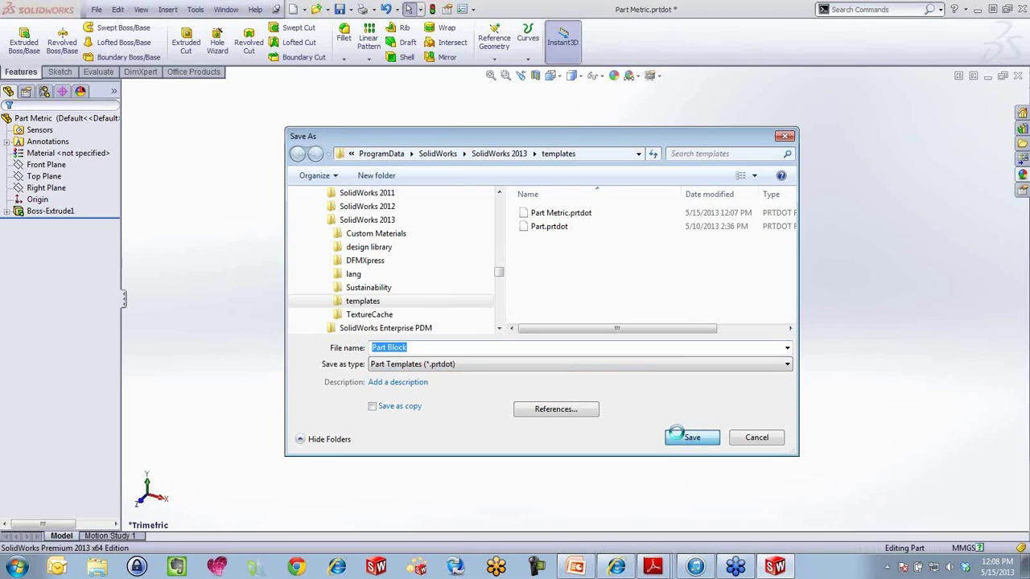
Close the template file and create a new part from the Part Block template.
{"action": "left_click", "coordinate": [1017, 76]}
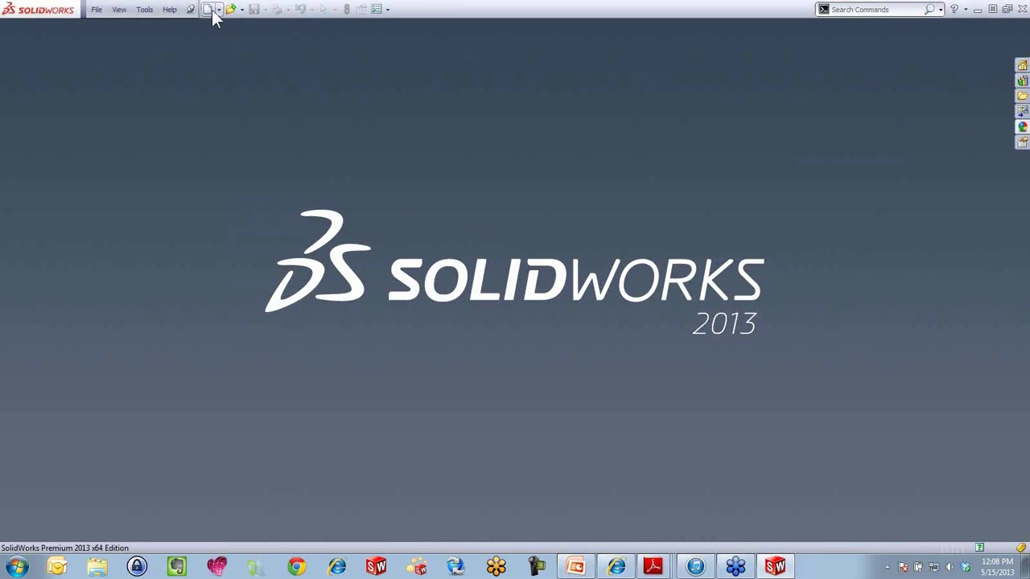
{"action": "left_click", "coordinate": [211, 10]}
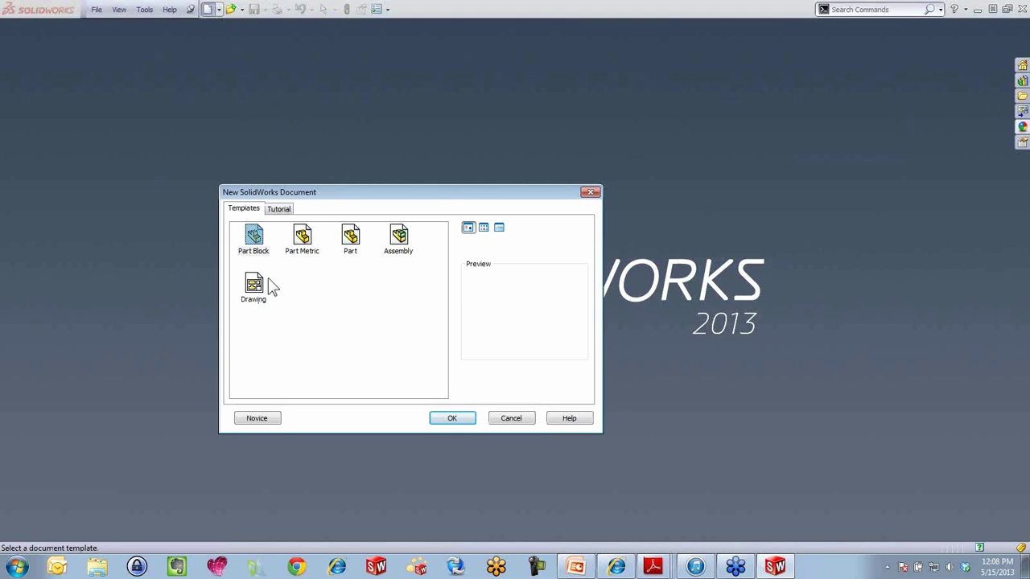
{"action": "double_click", "coordinate": [256, 237]}
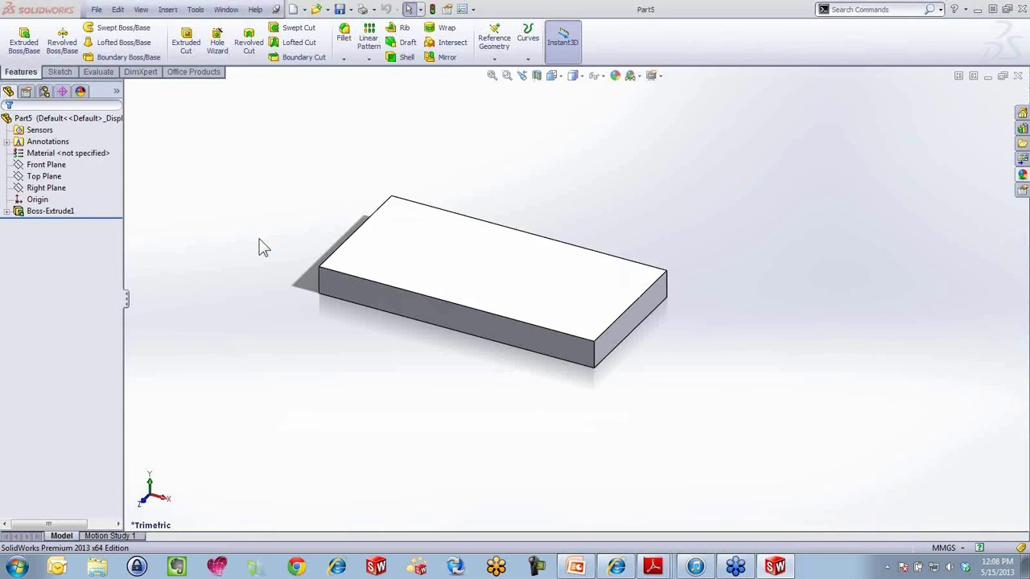
{"action": "scroll", "coordinate": [260, 238], "scroll_direction": "down", "scroll_amount": 2}
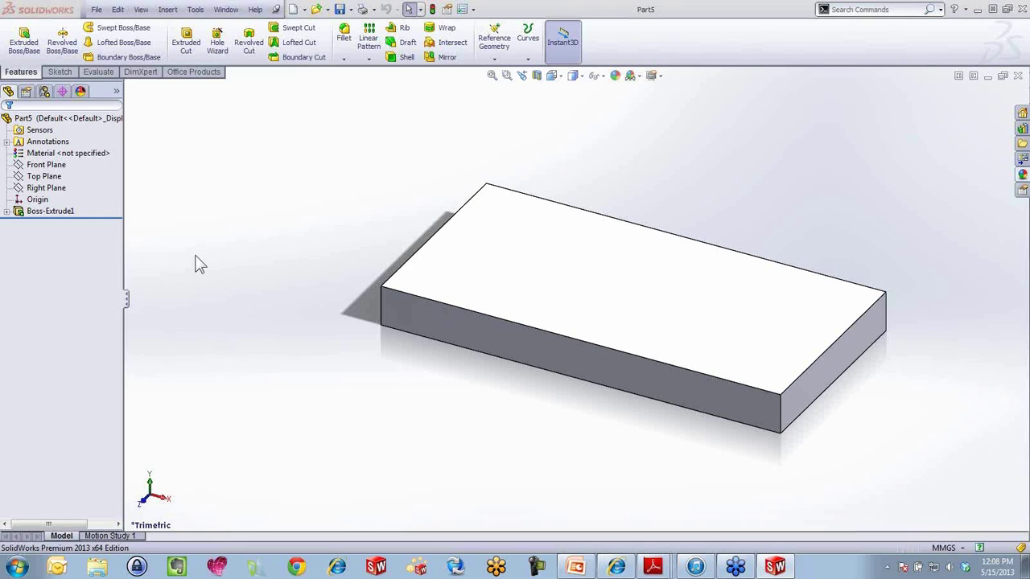
{"action": "scroll", "coordinate": [531, 366], "scroll_direction": "up", "scroll_amount": 2}
{"action": "scroll", "coordinate": [684, 354], "scroll_direction": "down", "scroll_amount": 2}
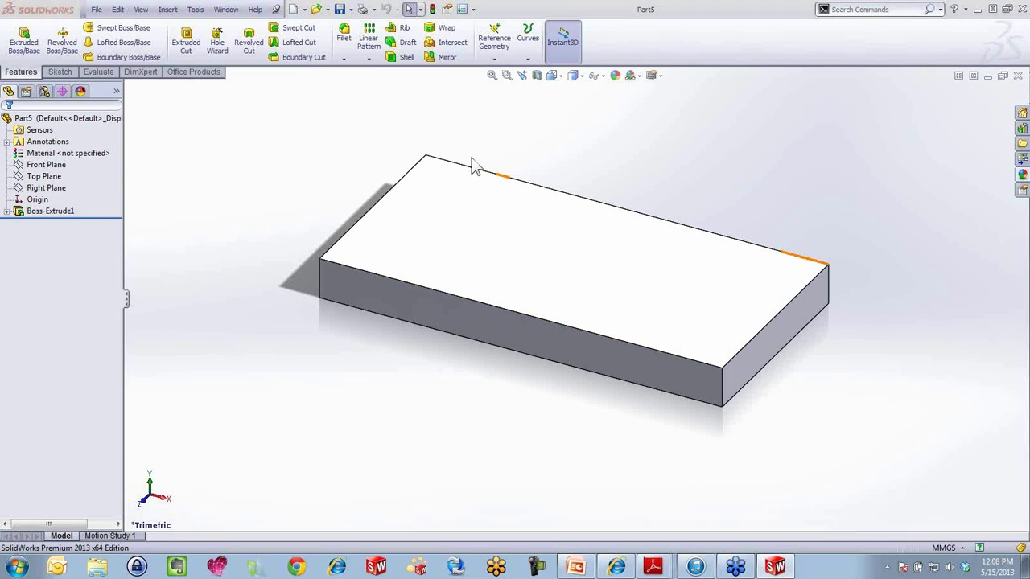
Enable the Freeze bar in the general system options and test it by freezing and unfreezing the block's extrusion.
{"action": "left_click", "coordinate": [464, 11]}
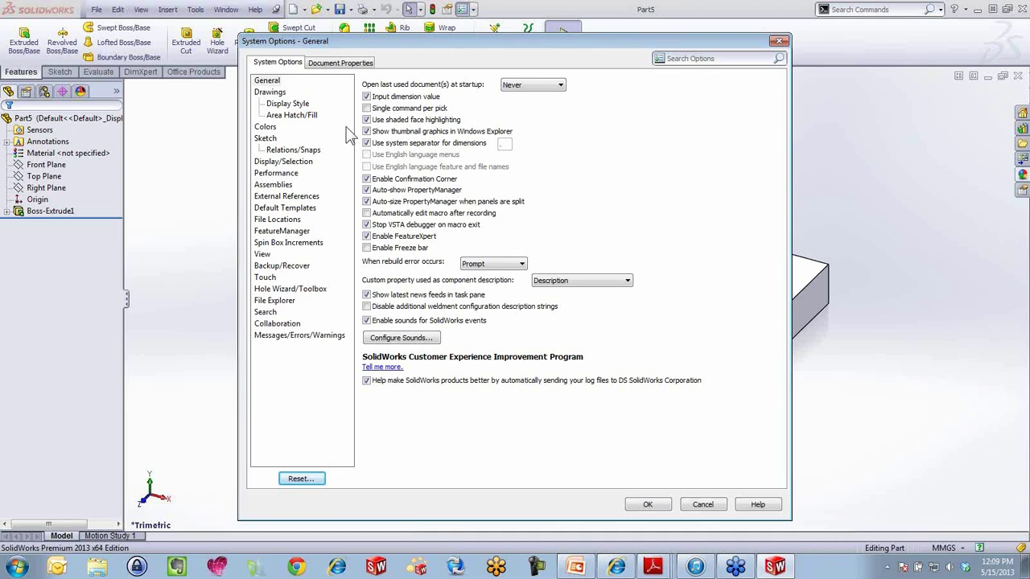
{"action": "left_click", "coordinate": [366, 248]}
{"action": "left_click", "coordinate": [649, 504]}
{"action": "left_click_drag", "start_coordinate": [92, 126], "coordinate": [98, 234]}
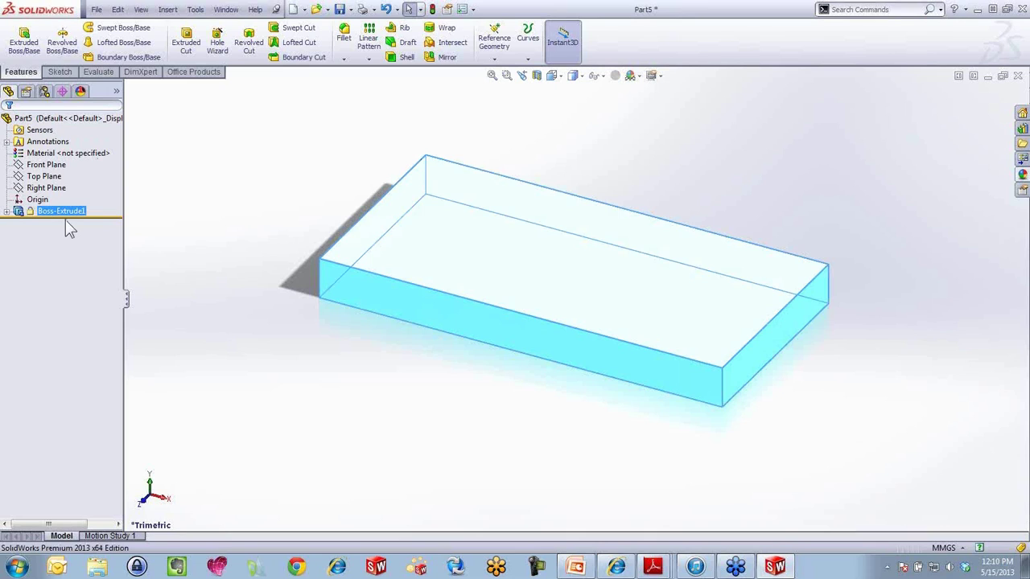
{"action": "left_click_drag", "start_coordinate": [100, 216], "coordinate": [108, 138]}
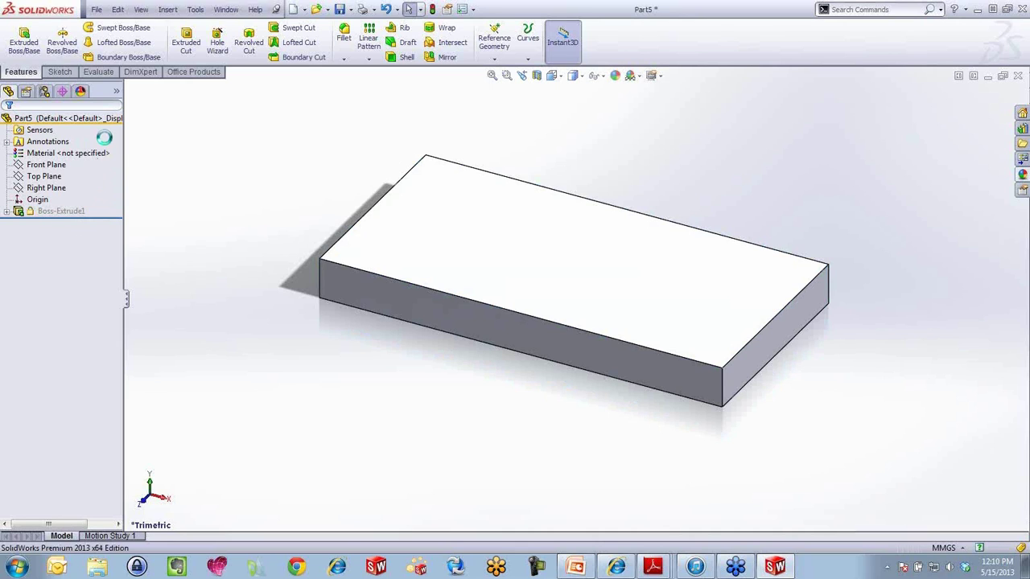
Enable "Auto-rotate view normal to sketch plane on sketch creation" in the sketch system options.
{"action": "left_click", "coordinate": [461, 9]}
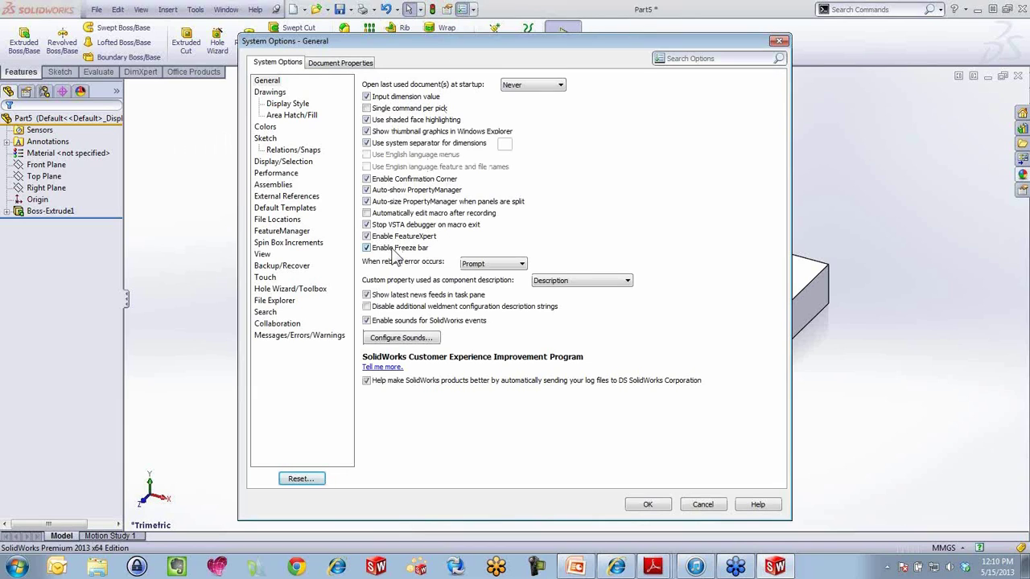
{"action": "left_click", "coordinate": [266, 138]}
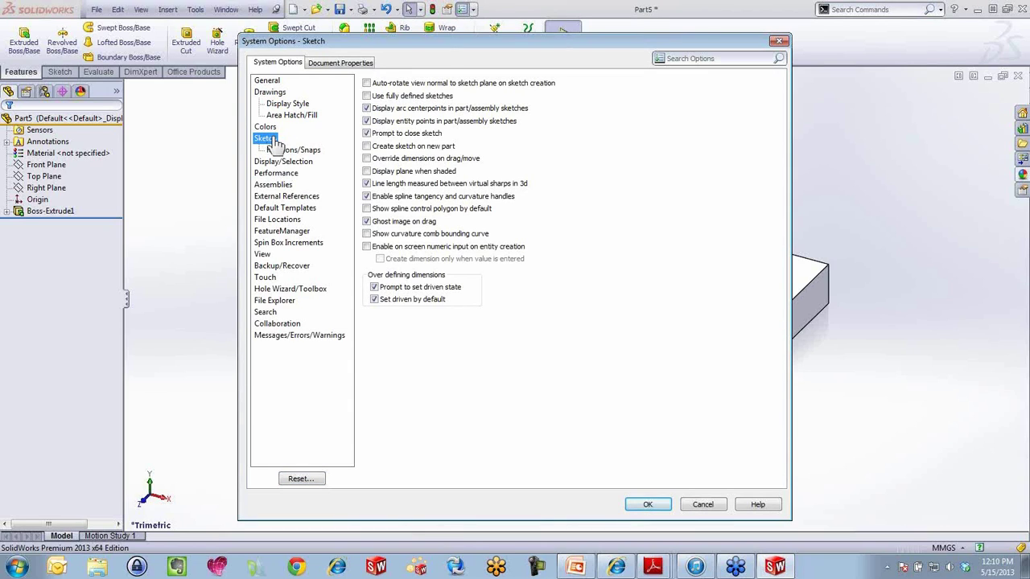
{"action": "left_click", "coordinate": [367, 83]}
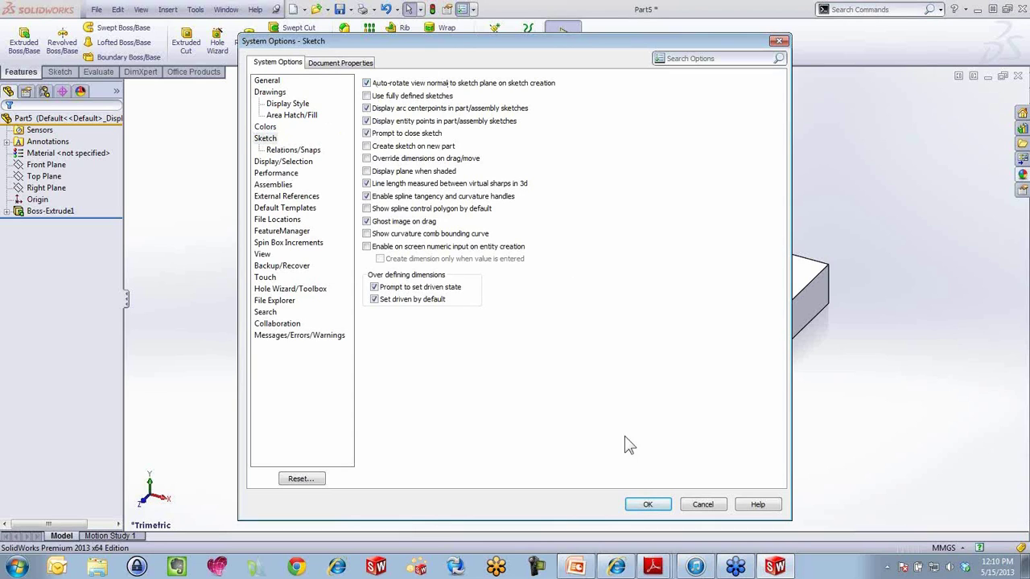
{"action": "left_click", "coordinate": [649, 505]}
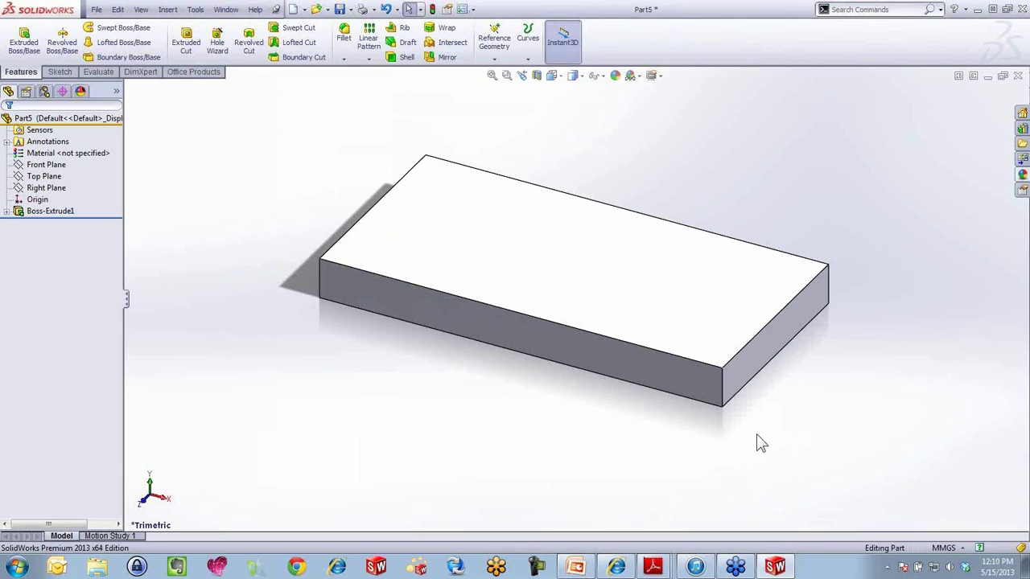
Start a test sketch on the block's short end face and exit it, discarding the changes.
{"action": "left_click", "coordinate": [765, 354]}
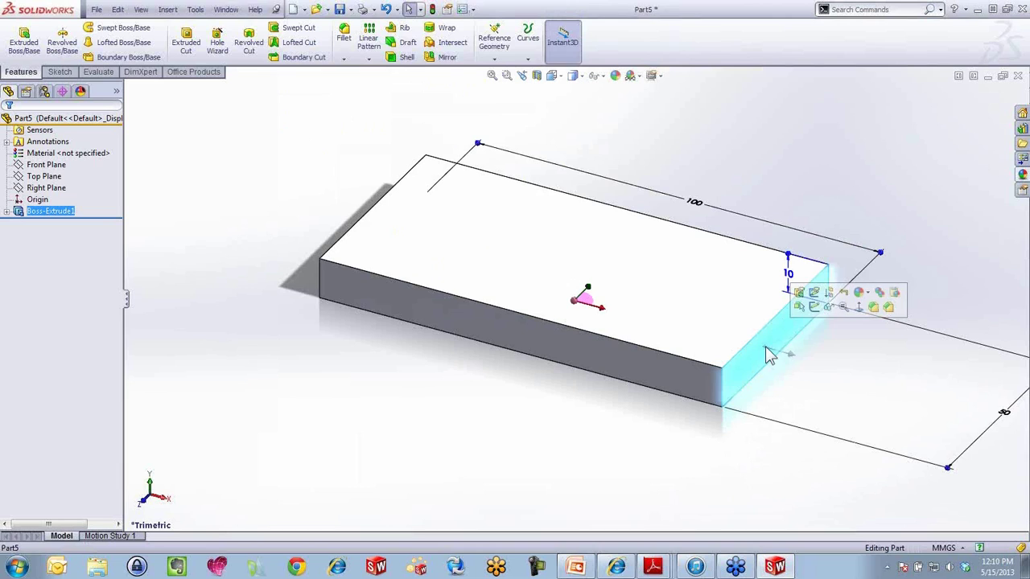
{"action": "left_click", "coordinate": [815, 307]}
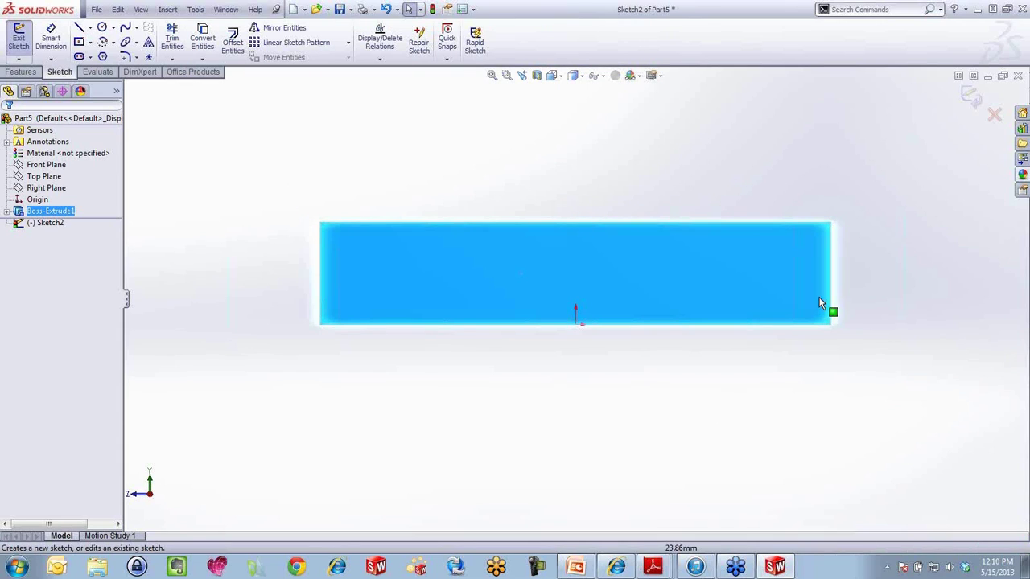
{"action": "left_click", "coordinate": [994, 114]}
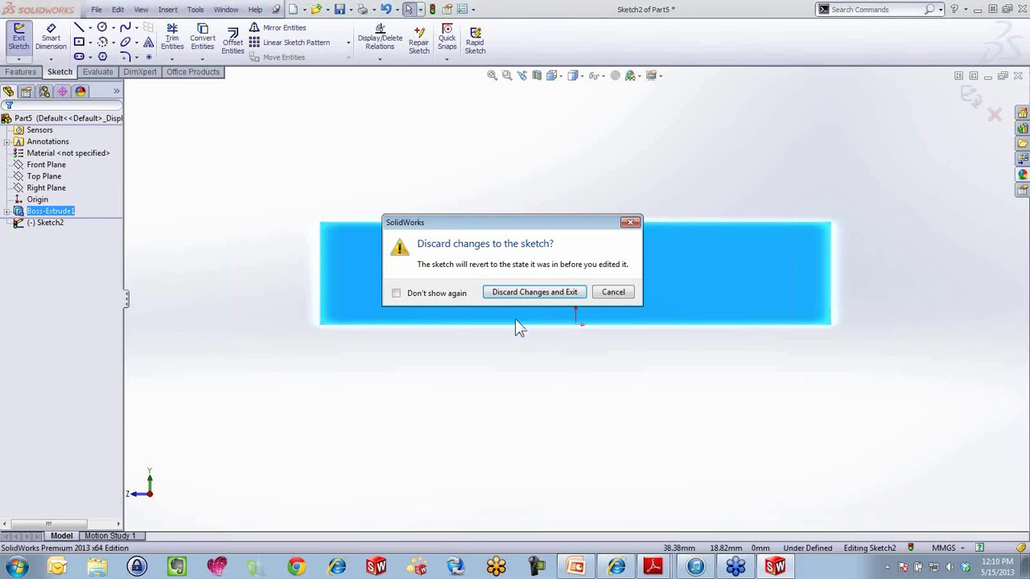
{"action": "left_click", "coordinate": [521, 293]}
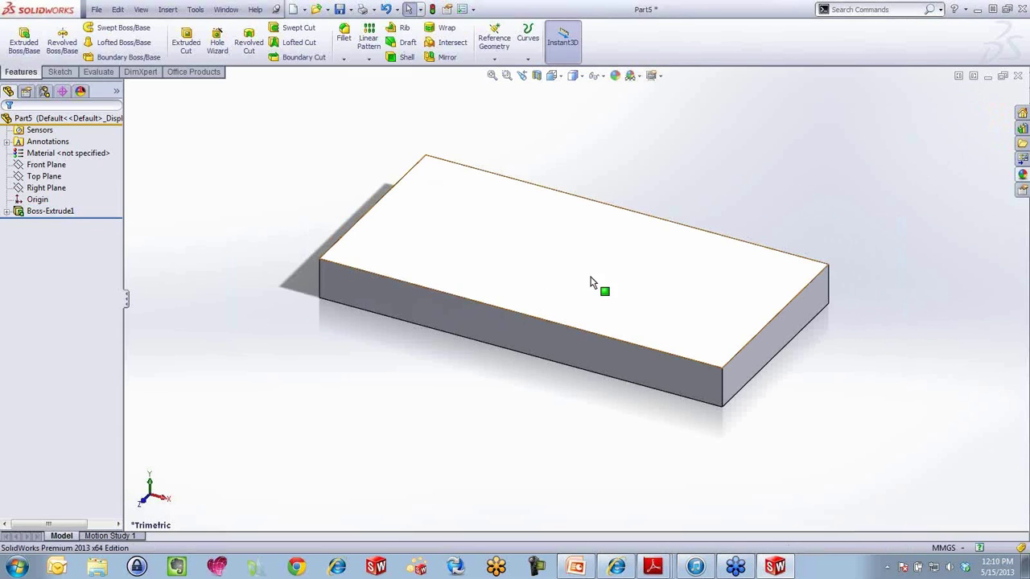
Close the block part without saving its changes.
{"action": "left_click", "coordinate": [1018, 75]}
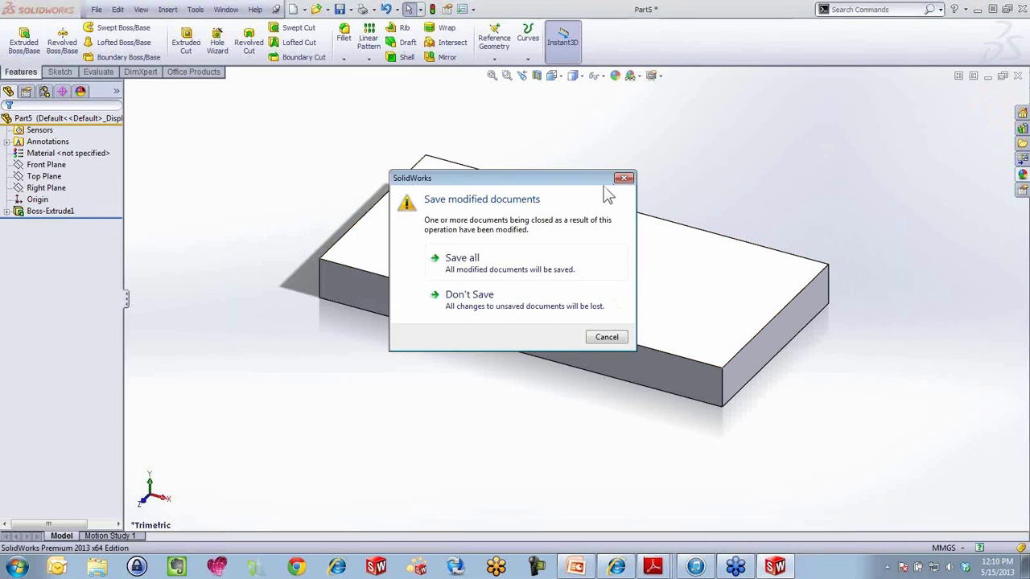
{"action": "left_click", "coordinate": [470, 300]}
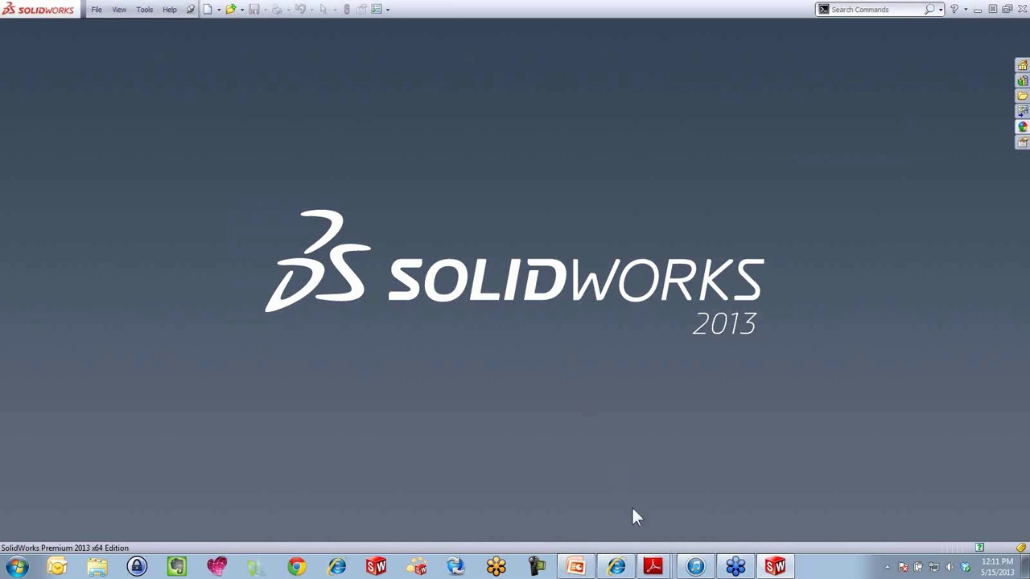
Switch to PowerPoint to check the topic list on the "Part Modeling a Step above Essentials" slide, and minimize the presentation.
{"action": "mouse_move", "coordinate": [611, 571]}
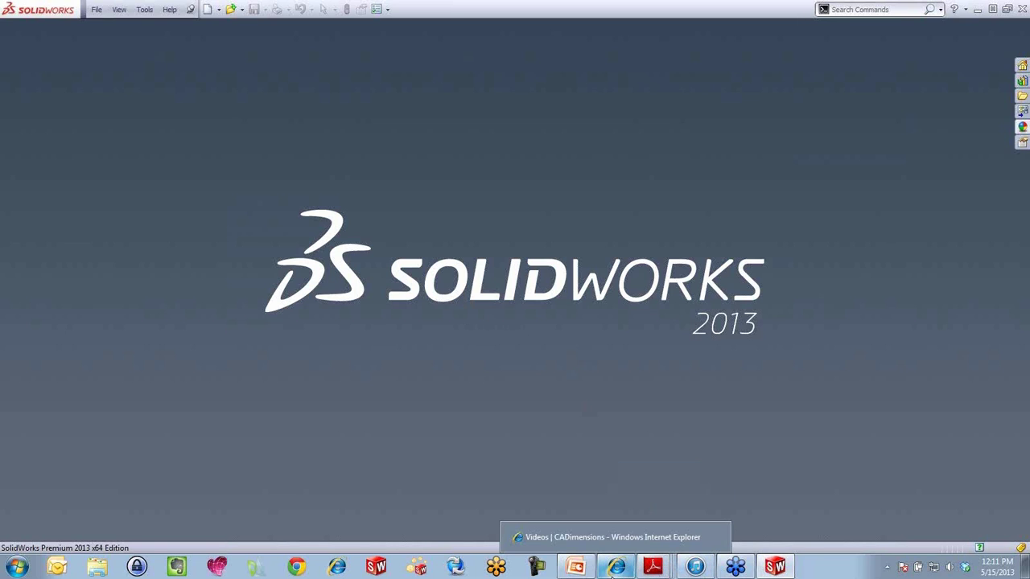
{"action": "left_click", "coordinate": [575, 567]}
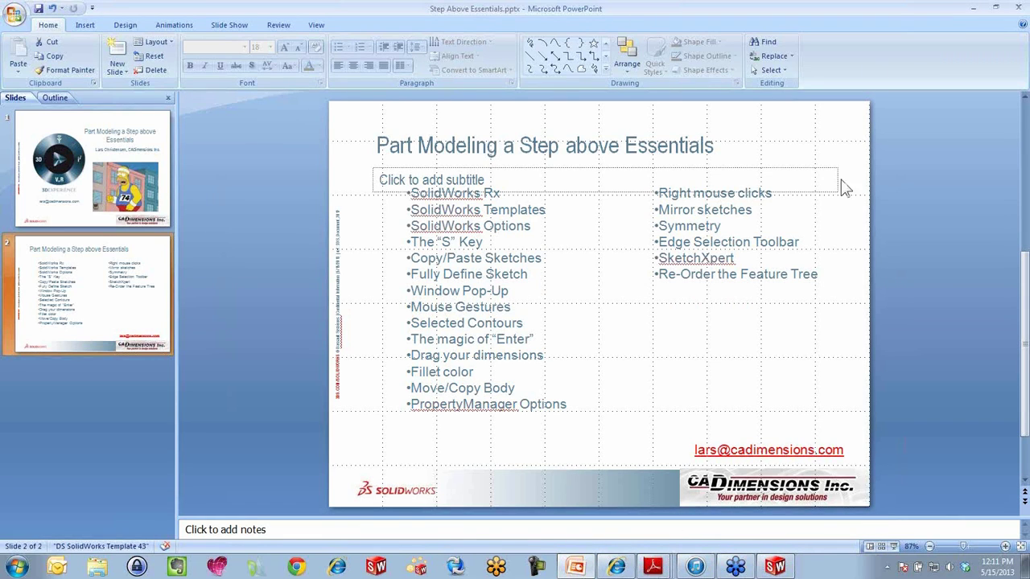
{"action": "left_click", "coordinate": [970, 9]}
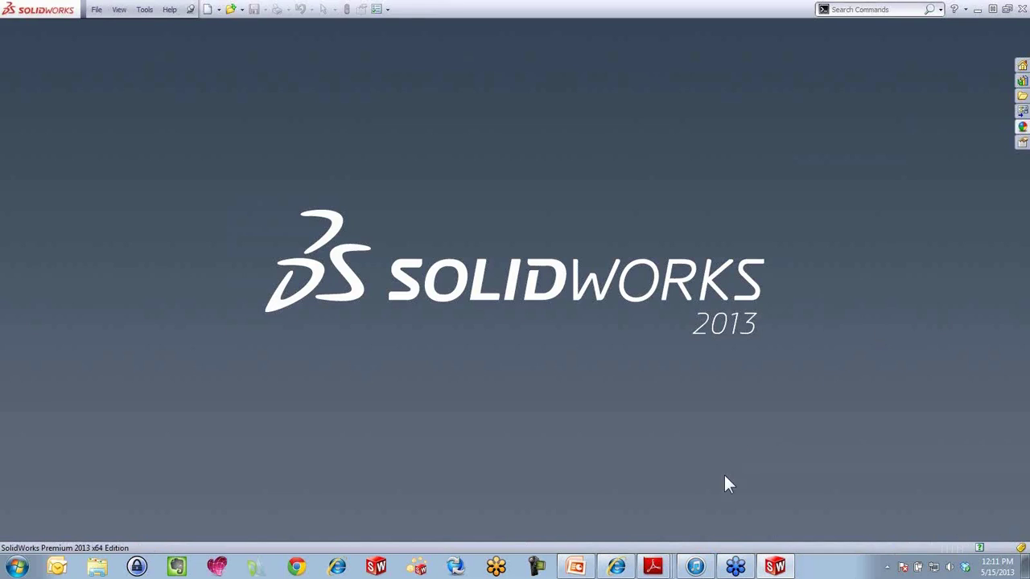
Switch to Adobe Reader, examine the Model Mania 2013 Phase 1 and Phase 2 drawings in 2013-1.PDF and 2013-2.PDF, and return to SolidWorks.
{"action": "mouse_move", "coordinate": [654, 570]}
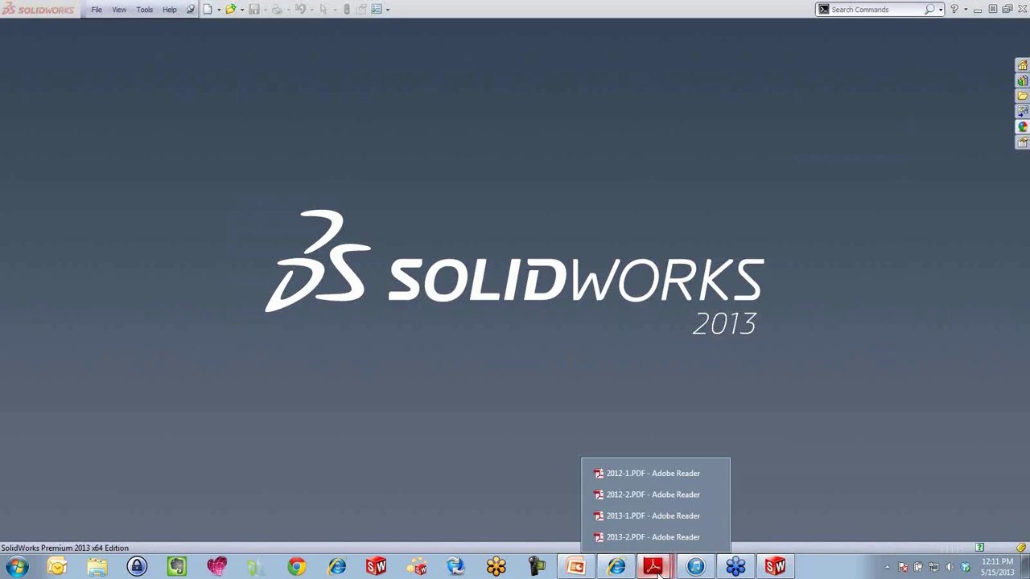
{"action": "left_click", "coordinate": [634, 515]}
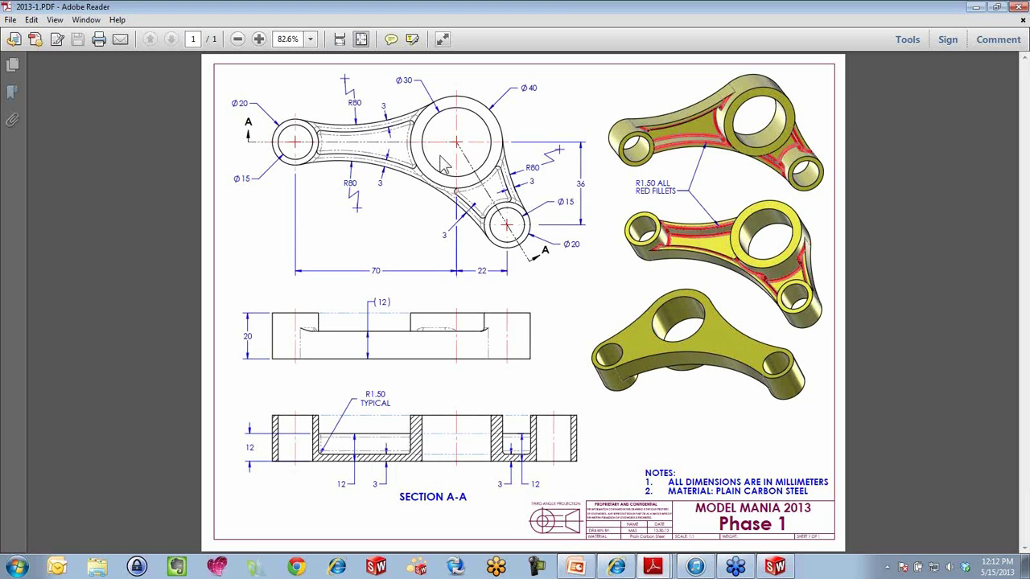
{"action": "left_click", "coordinate": [652, 567]}
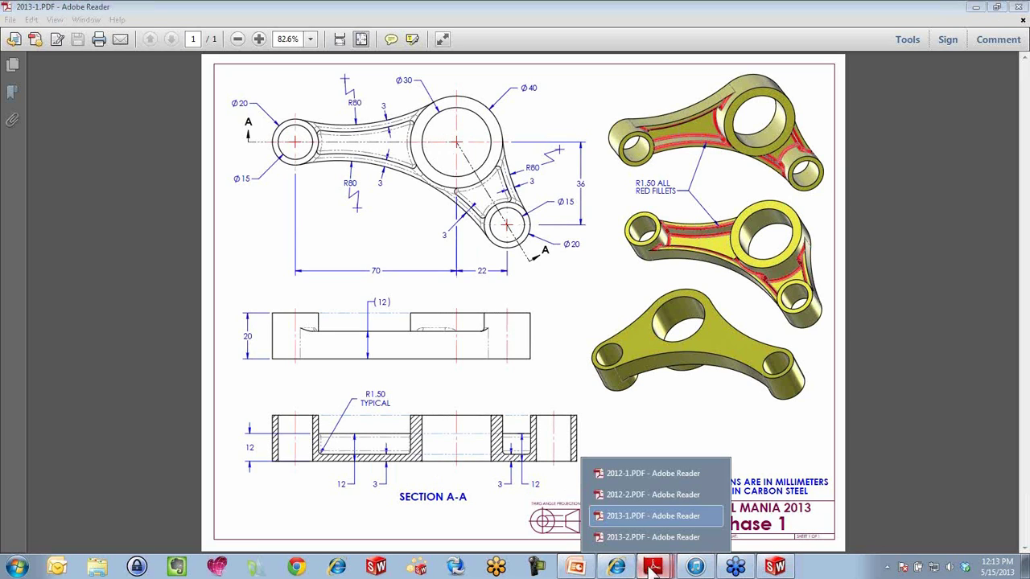
{"action": "left_click", "coordinate": [647, 537]}
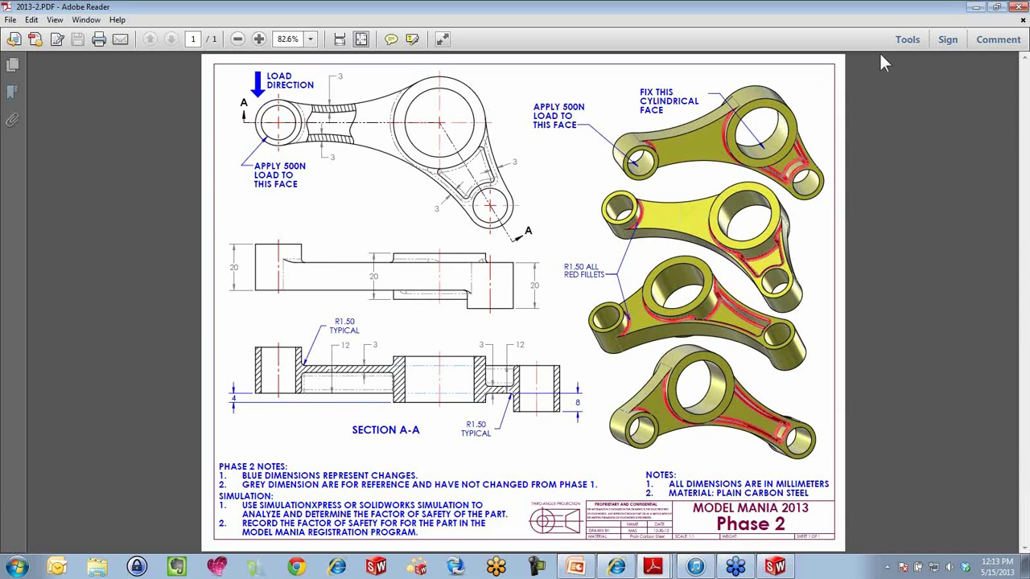
{"action": "left_click", "coordinate": [975, 7]}
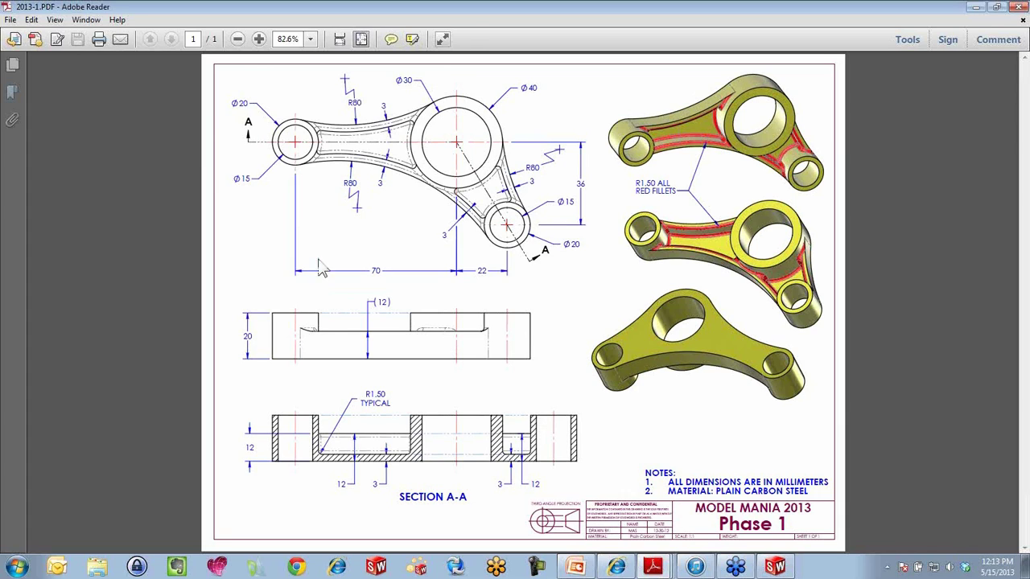
{"action": "left_click_drag", "start_coordinate": [472, 9], "coordinate": [561, 62]}
{"action": "left_click", "coordinate": [749, 51]}
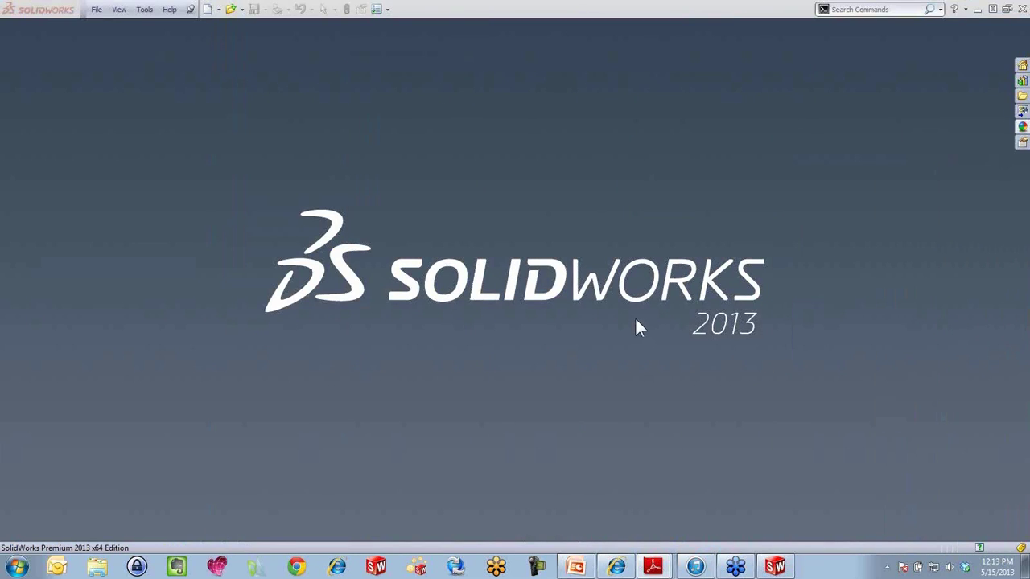
Create a new part from the Part Metric template and start a sketch on its Front Plane.
{"action": "left_click", "coordinate": [208, 9]}
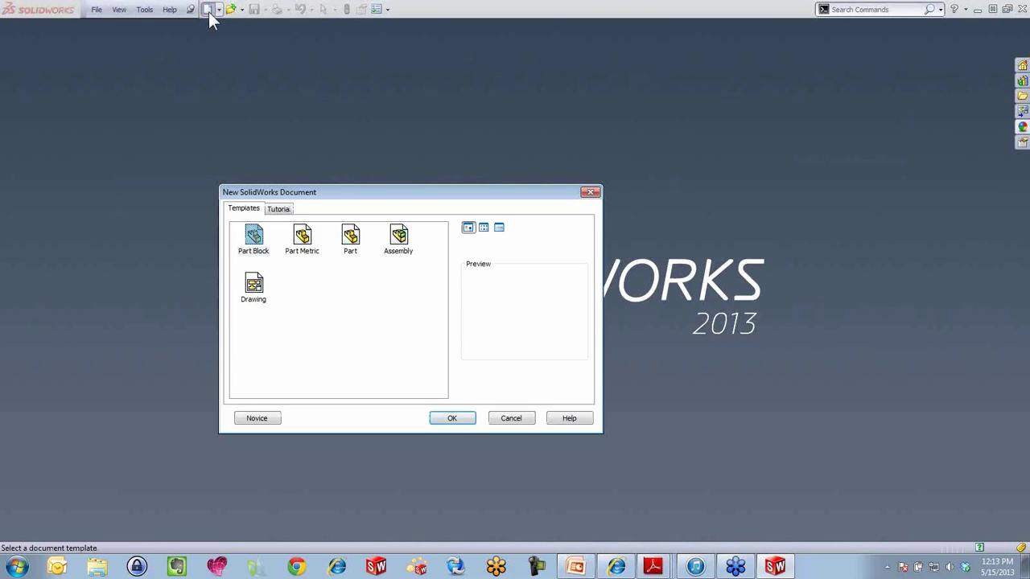
{"action": "left_click", "coordinate": [301, 237]}
{"action": "double_click", "coordinate": [304, 240]}
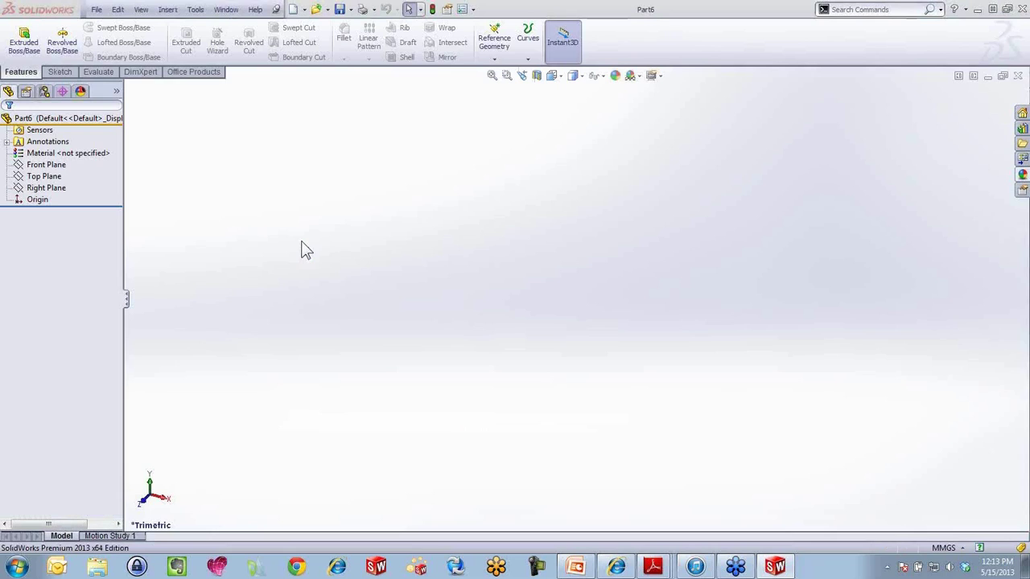
{"action": "left_click", "coordinate": [44, 166]}
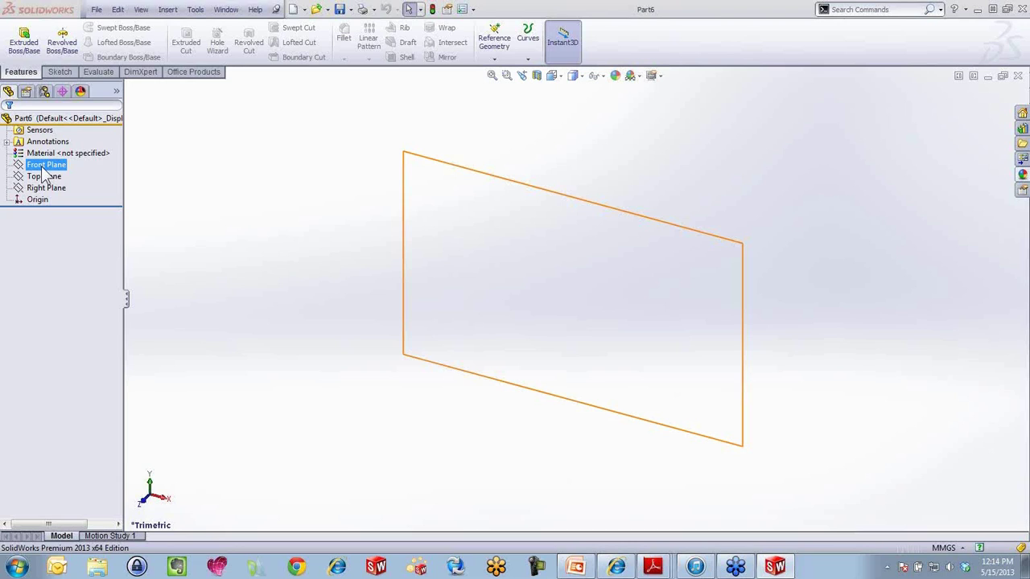
{"action": "left_click", "coordinate": [43, 167]}
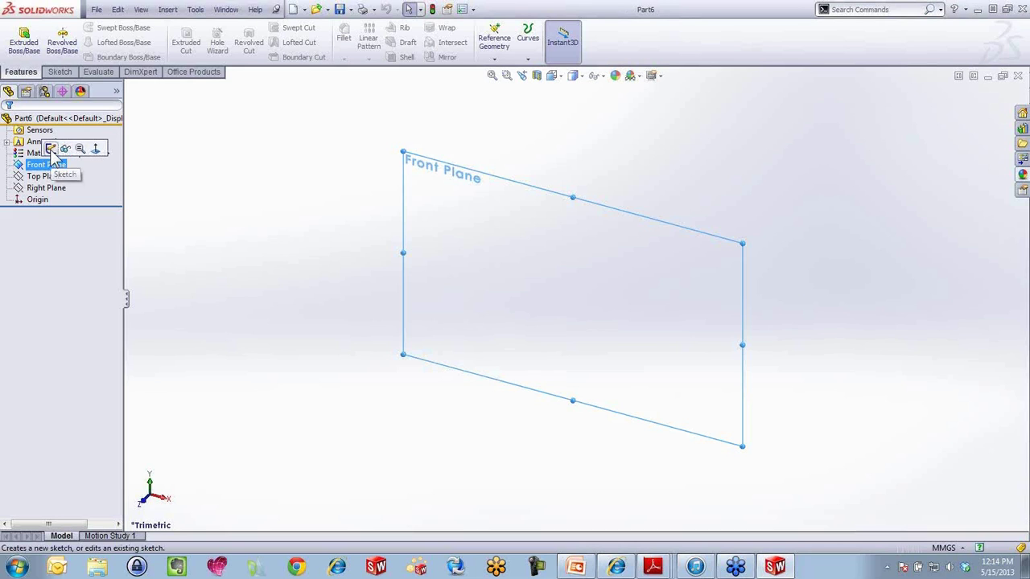
{"action": "left_click", "coordinate": [51, 148]}
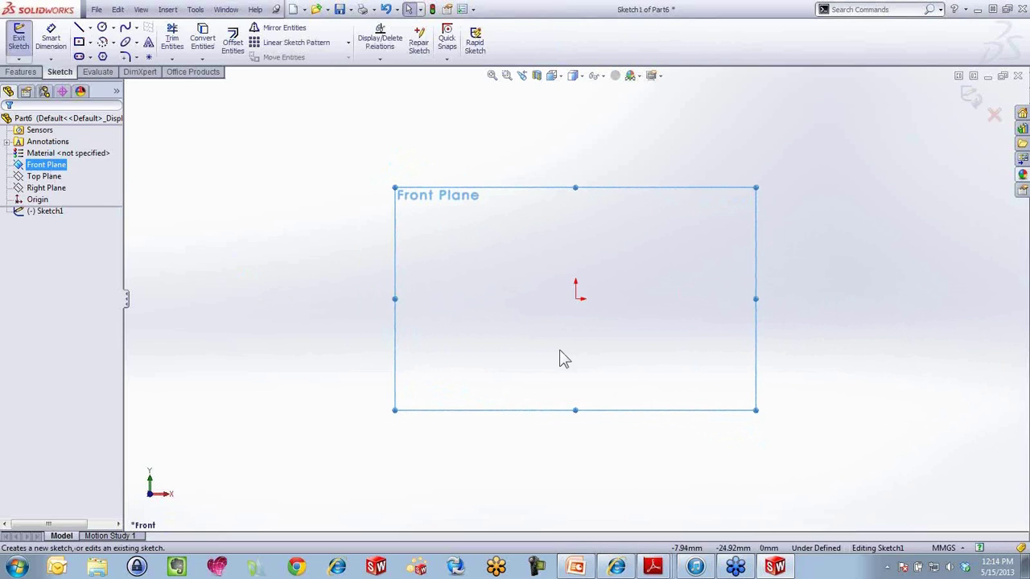
Bring up the sketch shortcut bar at several different places in the graphics area.
{"action": "key", "text": "s"}
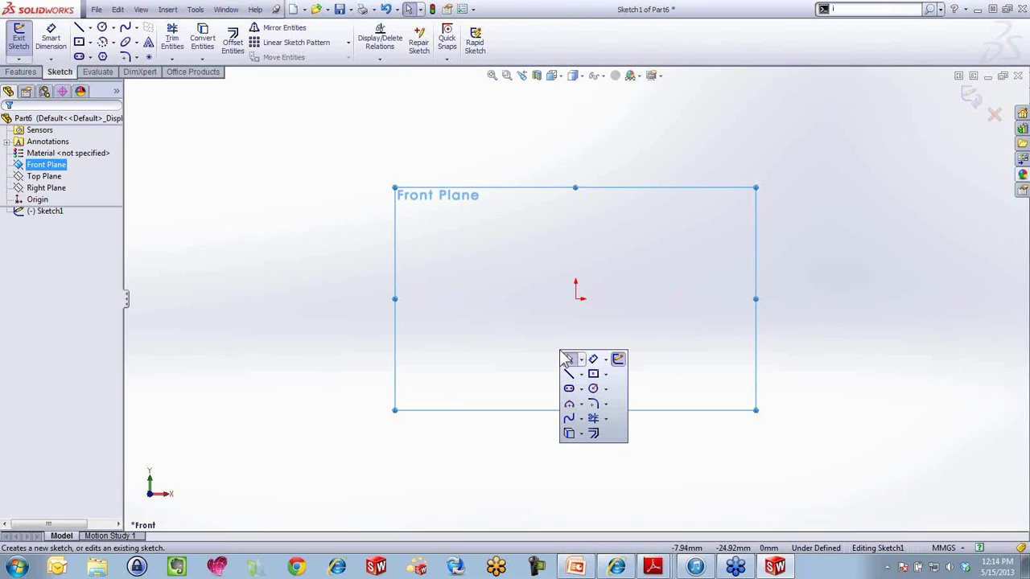
{"action": "left_click", "coordinate": [796, 455]}
{"action": "key", "text": "s"}
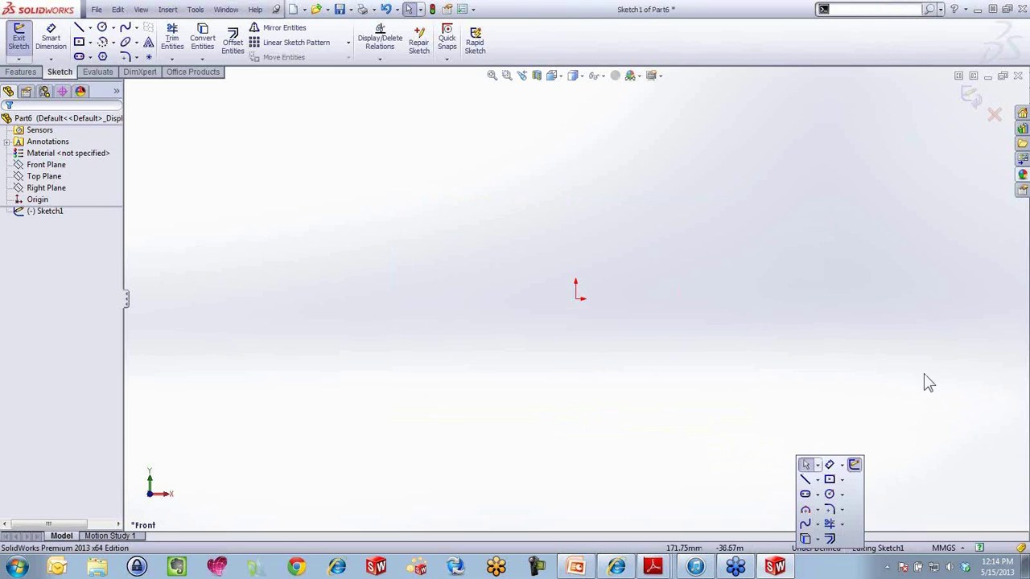
{"action": "key", "text": "s"}
{"action": "key", "text": "s"}
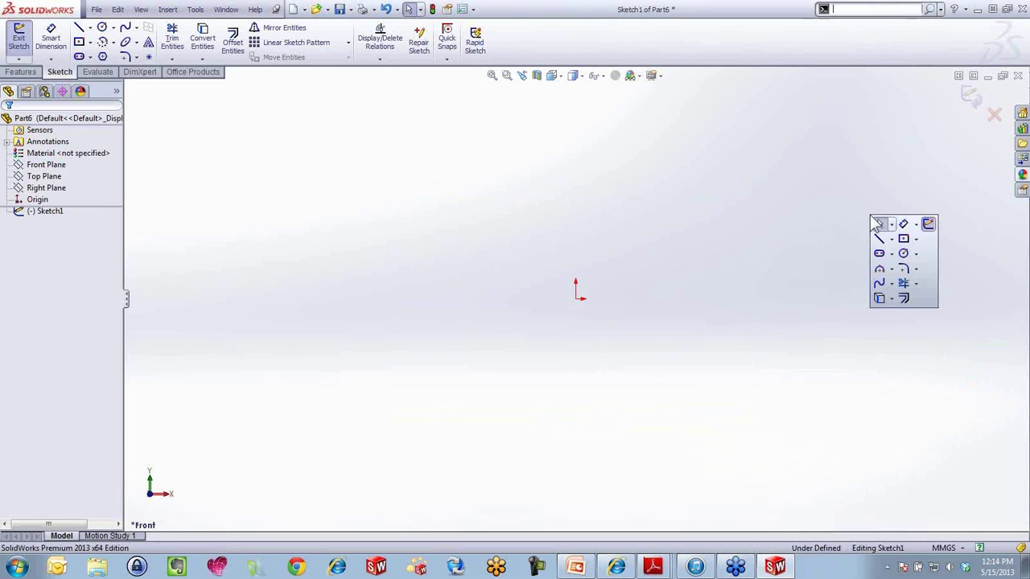
{"action": "key", "text": "s"}
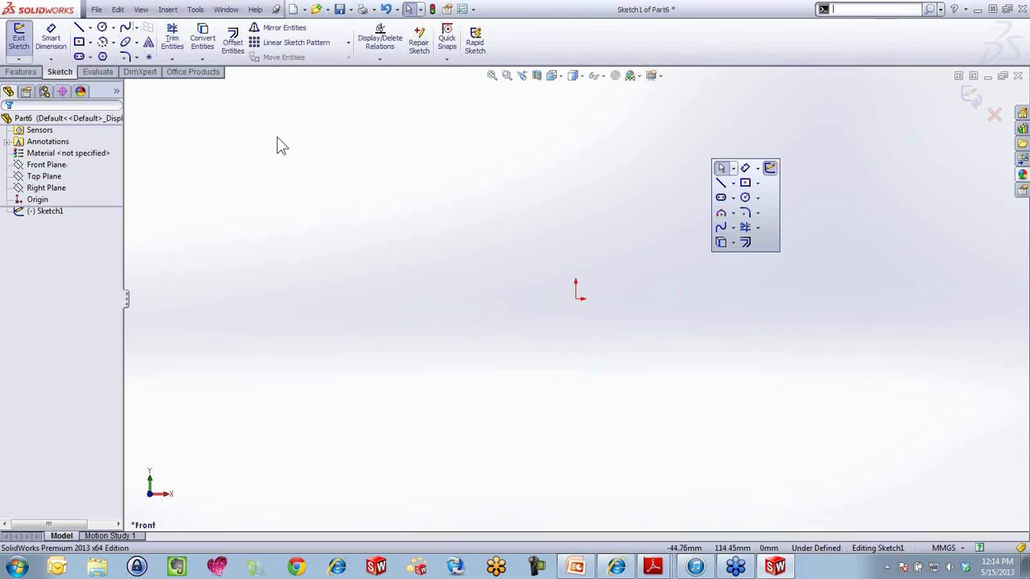
Open the customization settings for the sketch shortcut bar and look through the available command categories.
{"action": "right_click", "coordinate": [769, 205]}
{"action": "left_click", "coordinate": [811, 215]}
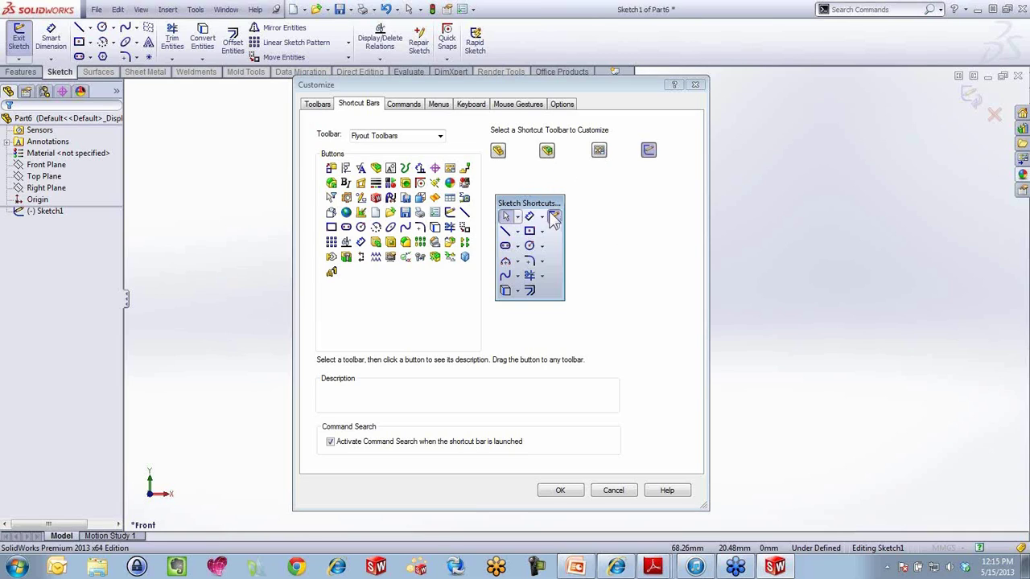
{"action": "double_click", "coordinate": [440, 137]}
{"action": "left_click", "coordinate": [441, 137]}
{"action": "left_click", "coordinate": [439, 139]}
{"action": "left_click", "coordinate": [439, 136]}
{"action": "left_click", "coordinate": [439, 137]}
{"action": "double_click", "coordinate": [439, 140]}
{"action": "double_click", "coordinate": [439, 139]}
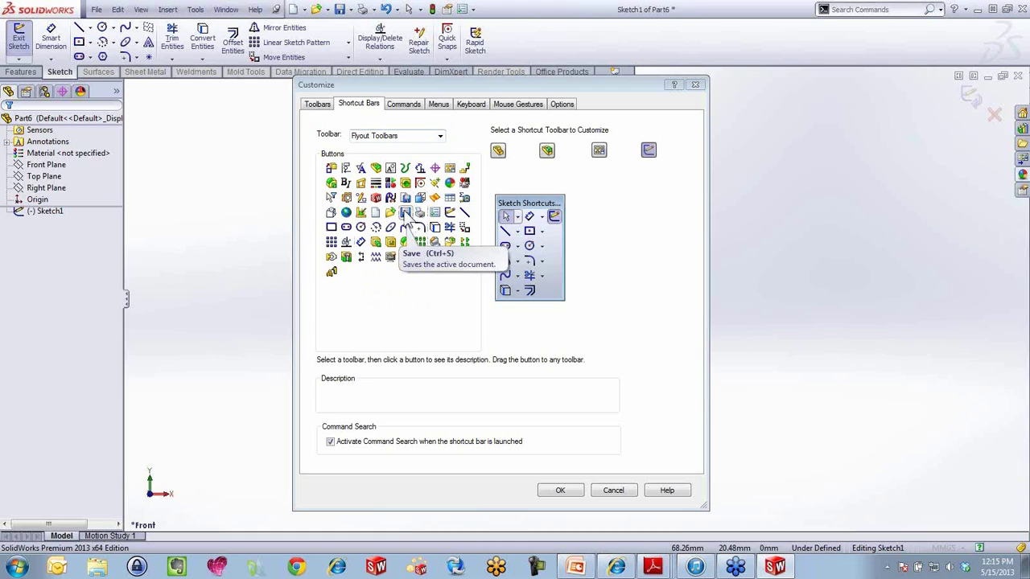
Try adding the Save command to the sketch shortcut bar, remove it again, and cancel the customization.
{"action": "left_click_drag", "start_coordinate": [406, 216], "coordinate": [552, 239]}
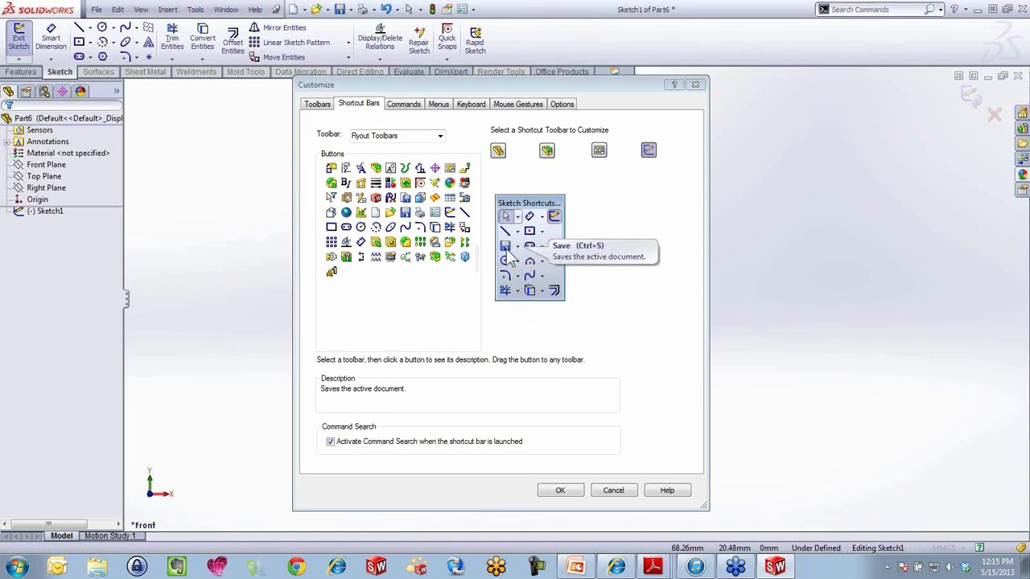
{"action": "left_click_drag", "start_coordinate": [507, 251], "coordinate": [609, 235]}
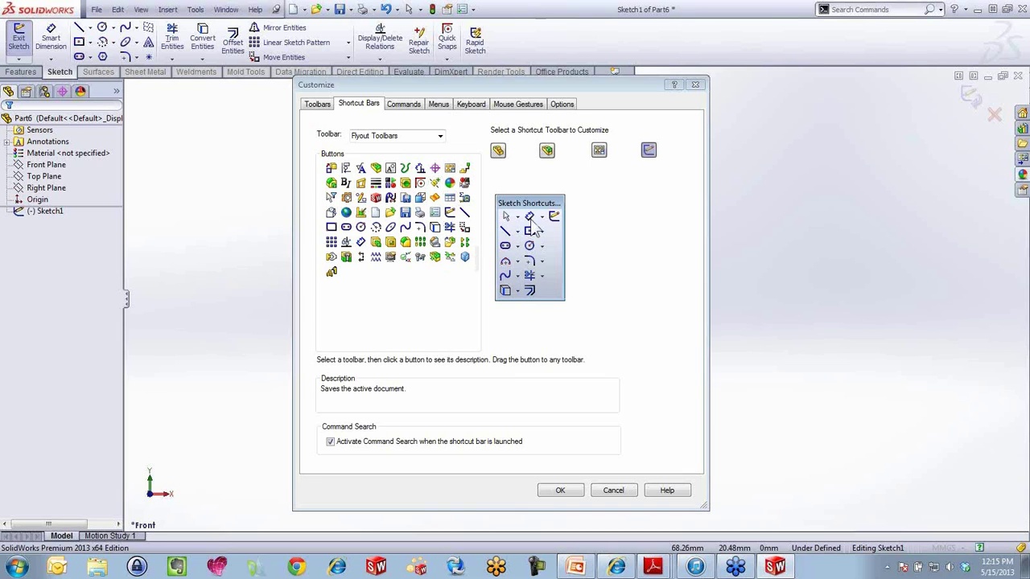
{"action": "left_click", "coordinate": [440, 138]}
{"action": "left_click", "coordinate": [440, 138]}
{"action": "left_click", "coordinate": [626, 495]}
{"action": "left_click", "coordinate": [577, 410]}
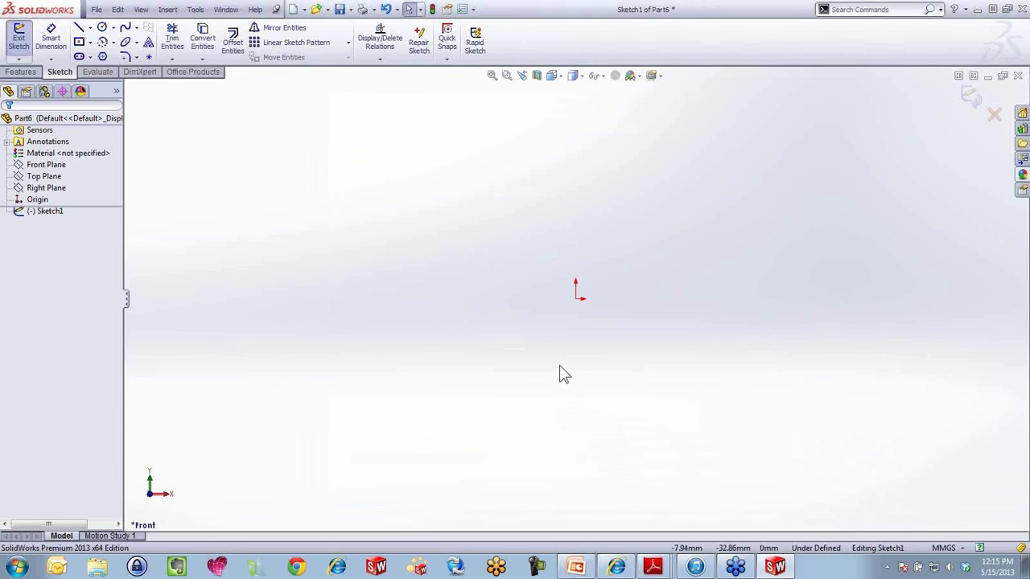
Sketch two concentric circles centred on the origin, about 95 mm and 54 mm in diameter.
{"action": "key", "text": "s"}
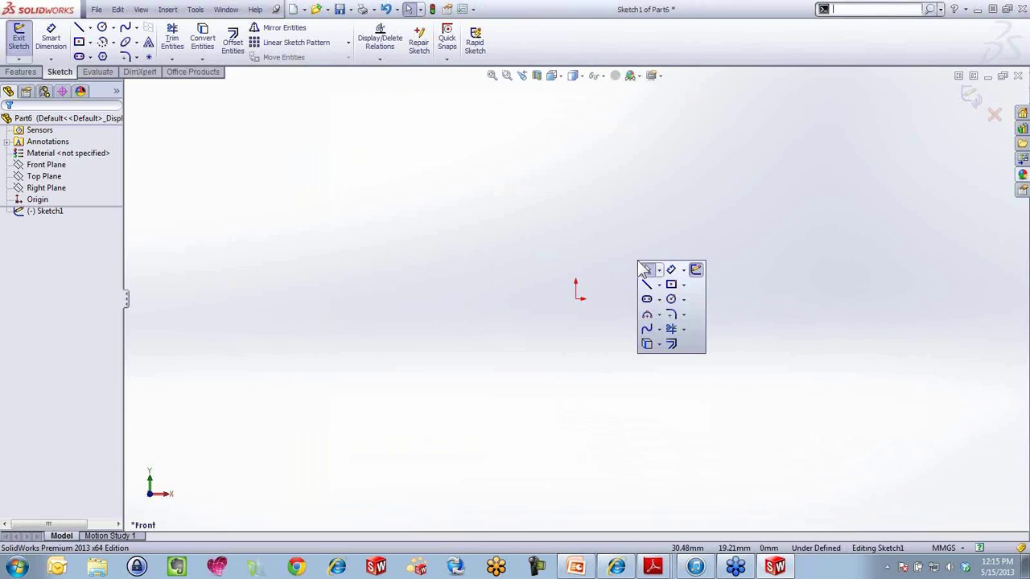
{"action": "left_click", "coordinate": [671, 300]}
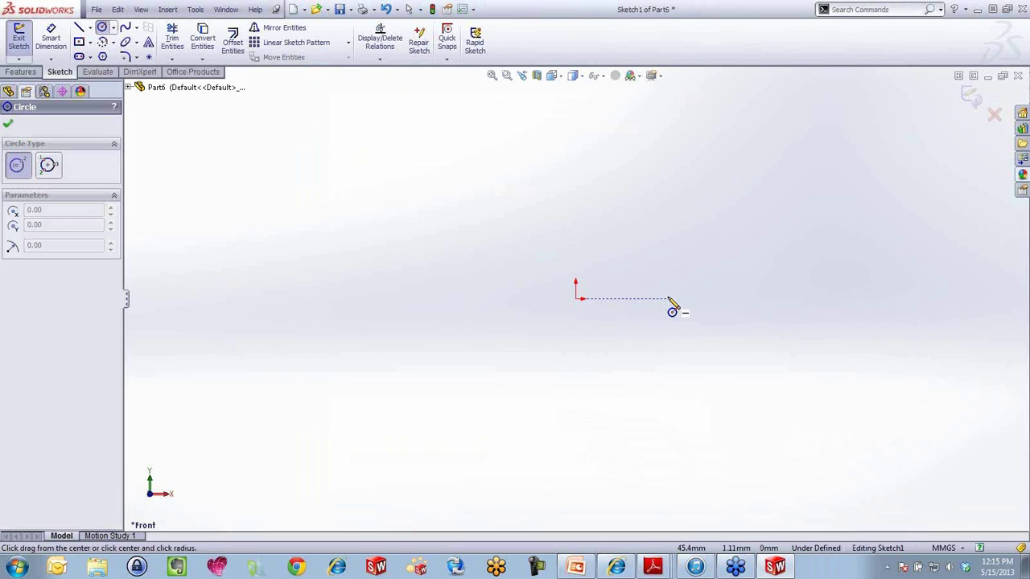
{"action": "left_click_drag", "start_coordinate": [576, 299], "coordinate": [660, 251]}
{"action": "left_click_drag", "start_coordinate": [576, 299], "coordinate": [613, 261]}
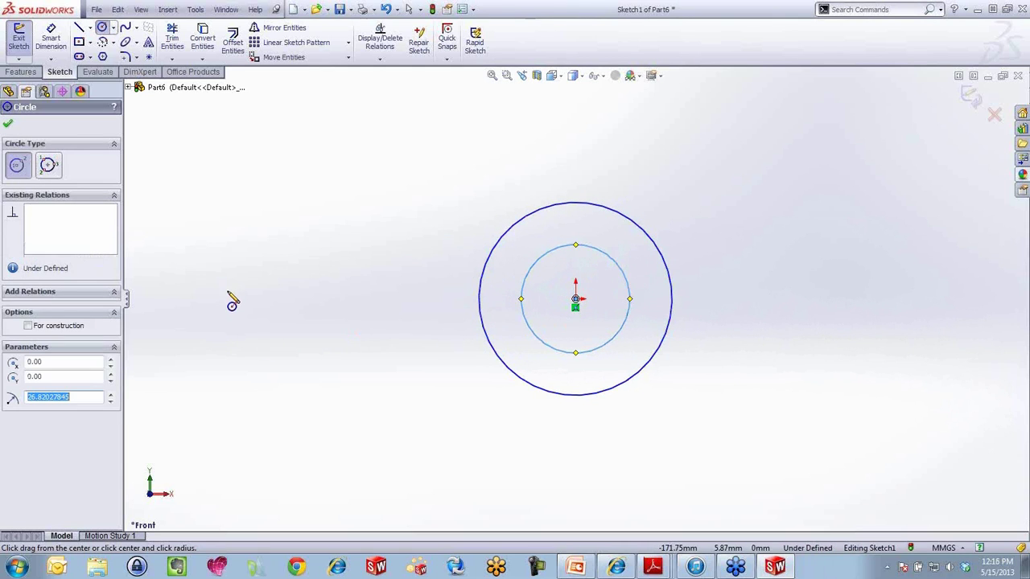
Sketch two concentric circles about 72 mm and 36 mm in diameter, centred about 171 mm horizontally left of the origin.
{"action": "left_click_drag", "start_coordinate": [227, 298], "coordinate": [275, 255]}
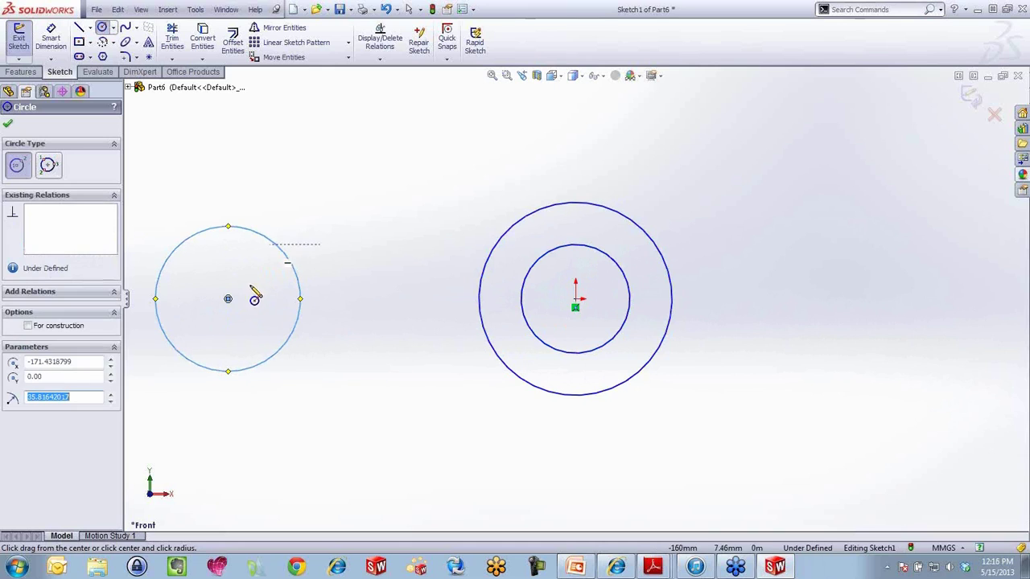
{"action": "left_click_drag", "start_coordinate": [228, 298], "coordinate": [252, 274]}
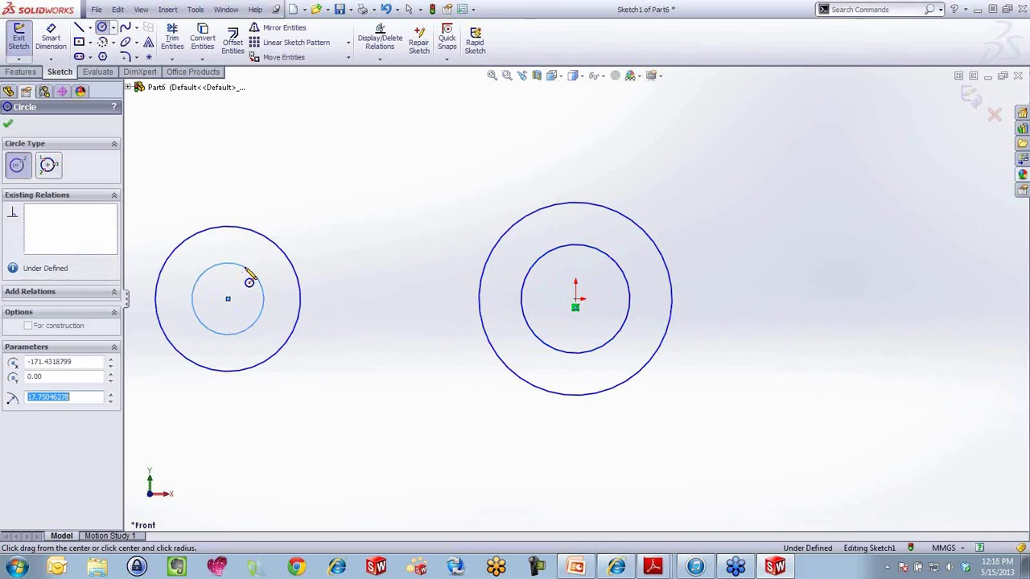
{"action": "key", "text": "Escape"}
Copy the left pair of circles and paste it about 69 mm right of and 88 mm below the origin.
{"action": "left_click_drag", "start_coordinate": [336, 368], "coordinate": [250, 313]}
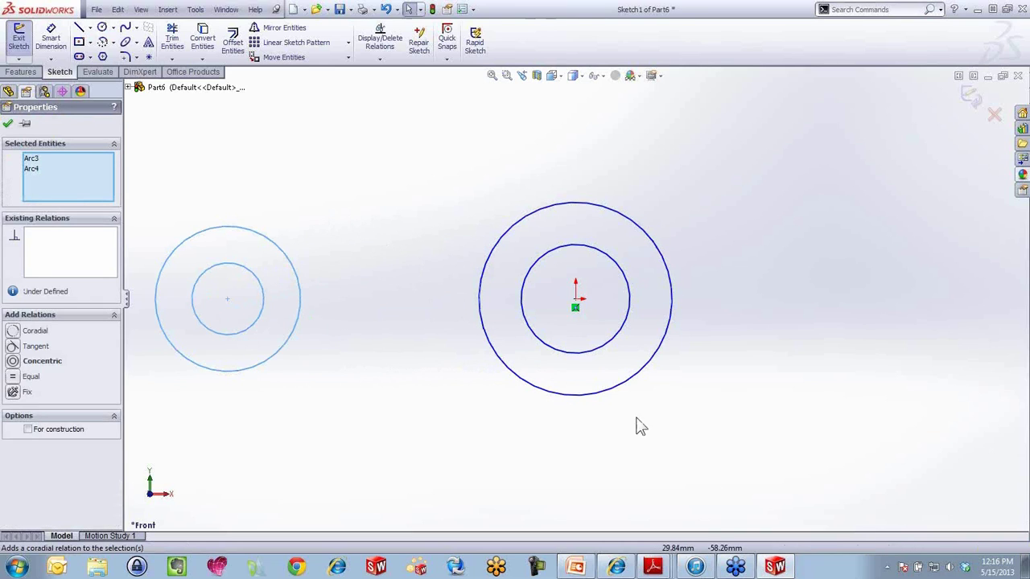
{"action": "key", "text": "ctrl+c"}
{"action": "left_click", "coordinate": [715, 479]}
{"action": "key", "text": "ctrl+v"}
{"action": "scroll", "coordinate": [652, 457], "scroll_direction": "up", "scroll_amount": 2}
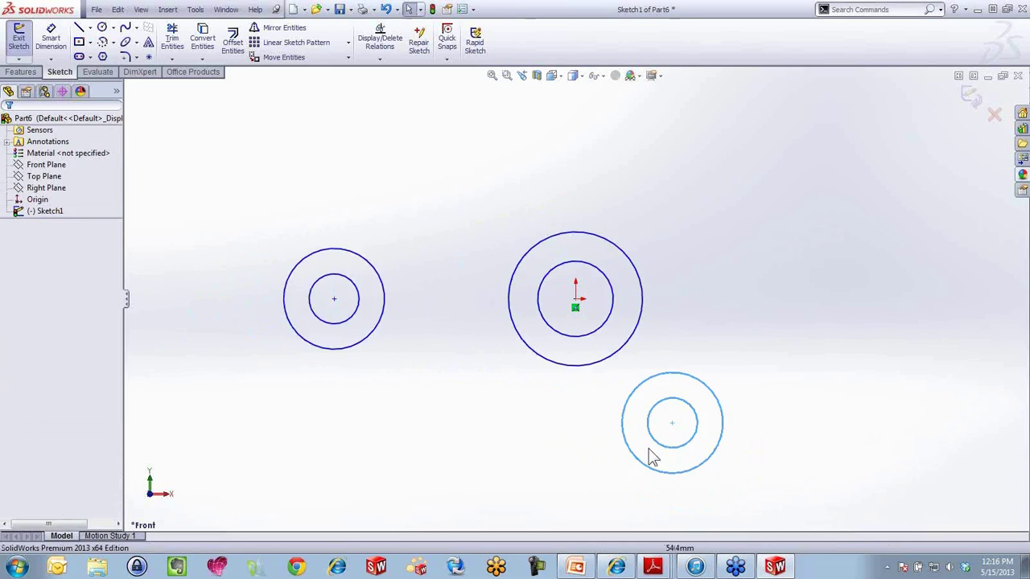
{"action": "scroll", "coordinate": [495, 438], "scroll_direction": "down", "scroll_amount": 2}
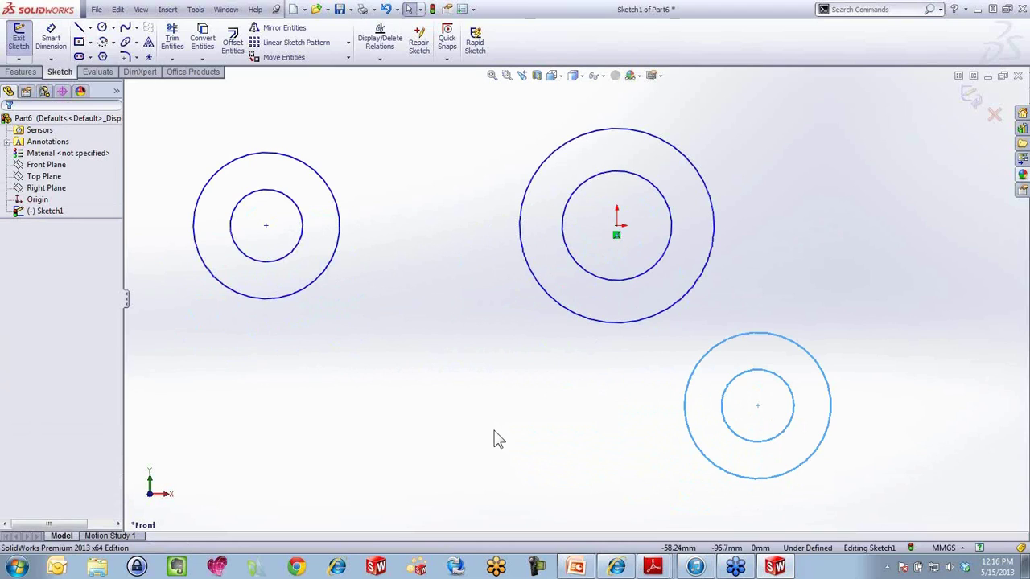
Apply Fully Define Sketch to add relations and dimensions to all three pairs of circles.
{"action": "left_click", "coordinate": [525, 405]}
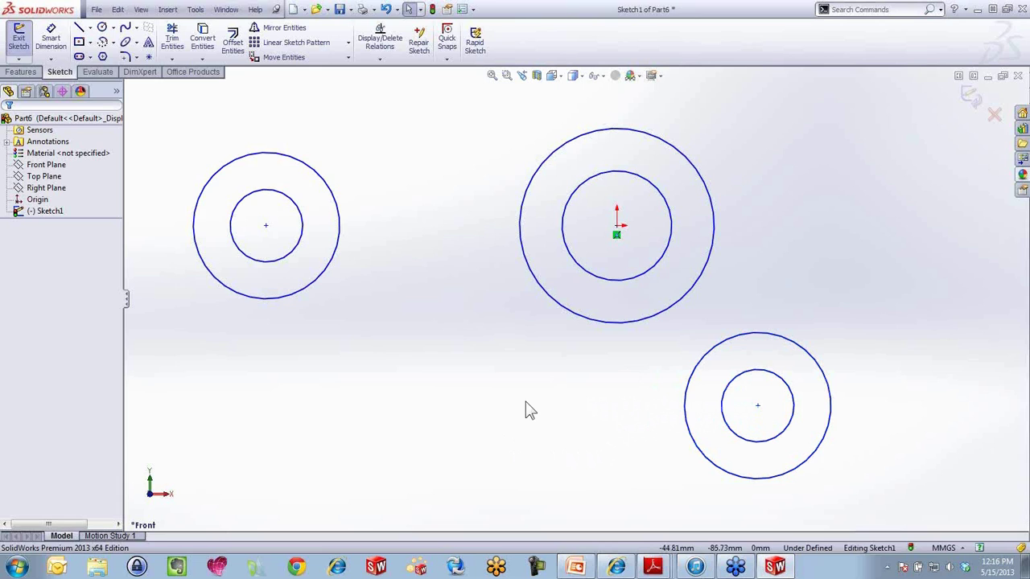
{"action": "left_click", "coordinate": [389, 63]}
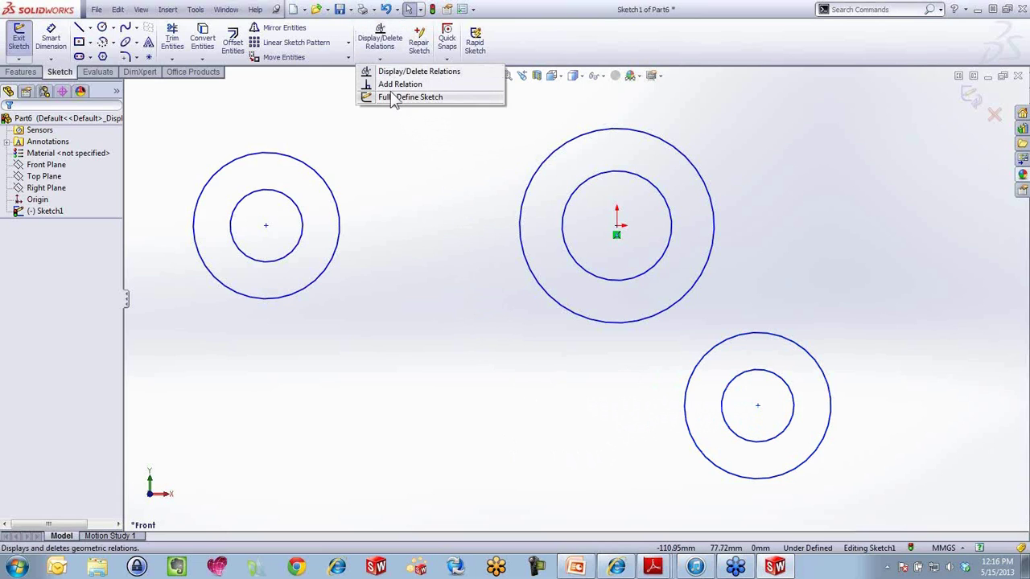
{"action": "left_click", "coordinate": [391, 94]}
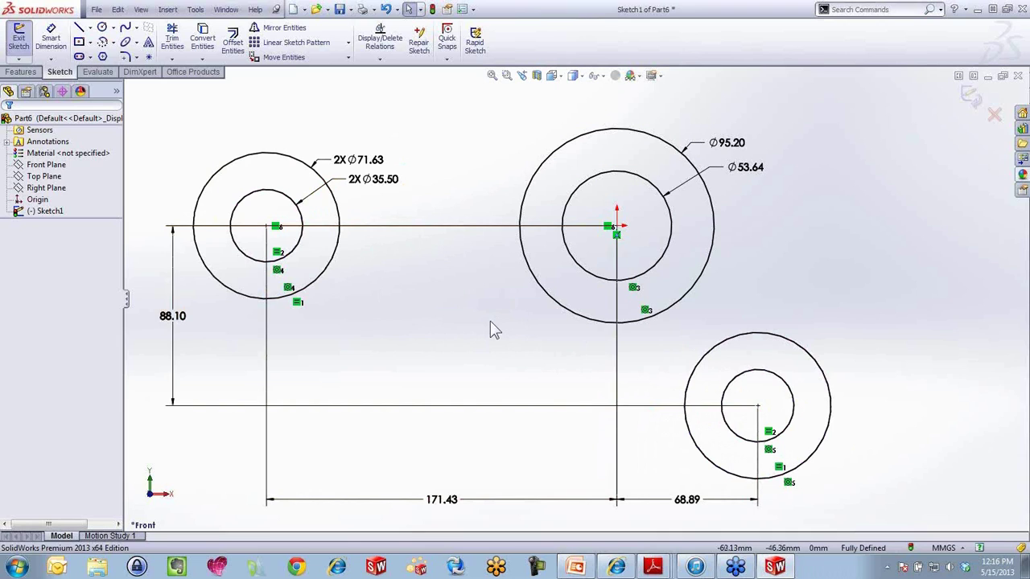
Set the diameters of the circles at the origin to 30 mm for the inner and 40 mm for the outer.
{"action": "left_click", "coordinate": [748, 168]}
{"action": "left_click", "coordinate": [748, 168]}
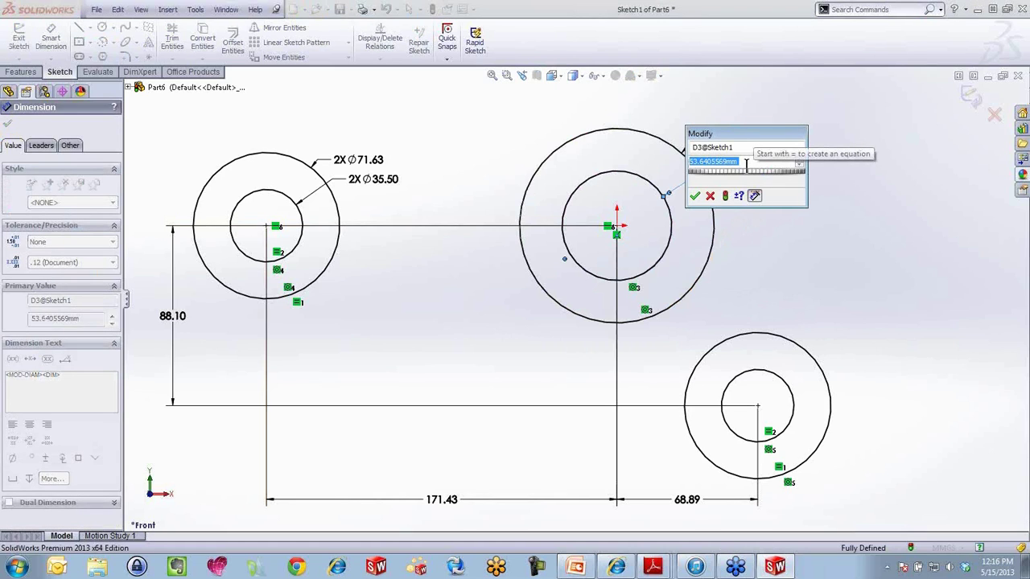
{"action": "type", "text": "30"}
{"action": "key", "text": "Return"}
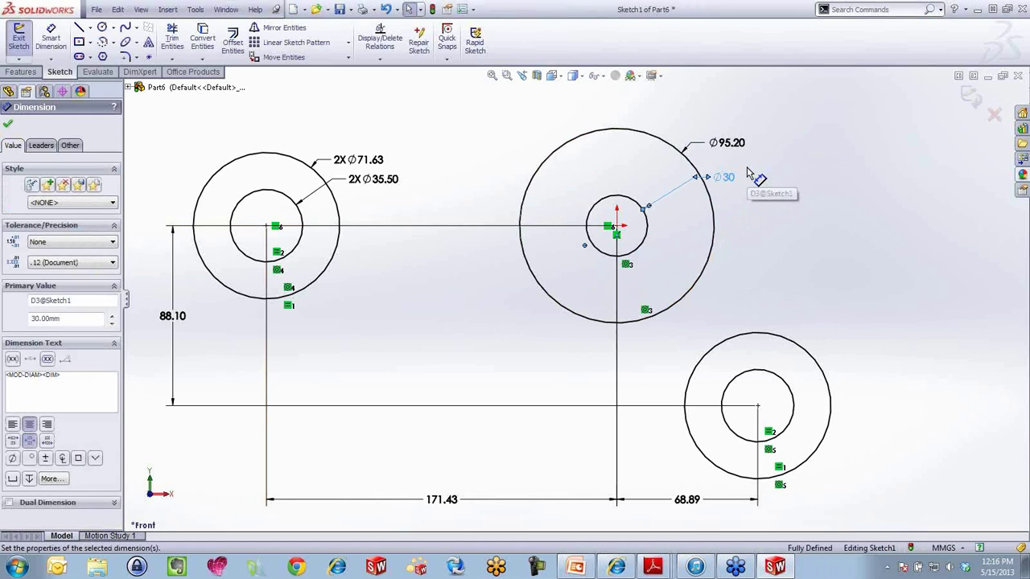
{"action": "left_click", "coordinate": [747, 147]}
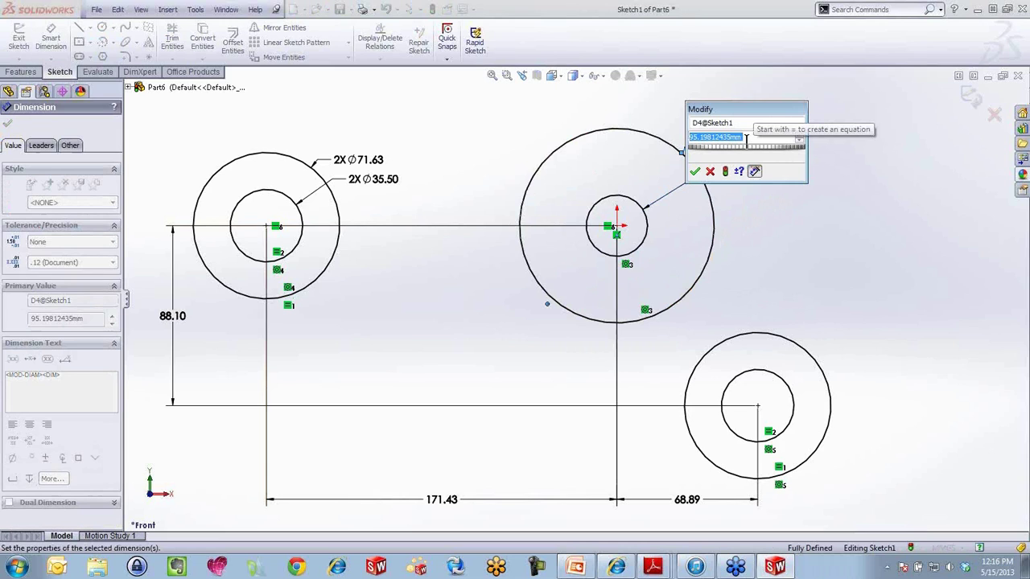
{"action": "type", "text": "40"}
{"action": "key", "text": "Return"}
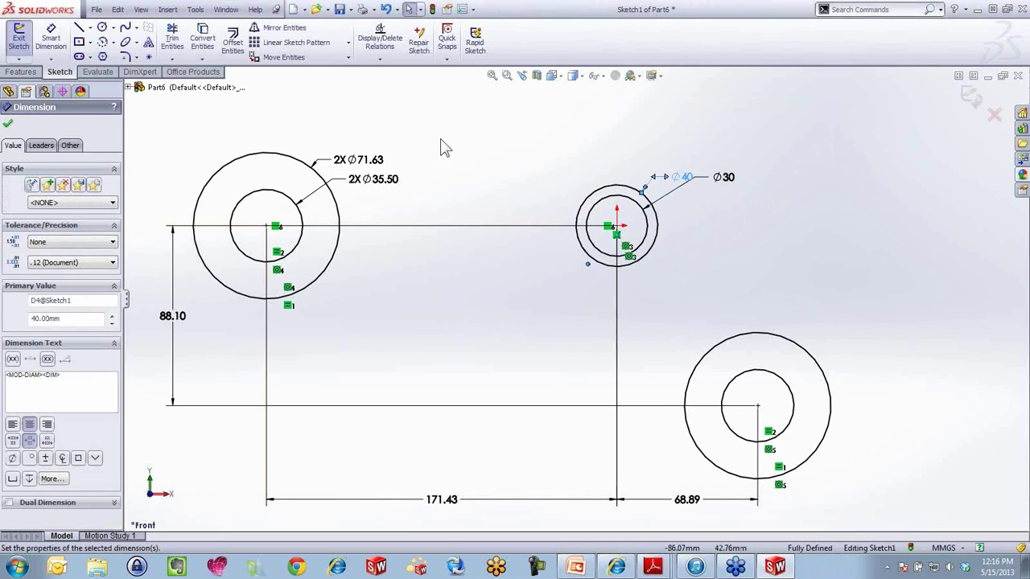
Set the diameters of the two outlying circle pairs to 15 mm for the inner and 20 mm for the outer circles.
{"action": "double_click", "coordinate": [385, 193]}
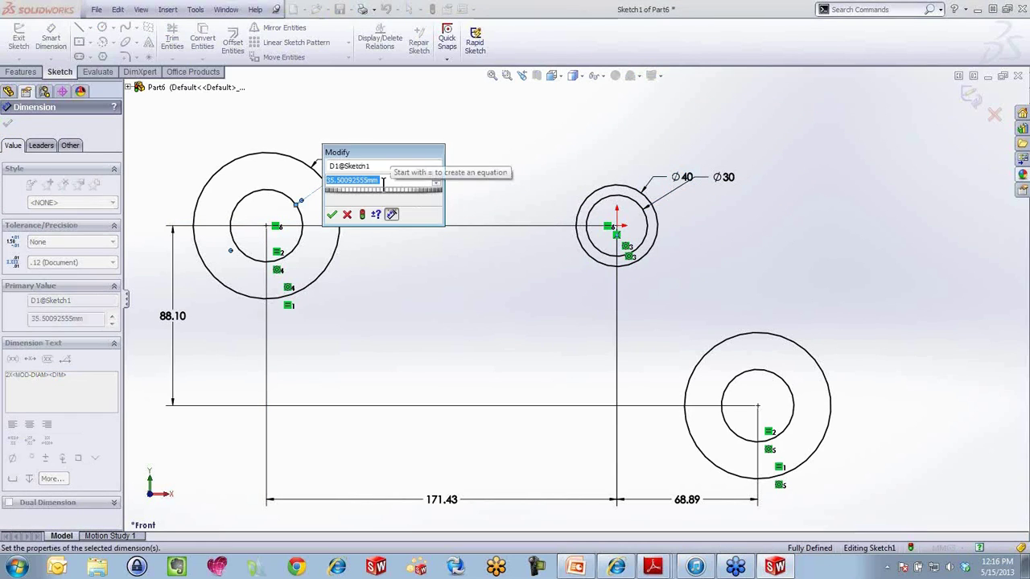
{"action": "type", "text": "15"}
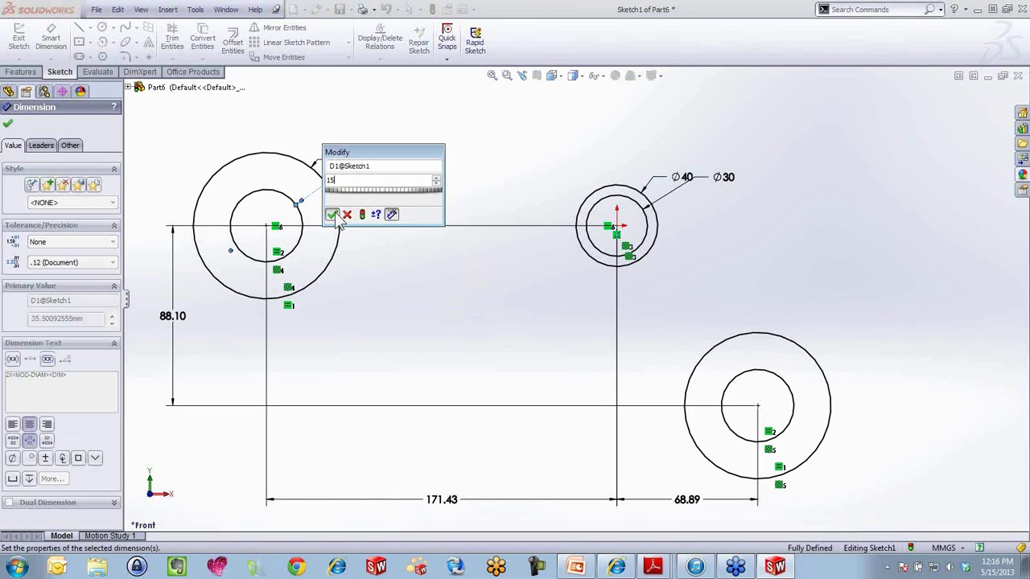
{"action": "left_click", "coordinate": [331, 214]}
{"action": "double_click", "coordinate": [351, 162]}
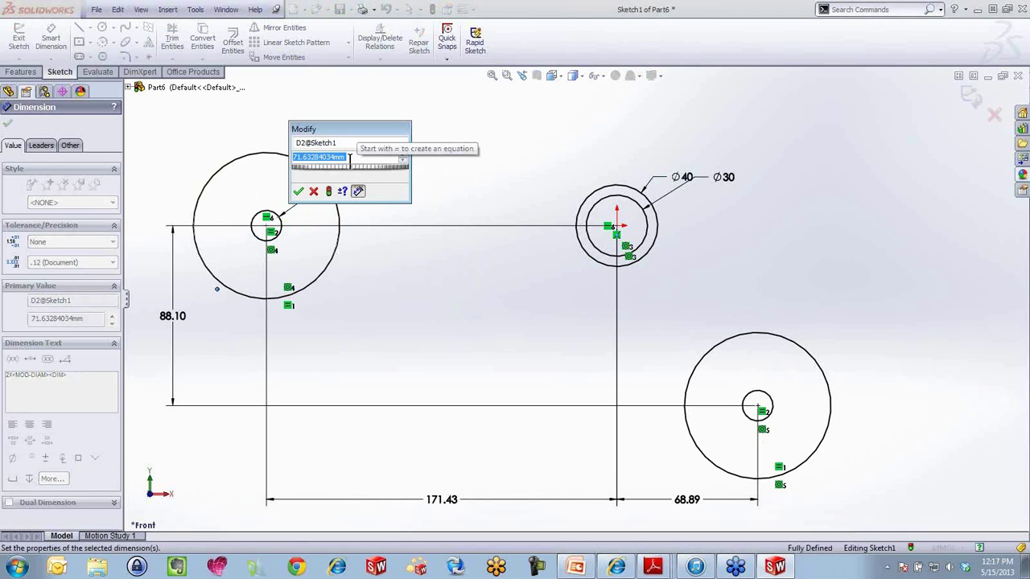
{"action": "type", "text": "20"}
{"action": "key", "text": "Return"}
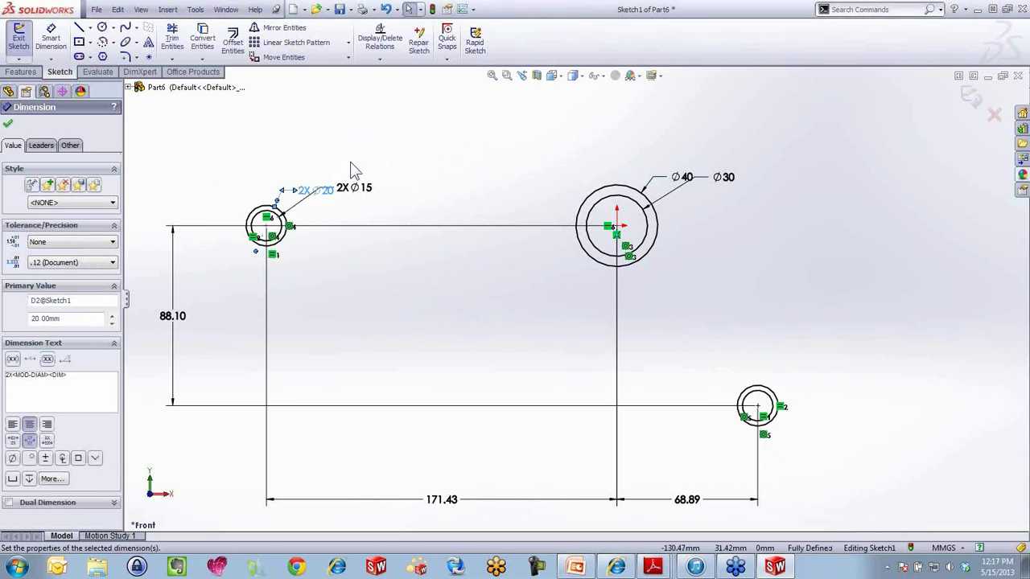
Set the vertical distance between the origin and the centre of the lower-right circle pair to 36 mm.
{"action": "double_click", "coordinate": [173, 318]}
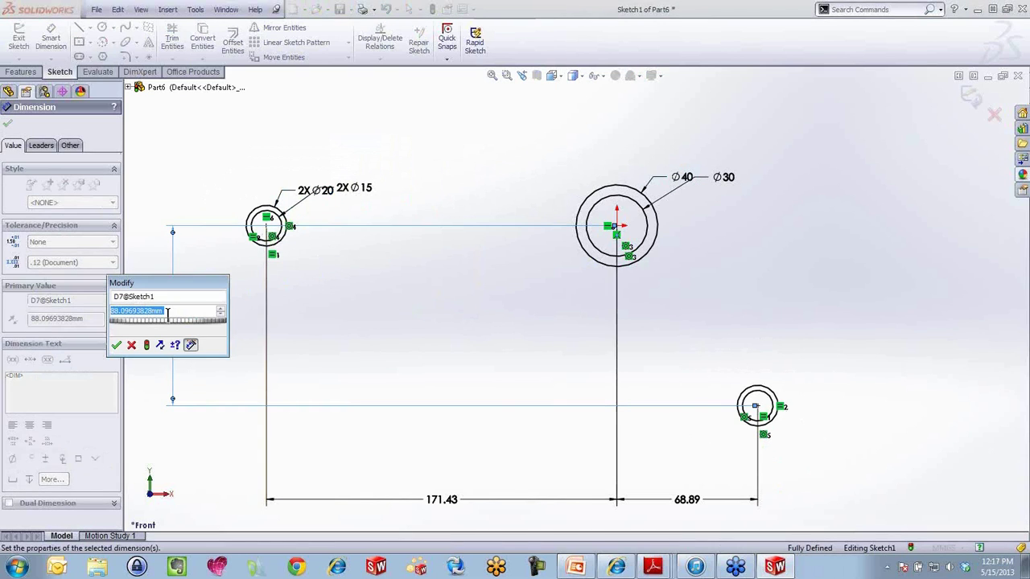
{"action": "type", "text": "36"}
{"action": "key", "text": "Return"}
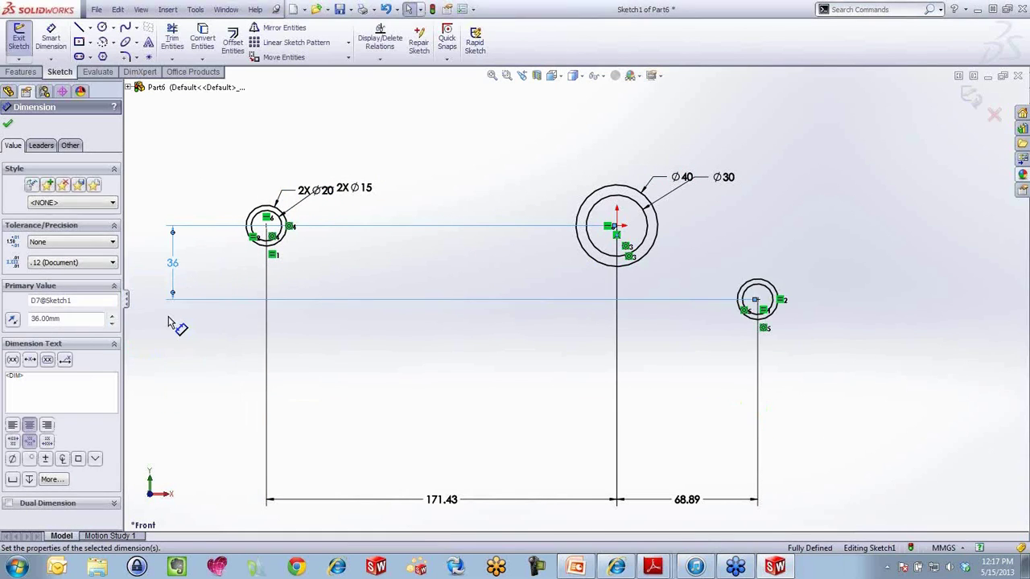
Set the horizontal distances from the origin circles to 70 mm for the left pair and 22 mm for the lower-right pair.
{"action": "double_click", "coordinate": [438, 500]}
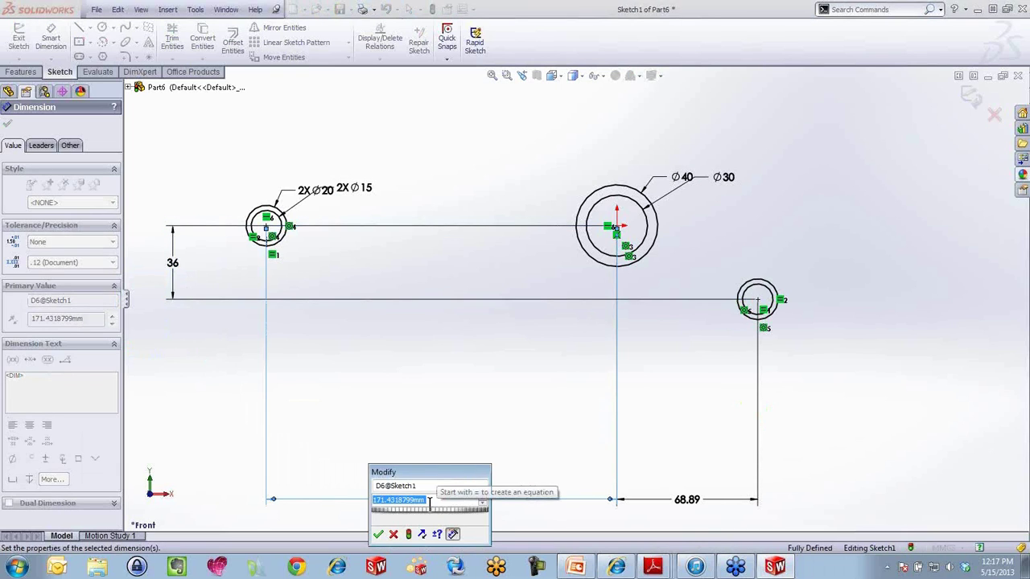
{"action": "type", "text": "70"}
{"action": "key", "text": "Return"}
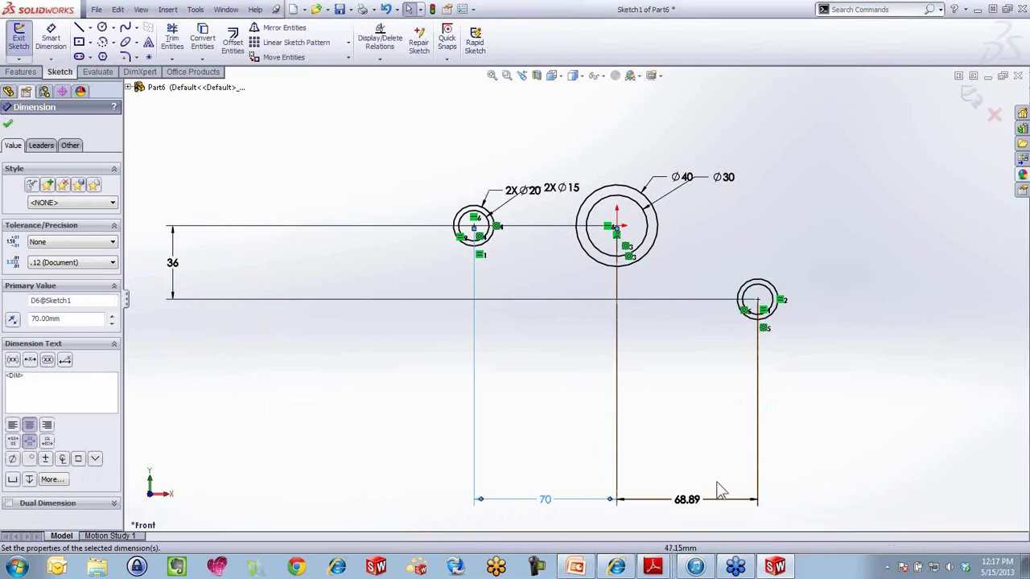
{"action": "double_click", "coordinate": [694, 500]}
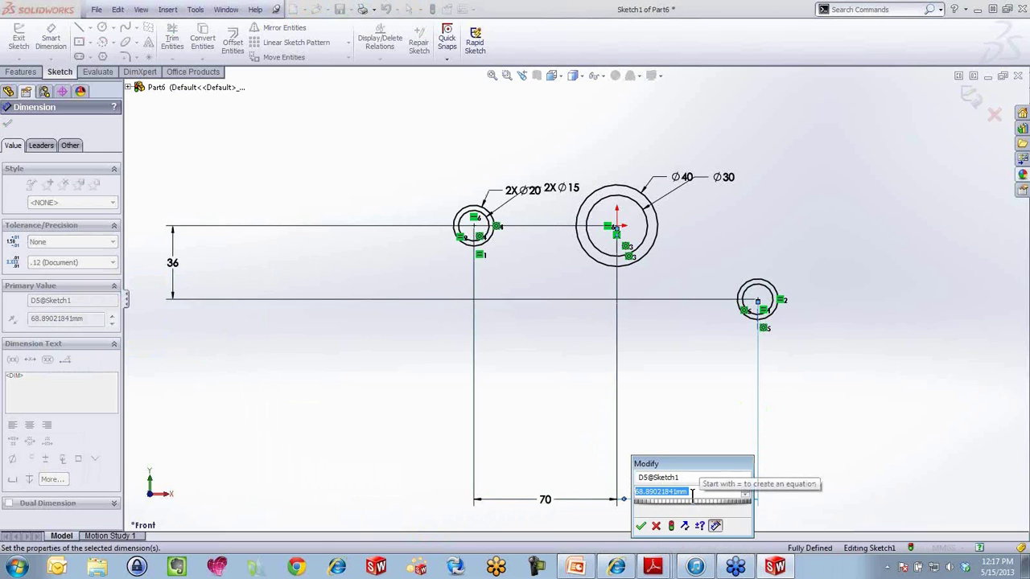
{"action": "type", "text": "22"}
{"action": "key", "text": "Return"}
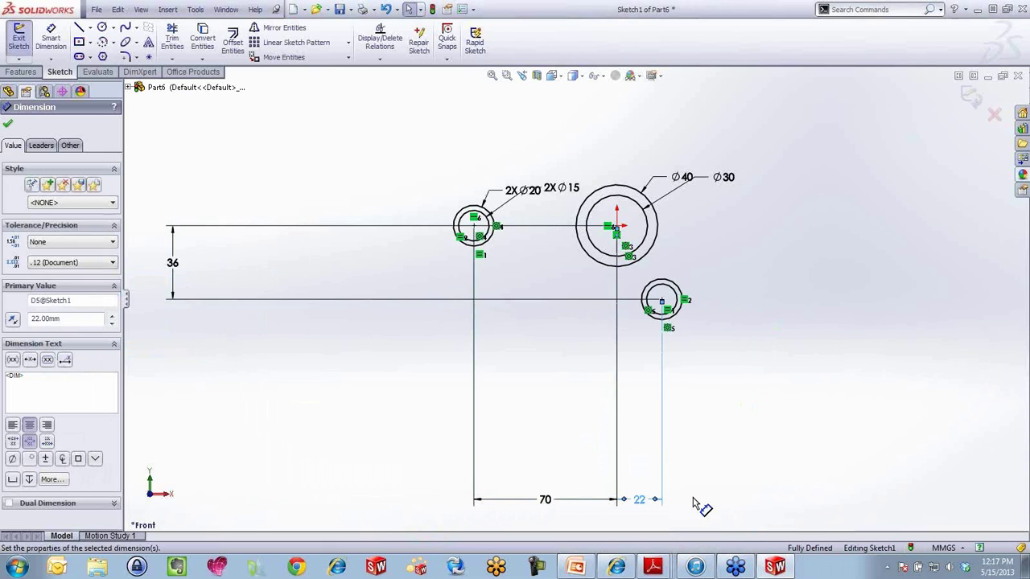
{"action": "left_click", "coordinate": [731, 464]}
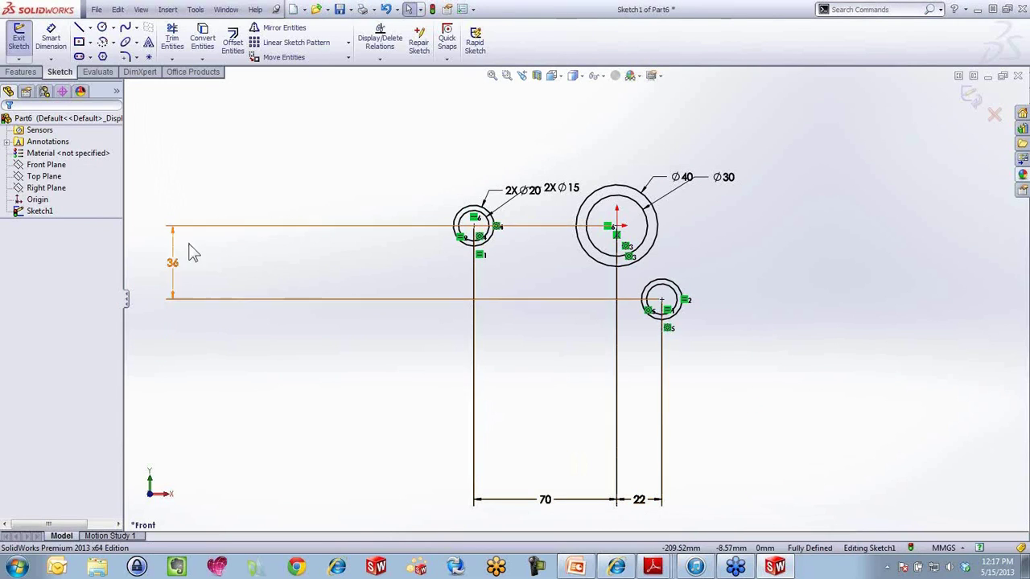
Reposition the 36, 70 and 22 mm dimensions and the 30 mm diameter callout for a compact, readable layout around the circles.
{"action": "left_click_drag", "start_coordinate": [180, 267], "coordinate": [398, 270]}
{"action": "left_click_drag", "start_coordinate": [544, 499], "coordinate": [535, 336]}
{"action": "left_click_drag", "start_coordinate": [650, 502], "coordinate": [640, 339]}
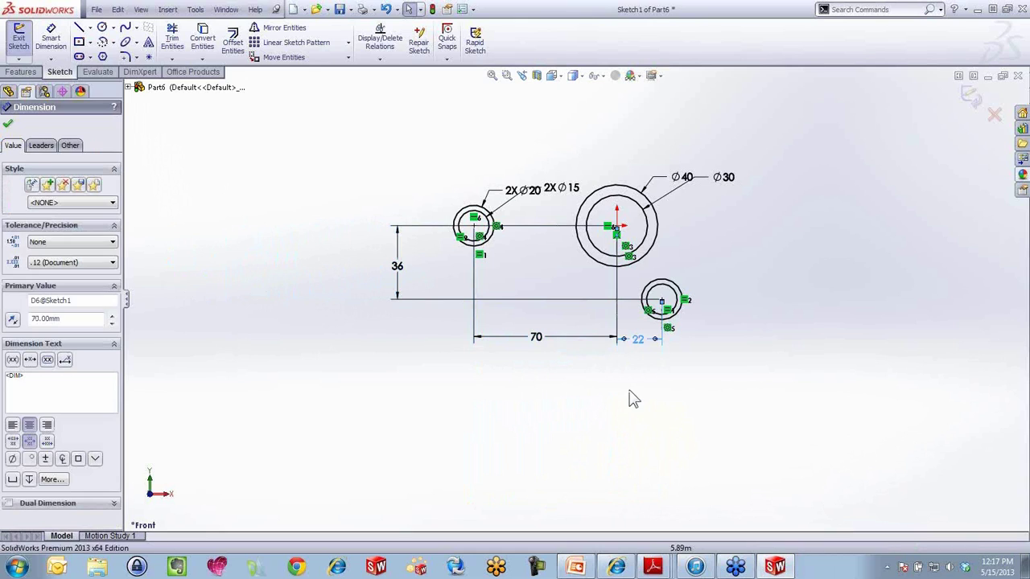
{"action": "left_click", "coordinate": [631, 397]}
{"action": "scroll", "coordinate": [639, 169], "scroll_direction": "down", "scroll_amount": 2}
{"action": "scroll", "coordinate": [605, 228], "scroll_direction": "down", "scroll_amount": 2}
{"action": "mouse_move", "coordinate": [779, 181]}
{"action": "left_mouse_down"}
{"action": "mouse_move", "coordinate": [784, 193]}
{"action": "mouse_move", "coordinate": [733, 219]}
{"action": "left_mouse_up"}
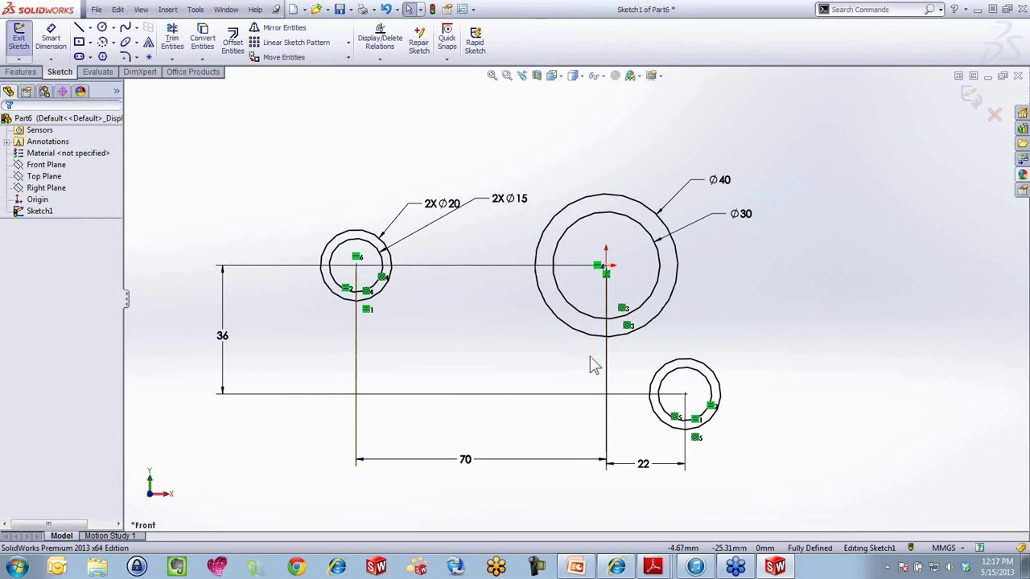
{"action": "scroll", "coordinate": [591, 366], "scroll_direction": "down", "scroll_amount": 1}
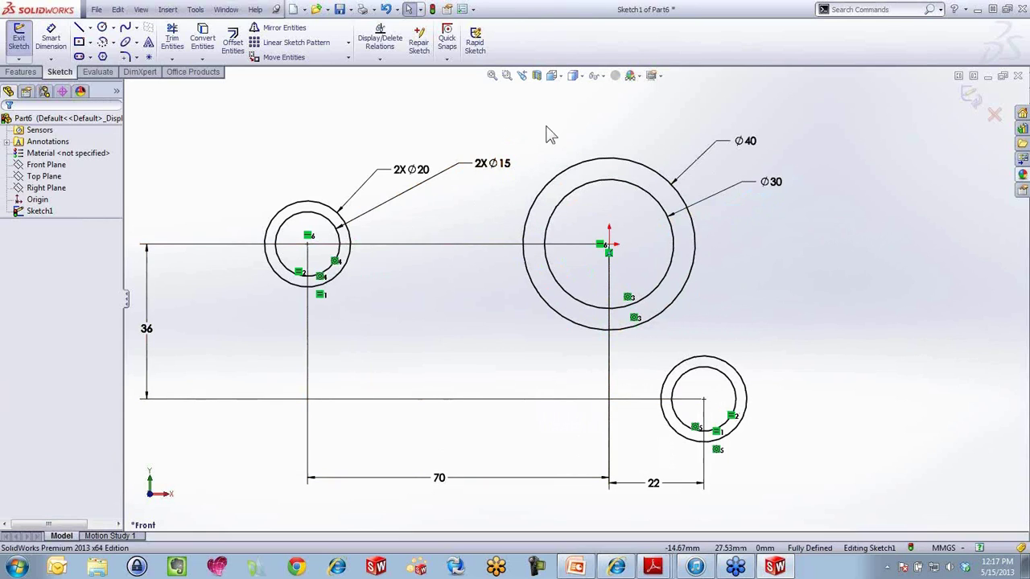
Sketch a downward-bowed three-point arc of about 52 mm radius joining the upper sides of the left and origin outer circles.
{"action": "key", "text": "s"}
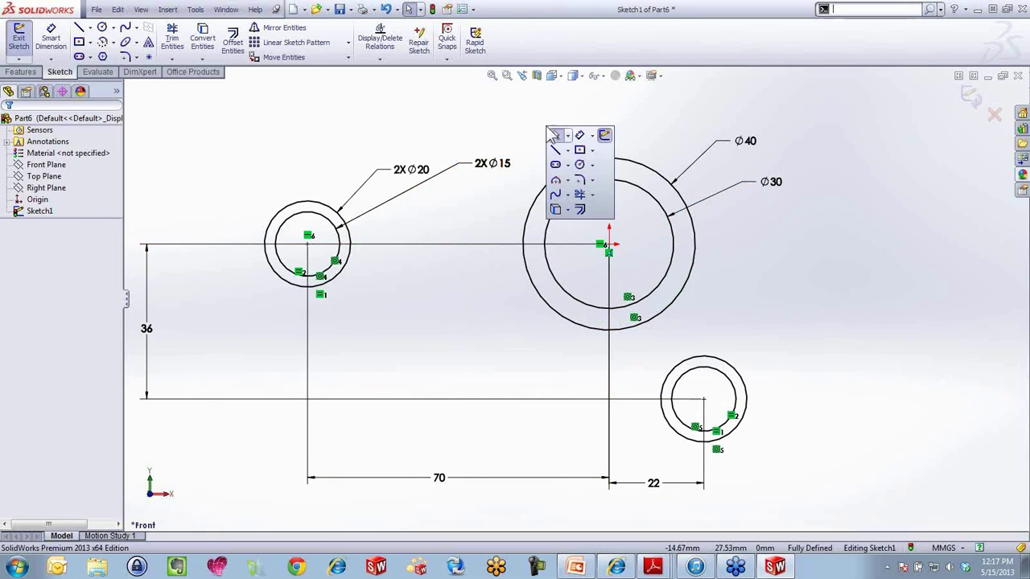
{"action": "left_click", "coordinate": [556, 184]}
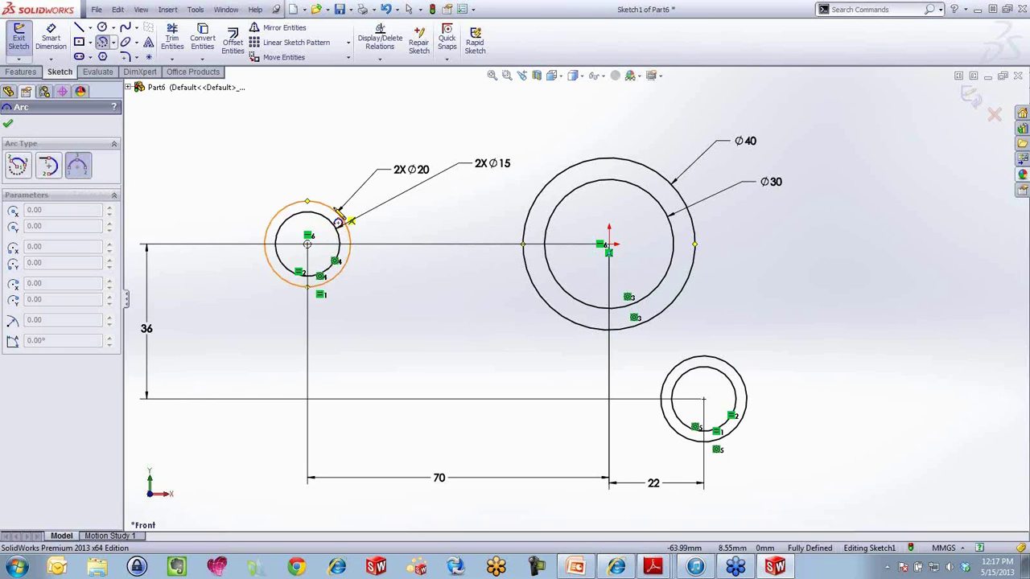
{"action": "left_click", "coordinate": [339, 211]}
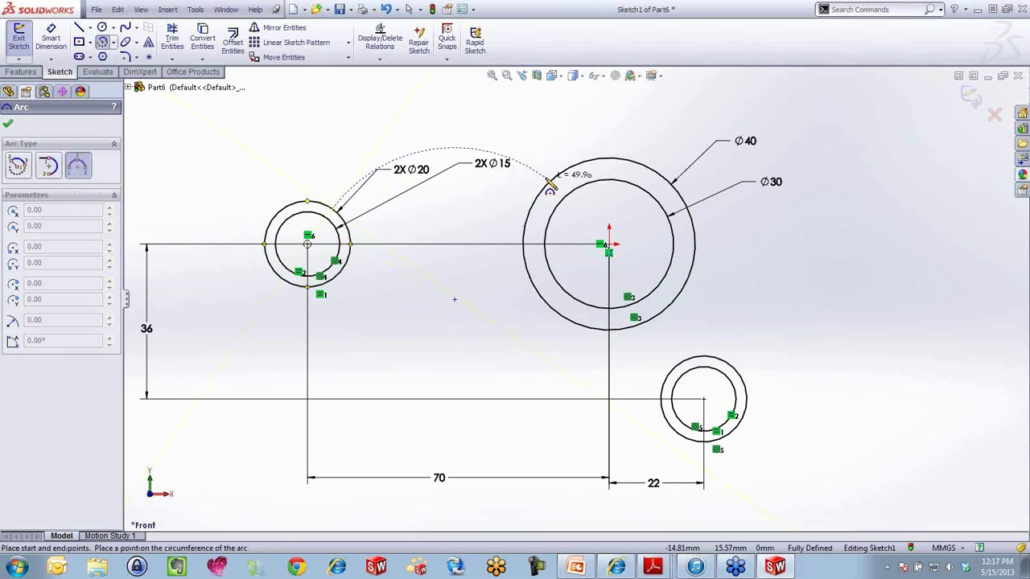
{"action": "left_click", "coordinate": [546, 185]}
{"action": "left_click", "coordinate": [487, 221]}
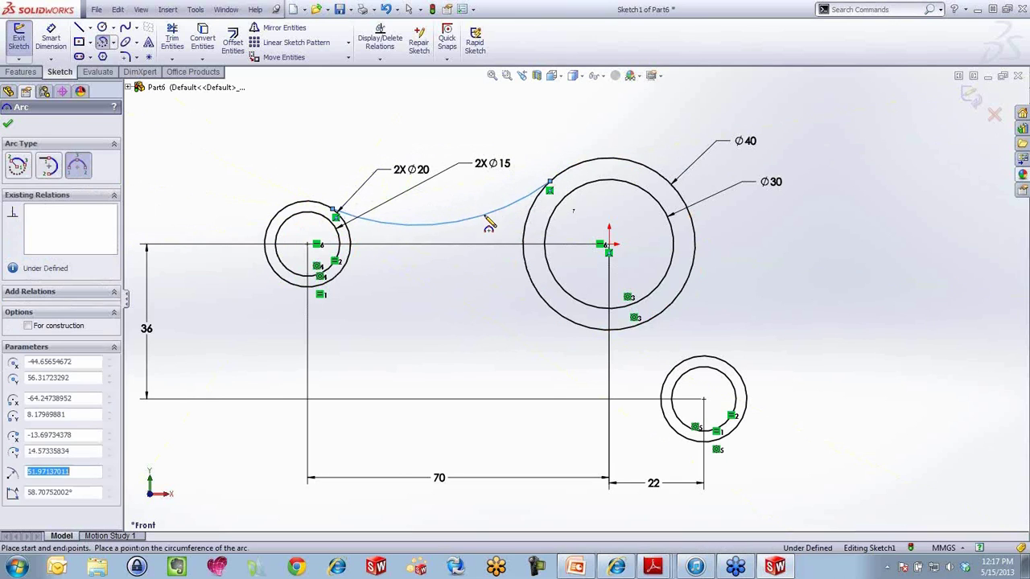
Sketch a three-point arc of about 25 mm radius joining the right sides of the origin and lower-right outer circles.
{"action": "left_click", "coordinate": [686, 276]}
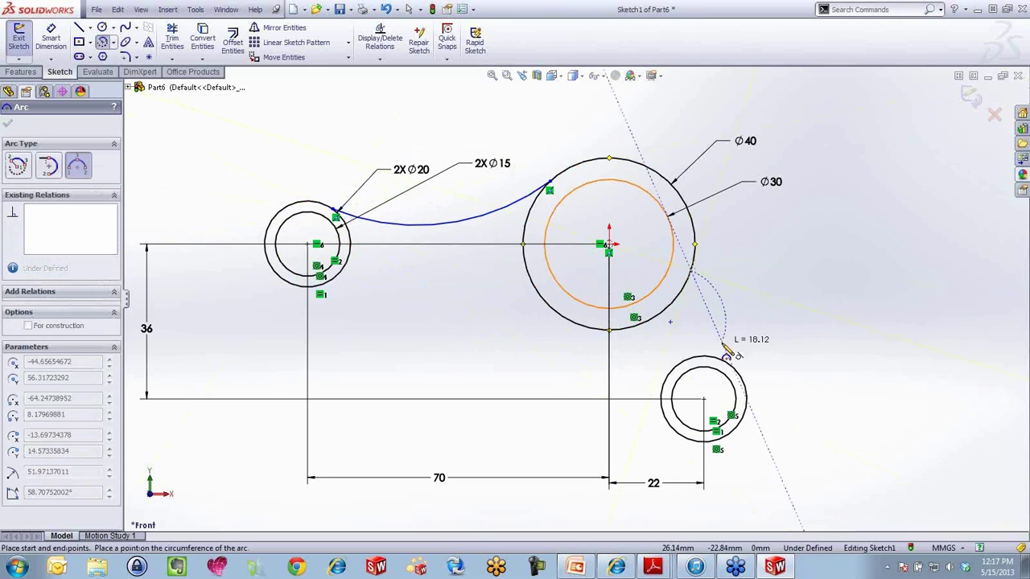
{"action": "left_click", "coordinate": [712, 354]}
{"action": "left_click", "coordinate": [705, 341]}
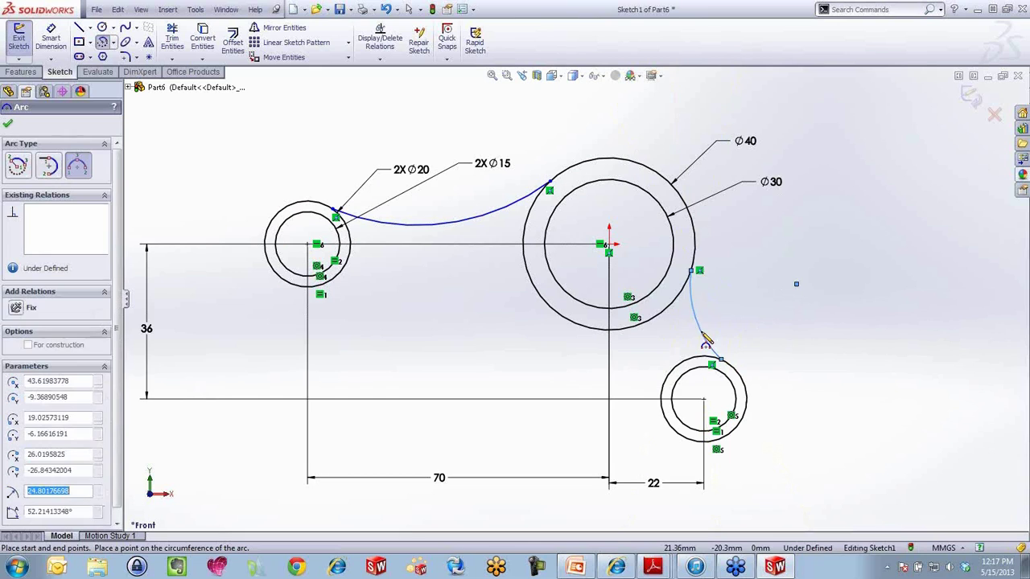
Sketch an upward-bowed three-point arc of about 96 mm radius joining the lower-right outer circle to the underside of the left outer circle.
{"action": "left_click", "coordinate": [673, 425]}
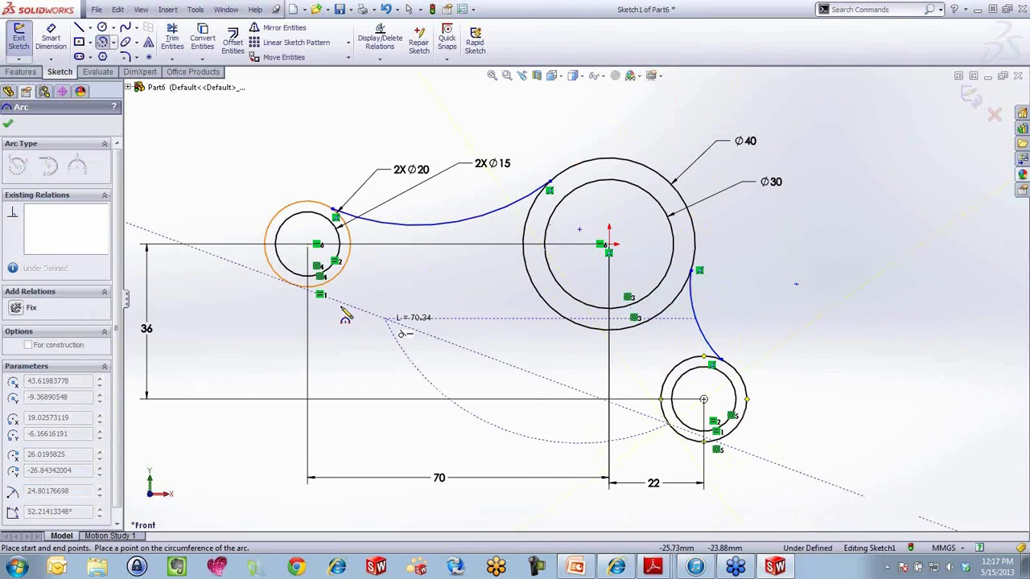
{"action": "left_click", "coordinate": [336, 276]}
{"action": "left_click", "coordinate": [449, 292]}
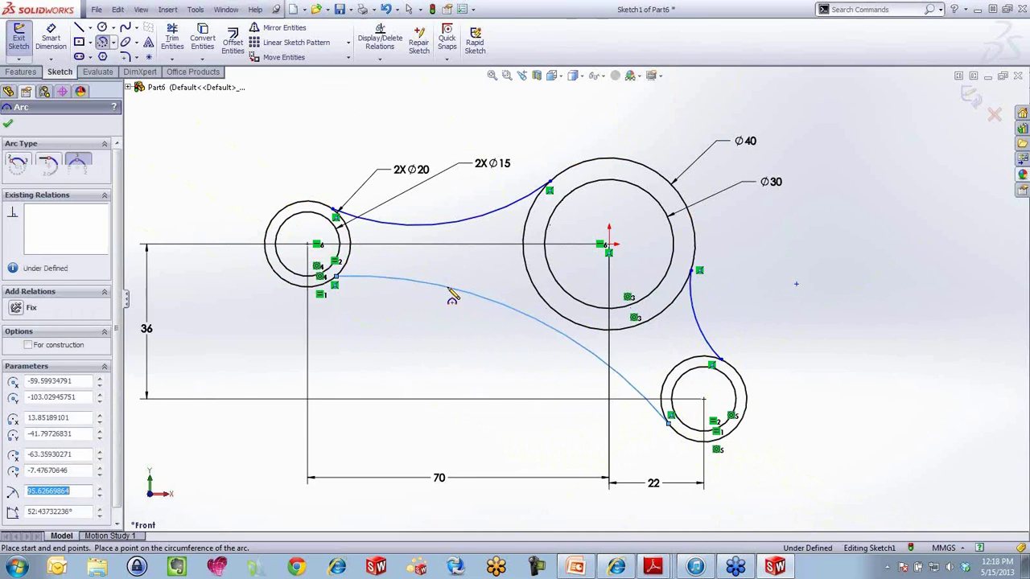
{"action": "key", "text": "Escape"}
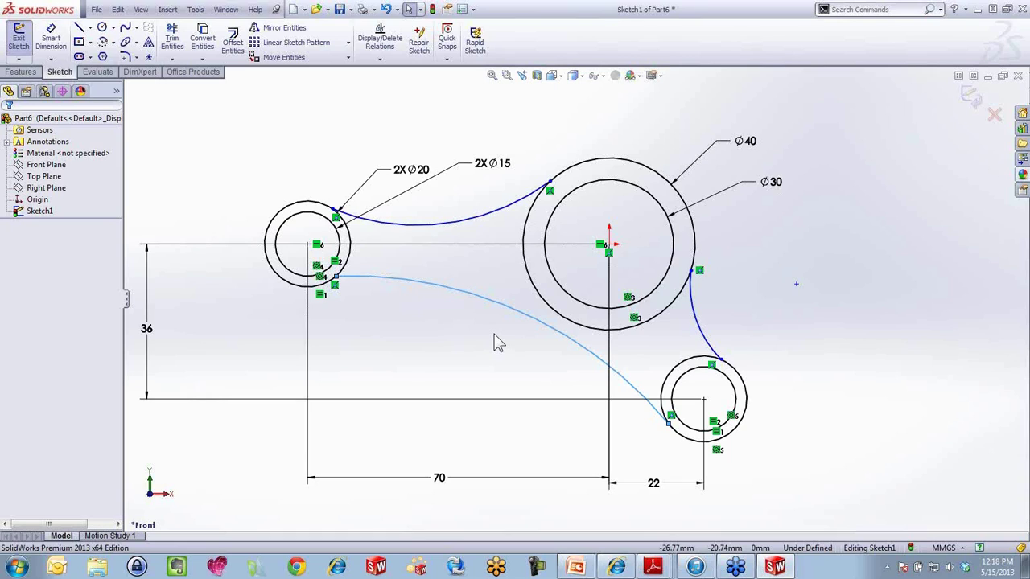
{"action": "key", "text": "Escape"}
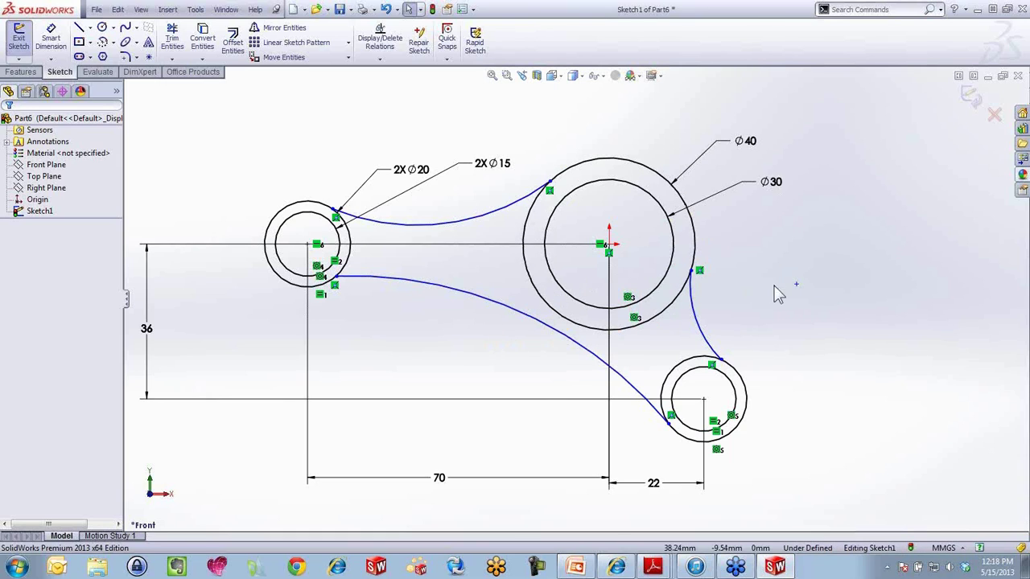
Make the short right-hand arc tangent to the 40 mm circle and to the lower-right outer circle.
{"action": "scroll", "coordinate": [723, 282], "scroll_direction": "down", "scroll_amount": 5}
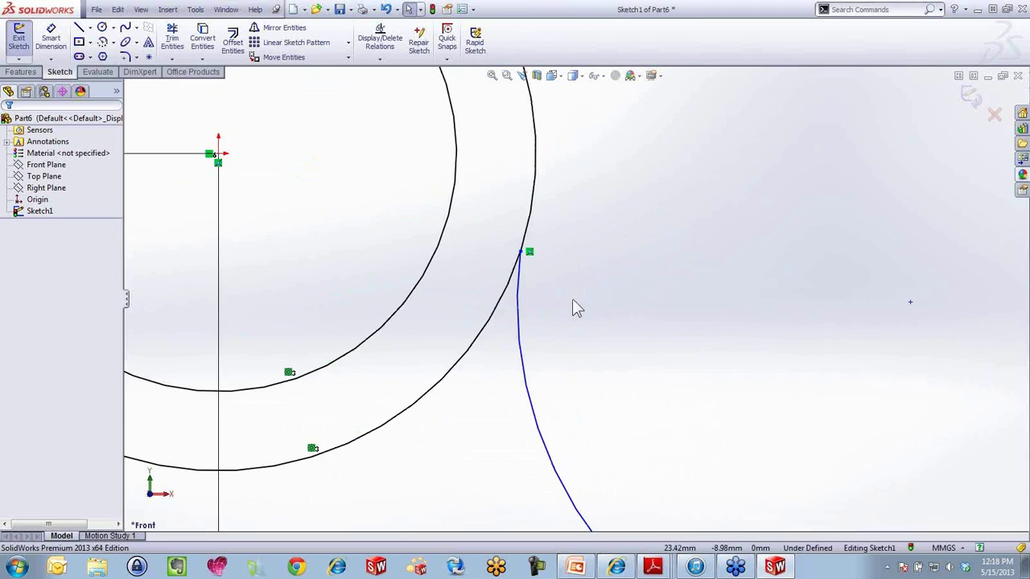
{"action": "left_click_drag", "start_coordinate": [572, 315], "coordinate": [501, 206]}
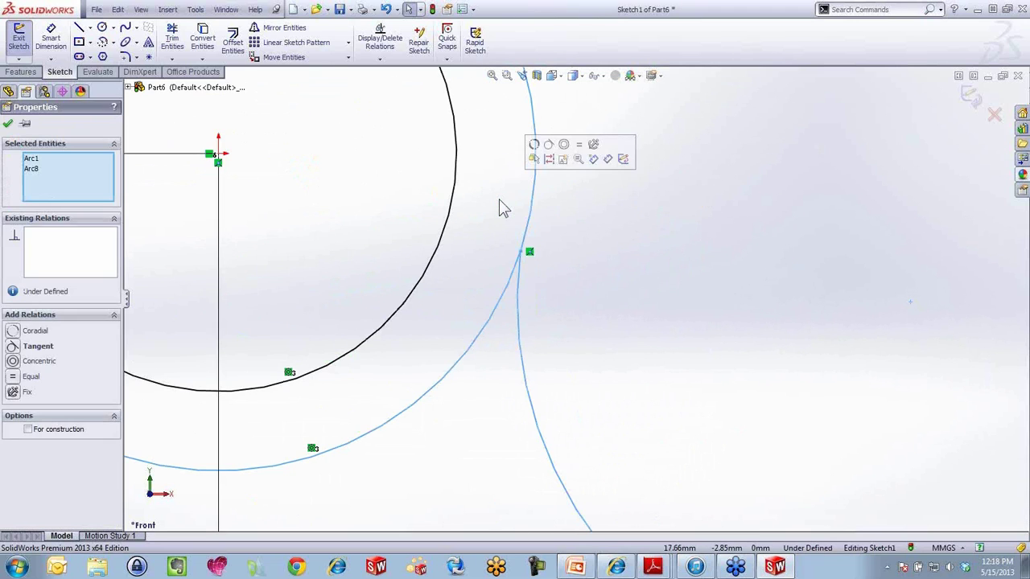
{"action": "left_click", "coordinate": [548, 146]}
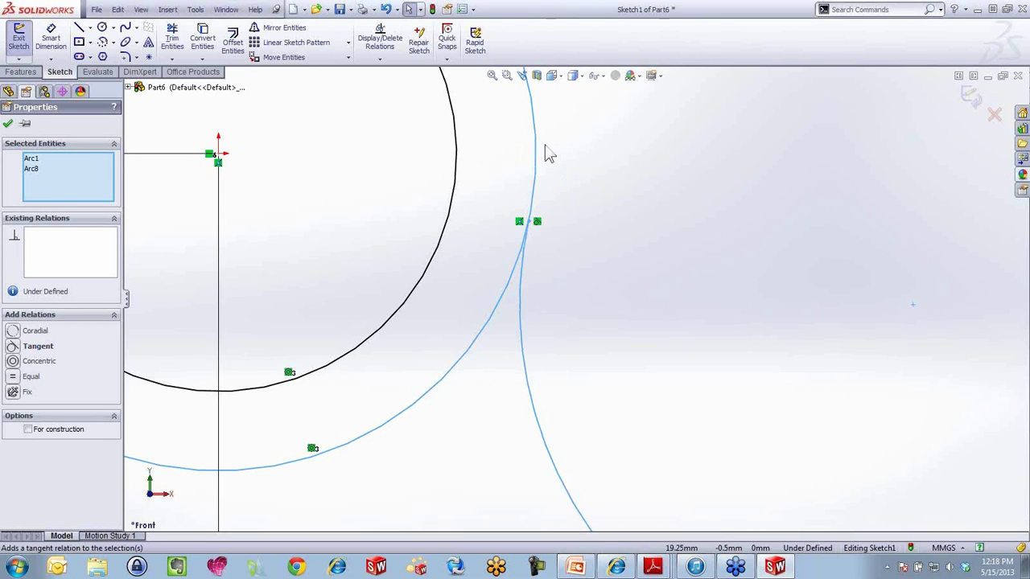
{"action": "scroll", "coordinate": [564, 168], "scroll_direction": "up", "scroll_amount": 1}
{"action": "scroll", "coordinate": [564, 169], "scroll_direction": "up", "scroll_amount": 3}
{"action": "scroll", "coordinate": [574, 425], "scroll_direction": "down", "scroll_amount": 5}
{"action": "left_click_drag", "start_coordinate": [635, 348], "coordinate": [593, 274]}
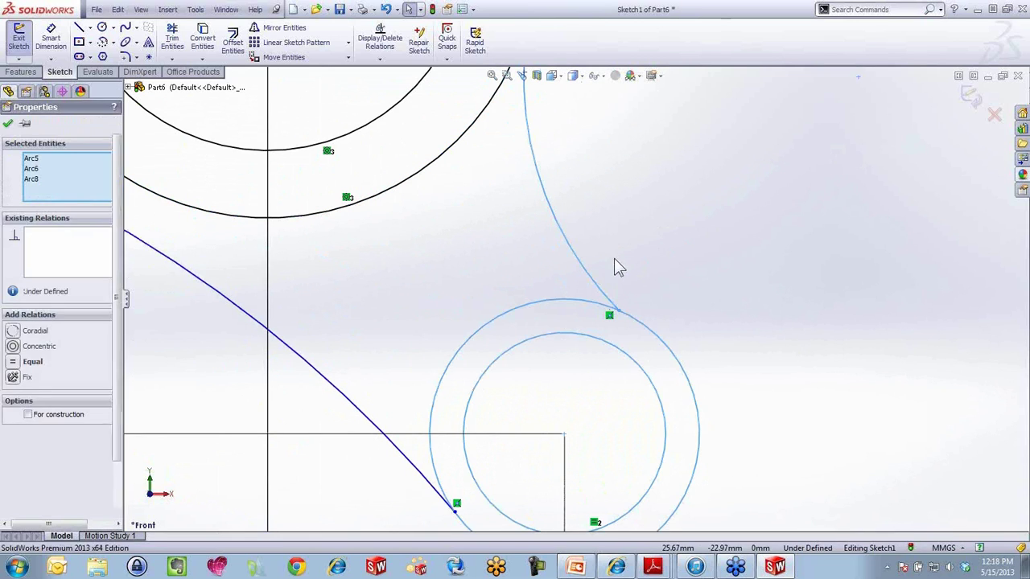
{"action": "left_click", "coordinate": [614, 259]}
{"action": "left_click_drag", "start_coordinate": [661, 314], "coordinate": [594, 288]}
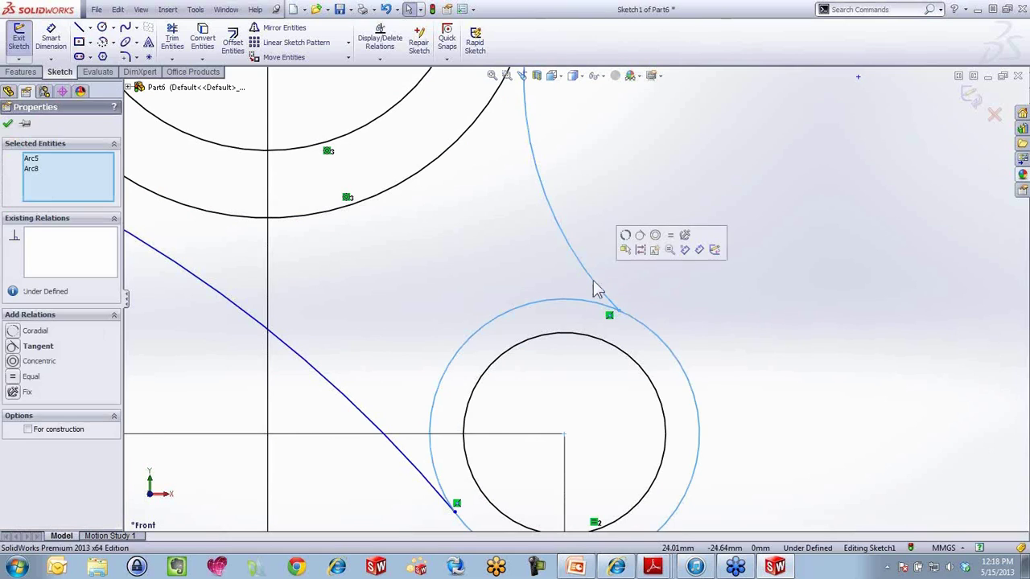
{"action": "left_click", "coordinate": [639, 235]}
Make the long lower arc tangent to the lower-right outer circle and to the left outer circle.
{"action": "scroll", "coordinate": [488, 418], "scroll_direction": "up", "scroll_amount": 3}
{"action": "scroll", "coordinate": [499, 445], "scroll_direction": "down", "scroll_amount": 3}
{"action": "left_click", "coordinate": [499, 445]}
{"action": "left_click_drag", "start_coordinate": [552, 451], "coordinate": [527, 378]}
{"action": "left_click", "coordinate": [577, 323]}
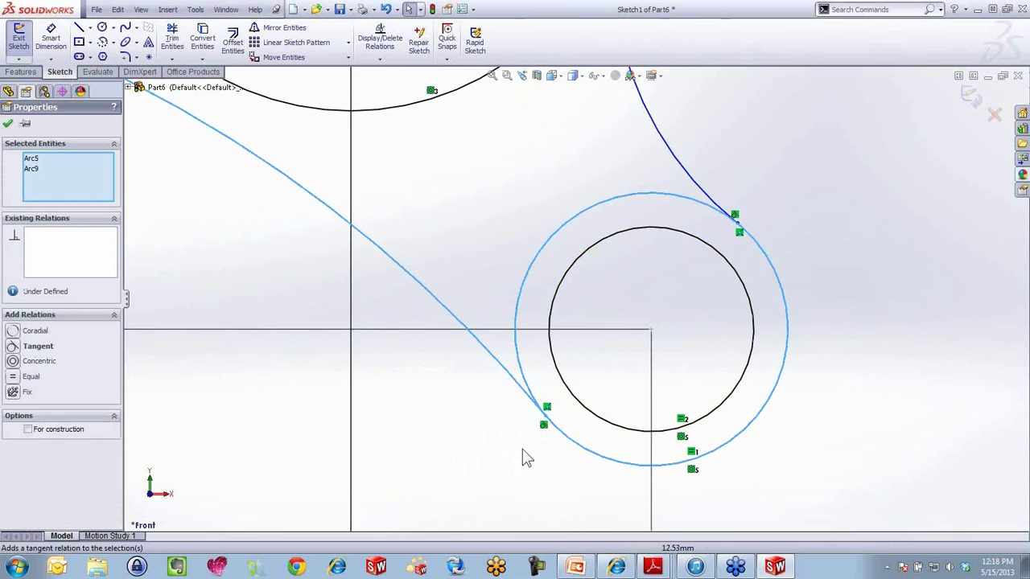
{"action": "scroll", "coordinate": [522, 452], "scroll_direction": "up", "scroll_amount": 4}
{"action": "scroll", "coordinate": [213, 166], "scroll_direction": "down", "scroll_amount": 2}
{"action": "scroll", "coordinate": [213, 166], "scroll_direction": "down", "scroll_amount": 2}
{"action": "left_click", "coordinate": [314, 290]}
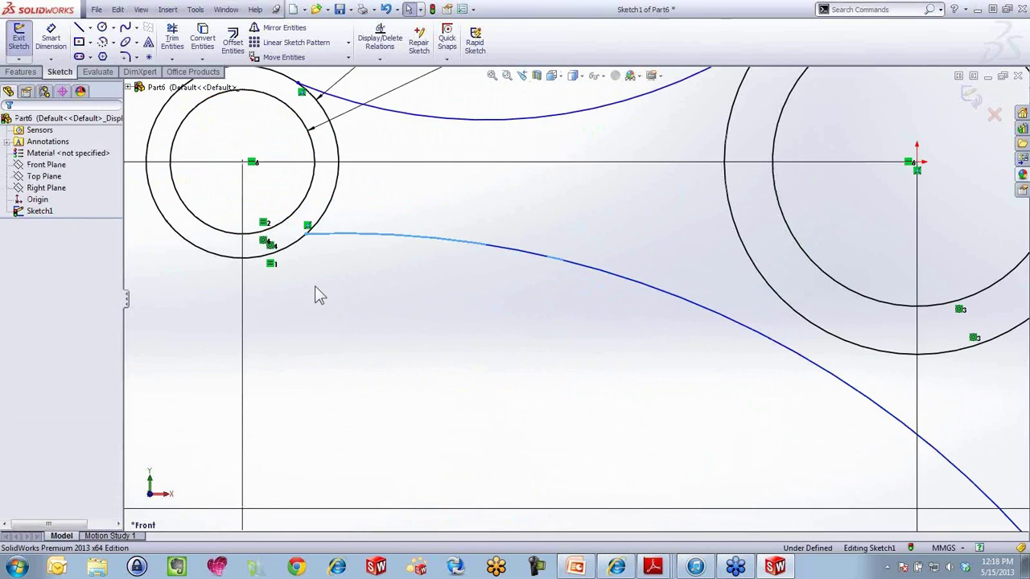
{"action": "left_click_drag", "start_coordinate": [302, 225], "coordinate": [317, 214]}
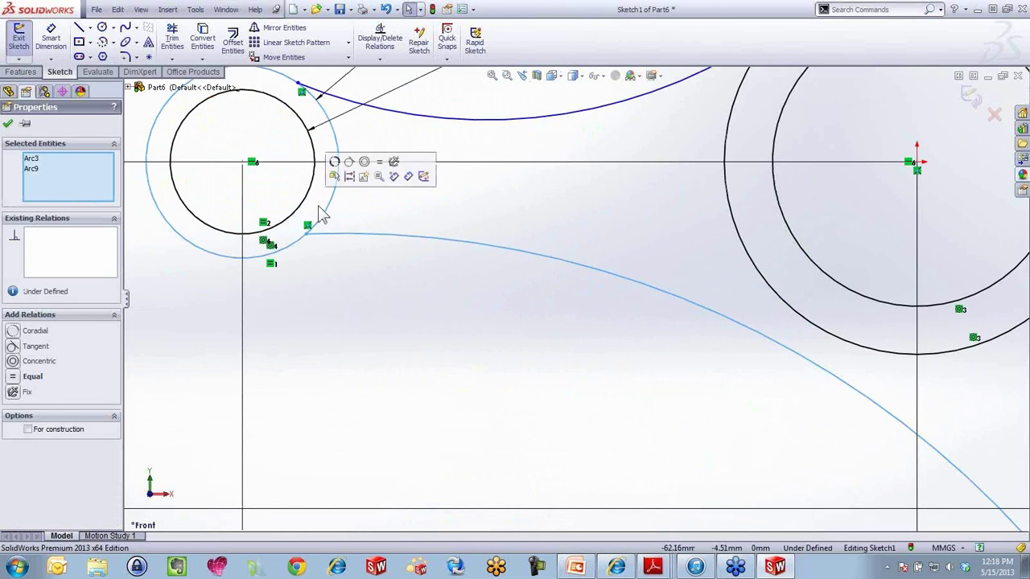
{"action": "left_click", "coordinate": [352, 178]}
{"action": "left_click", "coordinate": [371, 360]}
Make the upper arc tangent to the left outer circle and to the 40 mm circle.
{"action": "scroll", "coordinate": [585, 283], "scroll_direction": "up", "scroll_amount": 3}
{"action": "scroll", "coordinate": [483, 370], "scroll_direction": "down", "scroll_amount": 6}
{"action": "left_click_drag", "start_coordinate": [481, 367], "coordinate": [439, 246]}
{"action": "left_click", "coordinate": [490, 191]}
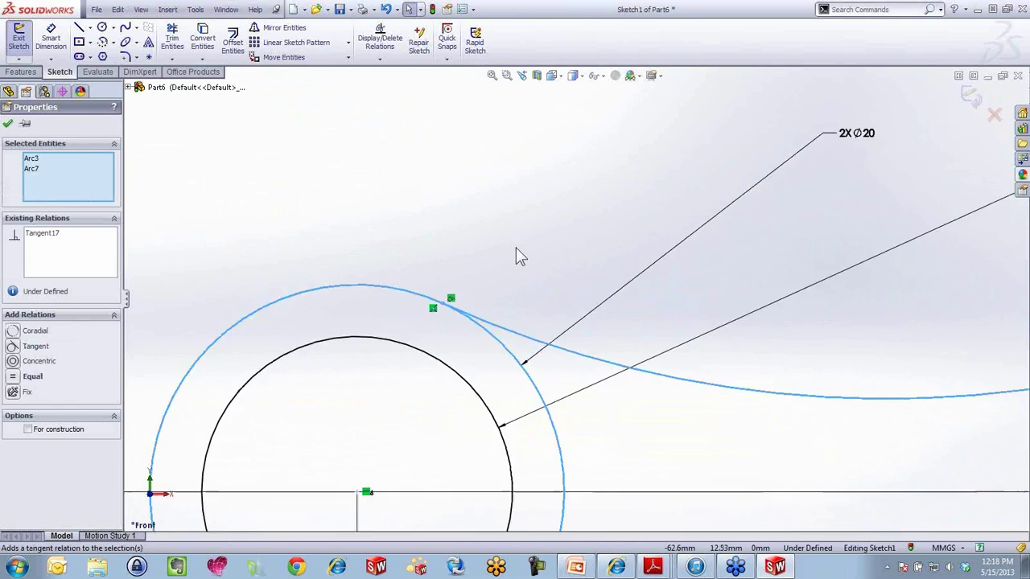
{"action": "scroll", "coordinate": [864, 261], "scroll_direction": "up", "scroll_amount": 3}
{"action": "scroll", "coordinate": [919, 291], "scroll_direction": "down", "scroll_amount": 4}
{"action": "left_click_drag", "start_coordinate": [836, 286], "coordinate": [794, 238]}
{"action": "left_click", "coordinate": [832, 186]}
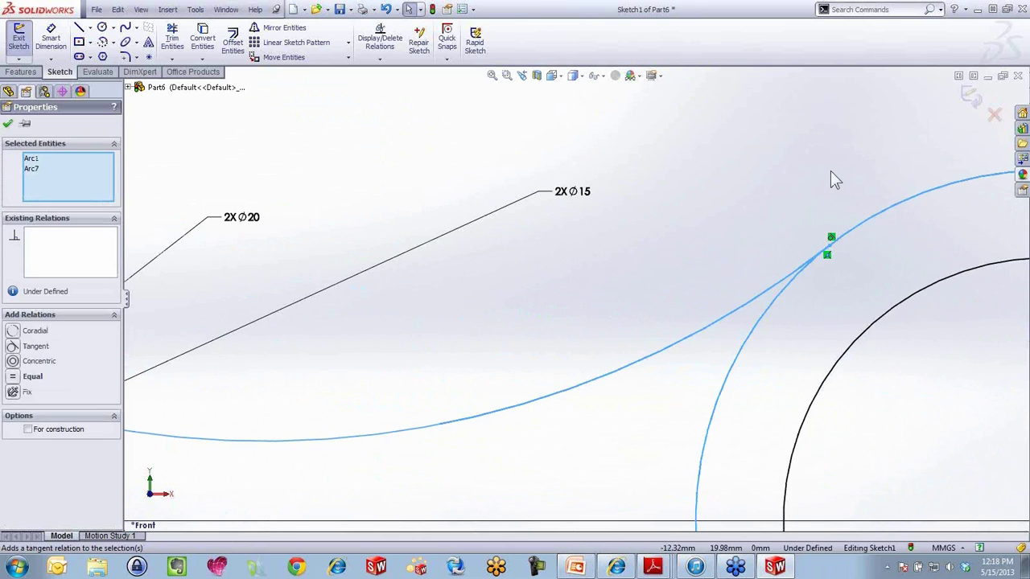
{"action": "scroll", "coordinate": [716, 224], "scroll_direction": "up", "scroll_amount": 3}
{"action": "scroll", "coordinate": [708, 426], "scroll_direction": "down", "scroll_amount": 3}
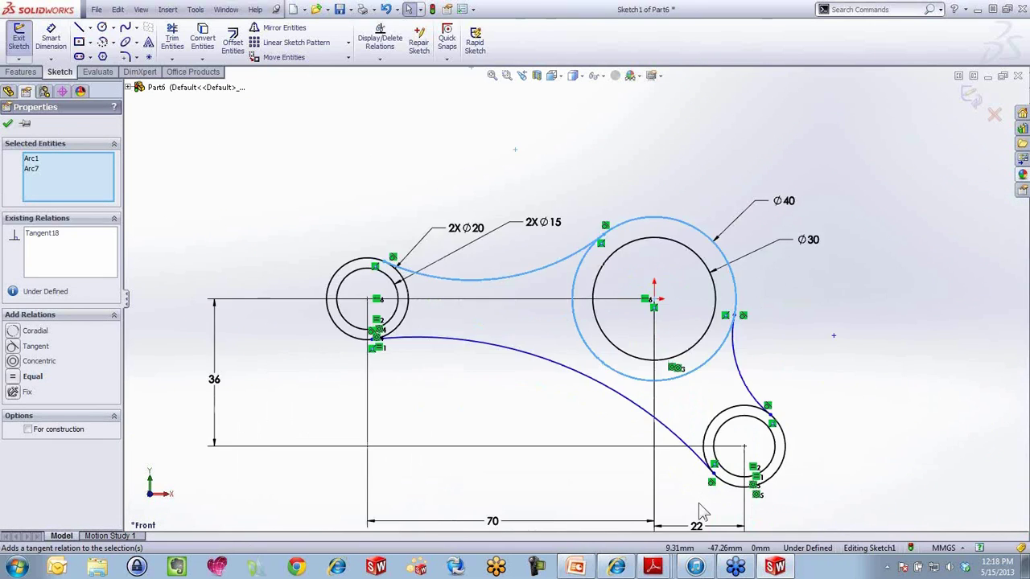
{"action": "left_click", "coordinate": [497, 376]}
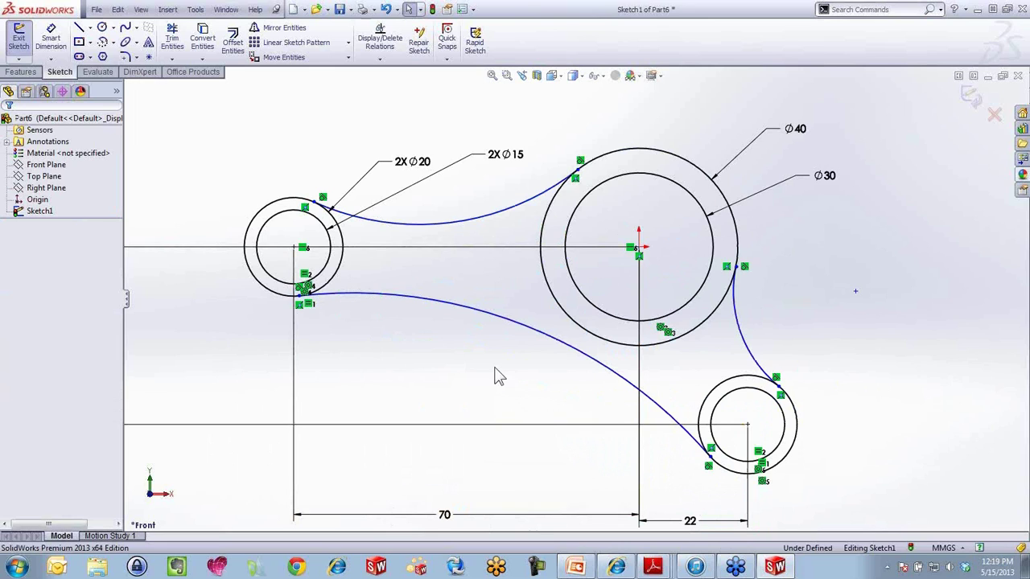
Add an equal relation between the upper, lower and right-hand connecting arcs.
{"action": "left_click", "coordinate": [467, 229]}
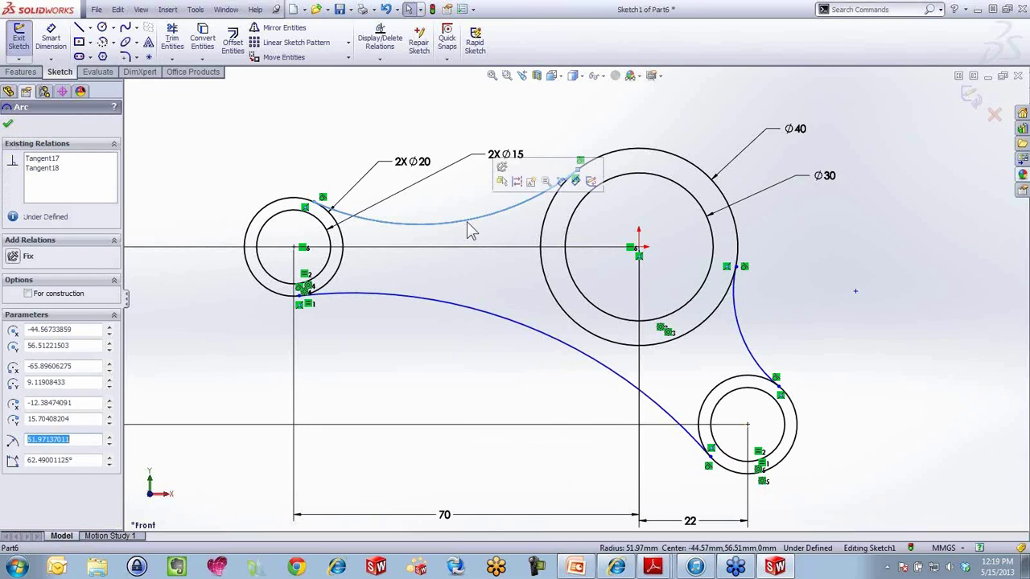
{"action": "left_click", "coordinate": [548, 348], "text": "ctrl"}
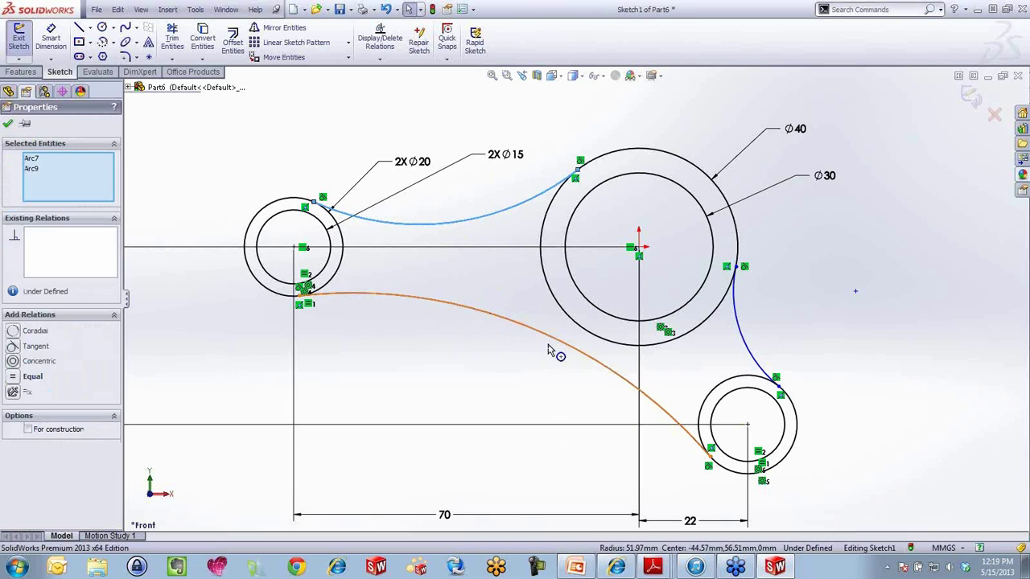
{"action": "left_click", "coordinate": [741, 323], "text": "ctrl"}
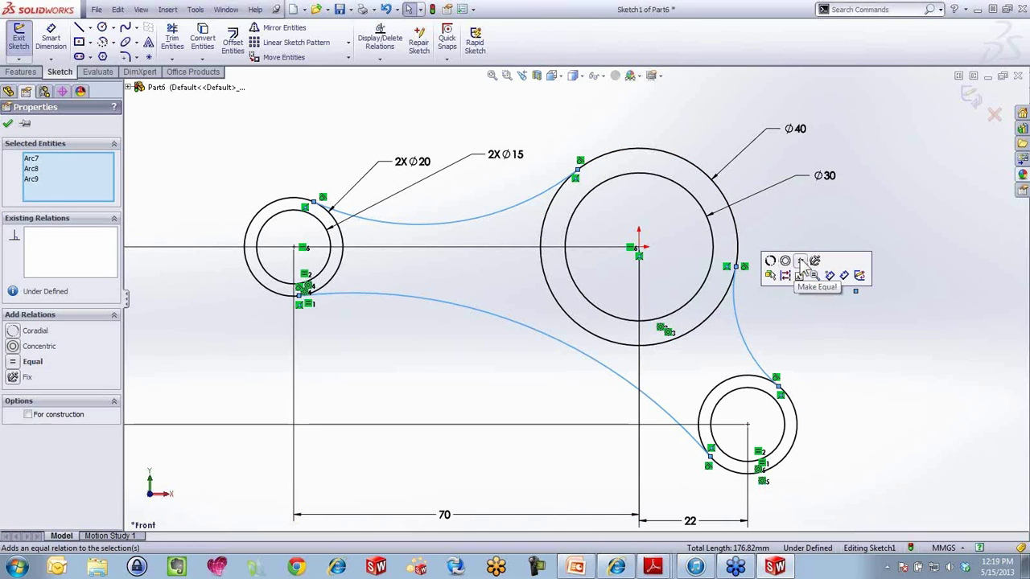
{"action": "left_click", "coordinate": [801, 262]}
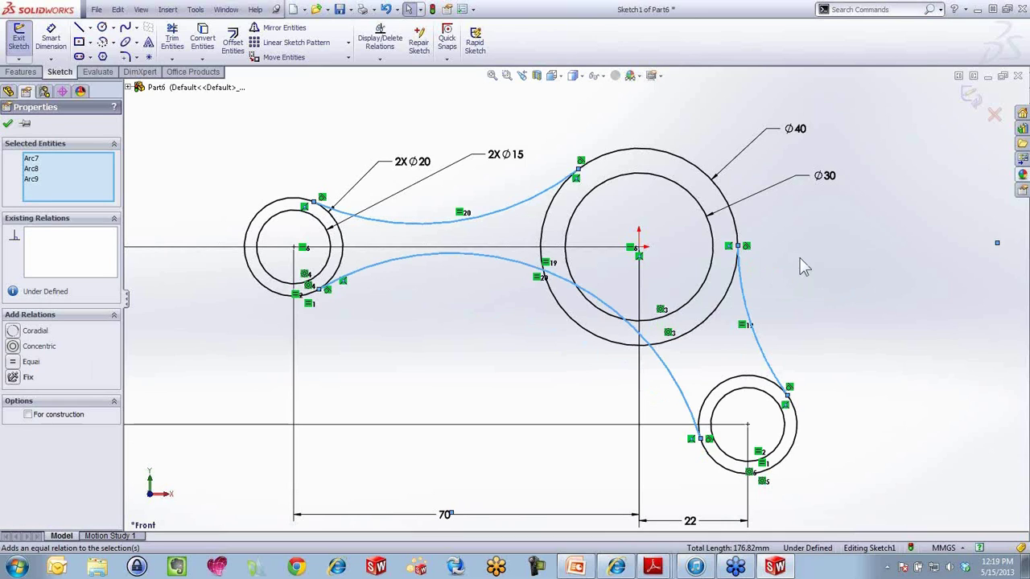
{"action": "left_click", "coordinate": [800, 259]}
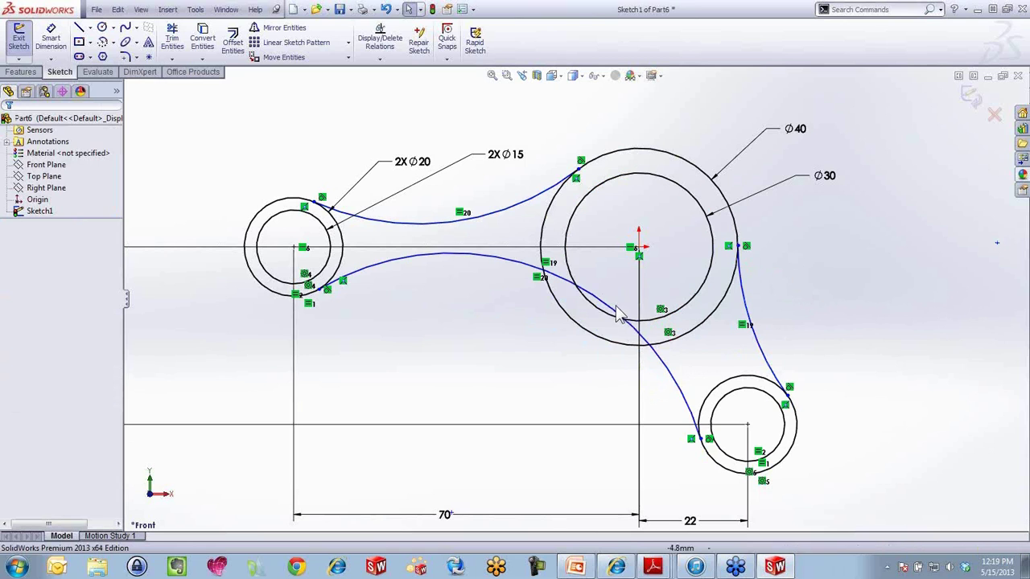
Pull the lower connecting arc down clear of the 40 mm circle, and fully define the sketch automatically.
{"action": "left_click_drag", "start_coordinate": [615, 310], "coordinate": [590, 358]}
{"action": "left_click", "coordinate": [833, 302]}
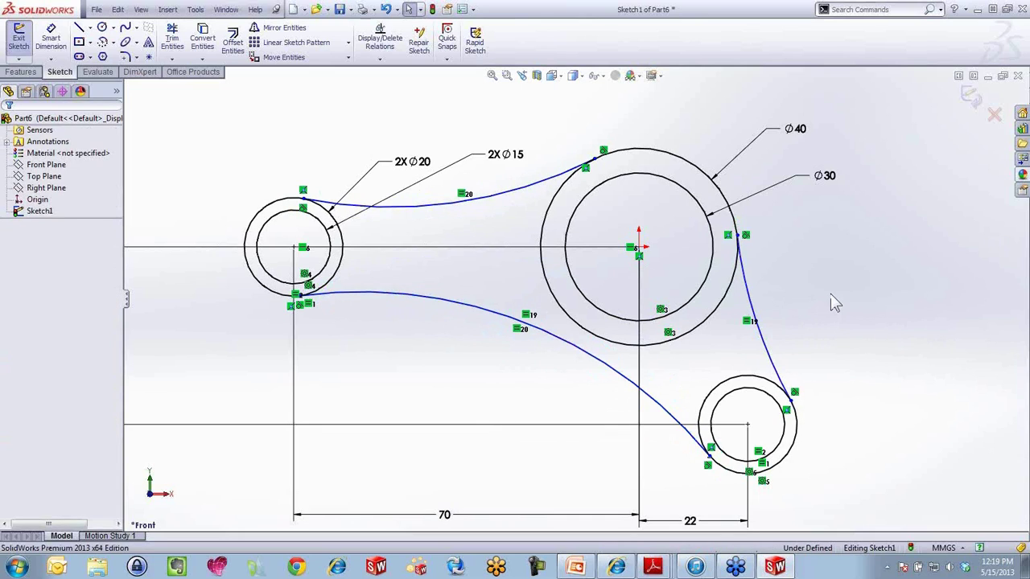
{"action": "right_click", "coordinate": [830, 295]}
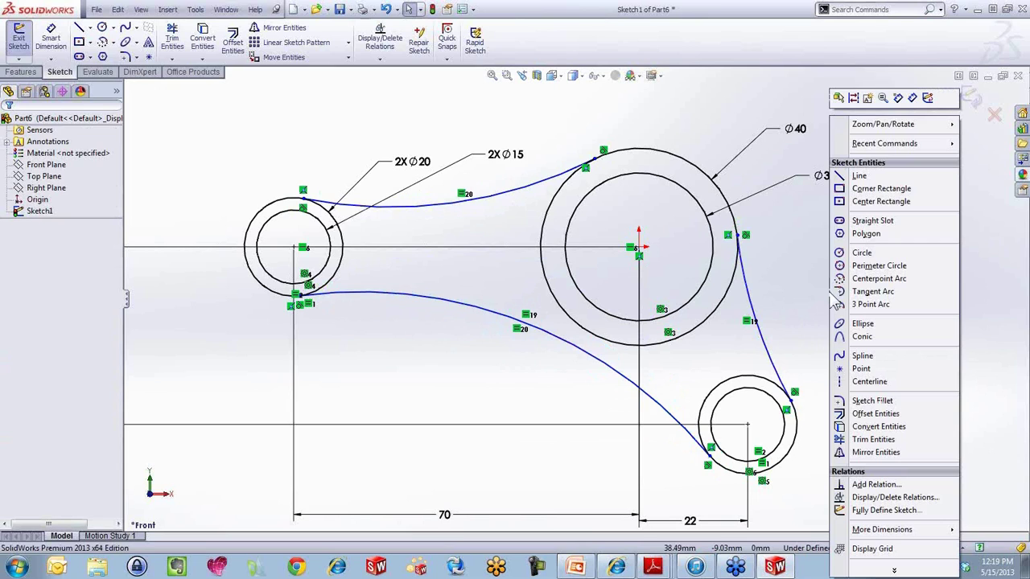
{"action": "left_click", "coordinate": [889, 512]}
{"action": "key", "text": "Return"}
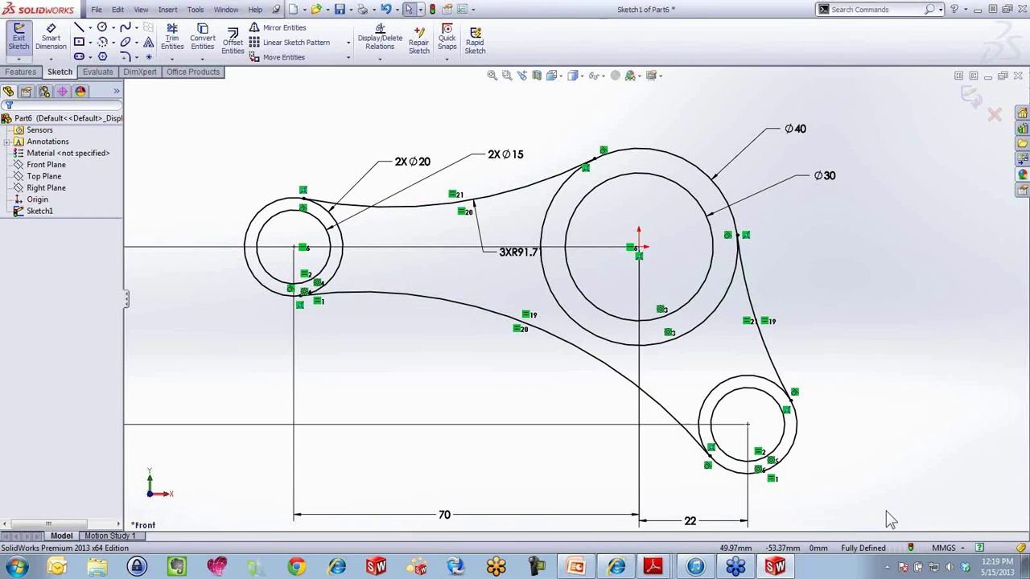
Reposition the connecting arcs' radius dimension between the upper and lower arcs and set it to 80 mm.
{"action": "left_click_drag", "start_coordinate": [519, 256], "coordinate": [499, 280]}
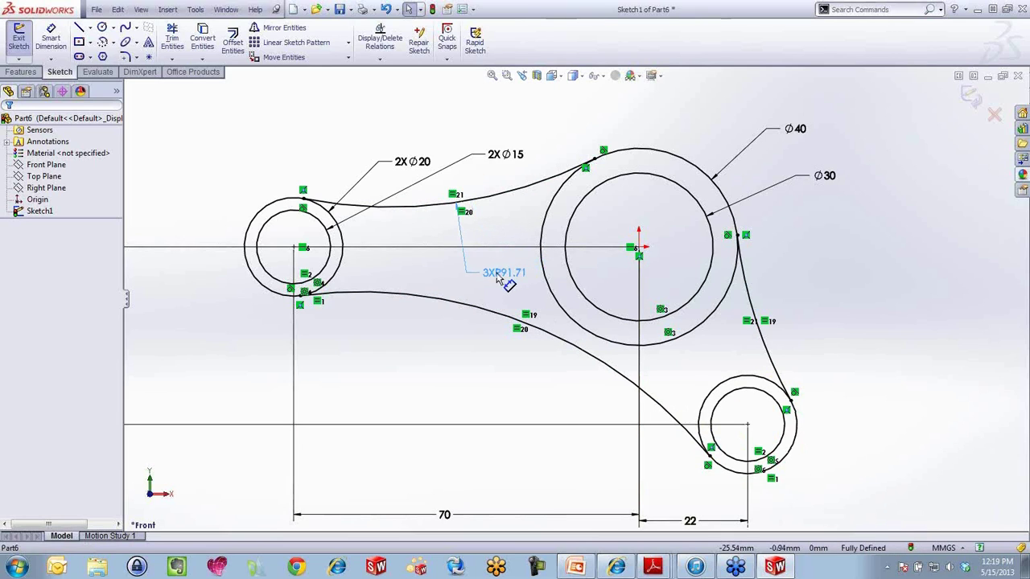
{"action": "double_click", "coordinate": [502, 273]}
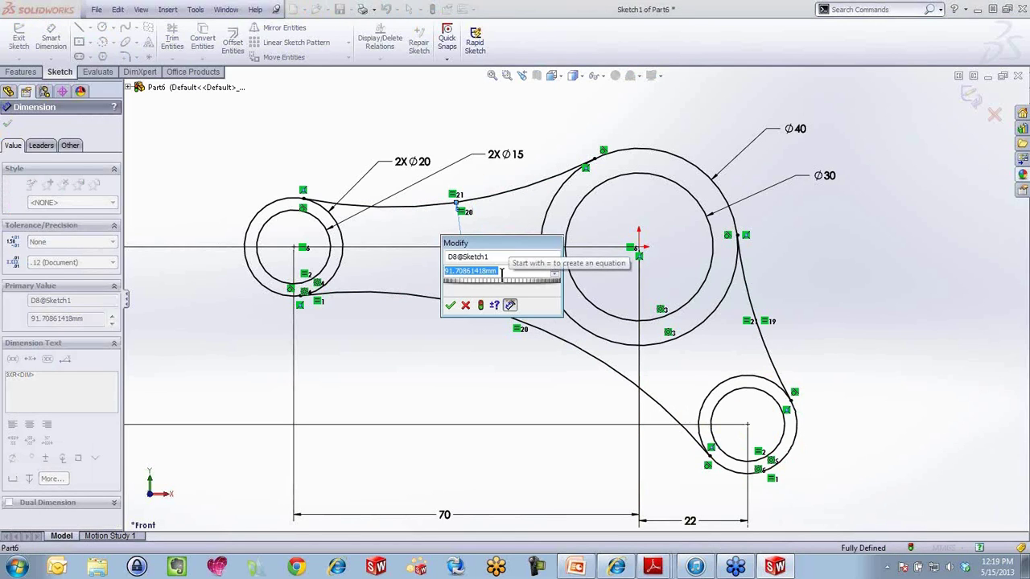
{"action": "type", "text": "80"}
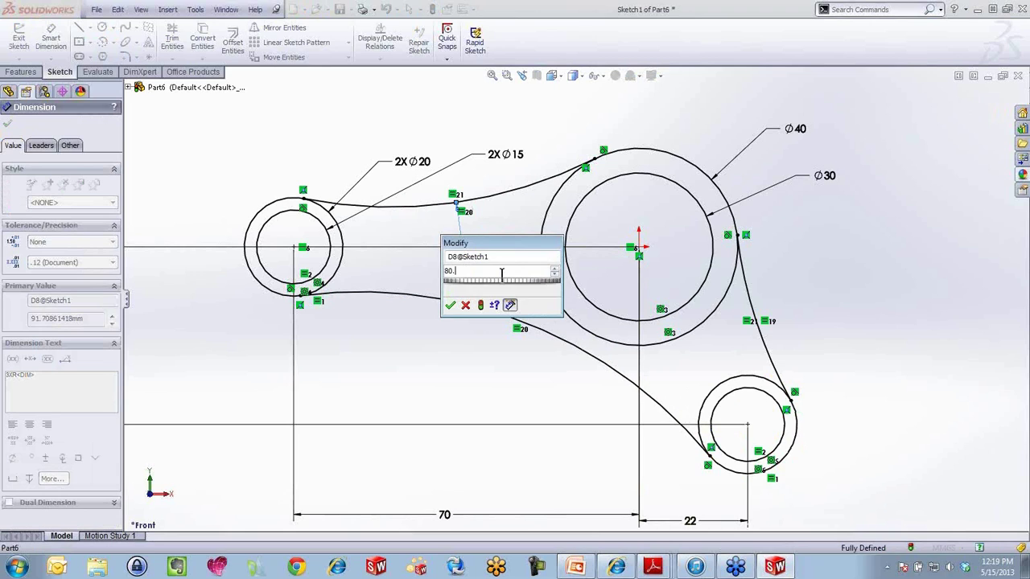
{"action": "key", "text": "Return"}
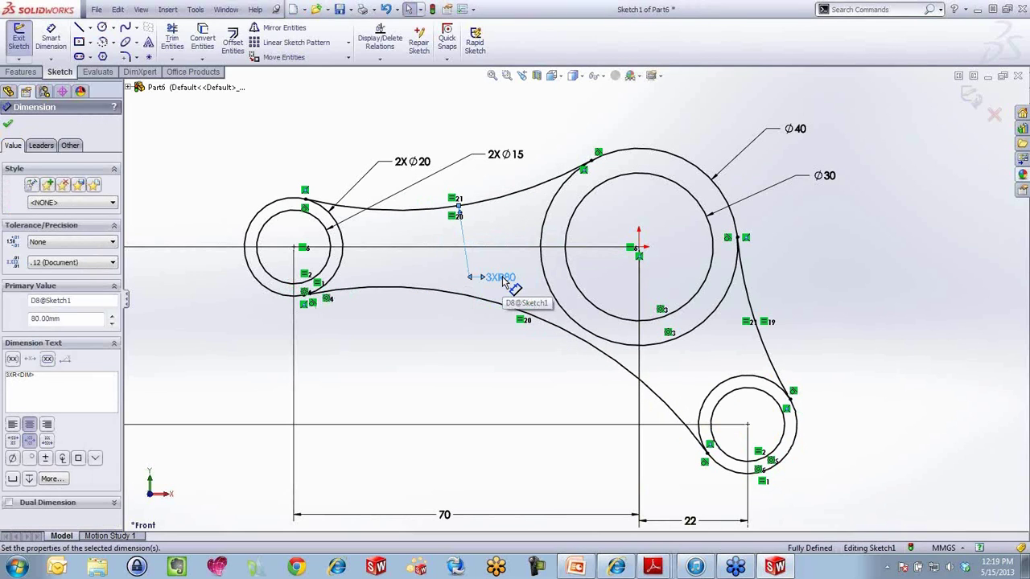
{"action": "scroll", "coordinate": [504, 280], "scroll_direction": "up", "scroll_amount": 3}
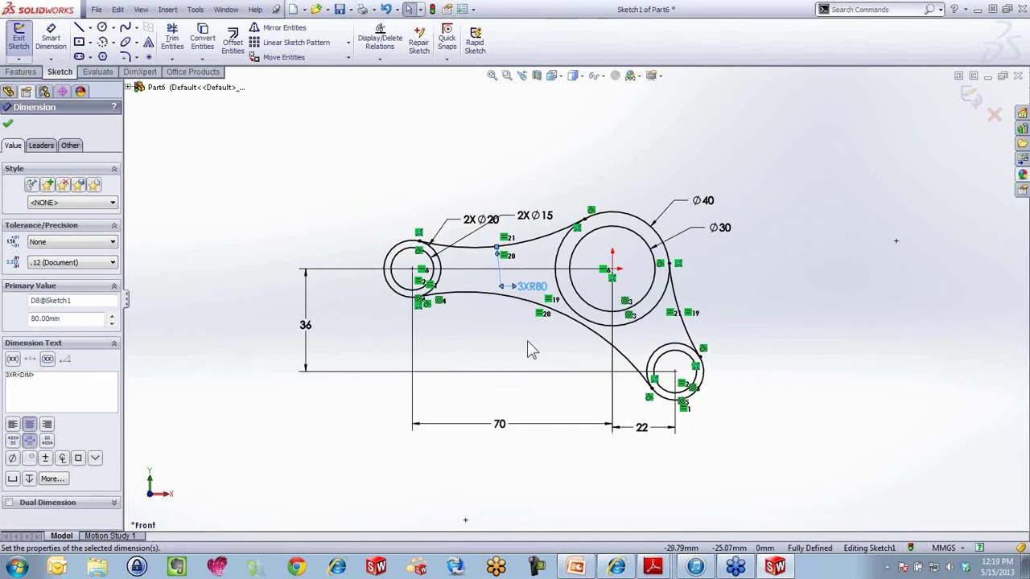
{"action": "left_click", "coordinate": [527, 342]}
{"action": "scroll", "coordinate": [596, 314], "scroll_direction": "down", "scroll_amount": 2}
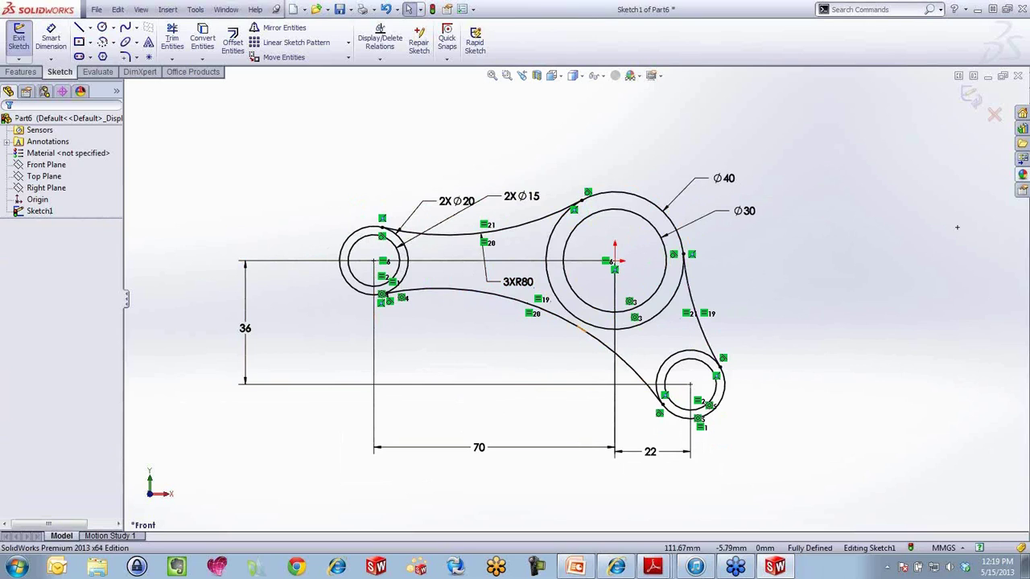
Consult the Model Mania 2013 Phase 1 drawing in Adobe Reader, and return to the SolidWorks sketch.
{"action": "left_click_drag", "start_coordinate": [1029, 18], "coordinate": [660, 17]}
{"action": "left_click", "coordinate": [755, 16]}
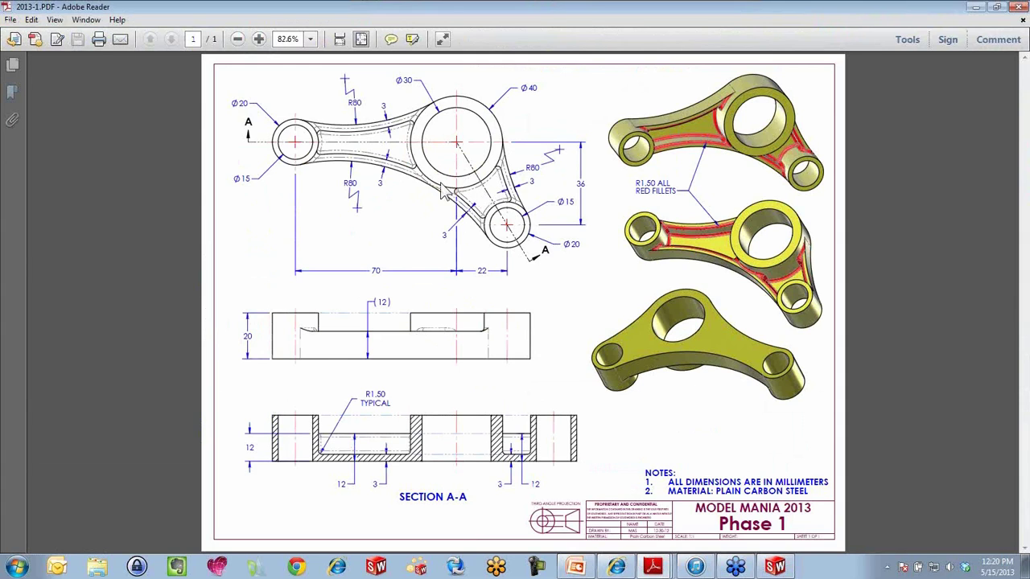
{"action": "left_click", "coordinate": [975, 8]}
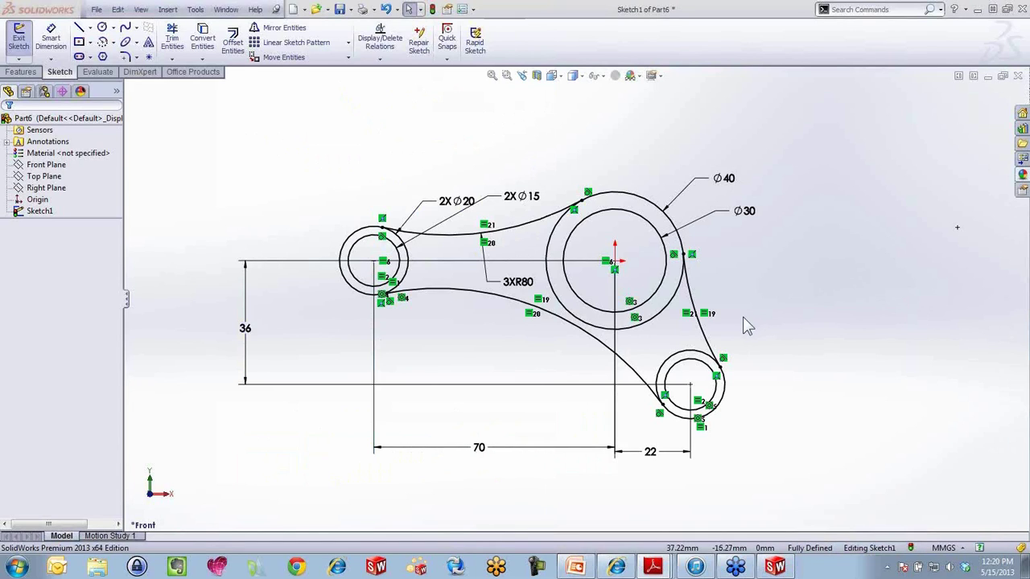
Offset the long lower connecting arc 3 mm toward the inside of the profile.
{"action": "scroll", "coordinate": [747, 320], "scroll_direction": "down", "scroll_amount": 2}
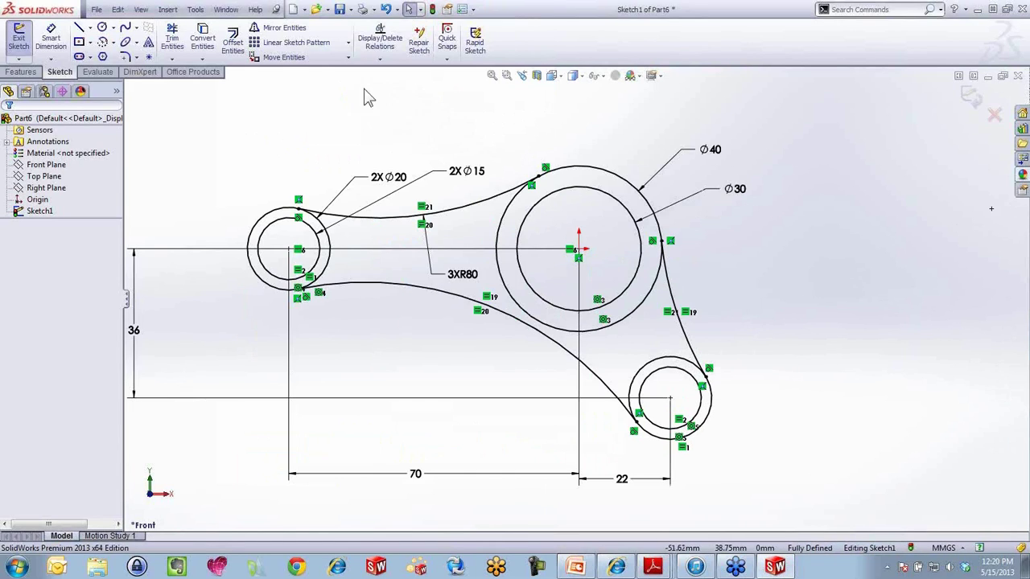
{"action": "left_click", "coordinate": [234, 44]}
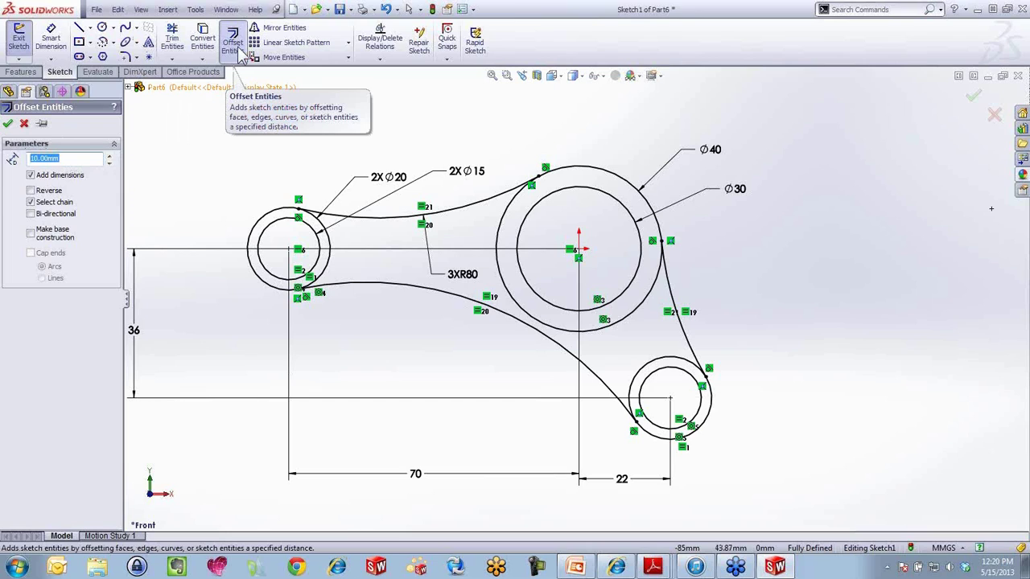
{"action": "type", "text": "3"}
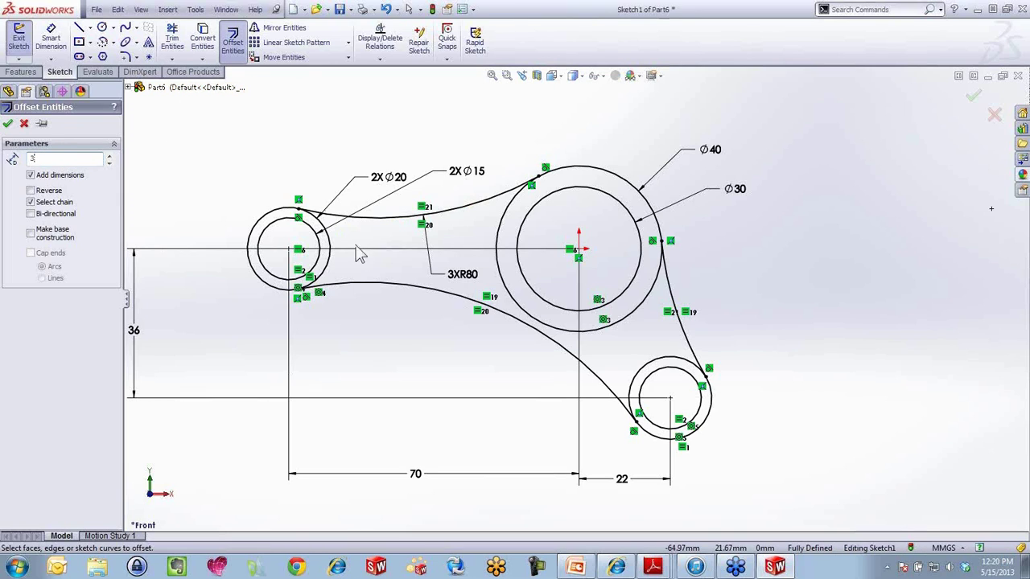
{"action": "left_click", "coordinate": [407, 292]}
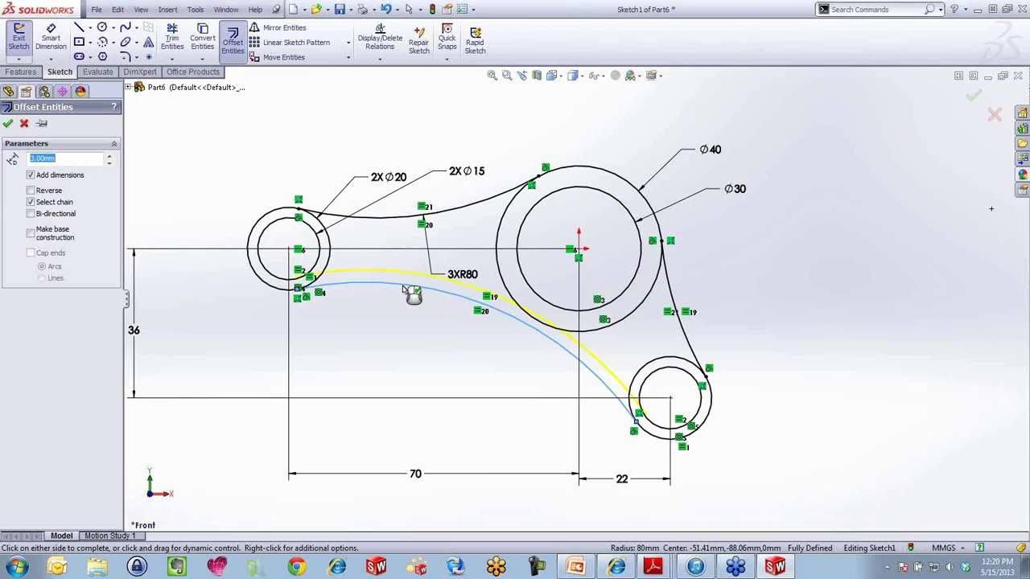
{"action": "left_click", "coordinate": [405, 291]}
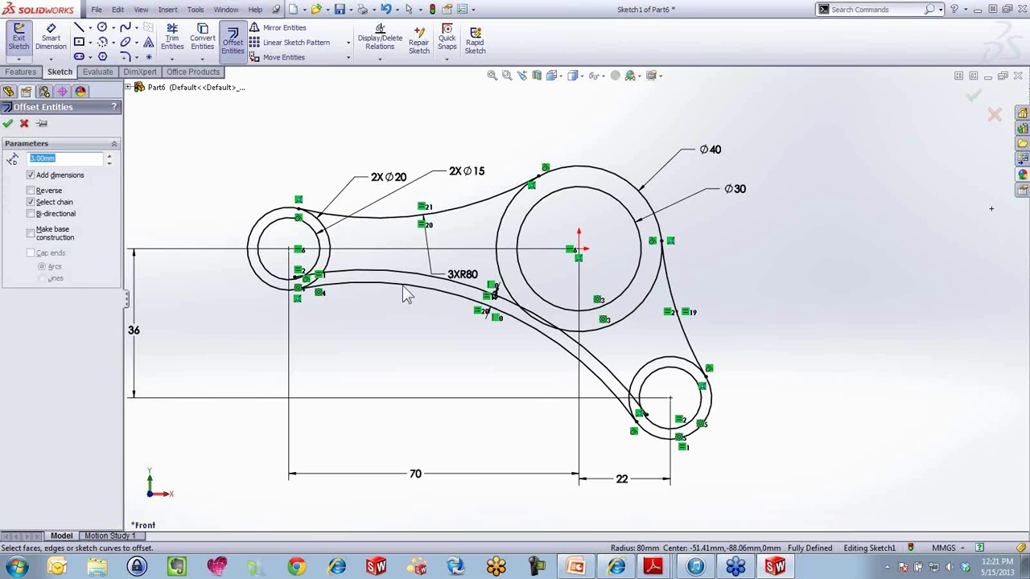
Offset the upper and right-hand connecting arcs 3 mm toward the inside of the profile.
{"action": "left_click", "coordinate": [393, 219]}
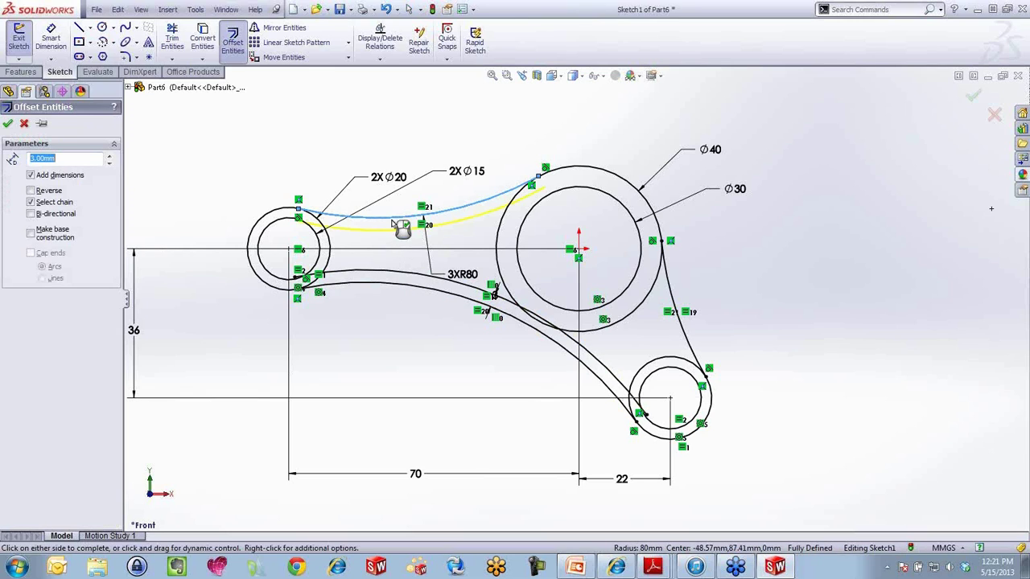
{"action": "left_click", "coordinate": [393, 226]}
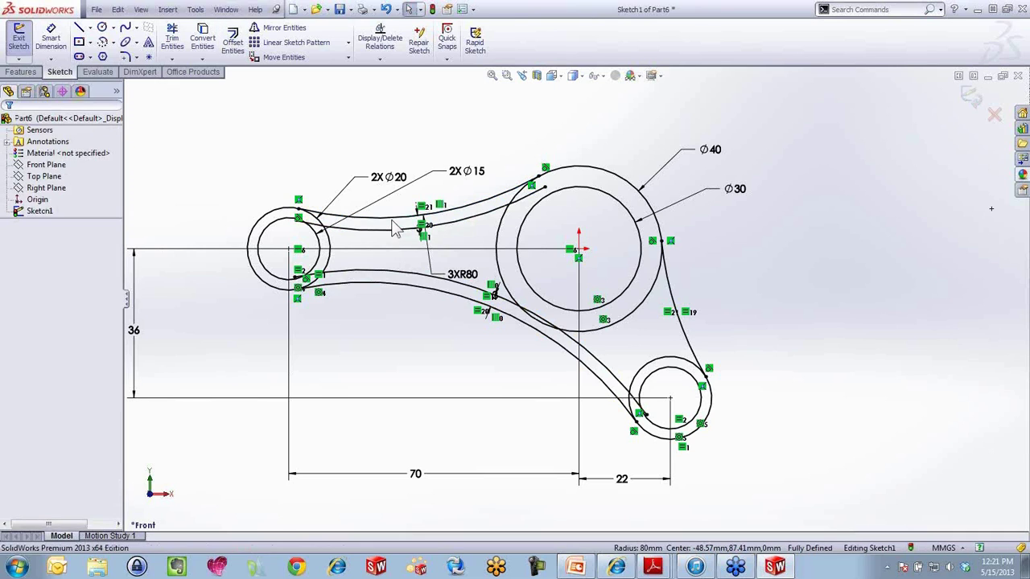
{"action": "key", "text": "Return"}
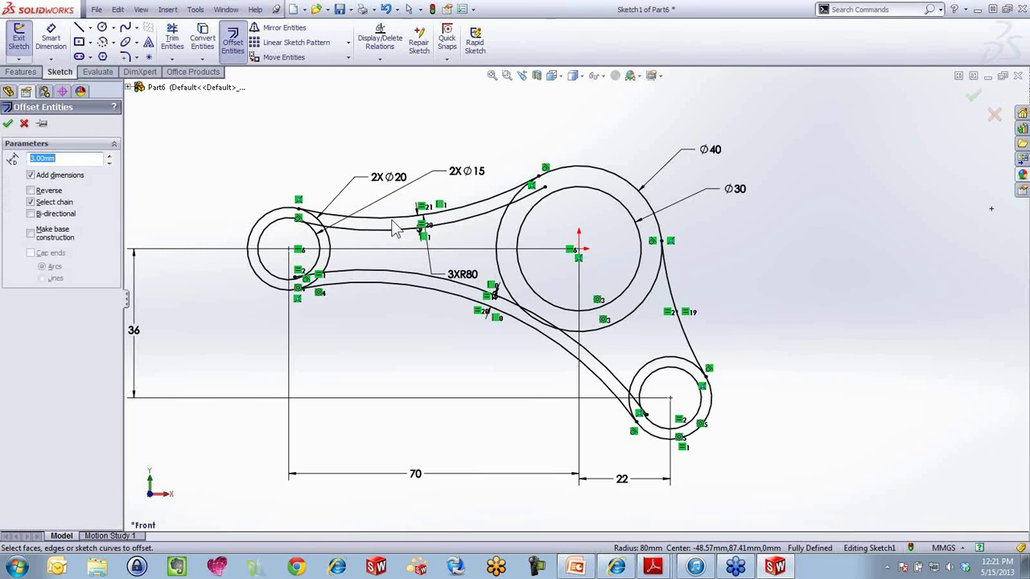
{"action": "left_click", "coordinate": [679, 300]}
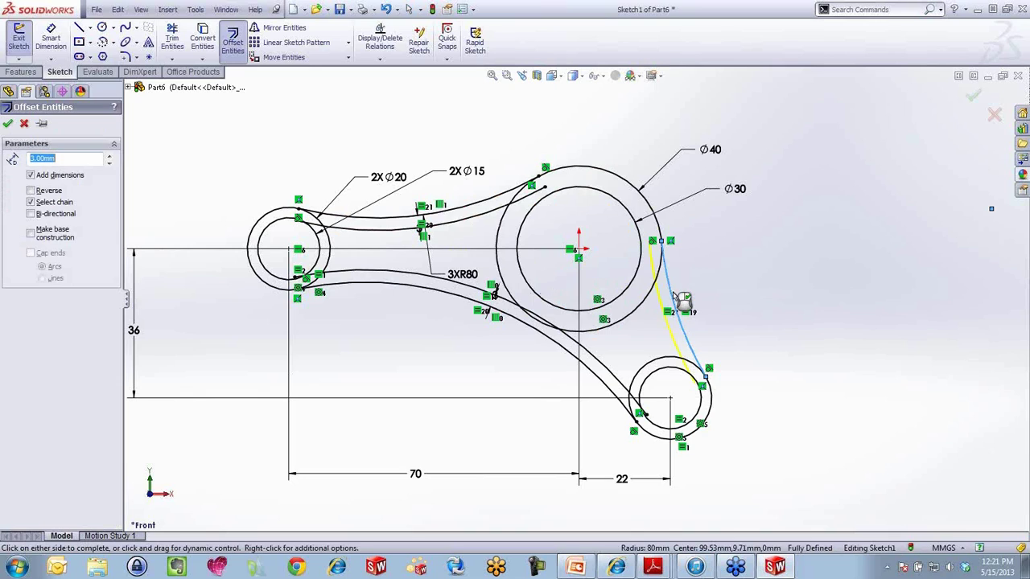
{"action": "left_click", "coordinate": [674, 297]}
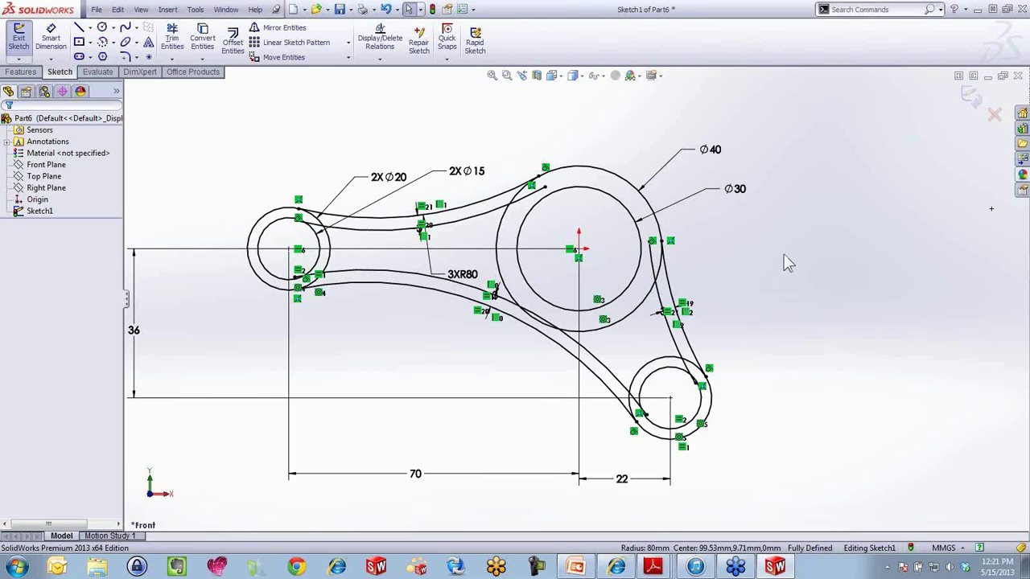
Exit the sketch and begin an Extruded Boss from it with both regions of the left ring as contours.
{"action": "left_click", "coordinate": [971, 97]}
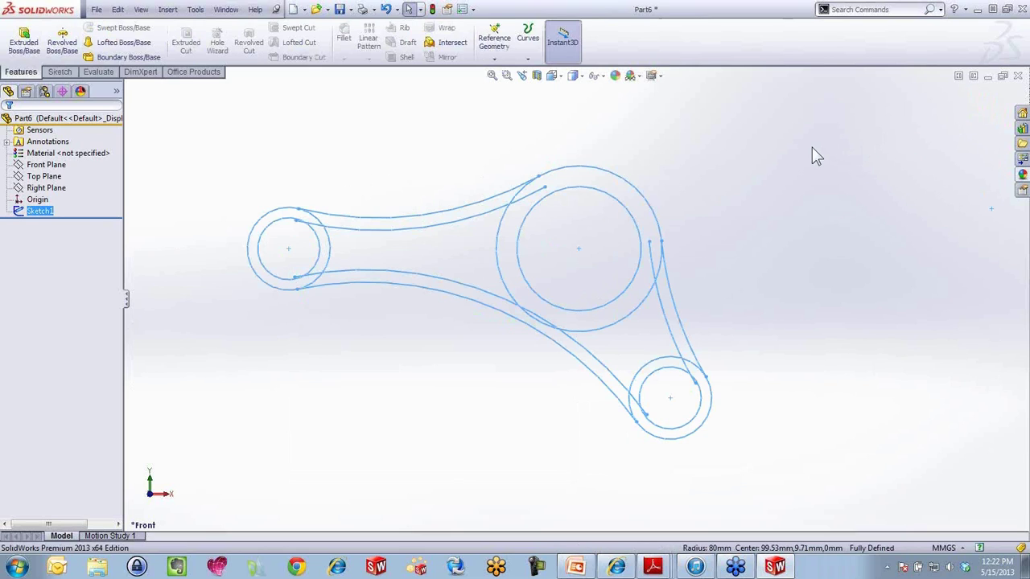
{"action": "key", "text": "s"}
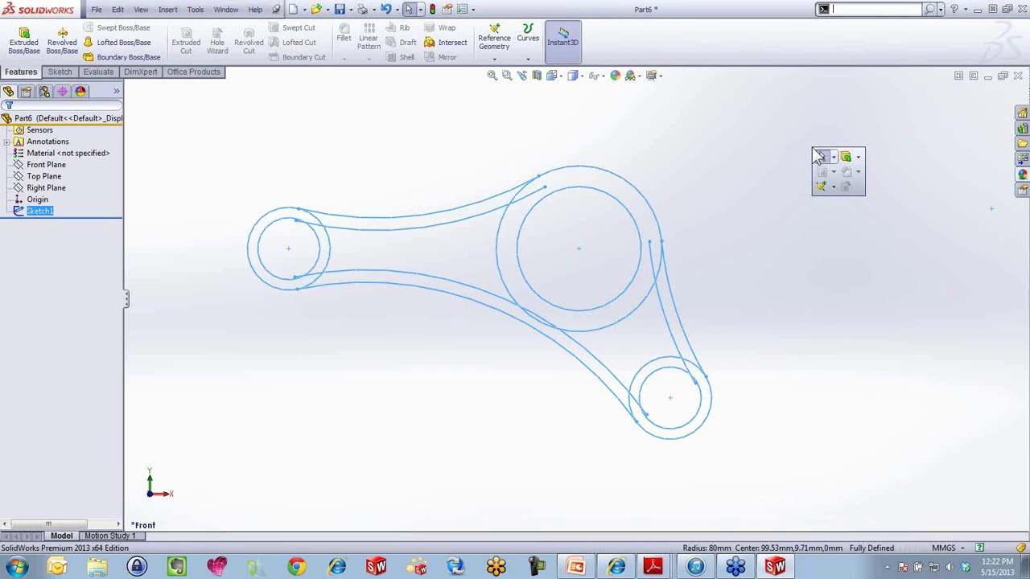
{"action": "left_click", "coordinate": [846, 158]}
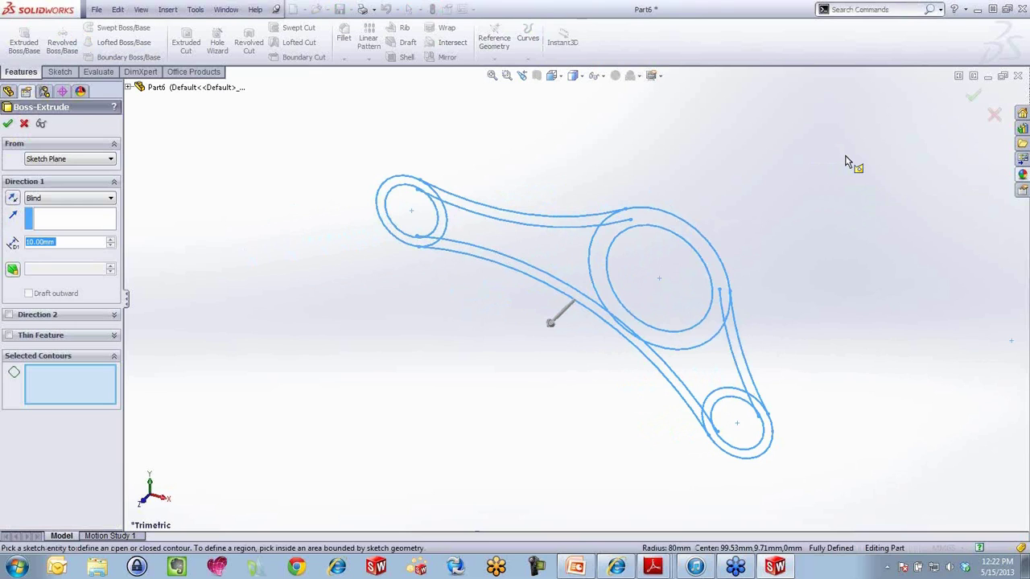
{"action": "left_click", "coordinate": [387, 191]}
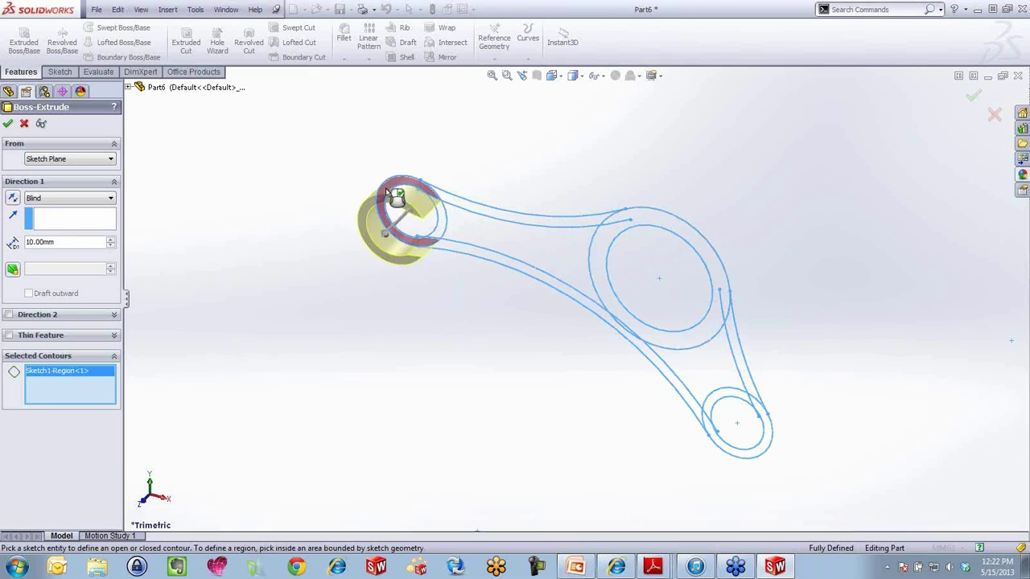
{"action": "left_click", "coordinate": [440, 232]}
Add the regions between the 30 mm and 40 mm circles to the extrusion's contours.
{"action": "scroll", "coordinate": [630, 338], "scroll_direction": "down", "scroll_amount": 5}
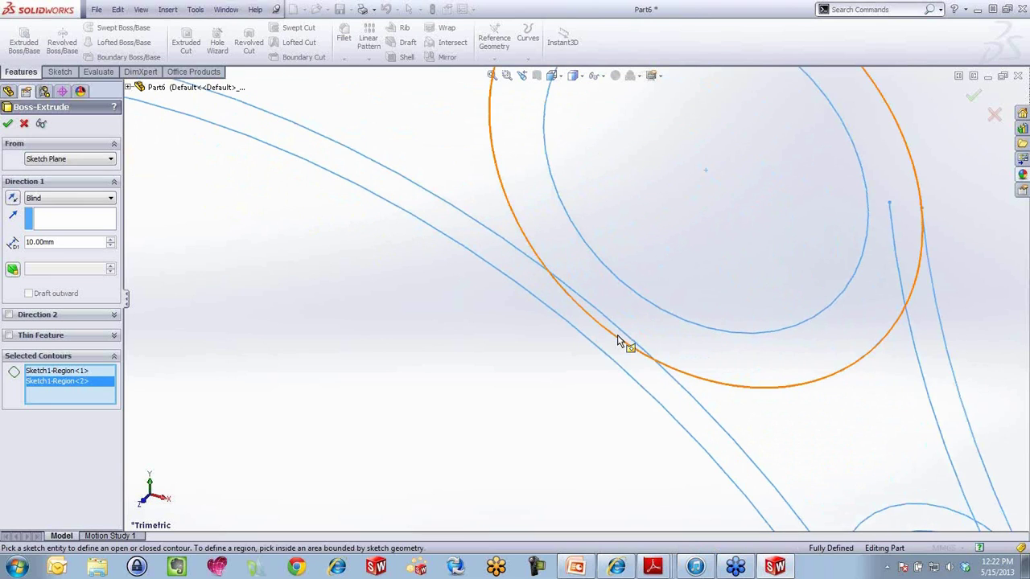
{"action": "left_click", "coordinate": [624, 329]}
{"action": "left_click", "coordinate": [628, 328]}
{"action": "scroll", "coordinate": [644, 324], "scroll_direction": "up", "scroll_amount": 5}
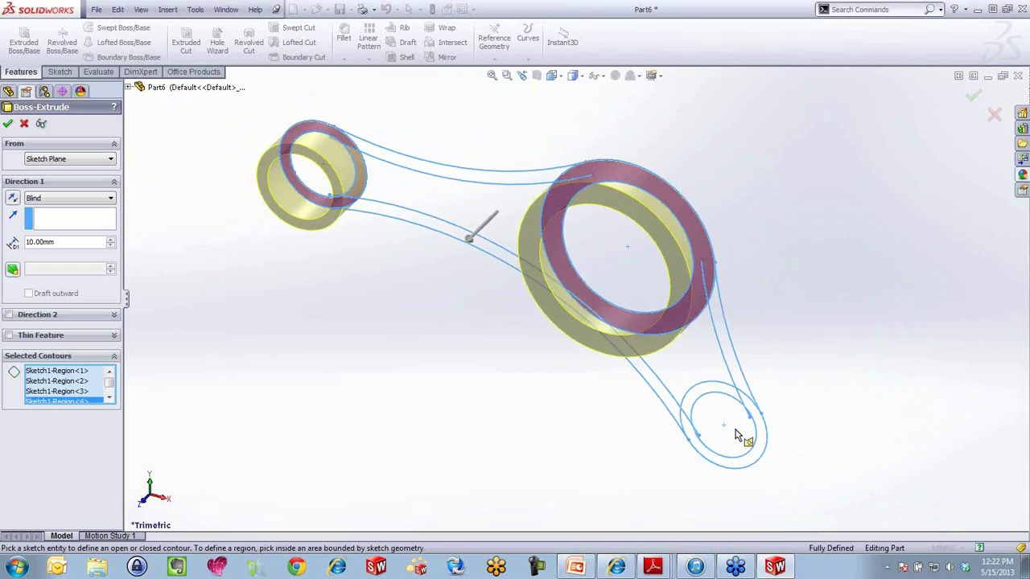
Add the lower-right ring's regions between its 15 mm and 20 mm circles to the extrusion's contours.
{"action": "scroll", "coordinate": [741, 438], "scroll_direction": "down", "scroll_amount": 3}
{"action": "left_click", "coordinate": [749, 458]}
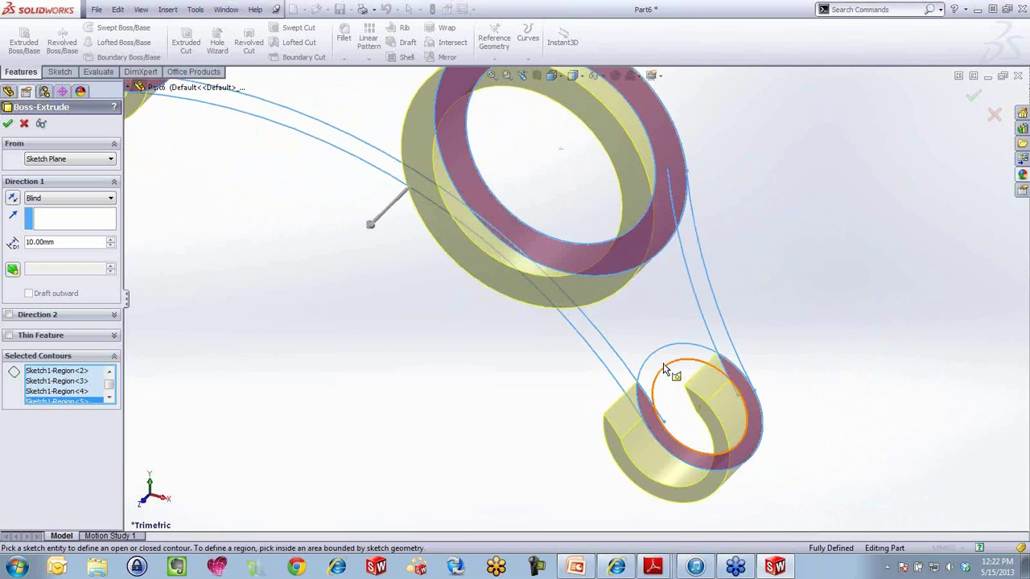
{"action": "left_click", "coordinate": [668, 372]}
{"action": "scroll", "coordinate": [627, 366], "scroll_direction": "up", "scroll_amount": 5}
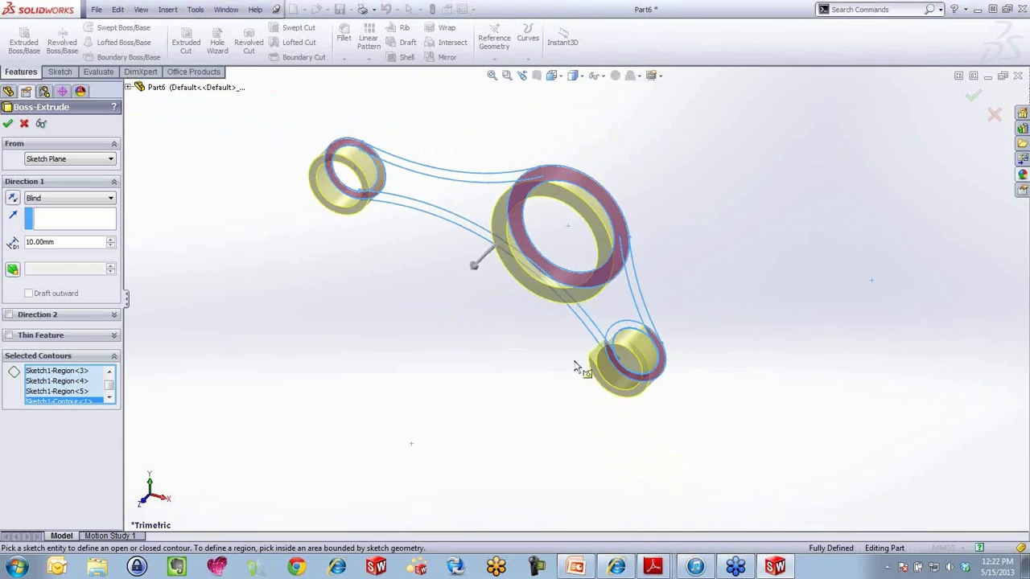
{"action": "scroll", "coordinate": [612, 334], "scroll_direction": "down", "scroll_amount": 5}
{"action": "left_click", "coordinate": [614, 324]}
{"action": "scroll", "coordinate": [536, 361], "scroll_direction": "up", "scroll_amount": 5}
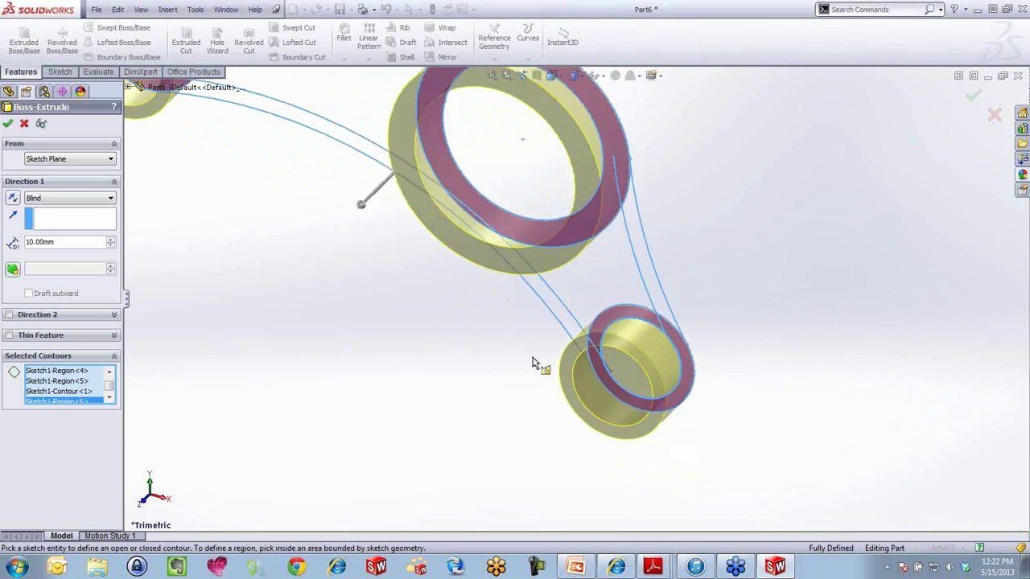
Set the blind extrusion depth of the three rings to 20 mm and finish the boss.
{"action": "mouse_move", "coordinate": [490, 324]}
{"action": "middle_mouse_down"}
{"action": "mouse_move", "coordinate": [449, 337]}
{"action": "mouse_move", "coordinate": [478, 308]}
{"action": "mouse_move", "coordinate": [459, 231]}
{"action": "middle_mouse_up"}
{"action": "scroll", "coordinate": [457, 234], "scroll_direction": "down", "scroll_amount": 3}
{"action": "scroll", "coordinate": [489, 236], "scroll_direction": "down", "scroll_amount": 2}
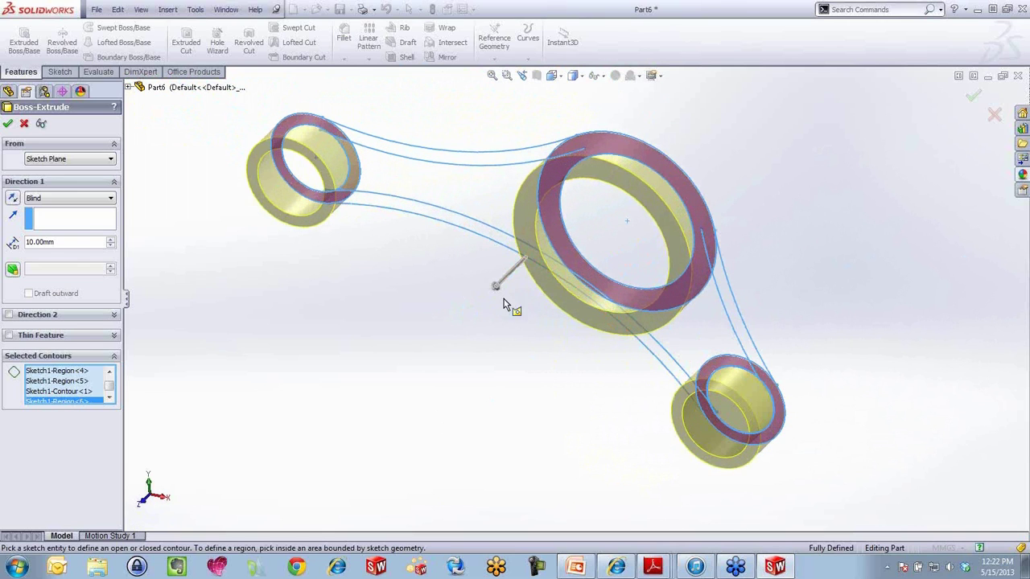
{"action": "mouse_move", "coordinate": [502, 291]}
{"action": "left_mouse_down"}
{"action": "mouse_move", "coordinate": [455, 330]}
{"action": "mouse_move", "coordinate": [516, 288]}
{"action": "mouse_move", "coordinate": [494, 312]}
{"action": "left_mouse_up"}
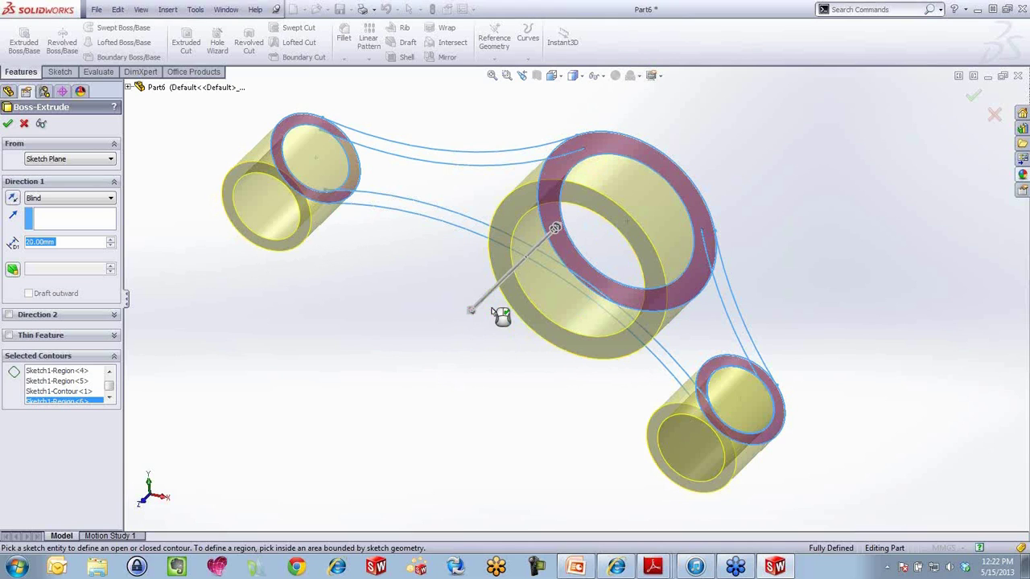
{"action": "right_click", "coordinate": [493, 313]}
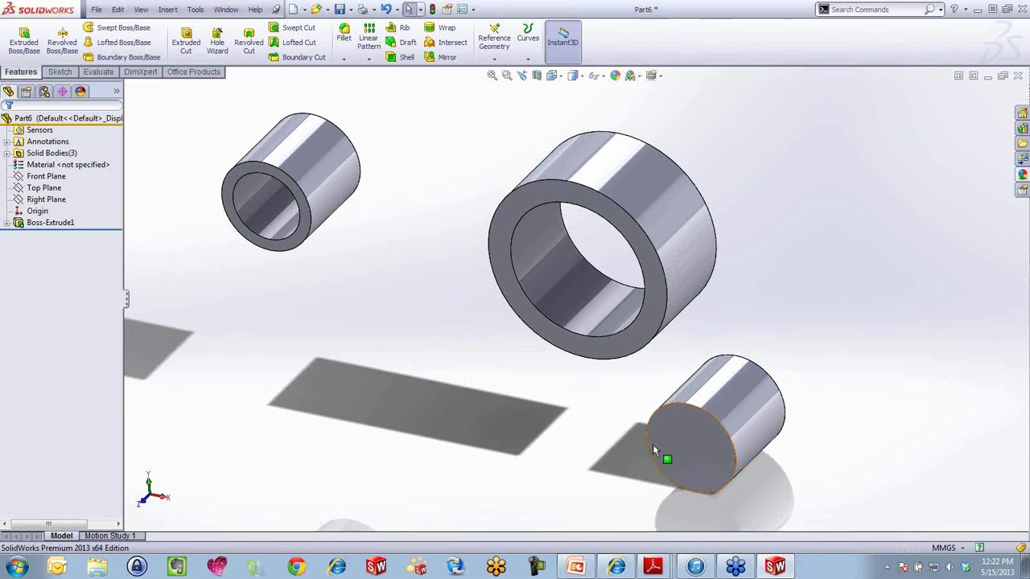
Edit the rings' boss and take the inner circle region of the lower-right ring out of its contours.
{"action": "left_click", "coordinate": [21, 226]}
{"action": "left_click", "coordinate": [19, 200]}
{"action": "middle_click_drag", "start_coordinate": [740, 472], "coordinate": [740, 432]}
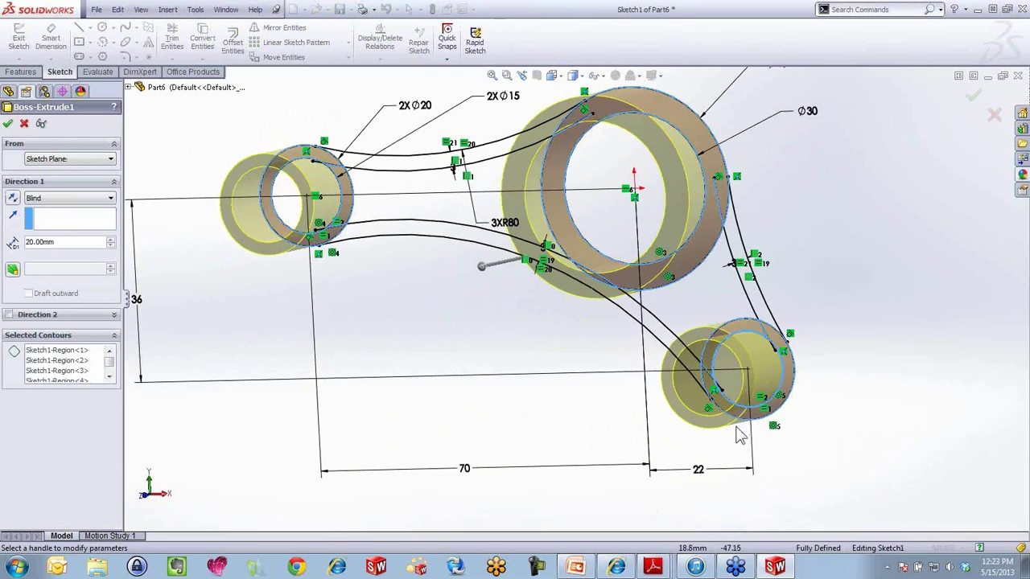
{"action": "left_click", "coordinate": [88, 372]}
{"action": "left_click", "coordinate": [730, 378]}
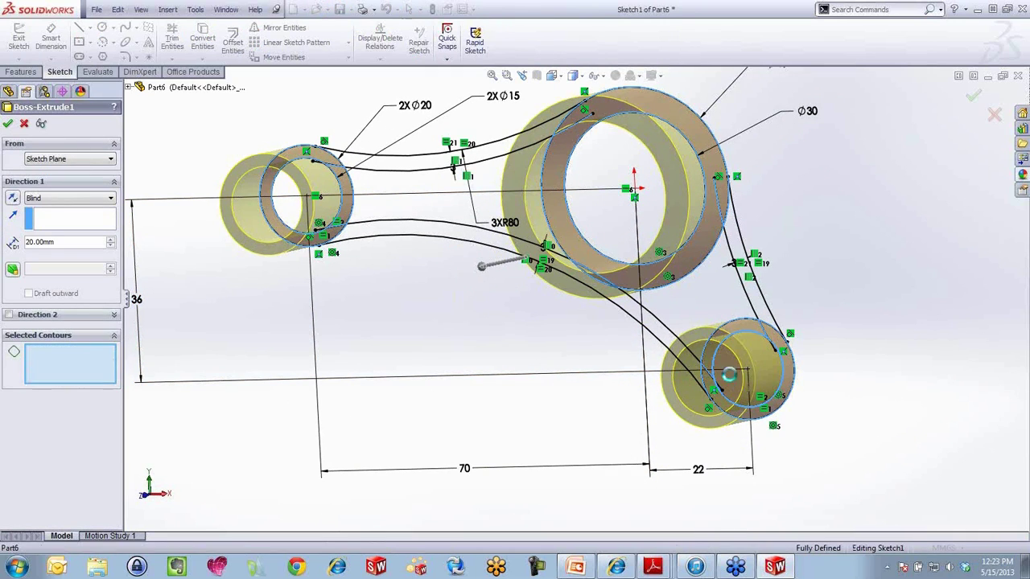
{"action": "right_click", "coordinate": [724, 378]}
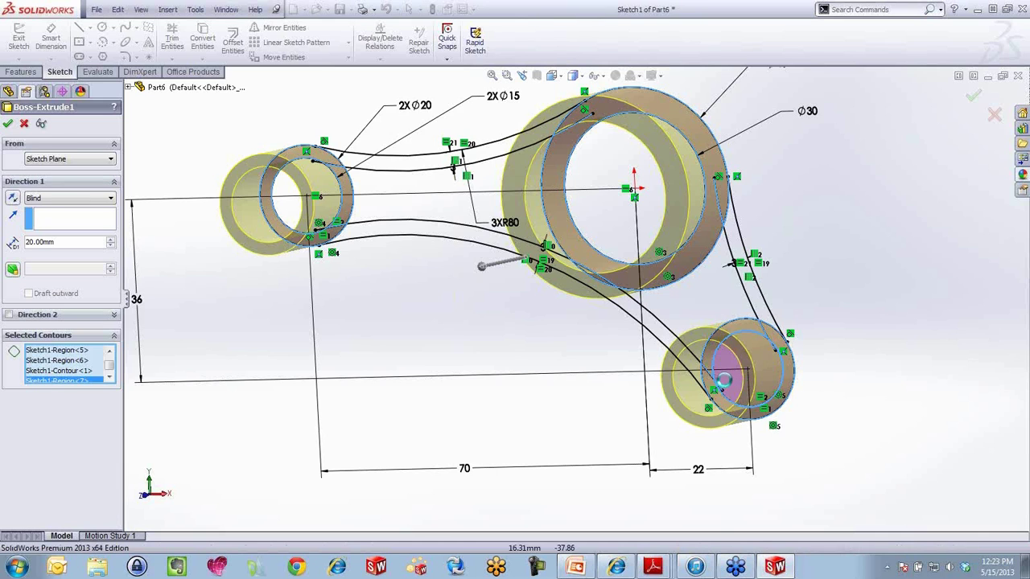
{"action": "mouse_move", "coordinate": [551, 280]}
{"action": "middle_mouse_down"}
{"action": "mouse_move", "coordinate": [542, 361]}
{"action": "mouse_move", "coordinate": [537, 290]}
{"action": "middle_mouse_up"}
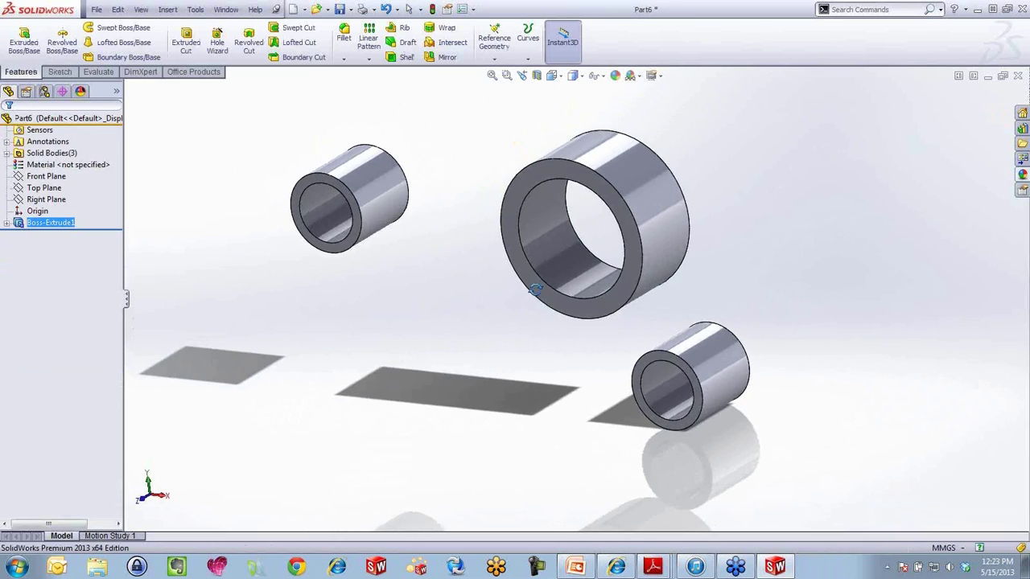
{"action": "scroll", "coordinate": [563, 216], "scroll_direction": "down", "scroll_amount": 2}
{"action": "middle_click_drag", "start_coordinate": [465, 250], "coordinate": [473, 306]}
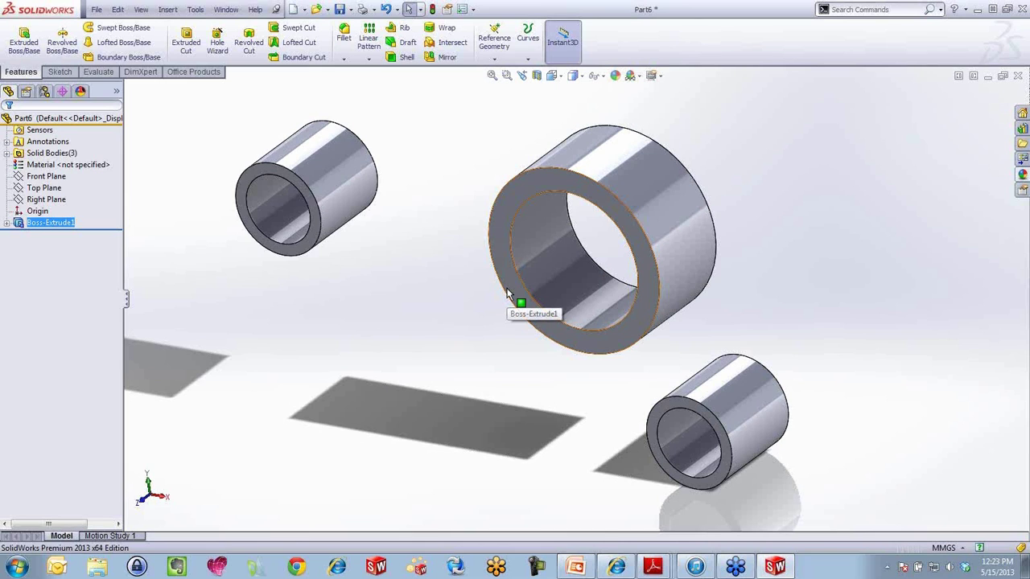
{"action": "mouse_move", "coordinate": [507, 294]}
{"action": "middle_mouse_down"}
{"action": "mouse_move", "coordinate": [501, 287]}
{"action": "mouse_move", "coordinate": [510, 306]}
{"action": "middle_mouse_up"}
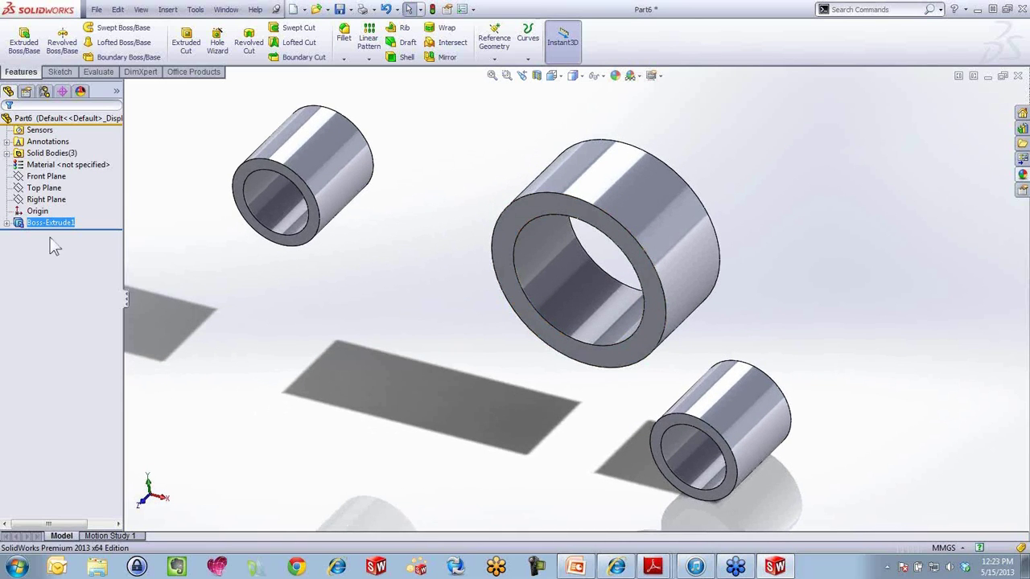
Begin an Extruded Boss from the existing ring sketch with the three thin curved arm regions as contours.
{"action": "left_click", "coordinate": [6, 223]}
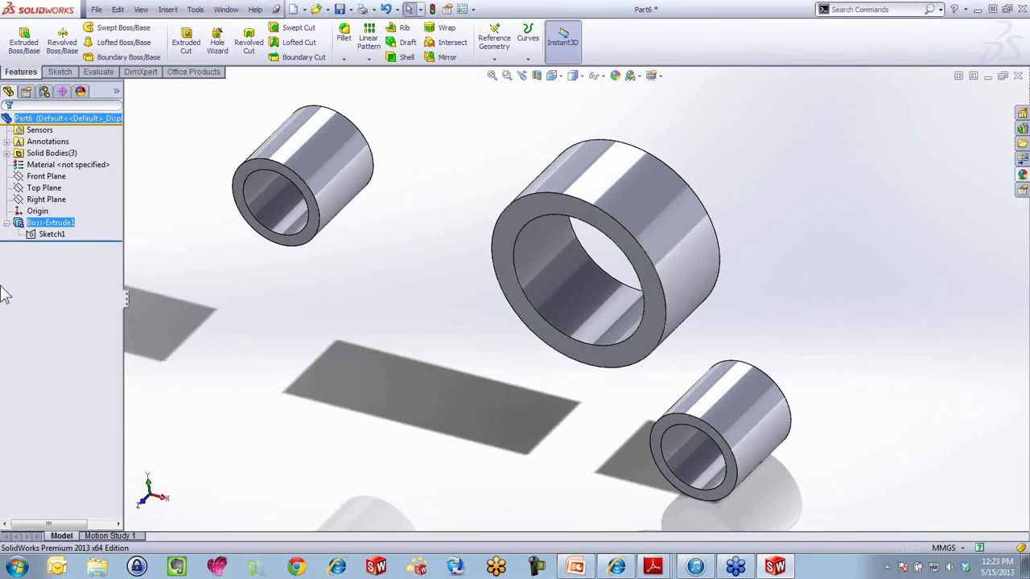
{"action": "left_click", "coordinate": [52, 234]}
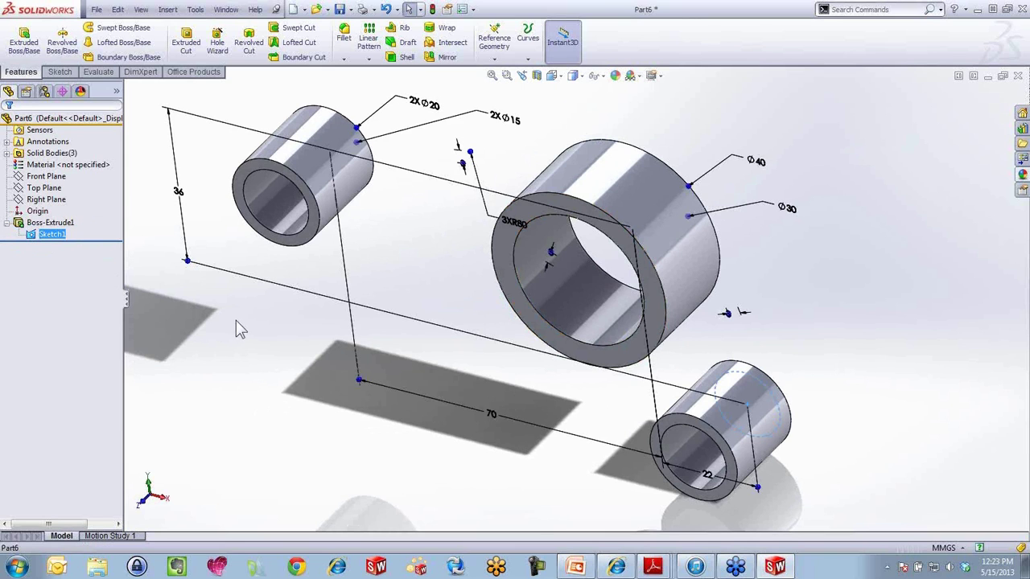
{"action": "mouse_move", "coordinate": [257, 337]}
{"action": "middle_mouse_down"}
{"action": "mouse_move", "coordinate": [271, 299]}
{"action": "mouse_move", "coordinate": [272, 316]}
{"action": "middle_mouse_up"}
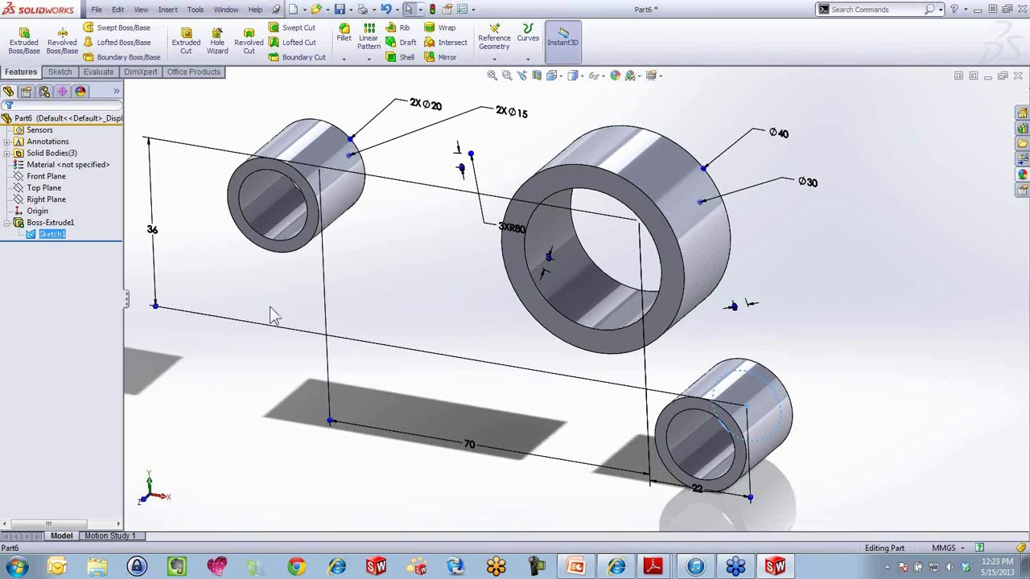
{"action": "key", "text": "s"}
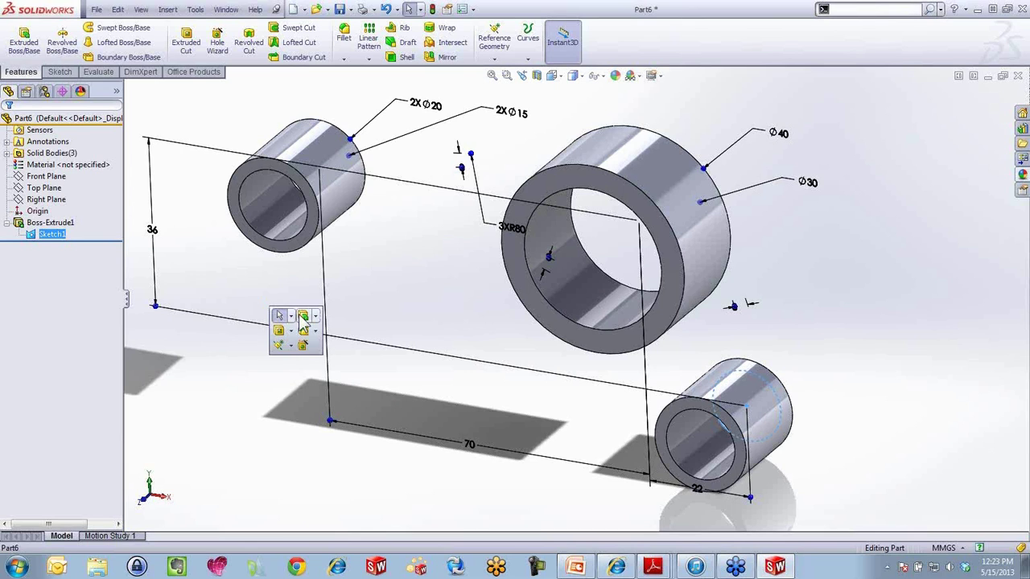
{"action": "left_click", "coordinate": [303, 316]}
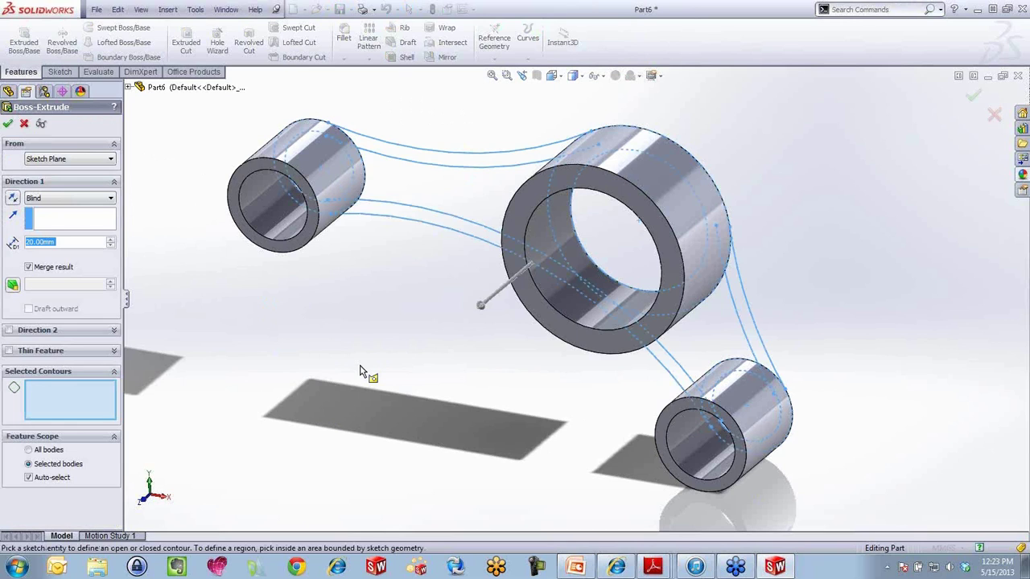
{"action": "left_click", "coordinate": [438, 220]}
{"action": "left_click", "coordinate": [450, 159]}
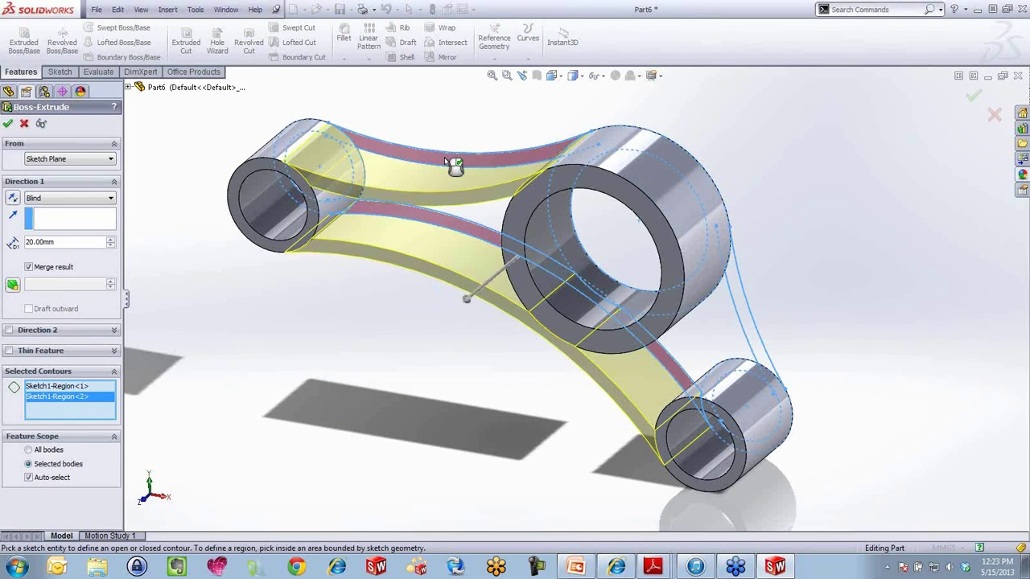
{"action": "left_click", "coordinate": [740, 302]}
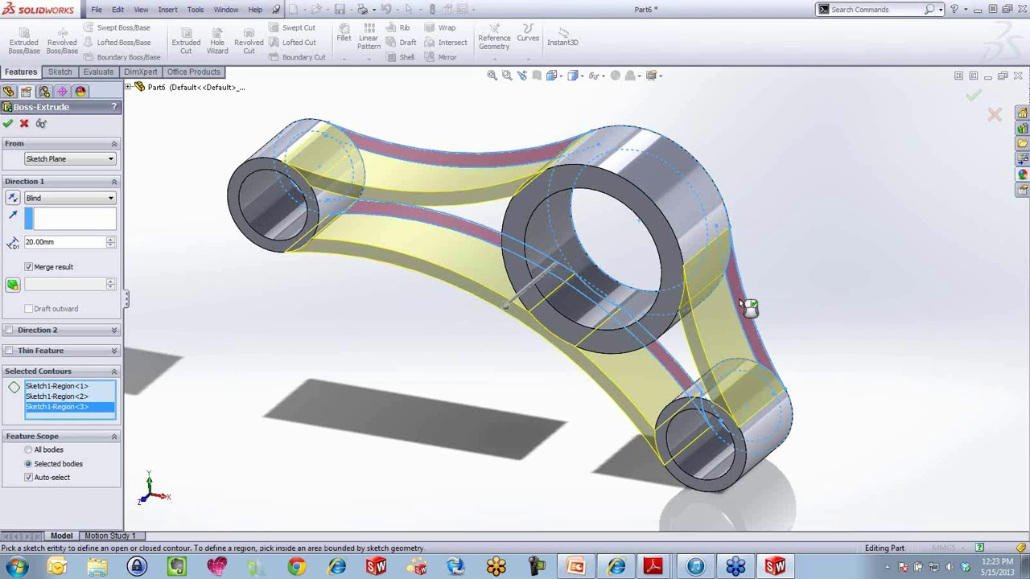
{"action": "middle_click_drag", "start_coordinate": [740, 300], "coordinate": [731, 321]}
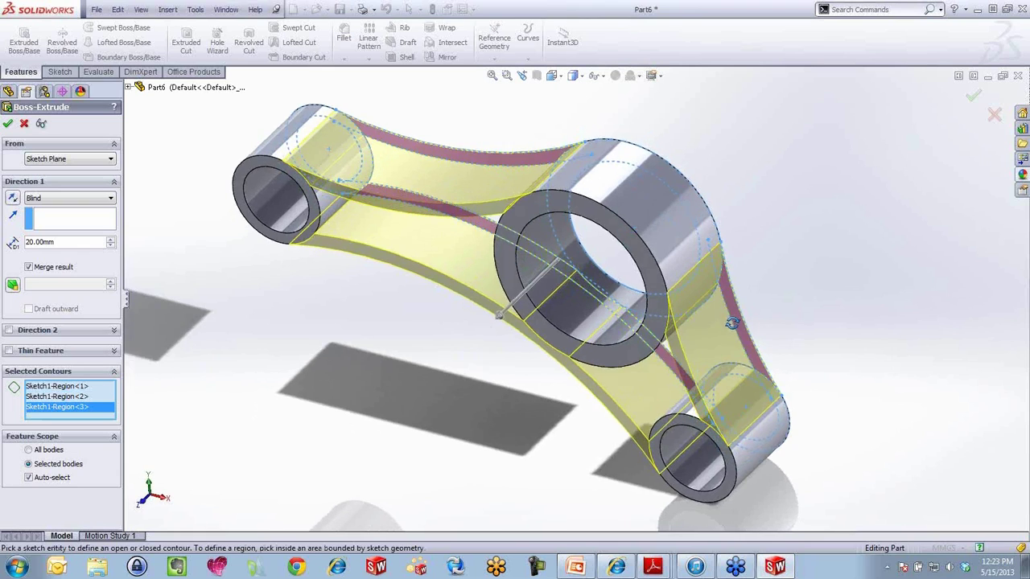
Set the blind extrusion depth of the curved arms to 12 mm and finish the boss.
{"action": "left_click", "coordinate": [498, 315]}
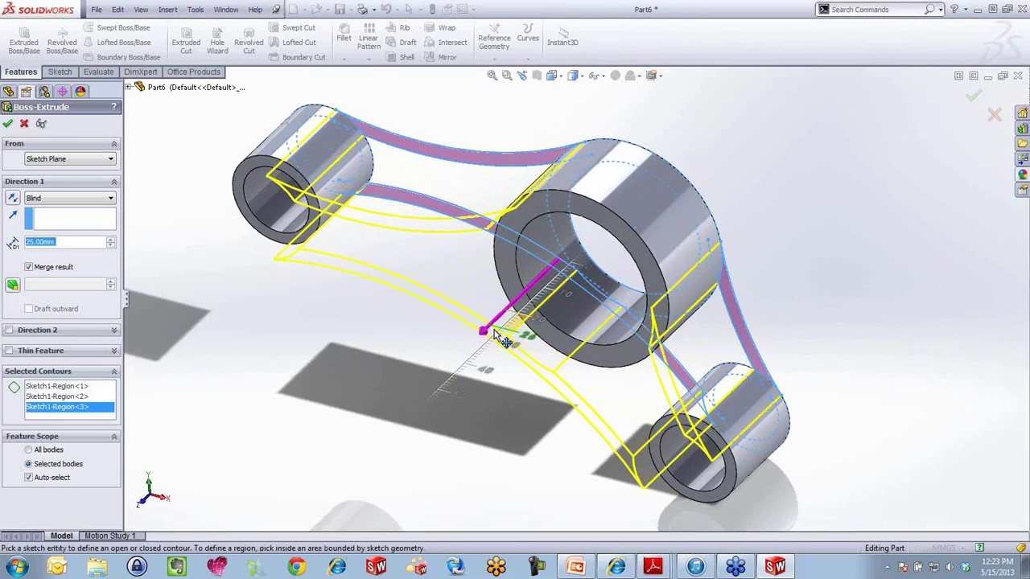
{"action": "mouse_move", "coordinate": [527, 308]}
{"action": "left_mouse_down"}
{"action": "mouse_move", "coordinate": [494, 331]}
{"action": "mouse_move", "coordinate": [541, 319]}
{"action": "mouse_move", "coordinate": [505, 345]}
{"action": "mouse_move", "coordinate": [519, 326]}
{"action": "mouse_move", "coordinate": [512, 309]}
{"action": "mouse_move", "coordinate": [523, 305]}
{"action": "mouse_move", "coordinate": [483, 329]}
{"action": "mouse_move", "coordinate": [540, 281]}
{"action": "mouse_move", "coordinate": [552, 367]}
{"action": "mouse_move", "coordinate": [527, 344]}
{"action": "mouse_move", "coordinate": [536, 322]}
{"action": "mouse_move", "coordinate": [524, 360]}
{"action": "left_mouse_up"}
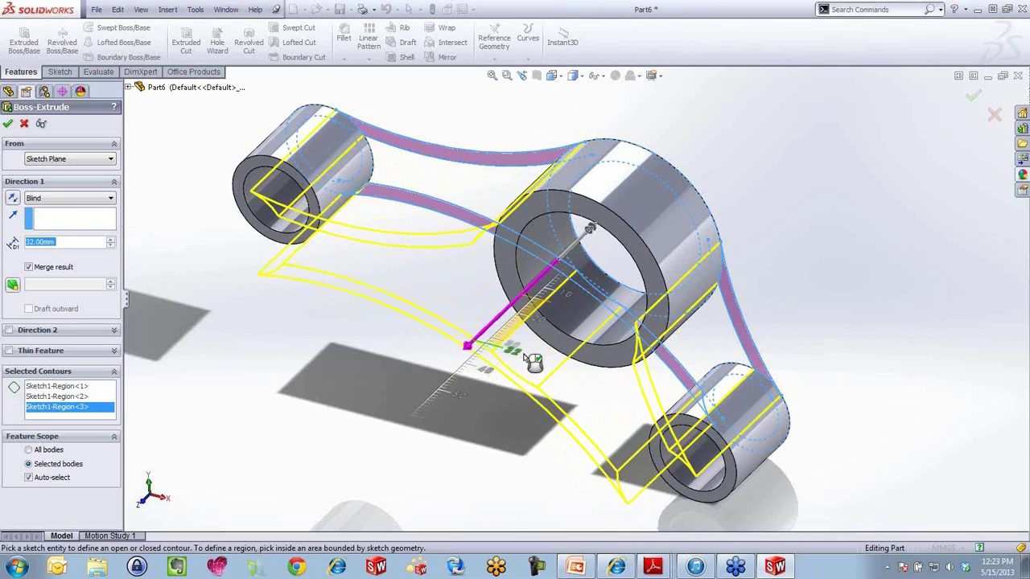
{"action": "type", "text": "12"}
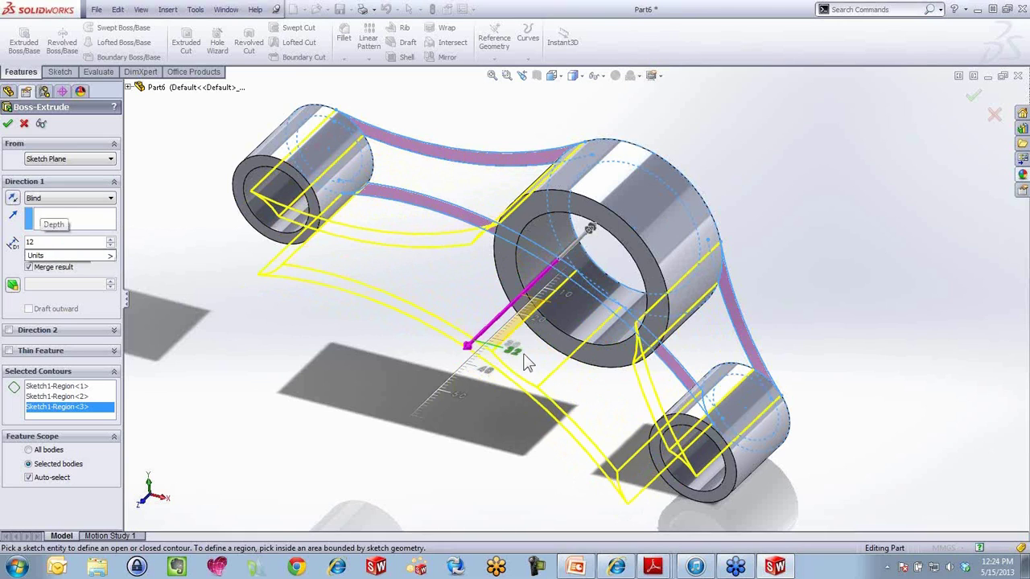
{"action": "key", "text": "Return"}
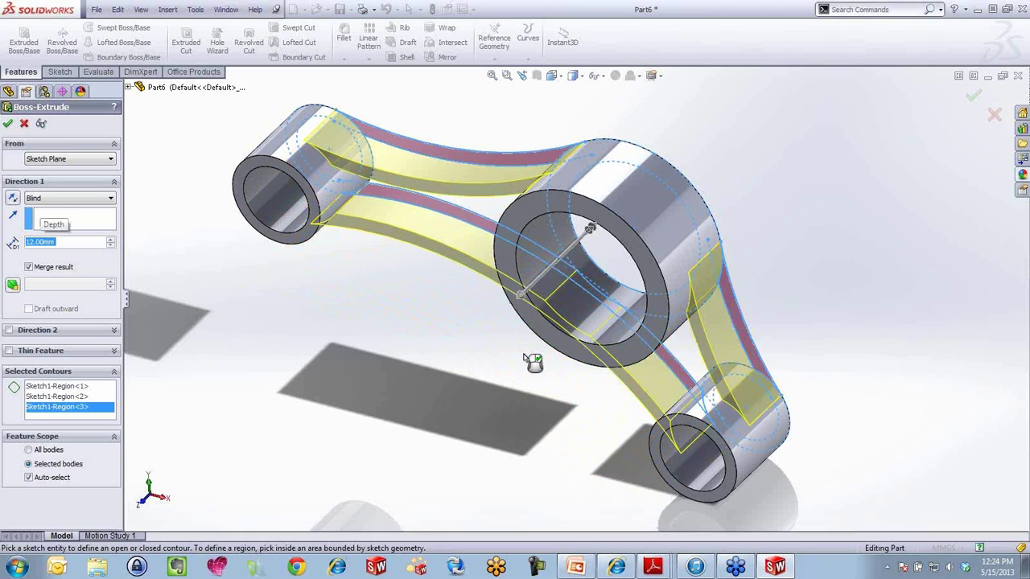
{"action": "right_click", "coordinate": [532, 362]}
{"action": "middle_click_drag", "start_coordinate": [508, 365], "coordinate": [510, 324]}
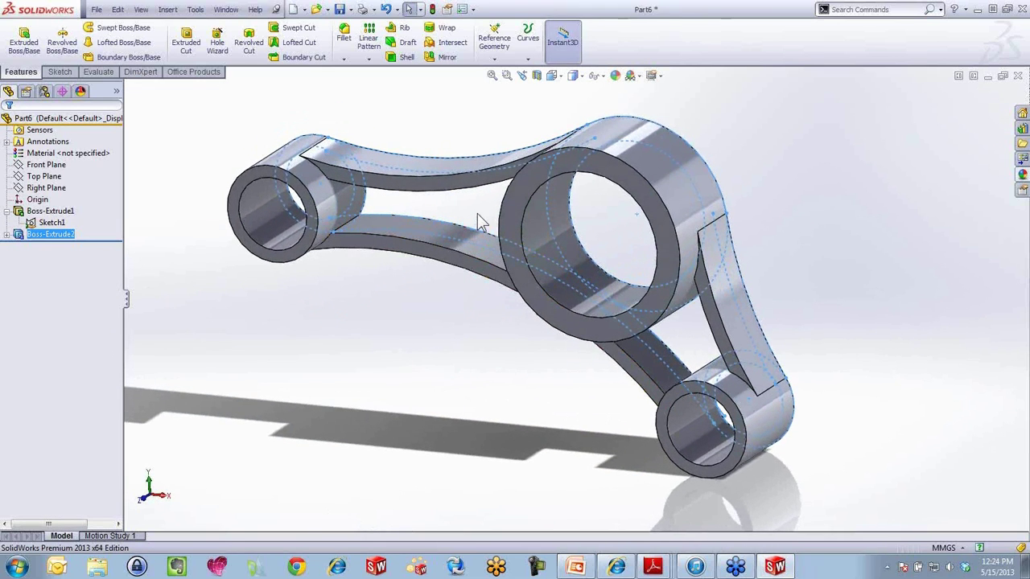
Begin another Extruded Boss from the shared sketch with the two regions enclosed between the arms and rings as contours.
{"action": "left_click", "coordinate": [50, 212]}
{"action": "left_click", "coordinate": [50, 223]}
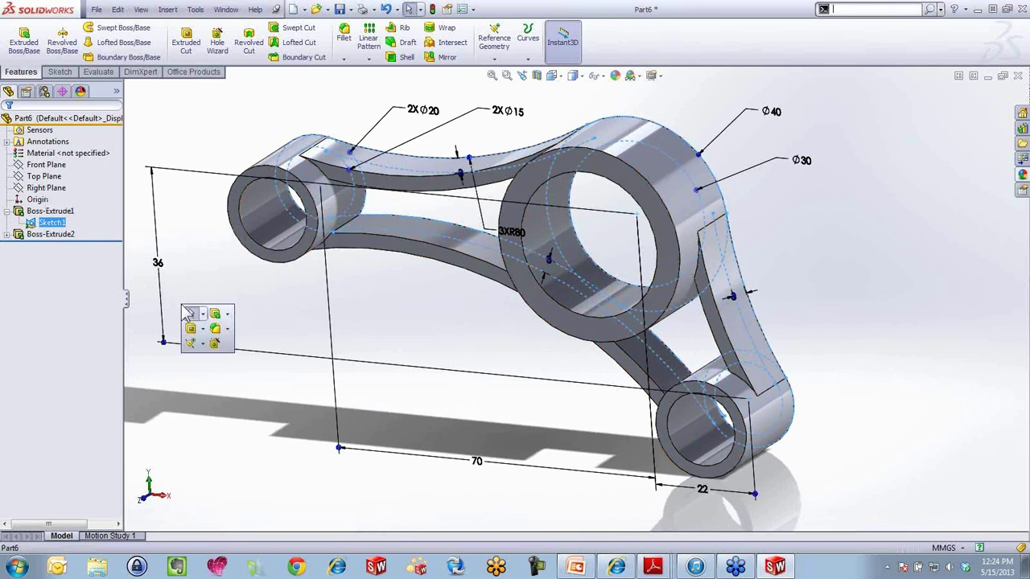
{"action": "left_click", "coordinate": [214, 327]}
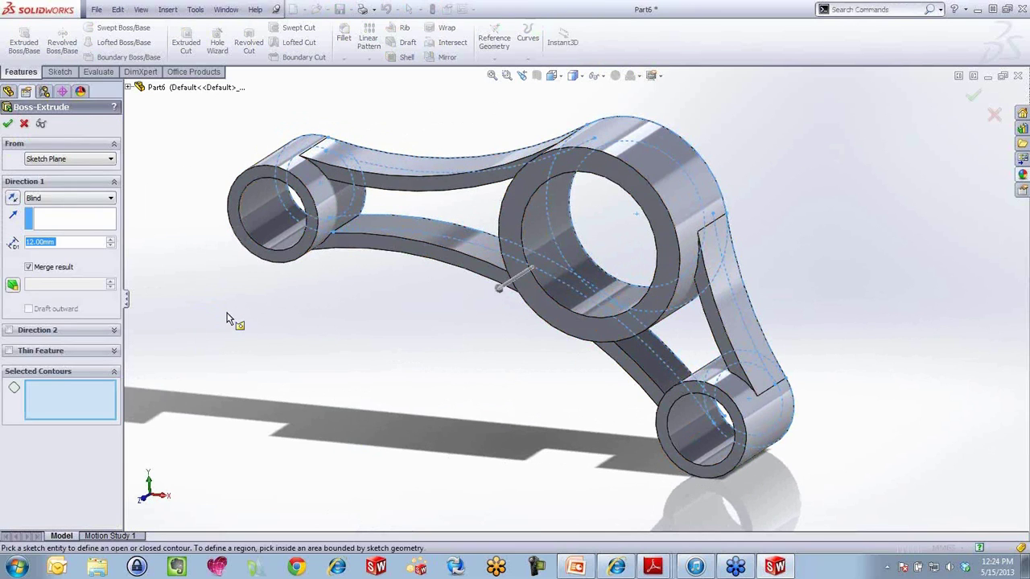
{"action": "left_click", "coordinate": [452, 214]}
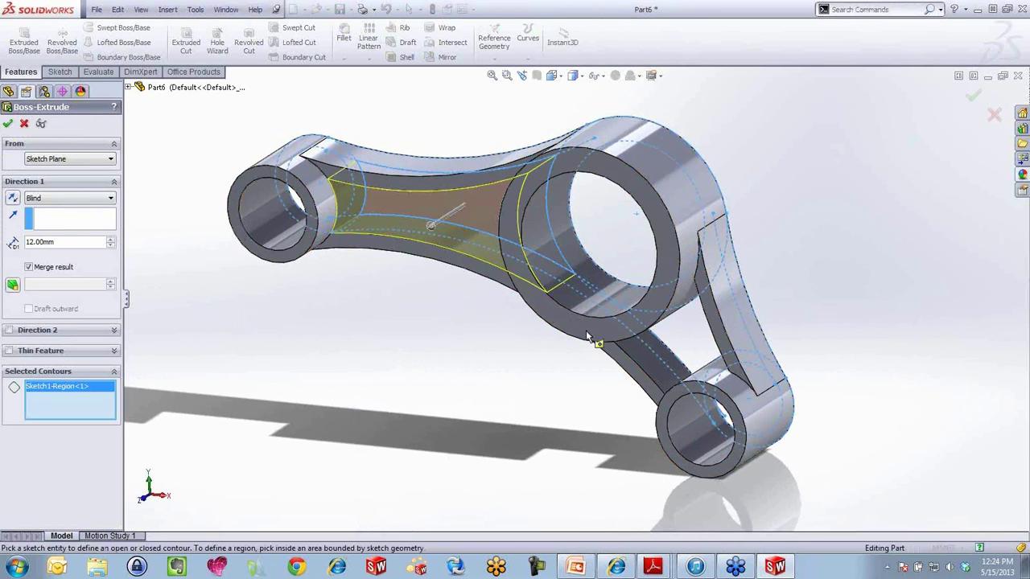
{"action": "left_click", "coordinate": [693, 340]}
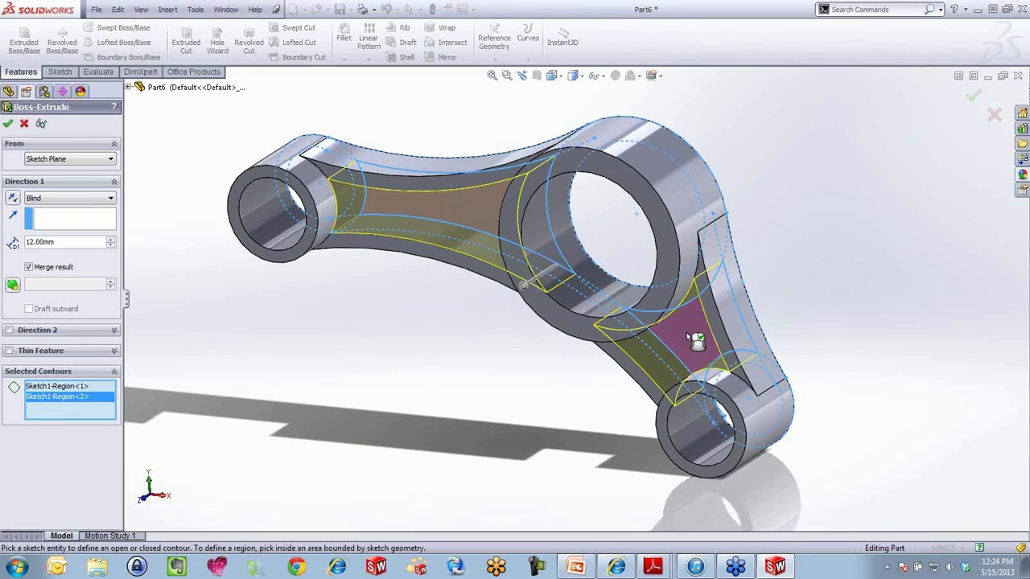
Set the blind extrusion depth of the two webs to 3 mm and finish the boss.
{"action": "left_click", "coordinate": [524, 292]}
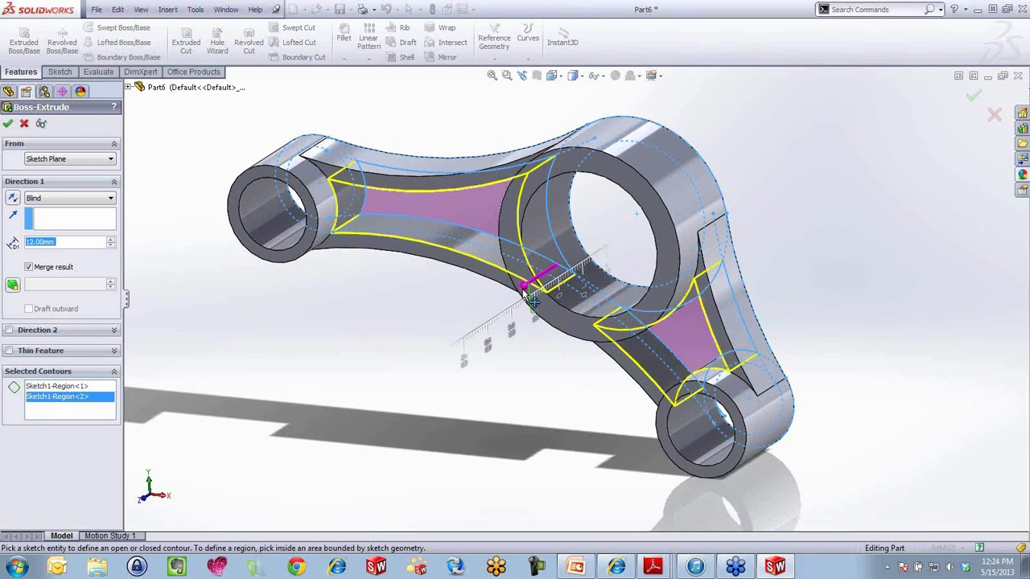
{"action": "type", "text": "3."}
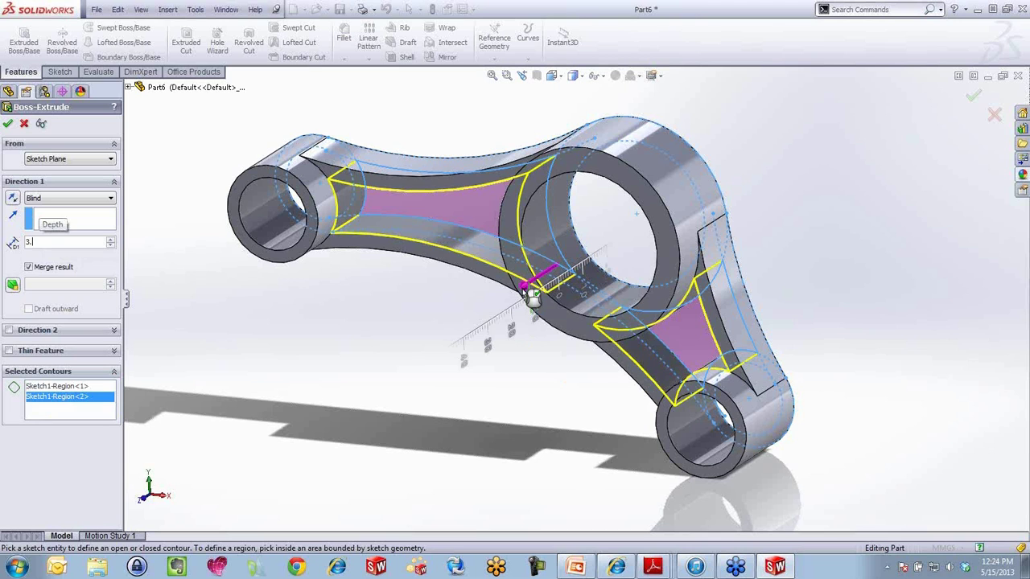
{"action": "key", "text": "Return"}
{"action": "left_click", "coordinate": [513, 317]}
{"action": "key", "text": "ctrl+1"}
{"action": "middle_click_drag", "start_coordinate": [554, 280], "coordinate": [514, 318]}
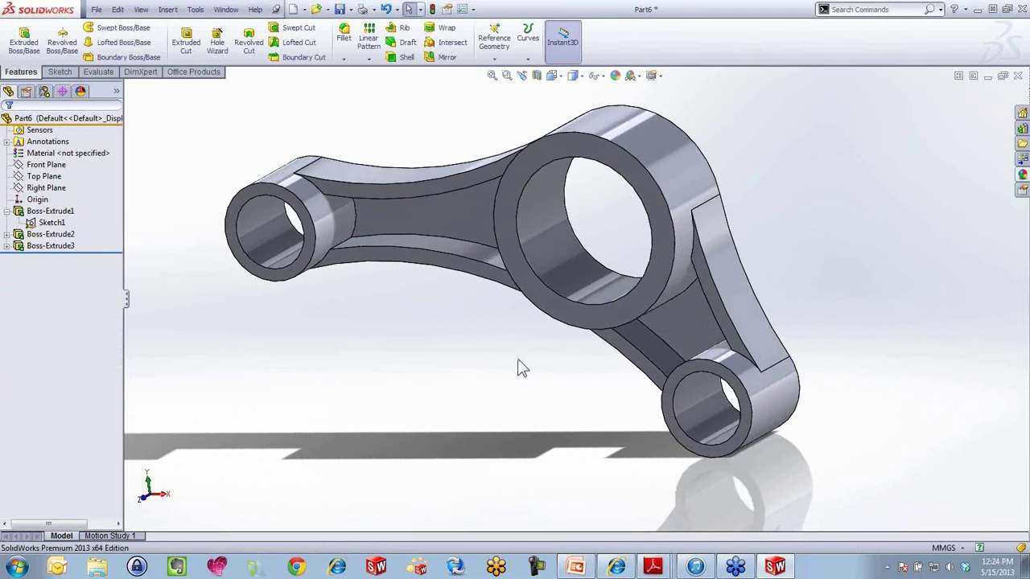
Switch to Adobe Reader and look up the fillet radius in the Model Mania 2013 Phase 1 drawing.
{"action": "left_click_drag", "start_coordinate": [1029, 18], "coordinate": [597, 16]}
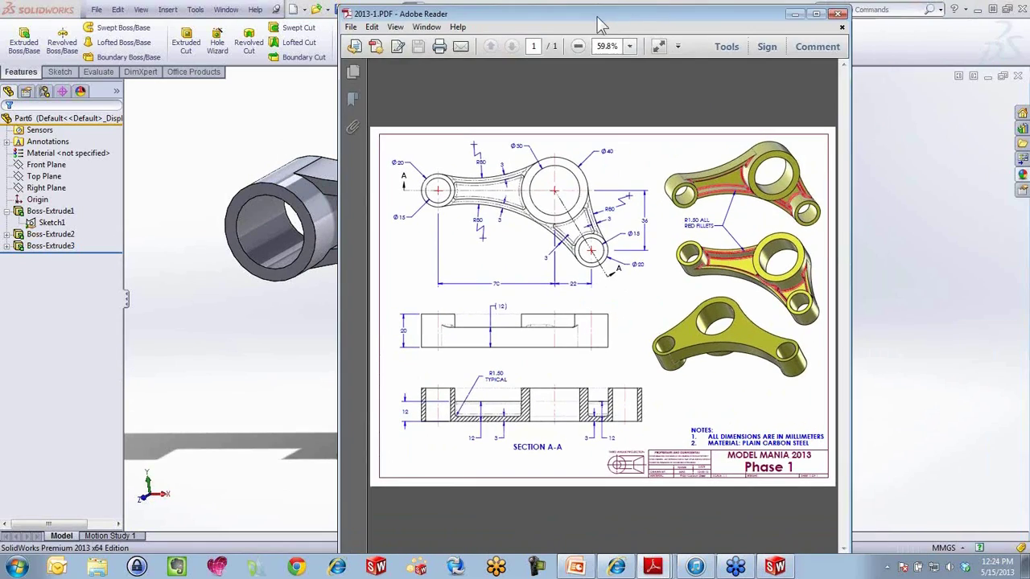
{"action": "left_click", "coordinate": [815, 13]}
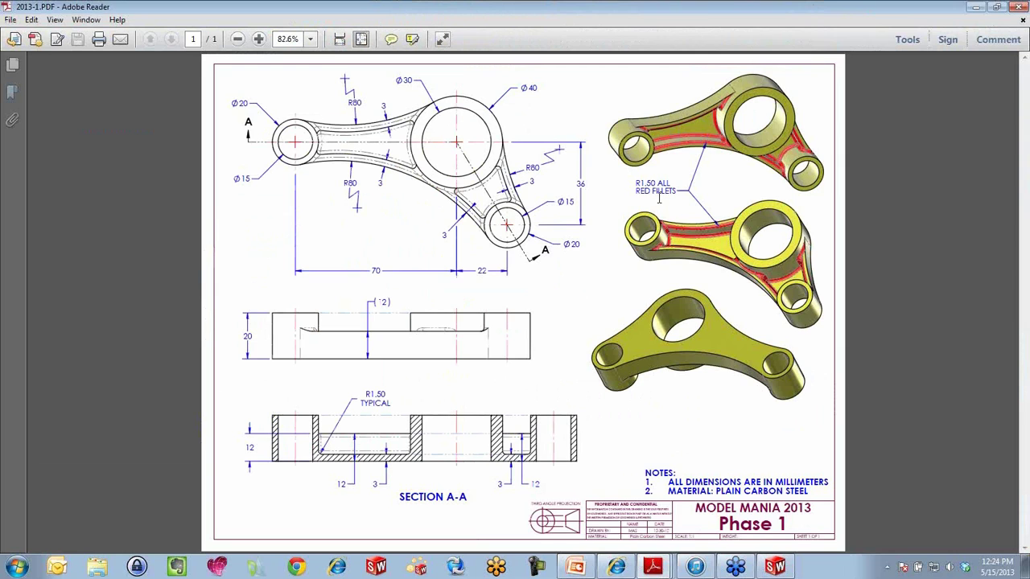
{"action": "left_click_drag", "start_coordinate": [512, 9], "coordinate": [1029, 11]}
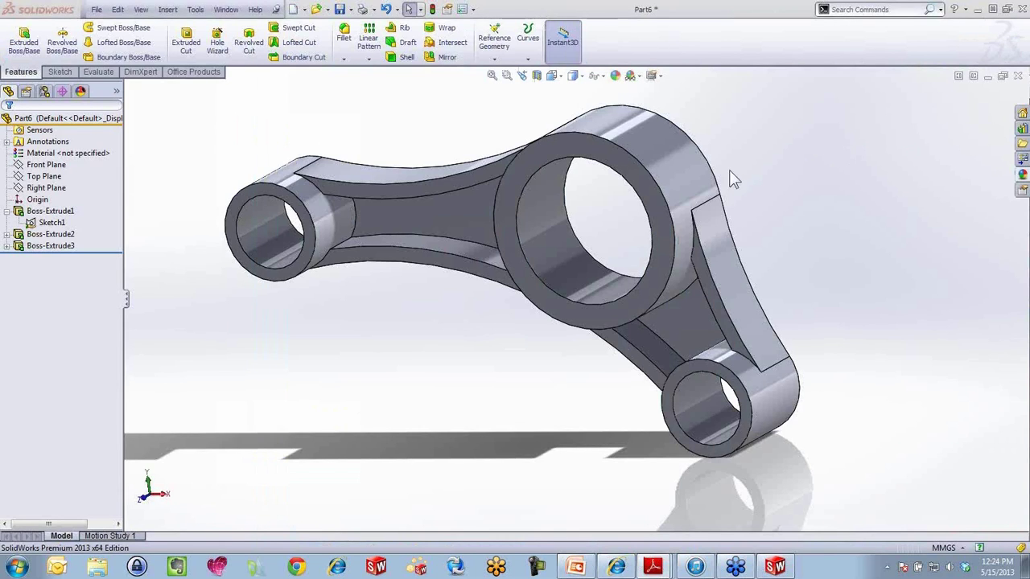
Start a constant-radius fillet of 1.5 mm with the floor and both inner wall faces of the left pocket.
{"action": "middle_click_drag", "start_coordinate": [356, 346], "coordinate": [363, 325]}
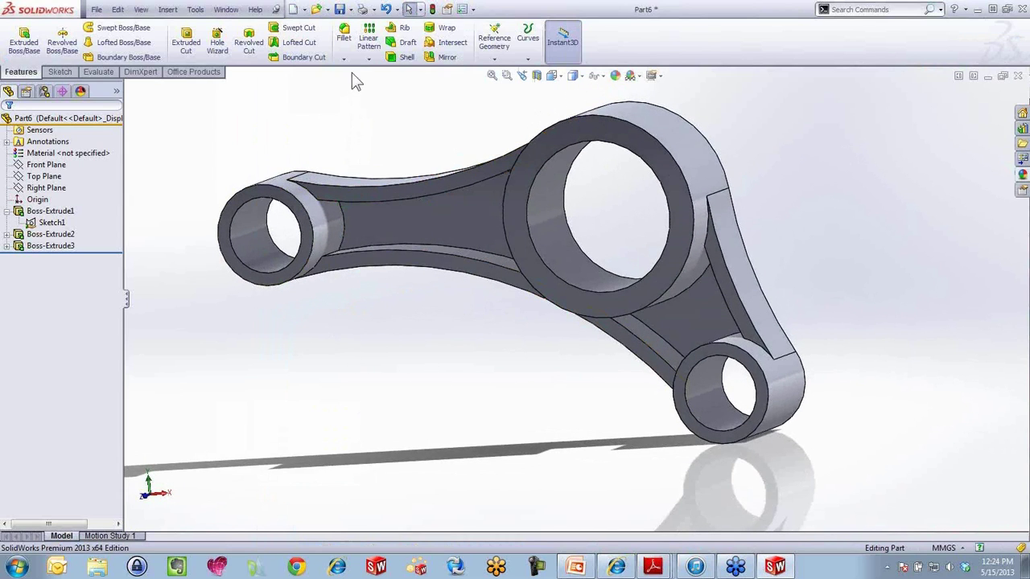
{"action": "left_click", "coordinate": [344, 39]}
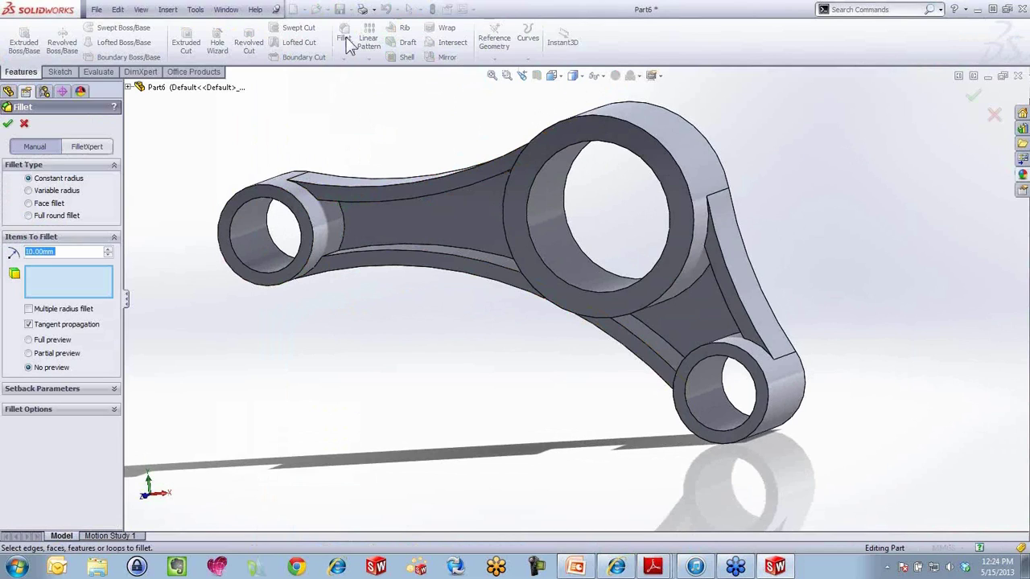
{"action": "type", "text": "1.5"}
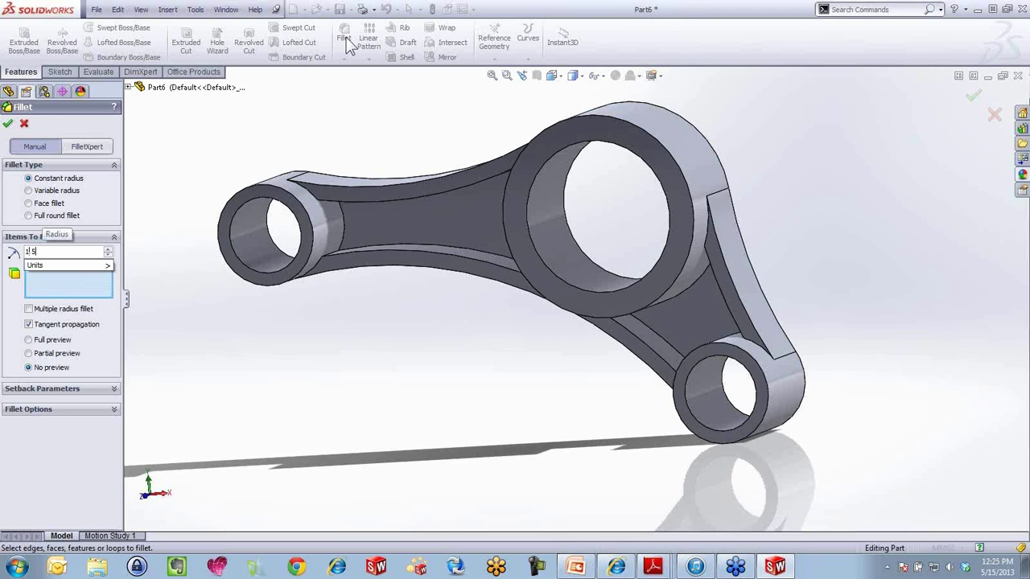
{"action": "middle_click_drag", "start_coordinate": [415, 344], "coordinate": [424, 247]}
{"action": "left_click", "coordinate": [418, 219]}
{"action": "left_click", "coordinate": [431, 239]}
{"action": "left_click", "coordinate": [427, 249]}
Add the floor and both inner wall faces of the lower-right pocket to the fillet and finish it.
{"action": "middle_click_drag", "start_coordinate": [451, 292], "coordinate": [632, 266]}
{"action": "left_click", "coordinate": [734, 301]}
{"action": "left_click", "coordinate": [713, 313]}
{"action": "middle_click_drag", "start_coordinate": [711, 315], "coordinate": [597, 358]}
{"action": "left_click", "coordinate": [658, 363]}
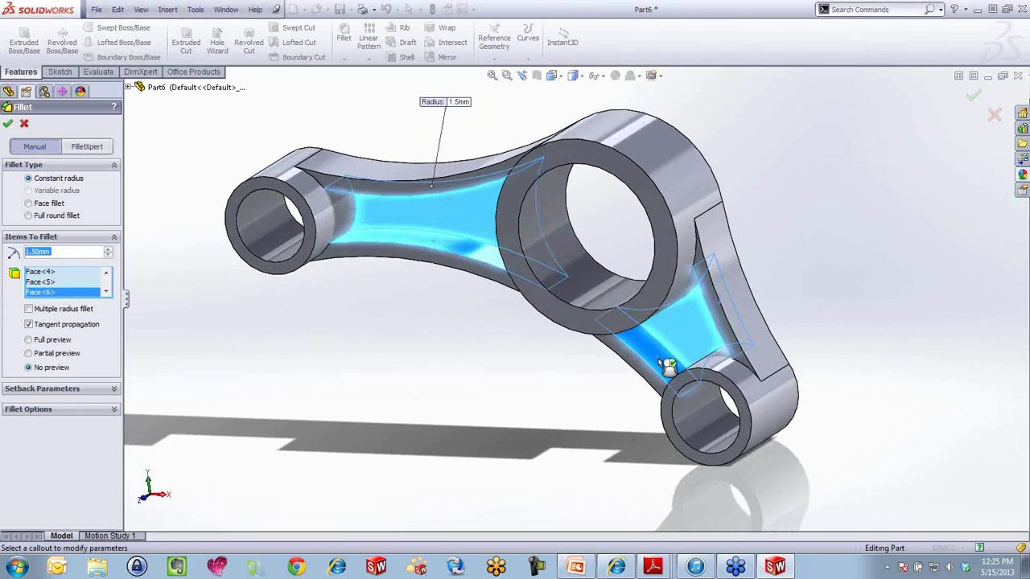
{"action": "key", "text": "Return"}
{"action": "mouse_move", "coordinate": [537, 420]}
{"action": "middle_mouse_down"}
{"action": "mouse_move", "coordinate": [503, 464]}
{"action": "mouse_move", "coordinate": [526, 384]}
{"action": "mouse_move", "coordinate": [565, 400]}
{"action": "mouse_move", "coordinate": [604, 395]}
{"action": "mouse_move", "coordinate": [608, 385]}
{"action": "mouse_move", "coordinate": [587, 410]}
{"action": "mouse_move", "coordinate": [593, 306]}
{"action": "mouse_move", "coordinate": [531, 412]}
{"action": "middle_mouse_up"}
{"action": "left_click", "coordinate": [464, 356]}
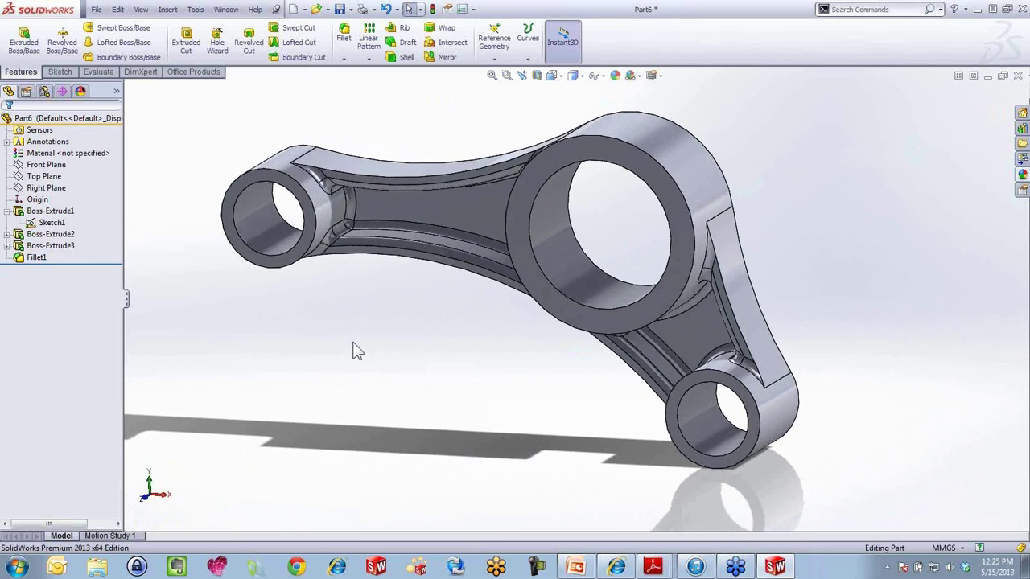
Give the pocket fillet feature a red colour appearance.
{"action": "right_click", "coordinate": [36, 259]}
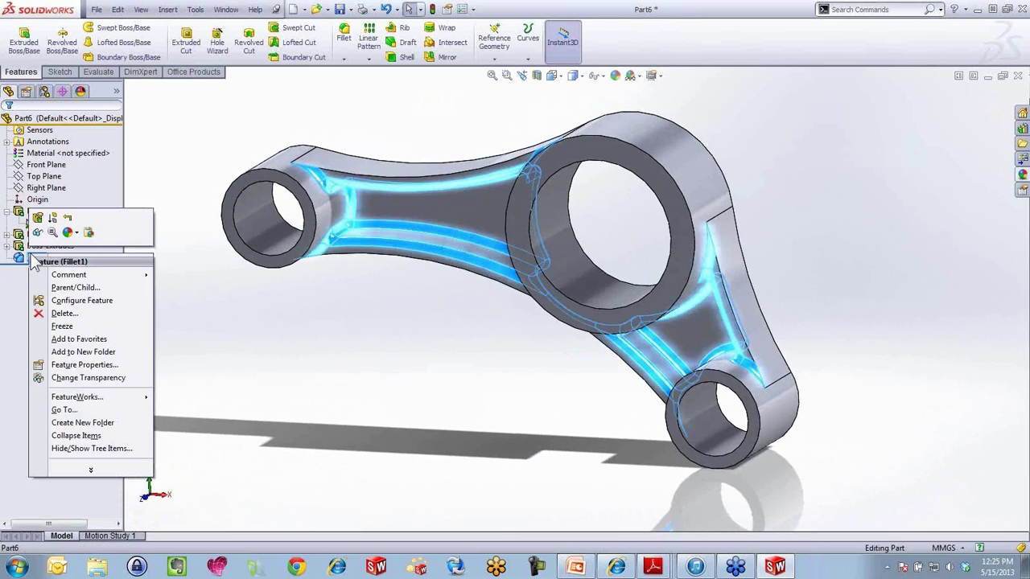
{"action": "left_click", "coordinate": [69, 233]}
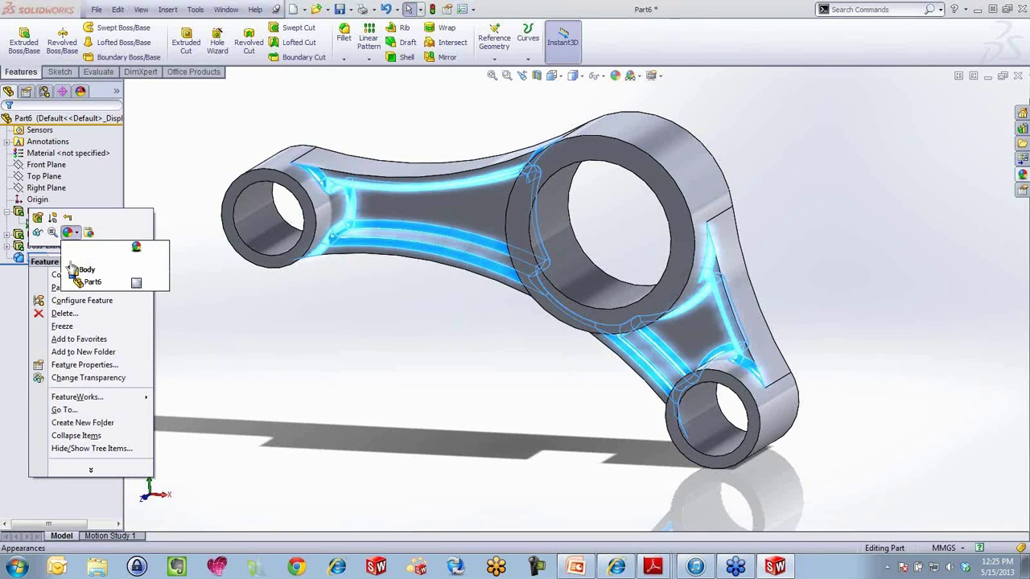
{"action": "left_click", "coordinate": [75, 258]}
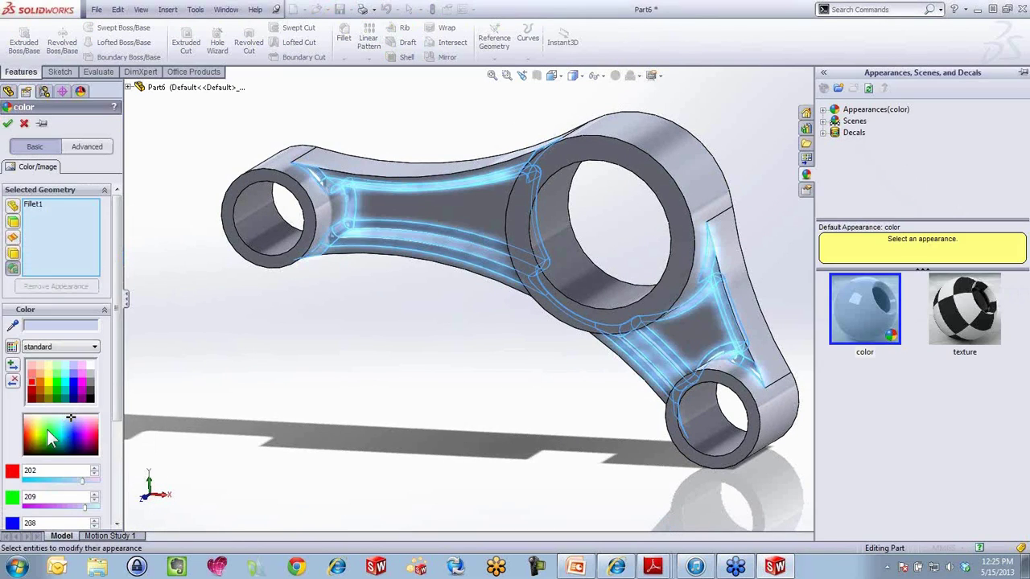
{"action": "left_click", "coordinate": [30, 382]}
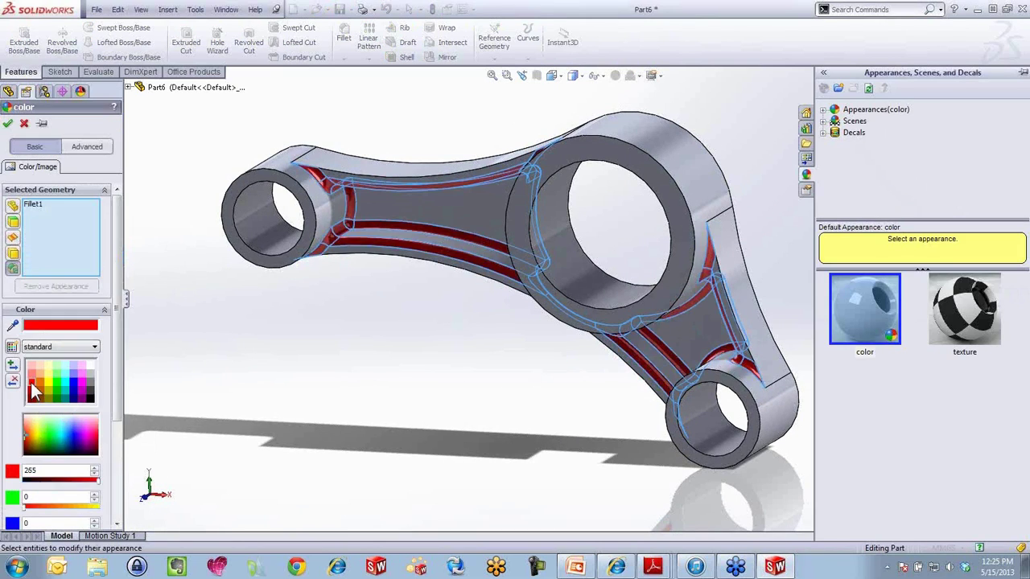
{"action": "left_click", "coordinate": [8, 123]}
{"action": "middle_click_drag", "start_coordinate": [441, 378], "coordinate": [470, 399]}
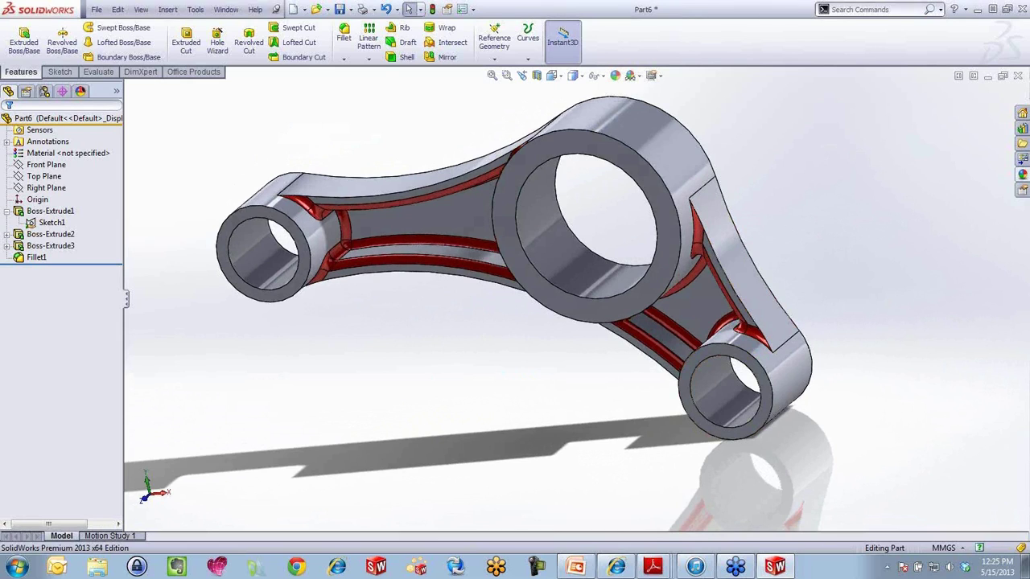
Compare the part with the Model Mania 2013 Phase 1 drawing in Adobe Reader, then close that drawing.
{"action": "left_click_drag", "start_coordinate": [1029, 40], "coordinate": [489, 42]}
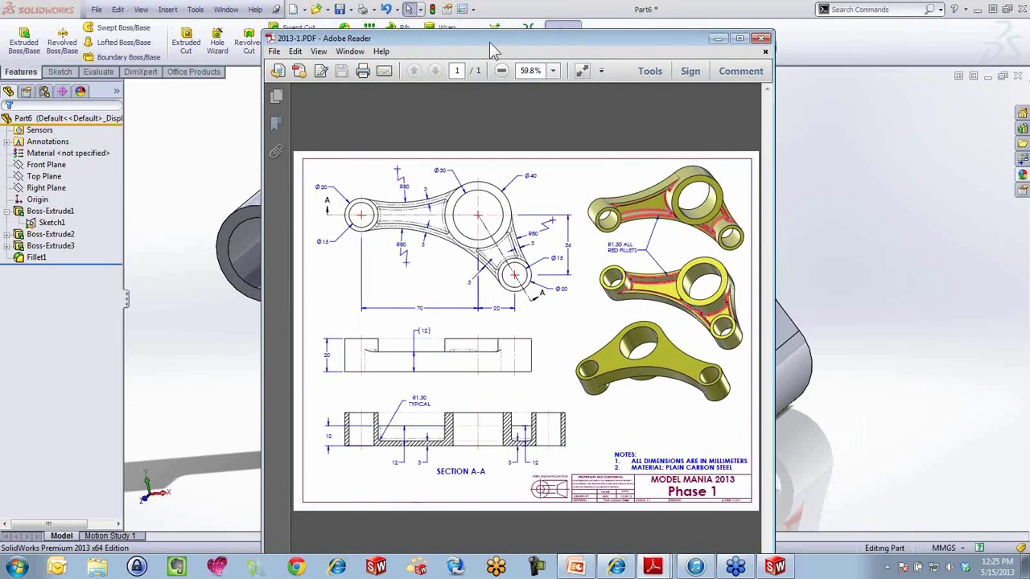
{"action": "left_click", "coordinate": [740, 40]}
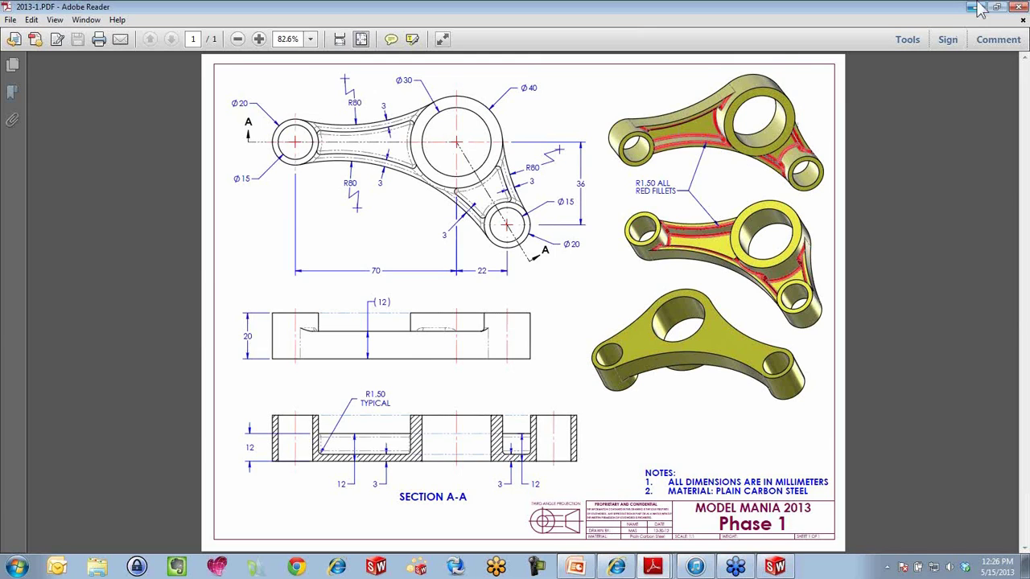
{"action": "left_click", "coordinate": [1019, 8]}
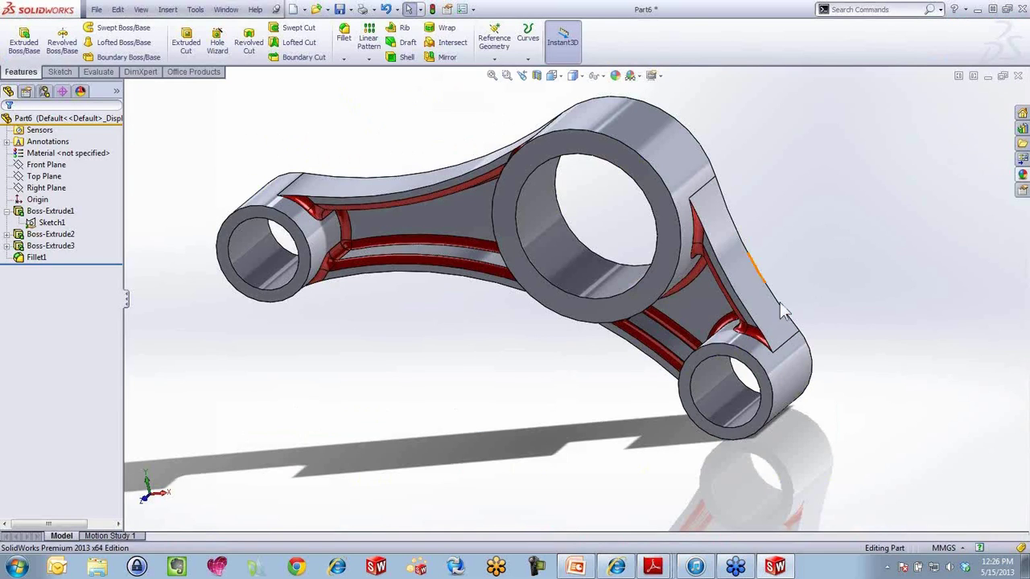
Switch to 2013-2.PDF in Adobe Reader and examine the Phase 2 changes to the ring positions and webs.
{"action": "mouse_move", "coordinate": [653, 568]}
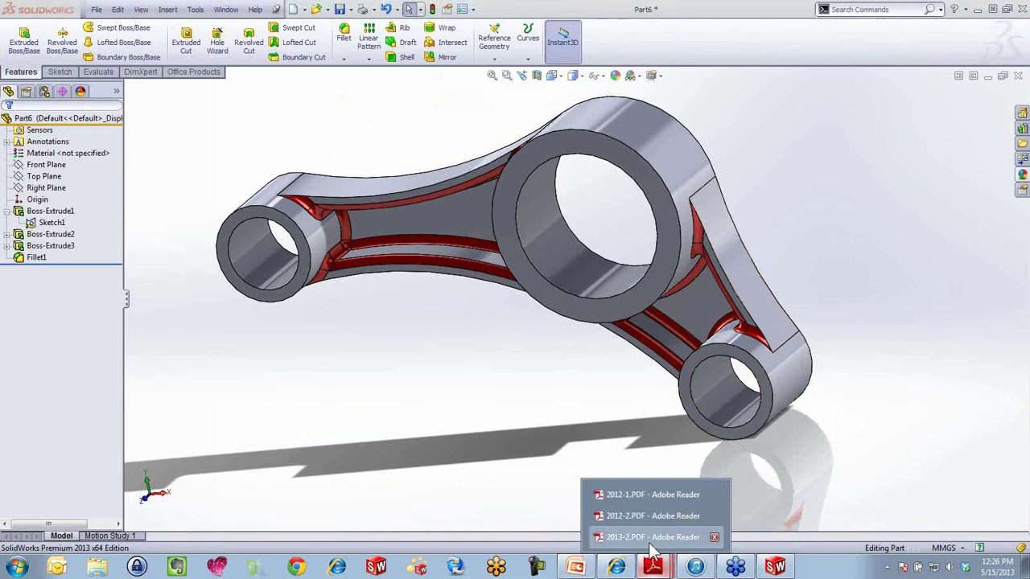
{"action": "left_click", "coordinate": [647, 536]}
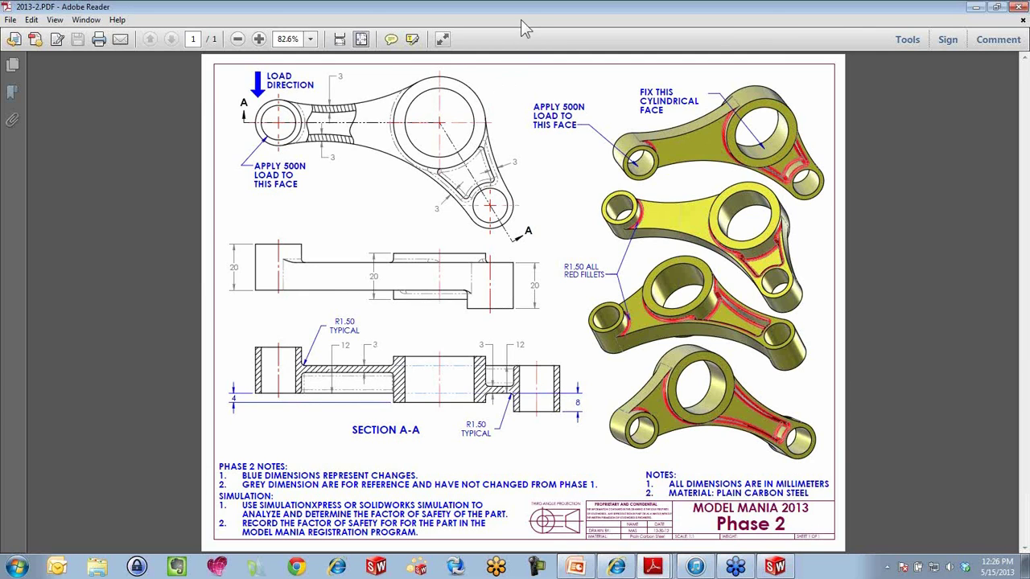
{"action": "left_click_drag", "start_coordinate": [521, 9], "coordinate": [1029, 128]}
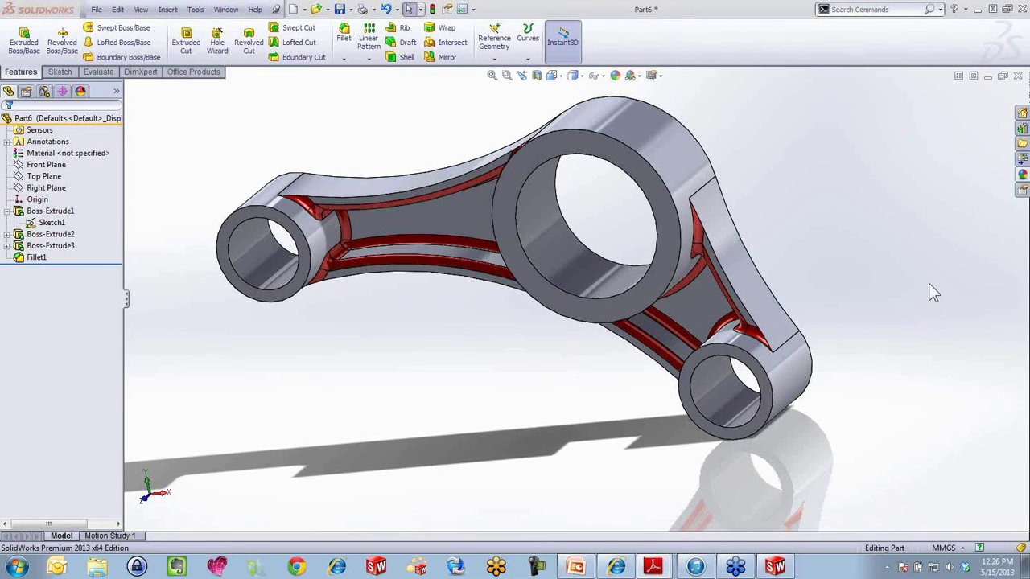
Collapse Boss-Extrude1 in the feature tree and roll the model back to just after it.
{"action": "middle_click_drag", "start_coordinate": [532, 400], "coordinate": [450, 378]}
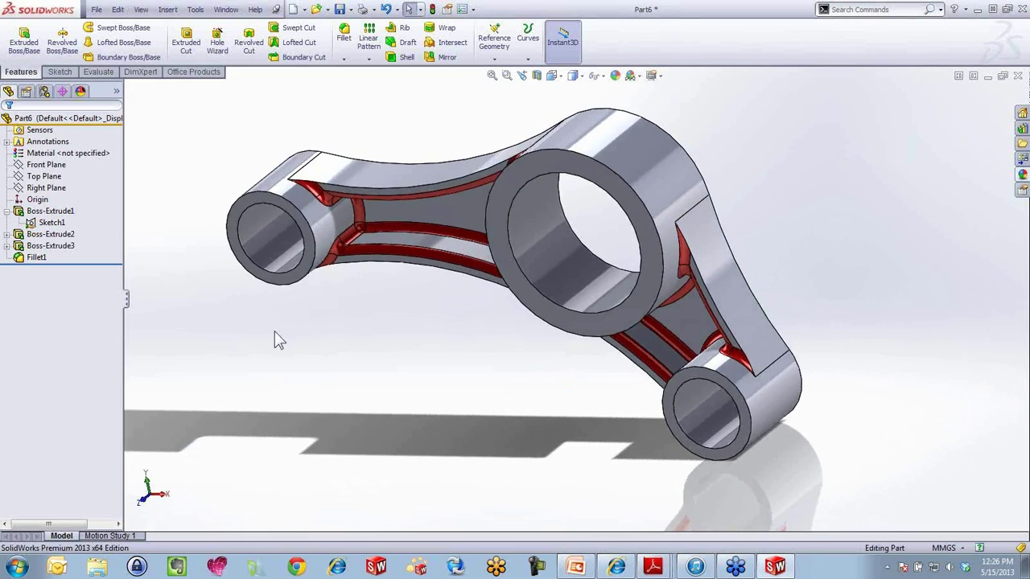
{"action": "left_click", "coordinate": [9, 211]}
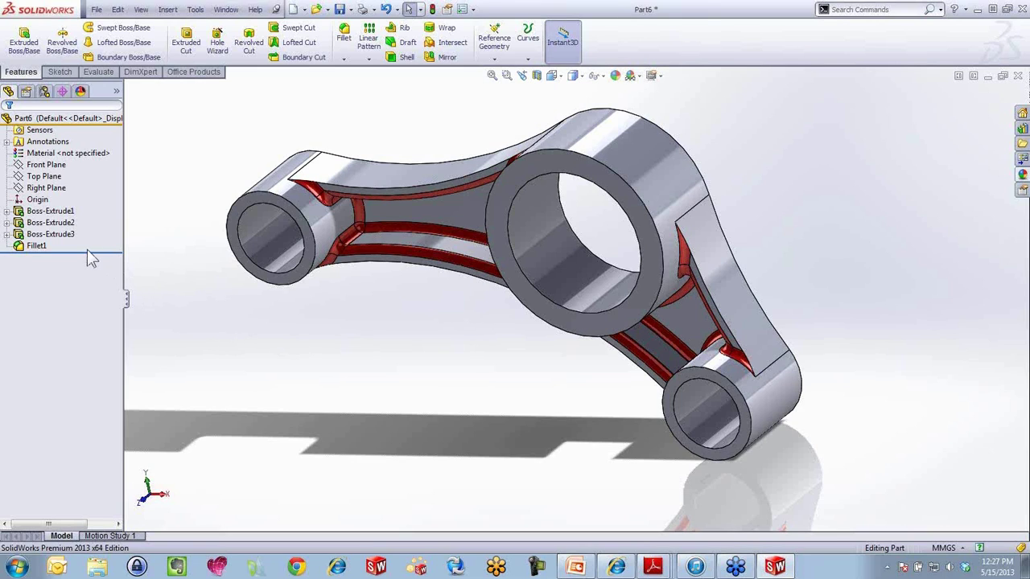
{"action": "left_click_drag", "start_coordinate": [94, 251], "coordinate": [92, 223]}
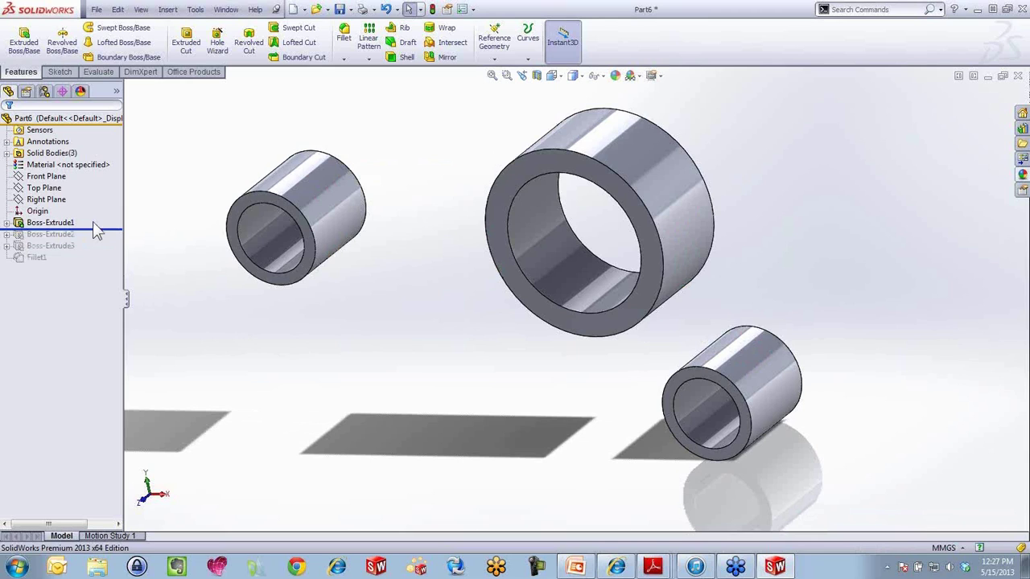
{"action": "middle_click_drag", "start_coordinate": [533, 398], "coordinate": [535, 418]}
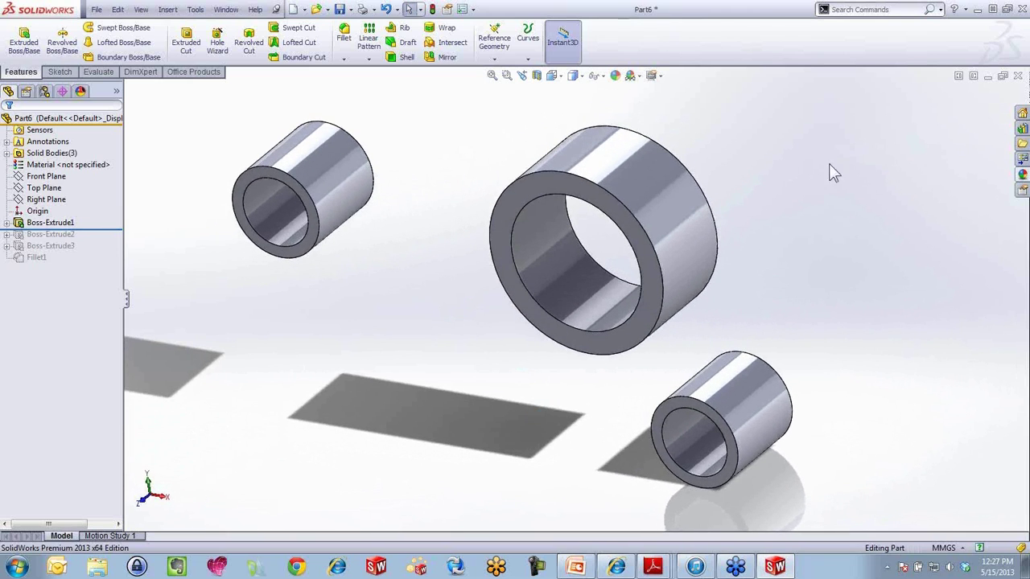
Search the commands for "move", start Move/Copy Bodies and look at its constraint settings before returning to the translate options.
{"action": "left_click", "coordinate": [940, 9]}
{"action": "left_click", "coordinate": [898, 63]}
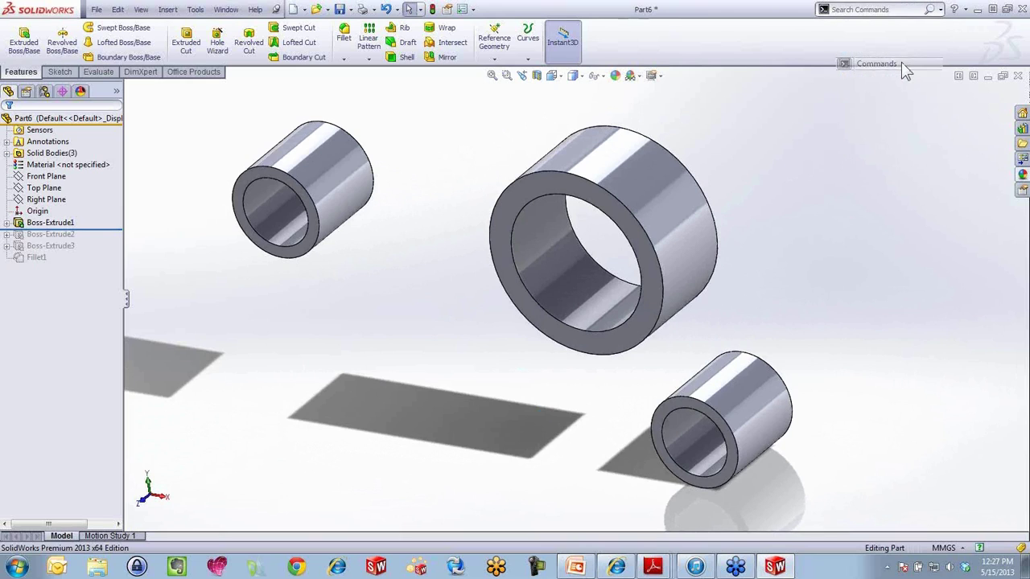
{"action": "left_click", "coordinate": [884, 10]}
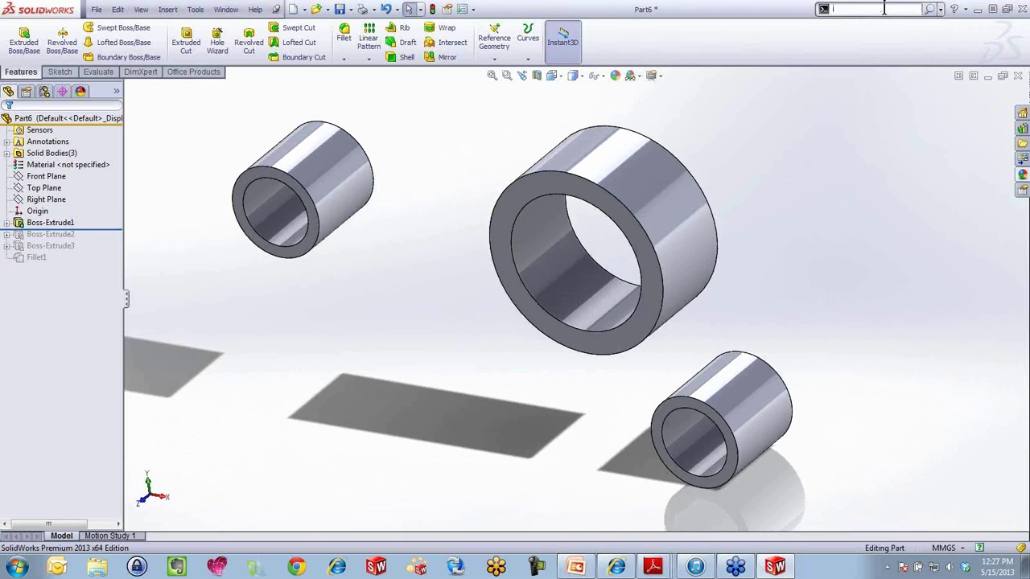
{"action": "type", "text": "move"}
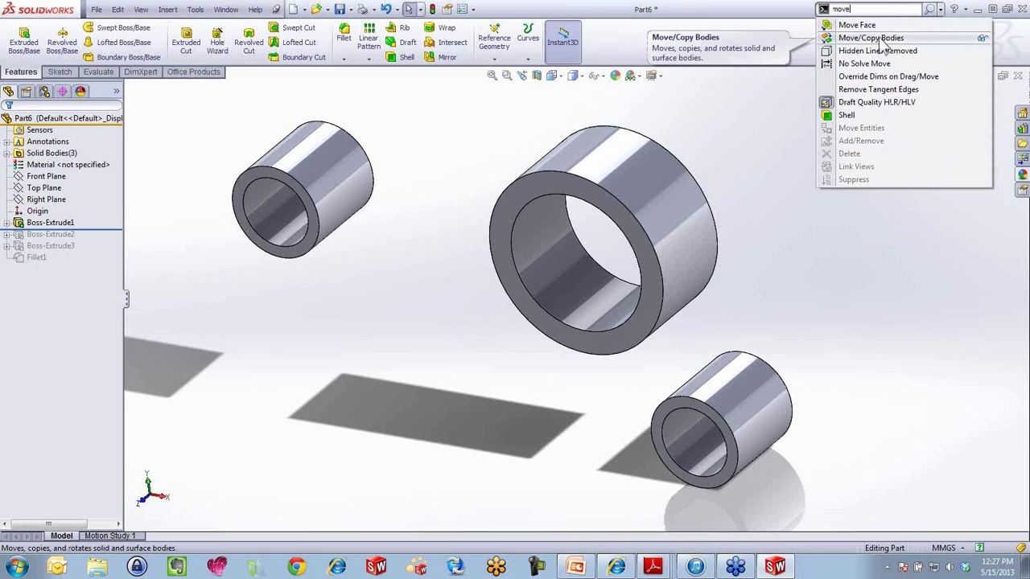
{"action": "left_click", "coordinate": [879, 39]}
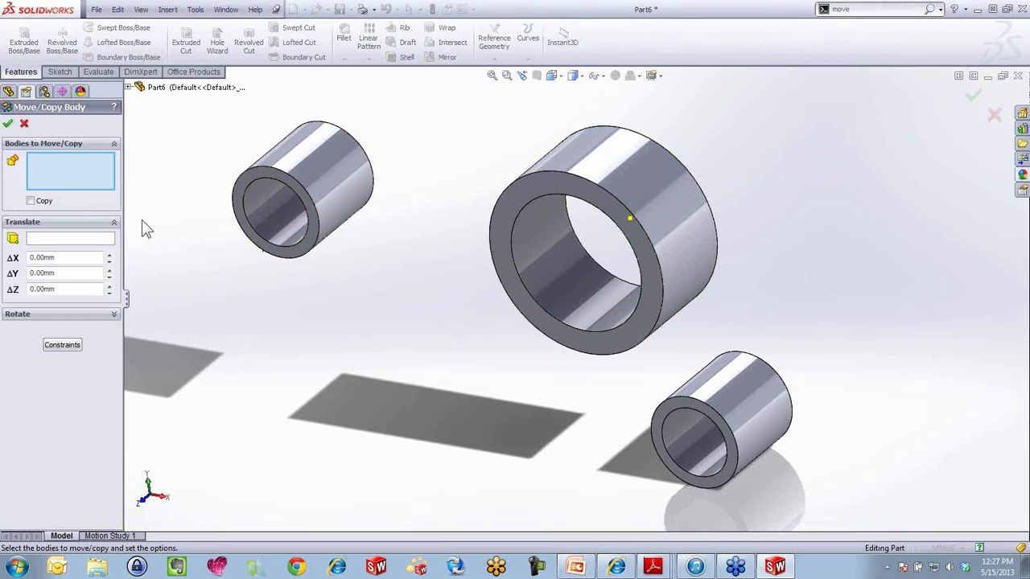
{"action": "left_click", "coordinate": [62, 343]}
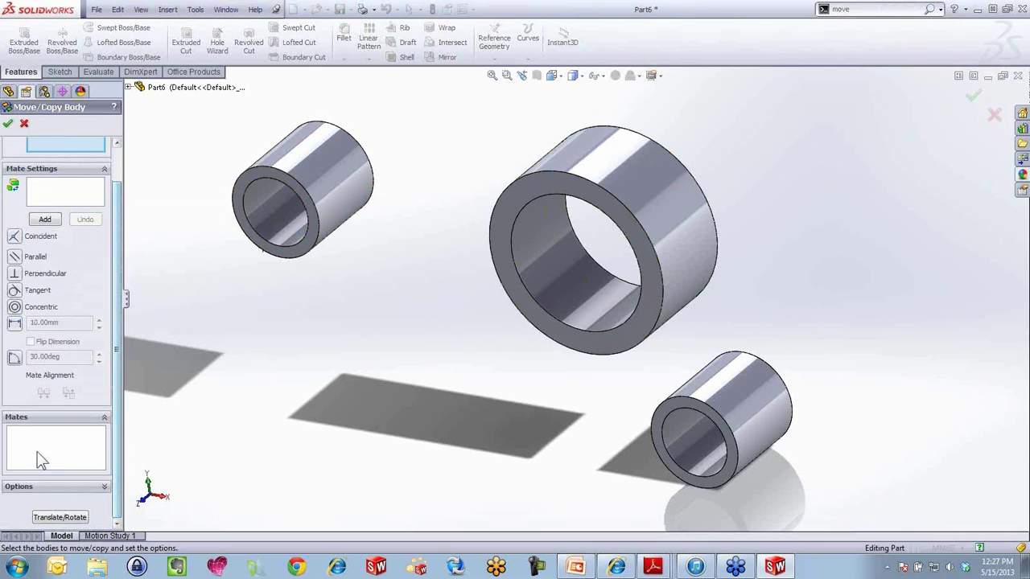
{"action": "left_click", "coordinate": [38, 517]}
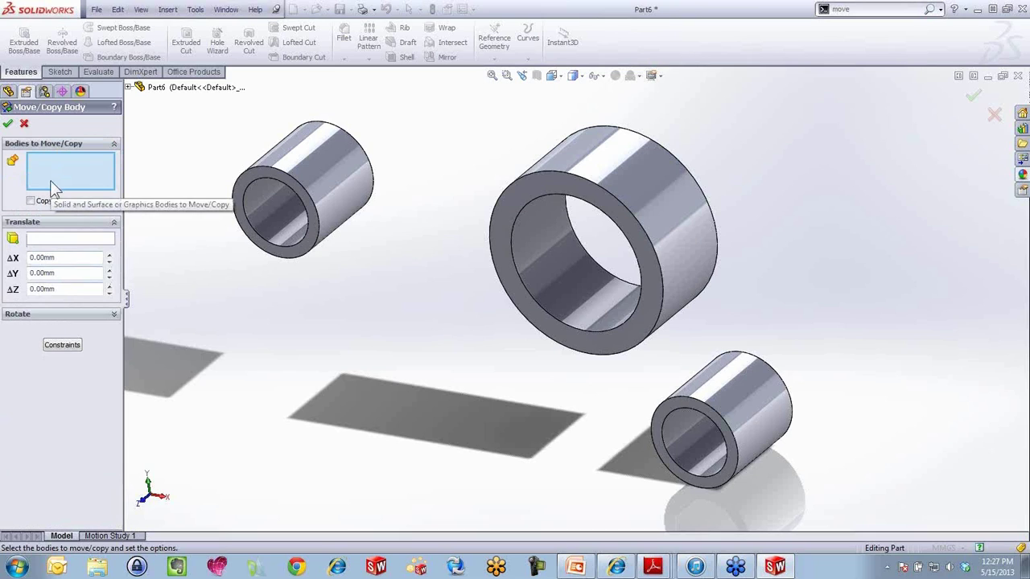
Translate the large central ring body by -4 mm in Z and finish the move.
{"action": "left_click", "coordinate": [641, 206]}
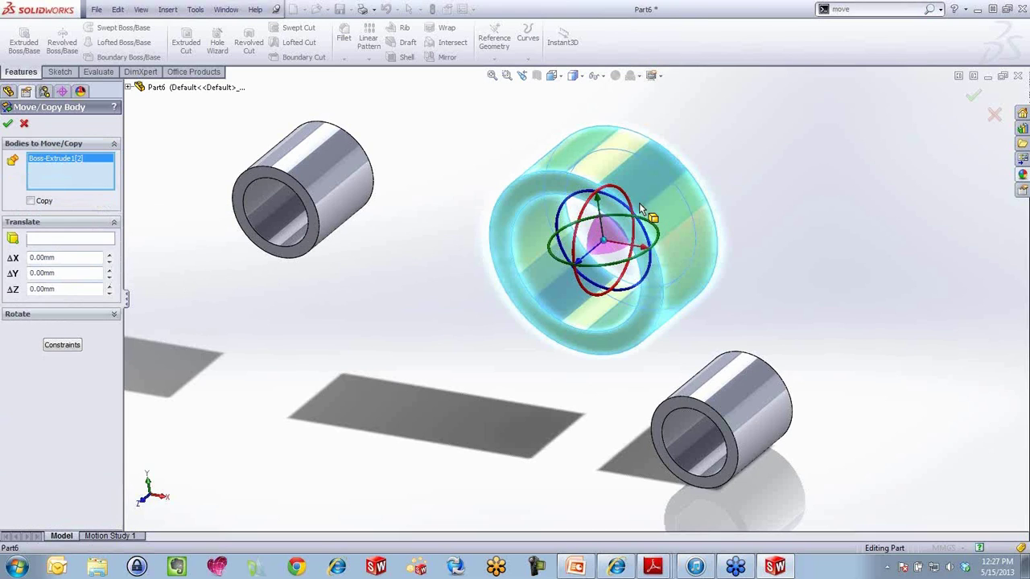
{"action": "mouse_move", "coordinate": [603, 242]}
{"action": "left_mouse_down"}
{"action": "mouse_move", "coordinate": [588, 255]}
{"action": "mouse_move", "coordinate": [616, 238]}
{"action": "mouse_move", "coordinate": [564, 275]}
{"action": "mouse_move", "coordinate": [602, 296]}
{"action": "mouse_move", "coordinate": [663, 239]}
{"action": "mouse_move", "coordinate": [681, 246]}
{"action": "mouse_move", "coordinate": [581, 342]}
{"action": "mouse_move", "coordinate": [631, 238]}
{"action": "mouse_move", "coordinate": [616, 233]}
{"action": "left_mouse_up"}
{"action": "left_click_drag", "start_coordinate": [71, 289], "coordinate": [4, 302]}
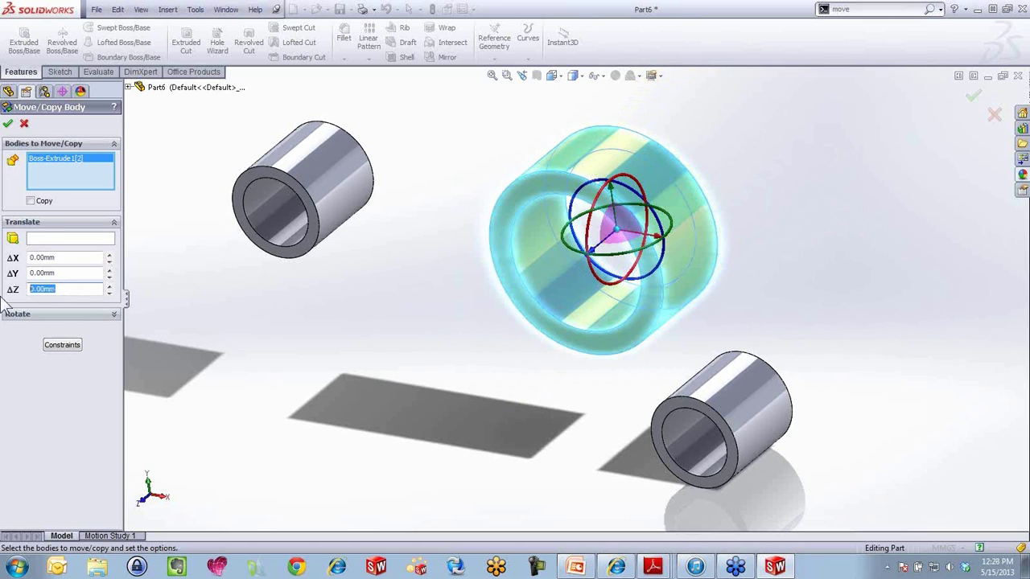
{"action": "type", "text": "-"}
{"action": "type", "text": "1"}
{"action": "key", "text": "Return"}
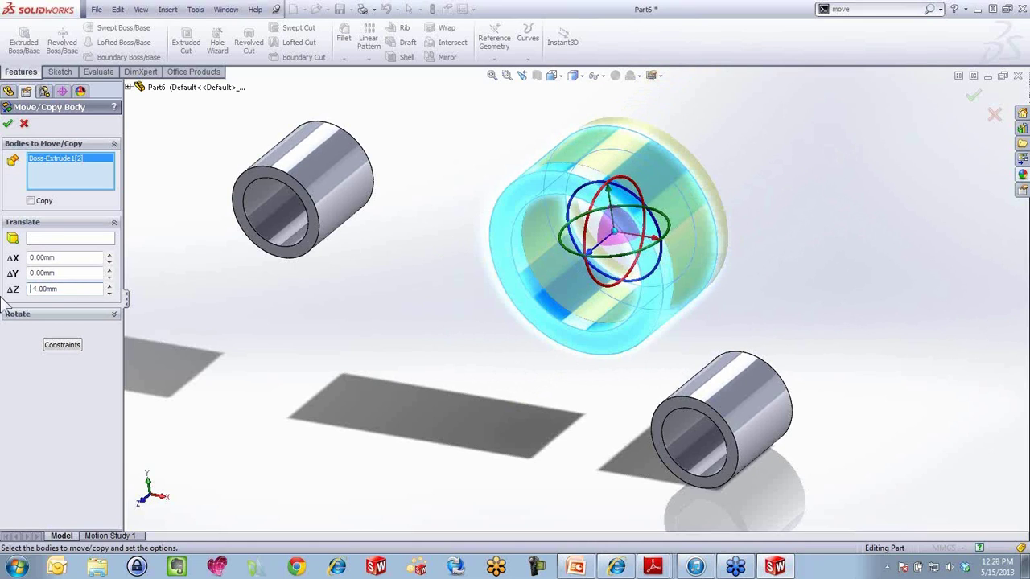
{"action": "left_click", "coordinate": [7, 123]}
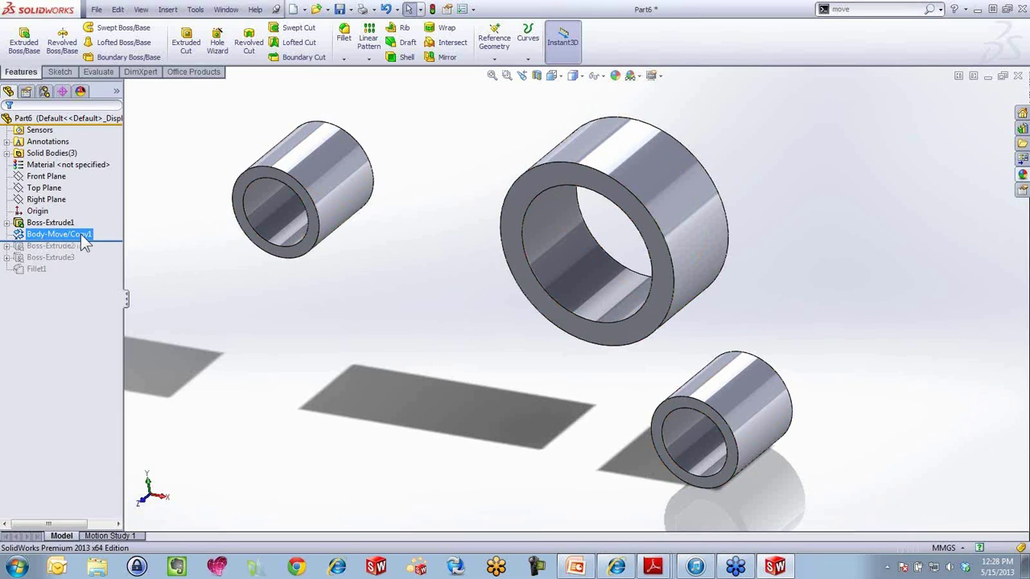
{"action": "left_click", "coordinate": [342, 310]}
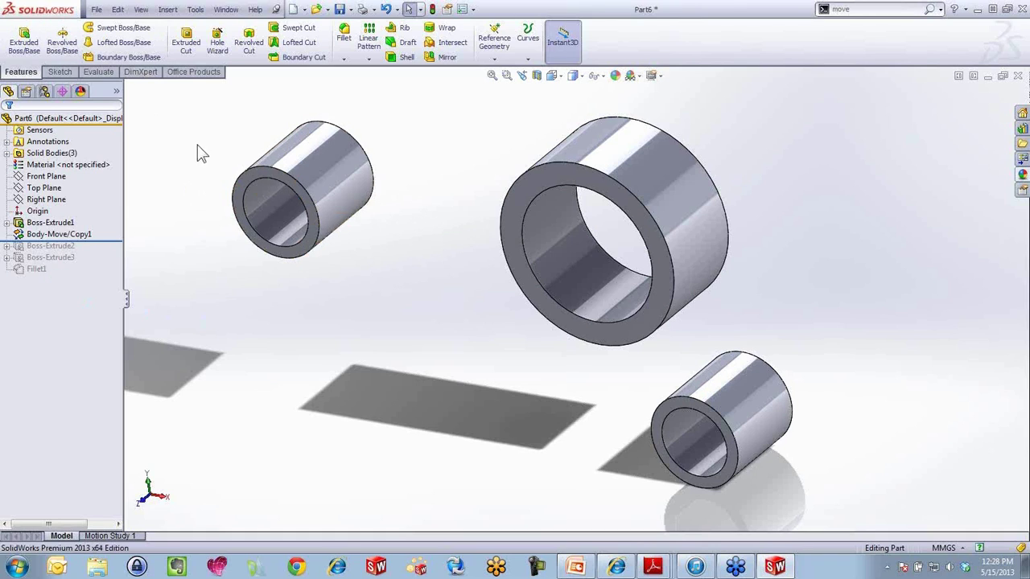
Move the small lower-right ring body by -8 mm in Z with a second Move/Copy Body feature.
{"action": "left_click", "coordinate": [168, 10]}
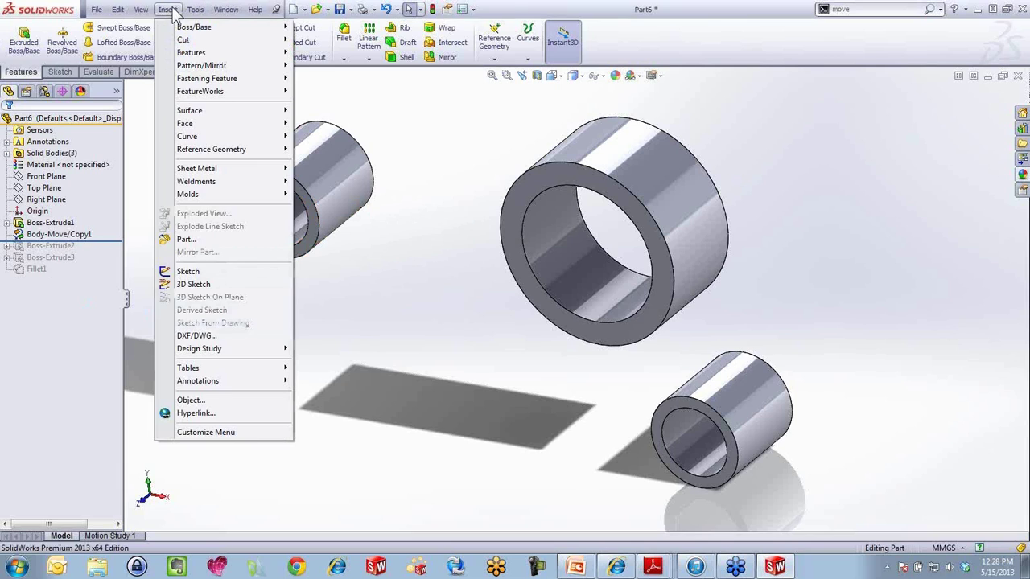
{"action": "mouse_move", "coordinate": [193, 52]}
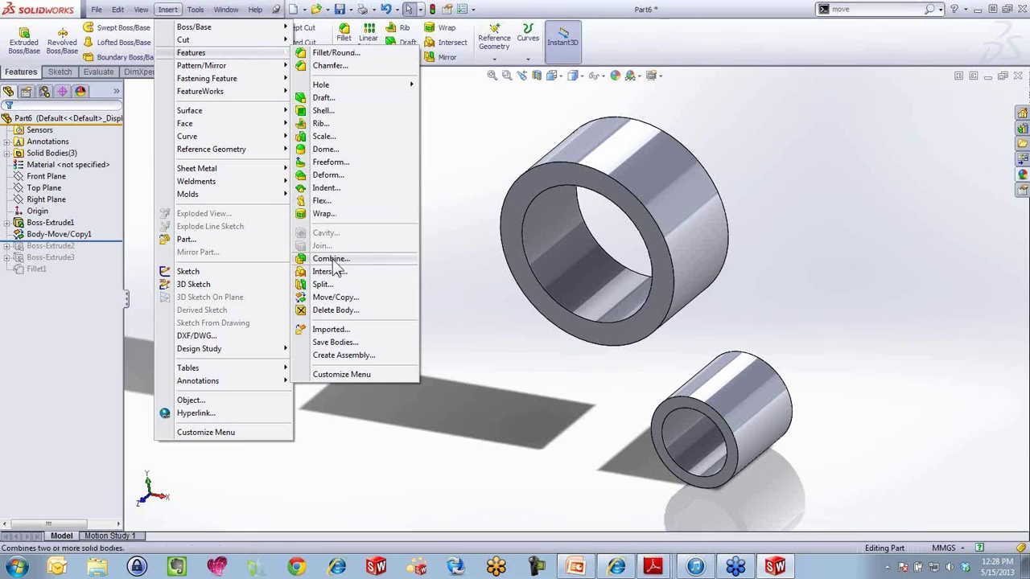
{"action": "left_click", "coordinate": [333, 297]}
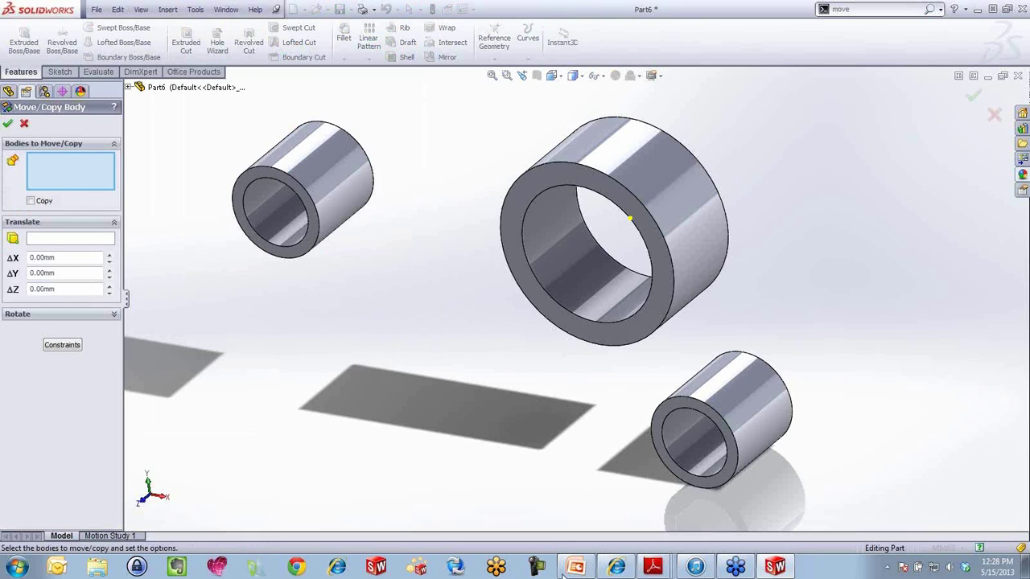
{"action": "left_click", "coordinate": [776, 438]}
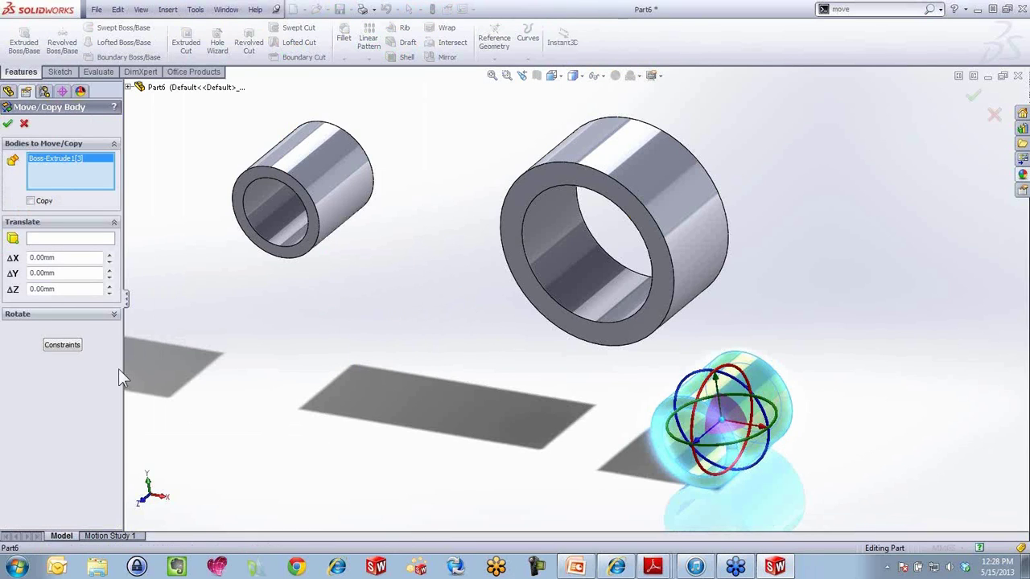
{"action": "double_click", "coordinate": [73, 290]}
{"action": "type", "text": "-8."}
{"action": "key", "text": "Return"}
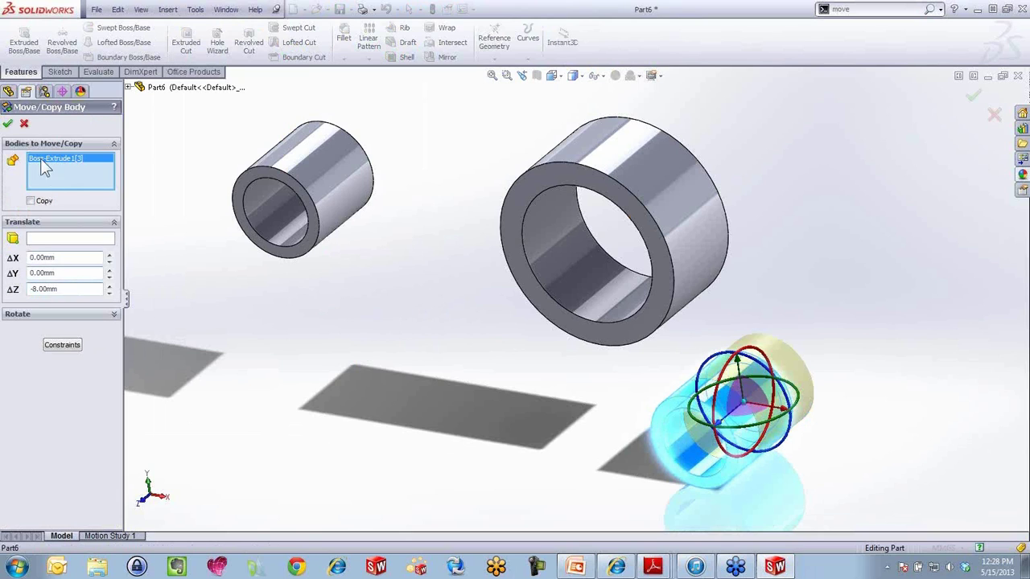
{"action": "left_click", "coordinate": [7, 123]}
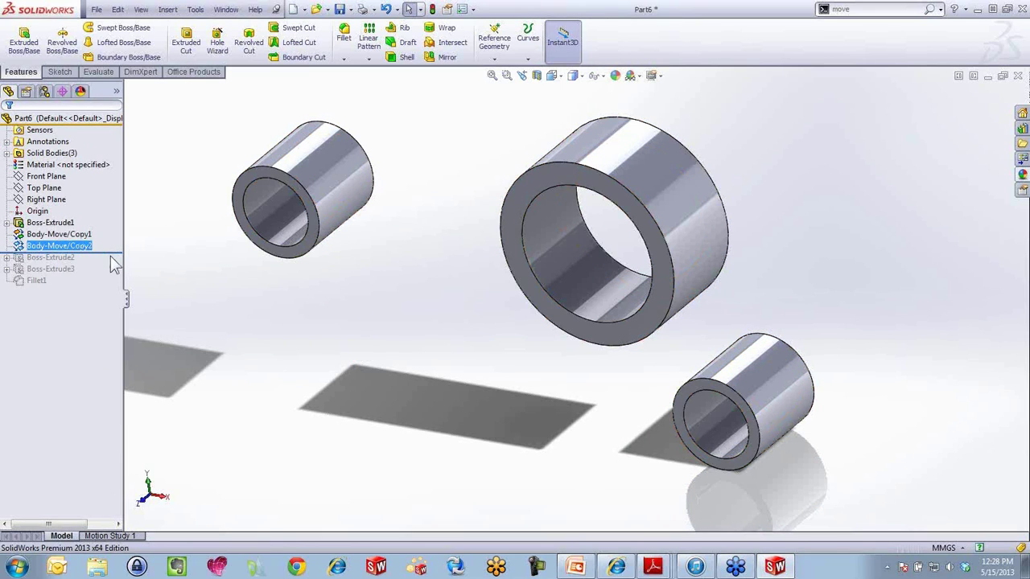
{"action": "left_click", "coordinate": [346, 303]}
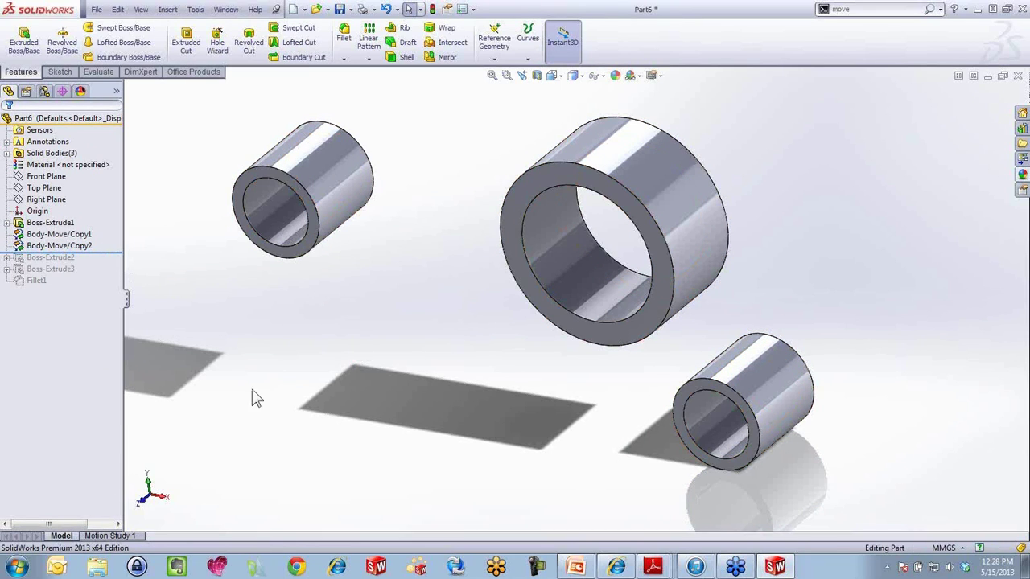
Roll the model forward past Fillet1 to rebuild the webs and fillets on the moved rings, and inspect the part.
{"action": "left_click_drag", "start_coordinate": [105, 255], "coordinate": [105, 275]}
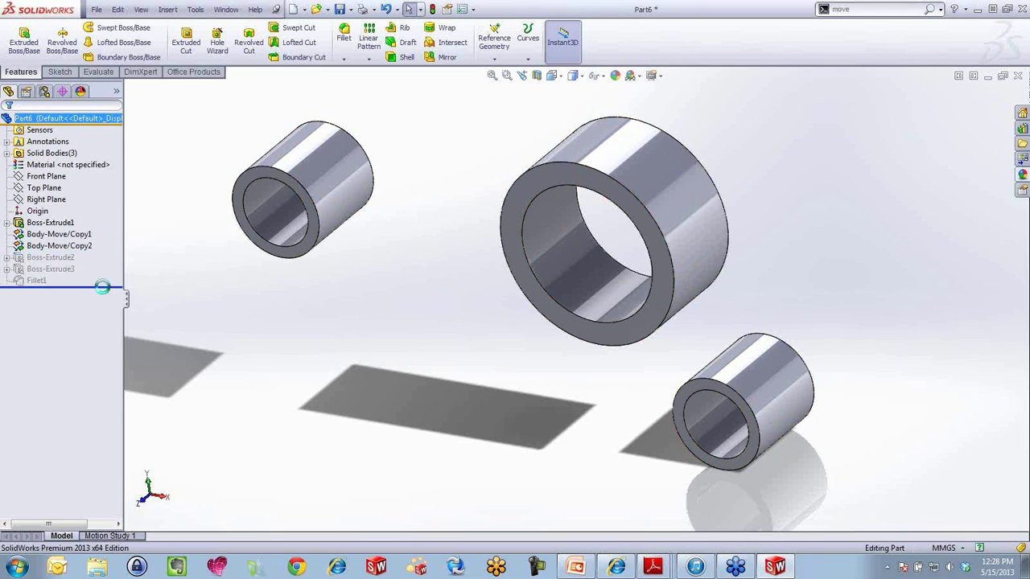
{"action": "middle_click_drag", "start_coordinate": [365, 358], "coordinate": [245, 378]}
{"action": "left_click", "coordinate": [50, 213]}
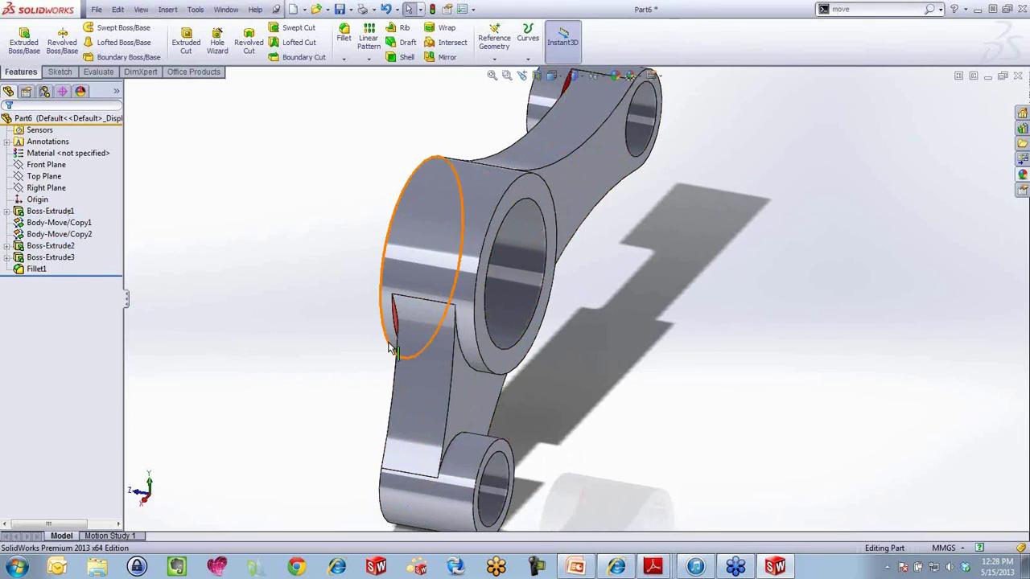
Examine the filleted webs between the moved rings from several angles, focusing on the recessed web face of the long arm.
{"action": "middle_click_drag", "start_coordinate": [564, 373], "coordinate": [674, 366]}
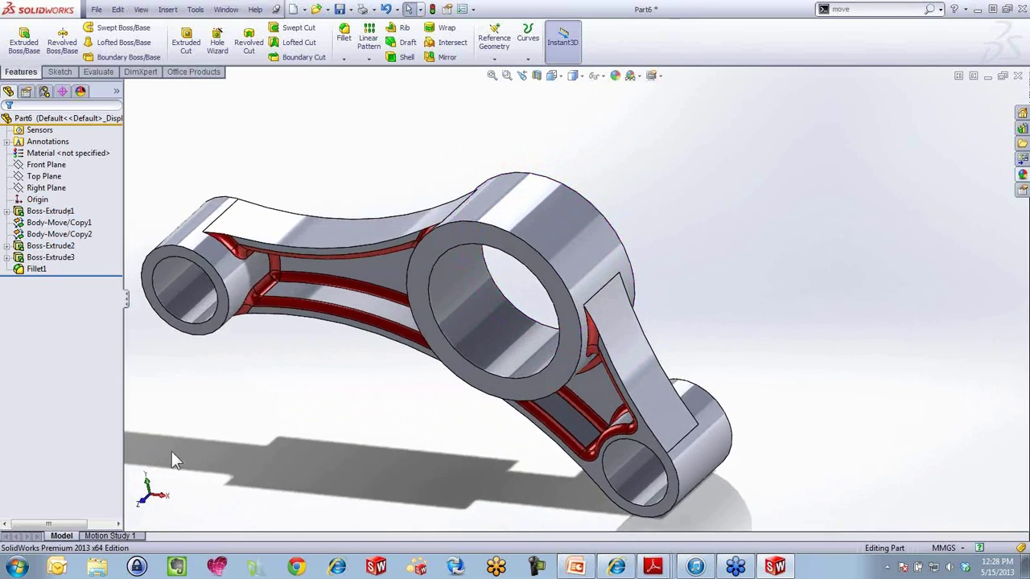
{"action": "middle_click_drag", "start_coordinate": [269, 427], "coordinate": [539, 350]}
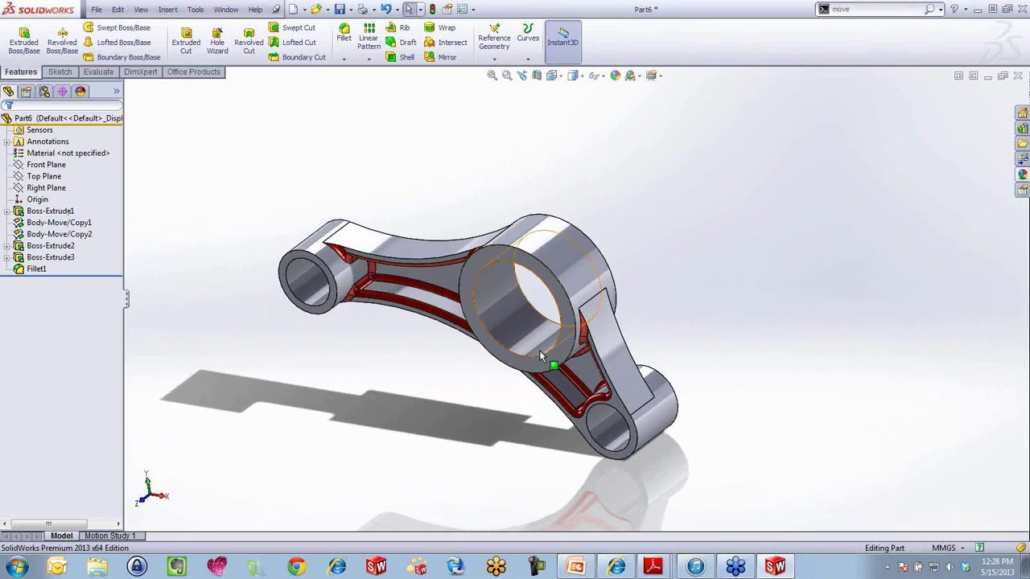
{"action": "scroll", "coordinate": [515, 342], "scroll_direction": "down", "scroll_amount": 3}
{"action": "mouse_move", "coordinate": [443, 375]}
{"action": "middle_mouse_down"}
{"action": "mouse_move", "coordinate": [443, 352]}
{"action": "mouse_move", "coordinate": [447, 362]}
{"action": "middle_mouse_up"}
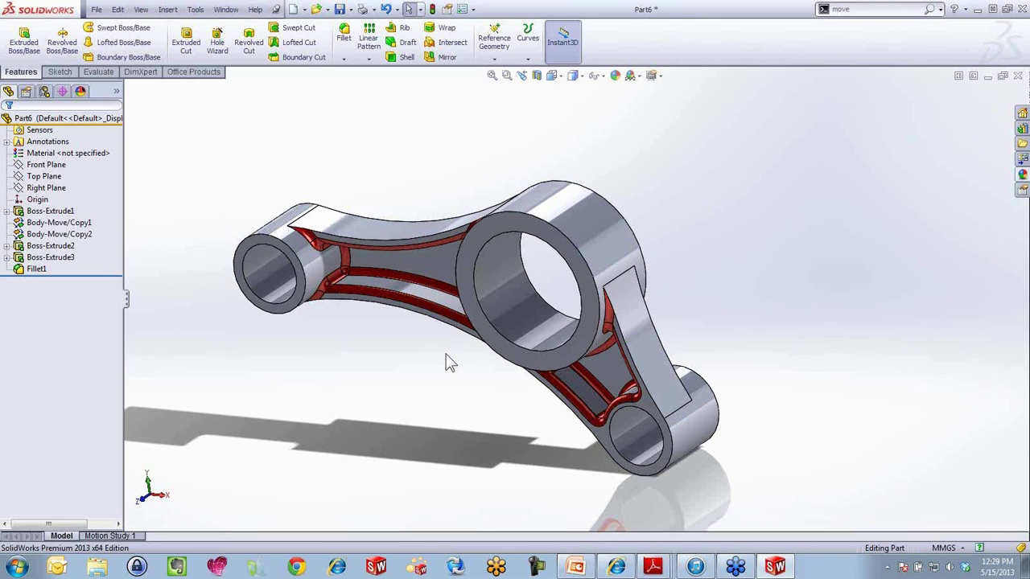
{"action": "scroll", "coordinate": [441, 273], "scroll_direction": "down", "scroll_amount": 2}
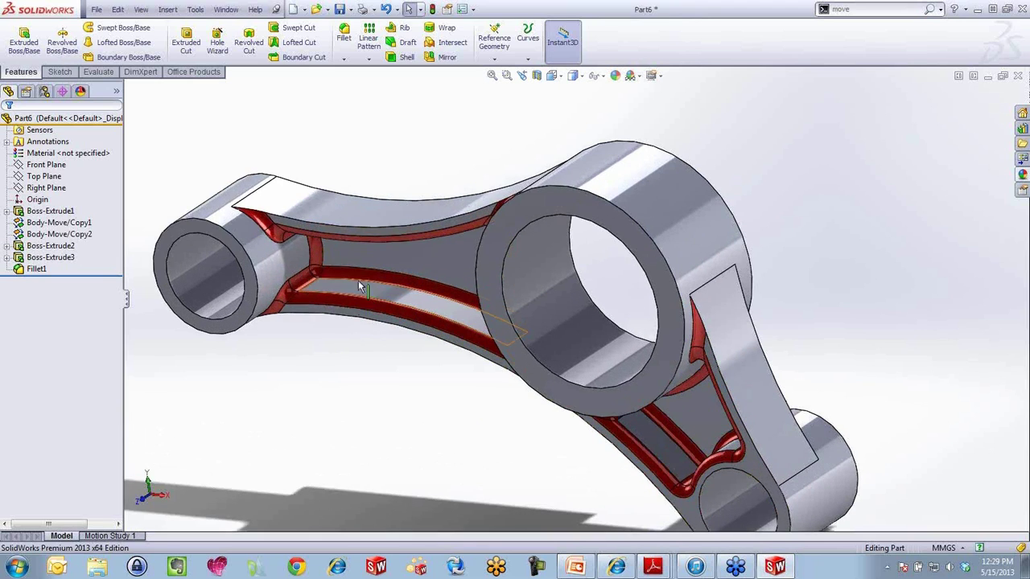
{"action": "left_click", "coordinate": [411, 256]}
{"action": "middle_click_drag", "start_coordinate": [416, 386], "coordinate": [354, 340]}
{"action": "middle_click_drag", "start_coordinate": [402, 307], "coordinate": [333, 413]}
{"action": "middle_click_drag", "start_coordinate": [570, 294], "coordinate": [529, 302]}
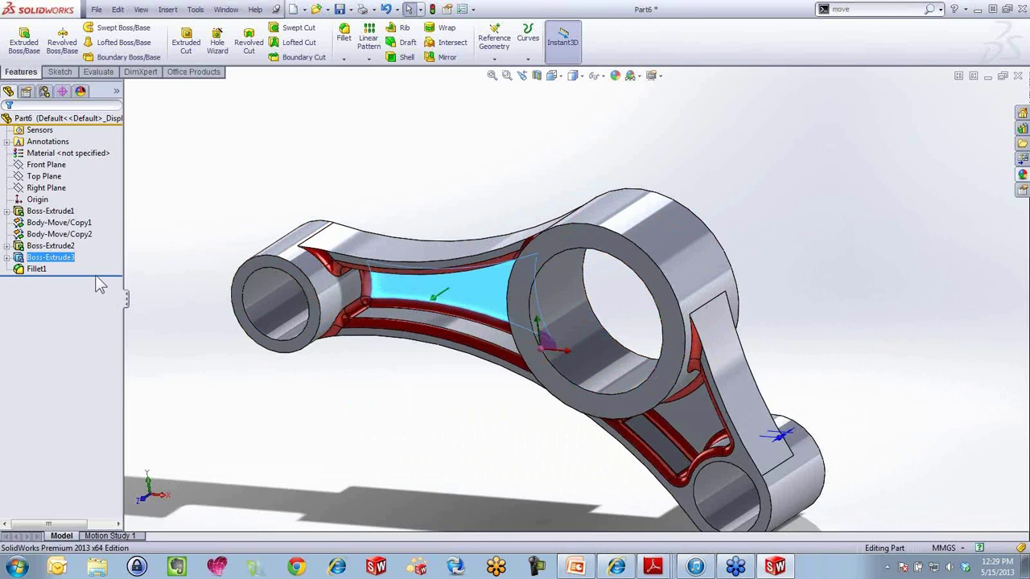
Roll the model back before Fillet1 and remove the long arm's web region from the selected contours of Boss-Extrude3.
{"action": "left_click_drag", "start_coordinate": [97, 276], "coordinate": [97, 268]}
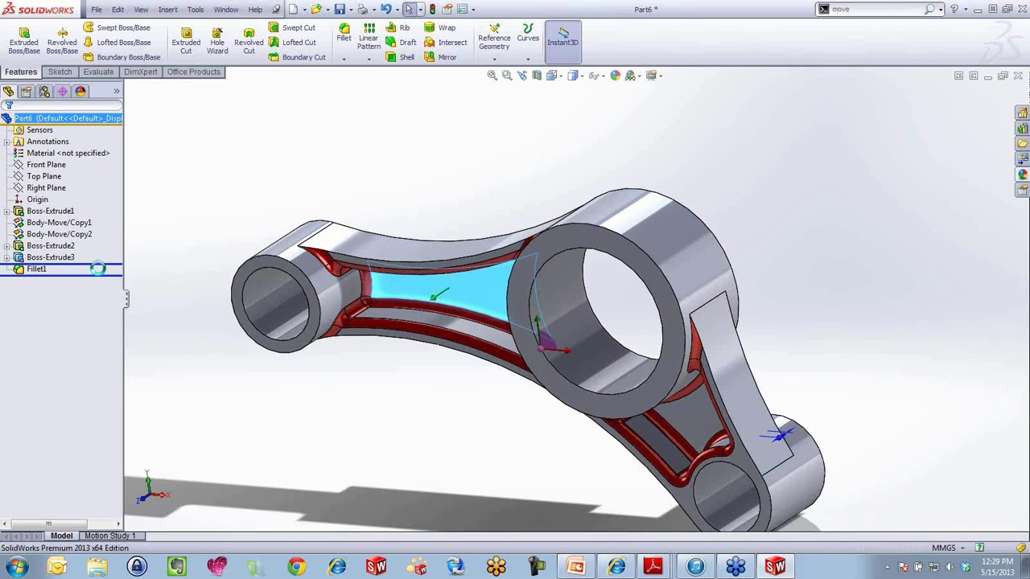
{"action": "middle_click_drag", "start_coordinate": [360, 386], "coordinate": [356, 361]}
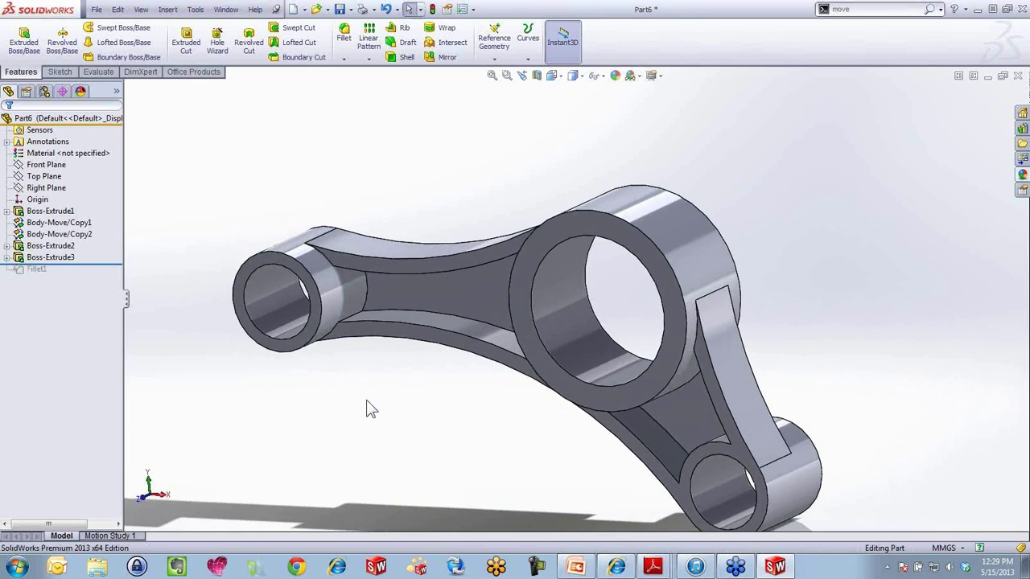
{"action": "left_click", "coordinate": [41, 259]}
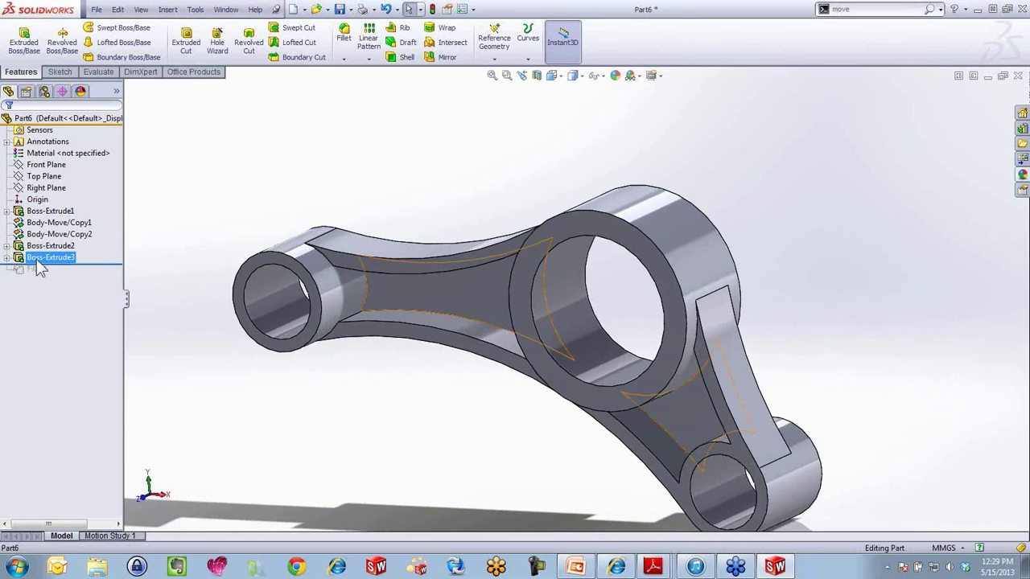
{"action": "left_click", "coordinate": [46, 223]}
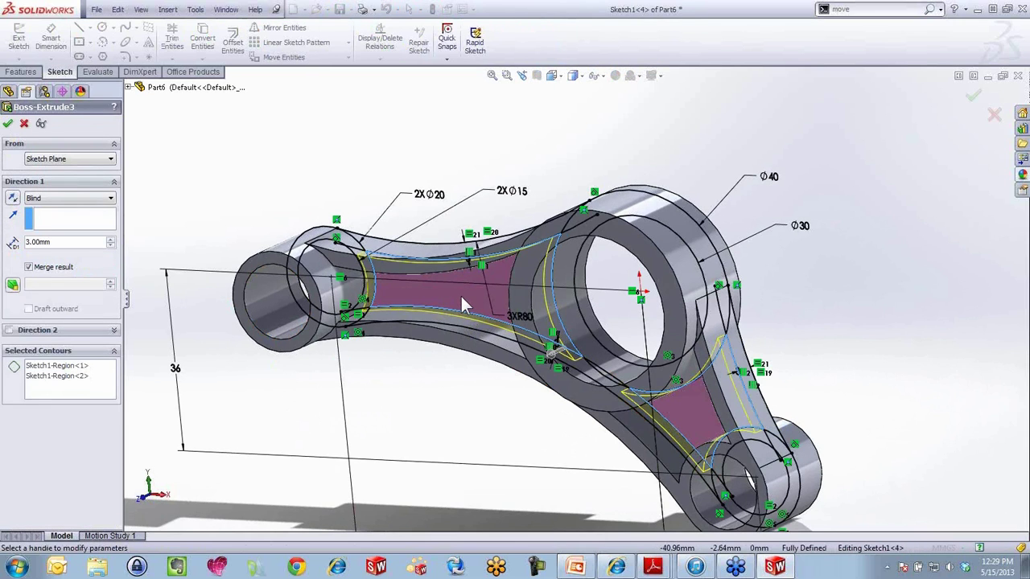
{"action": "left_click", "coordinate": [46, 397]}
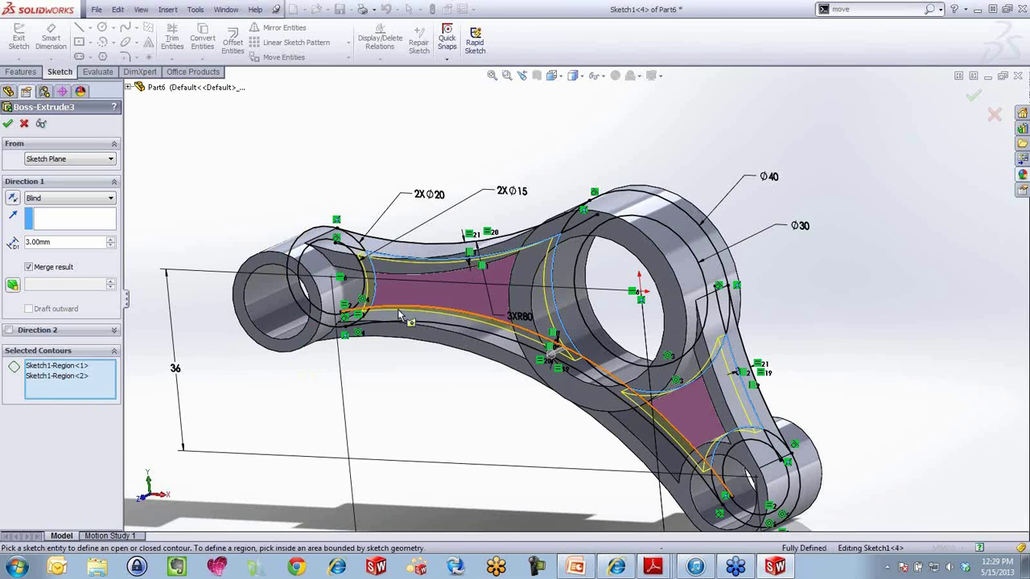
{"action": "left_click", "coordinate": [448, 300]}
{"action": "right_click", "coordinate": [448, 300]}
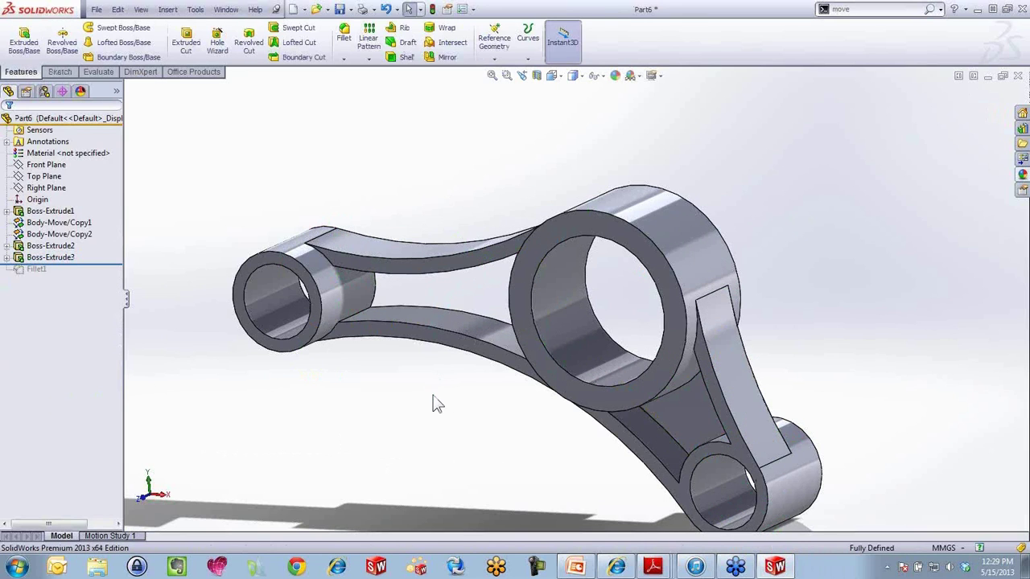
Check the web still made by Boss-Extrude3 and select Sketch1 under Boss-Extrude1.
{"action": "left_click", "coordinate": [48, 258]}
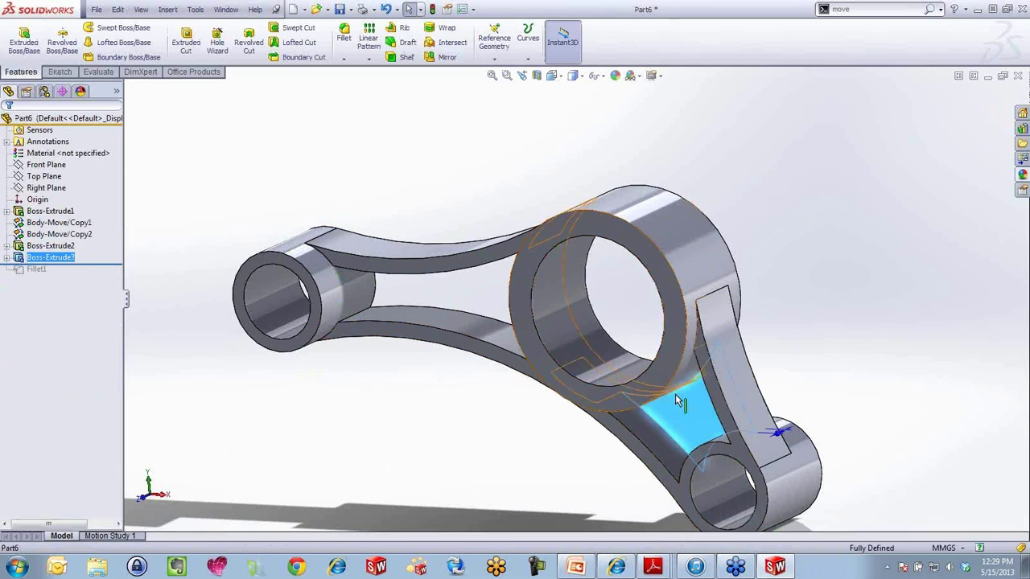
{"action": "left_click", "coordinate": [310, 428]}
{"action": "middle_click_drag", "start_coordinate": [309, 427], "coordinate": [341, 421]}
{"action": "left_click", "coordinate": [6, 211]}
{"action": "left_click", "coordinate": [42, 224]}
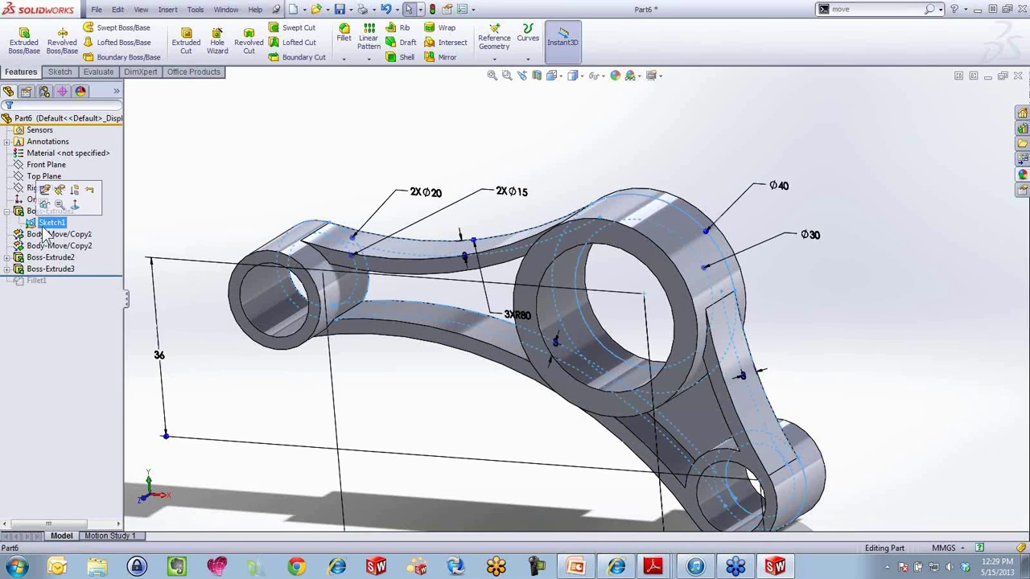
Start a boss extrusion of Sketch1 that begins from the front vertex where the long arm's inner edge meets its small boss.
{"action": "key", "text": "s"}
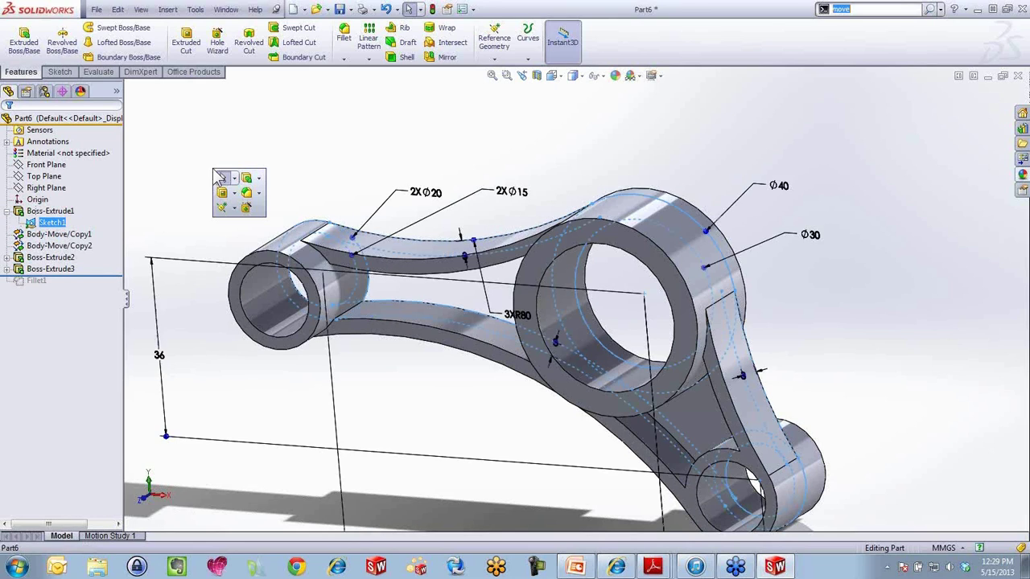
{"action": "left_click", "coordinate": [245, 178]}
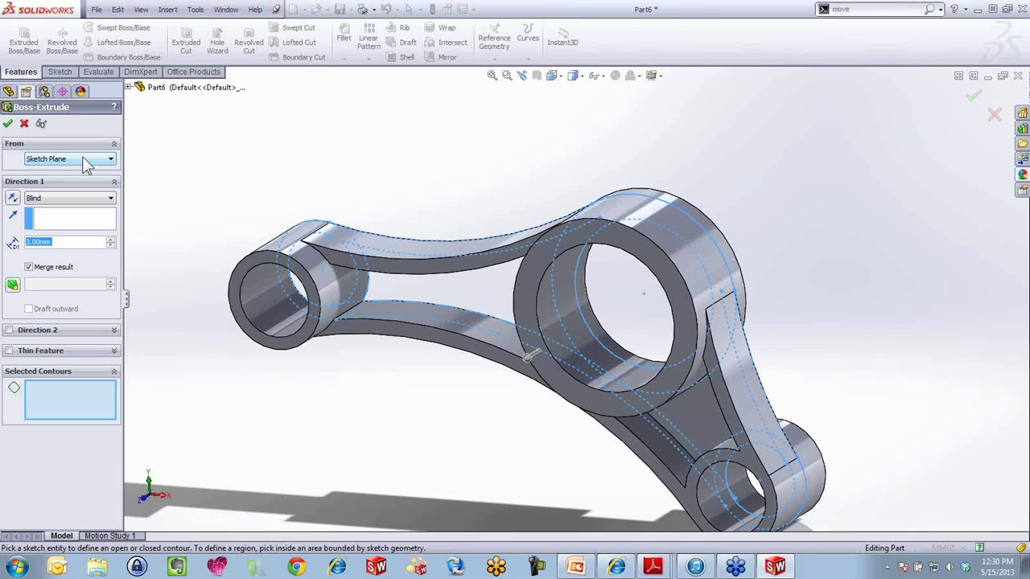
{"action": "left_click", "coordinate": [87, 164]}
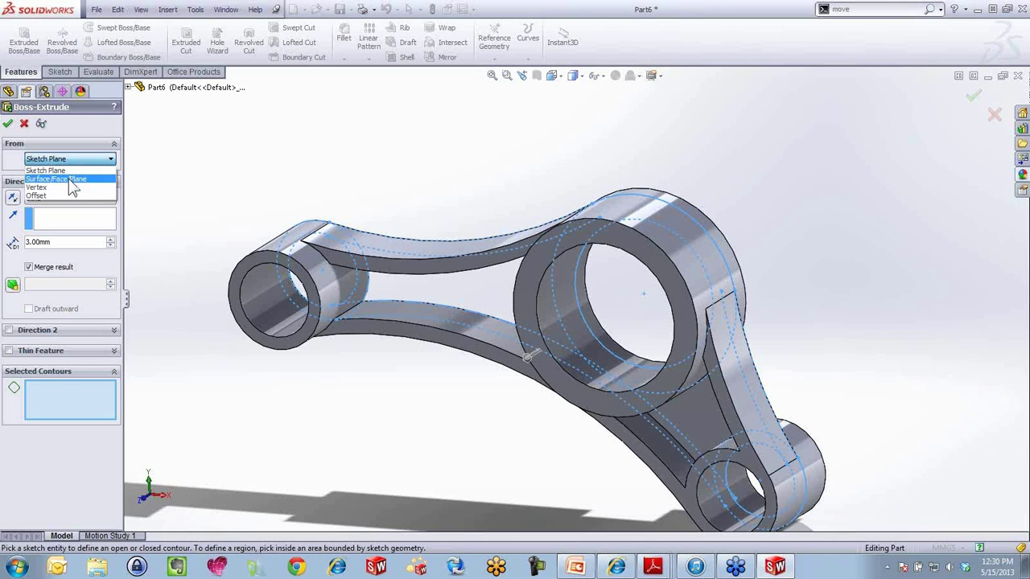
{"action": "left_click", "coordinate": [70, 186]}
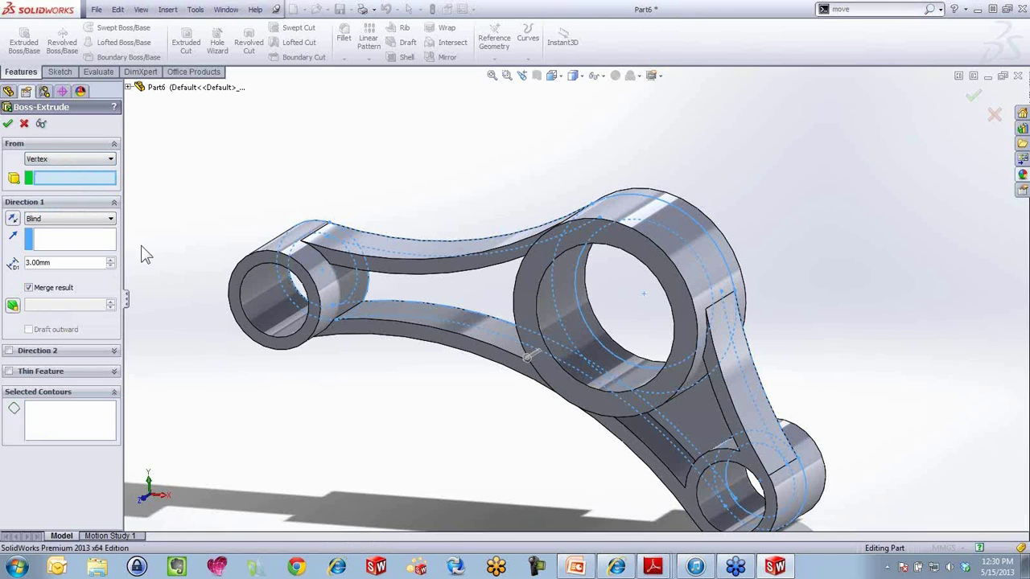
{"action": "left_click", "coordinate": [330, 265]}
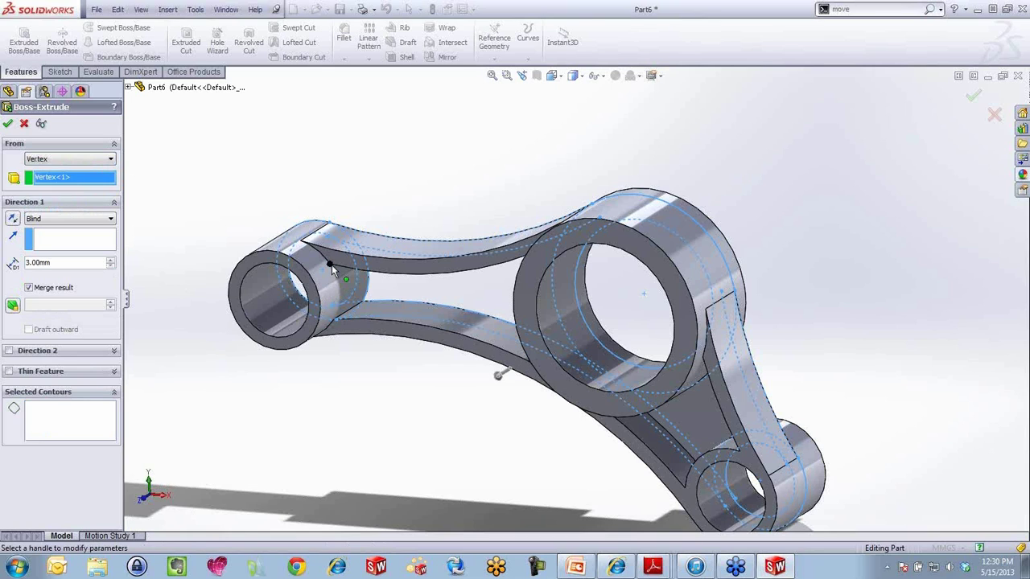
Choose the enclosed region inside the long arm as the extrusion contour and reverse the extrusion direction.
{"action": "left_click", "coordinate": [70, 418]}
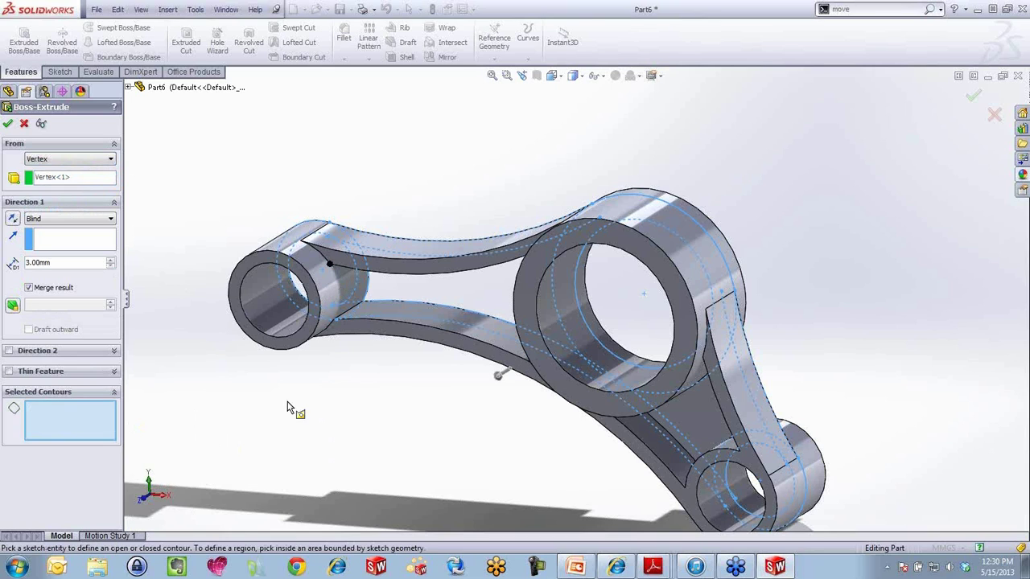
{"action": "left_click", "coordinate": [471, 288]}
{"action": "middle_click_drag", "start_coordinate": [409, 363], "coordinate": [320, 396]}
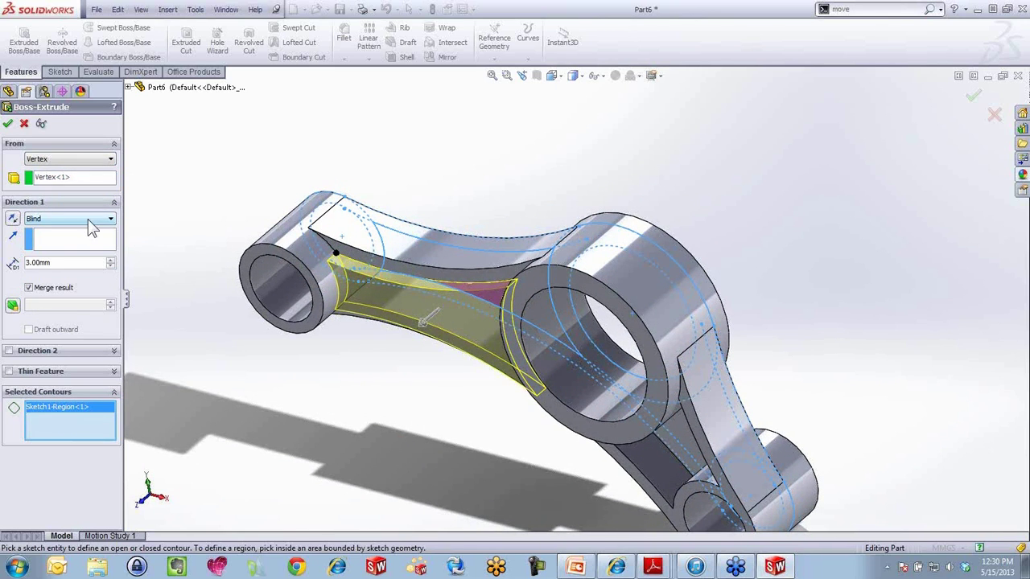
{"action": "left_click", "coordinate": [13, 219]}
{"action": "left_click", "coordinate": [14, 219]}
{"action": "left_click", "coordinate": [13, 219]}
{"action": "middle_click_drag", "start_coordinate": [351, 385], "coordinate": [237, 336]}
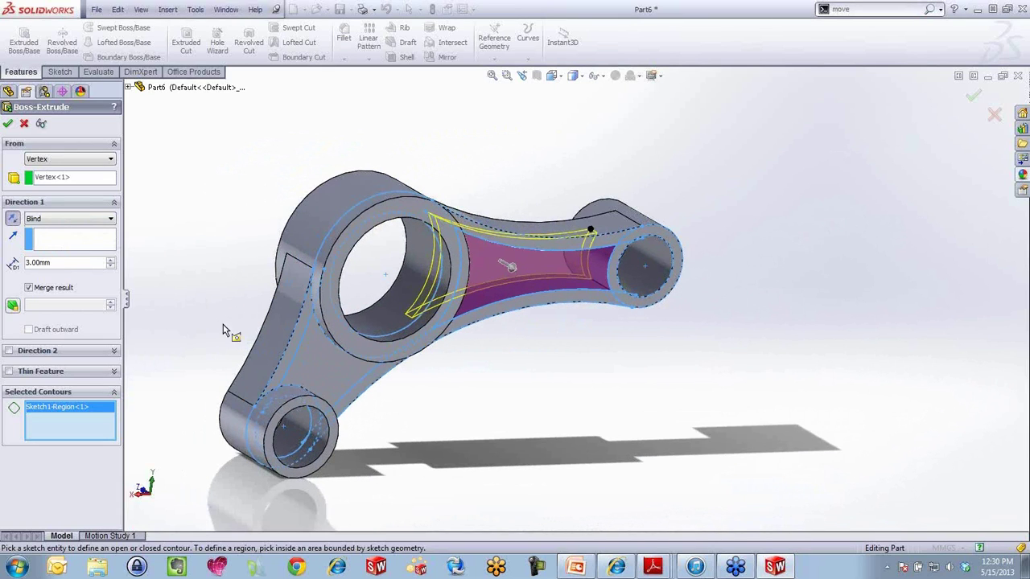
End the extrusion with Offset From Surface, 12-3 mm from the arm's flat rim face on the opposite side, and accept it.
{"action": "left_click", "coordinate": [100, 224]}
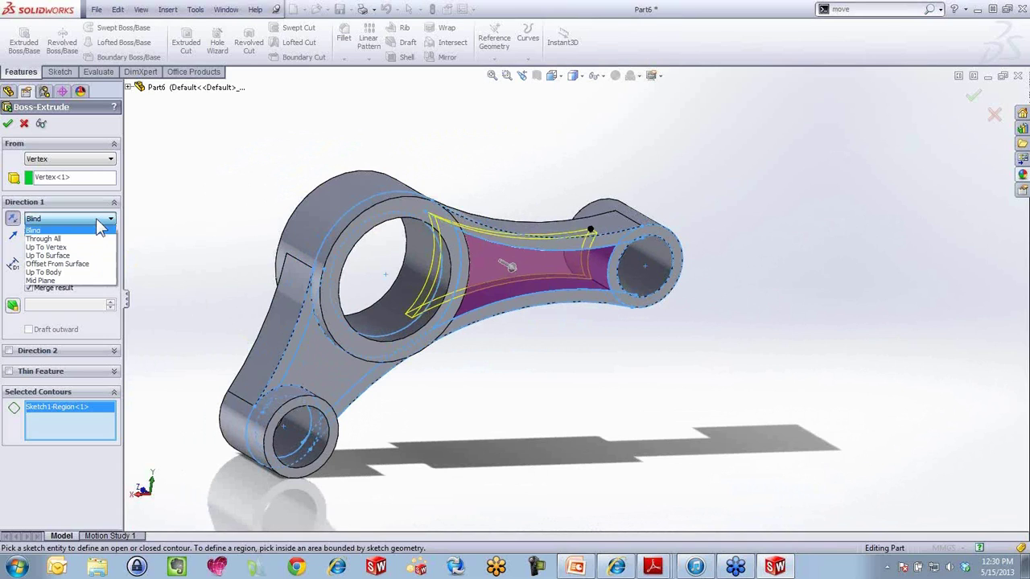
{"action": "left_click", "coordinate": [60, 264]}
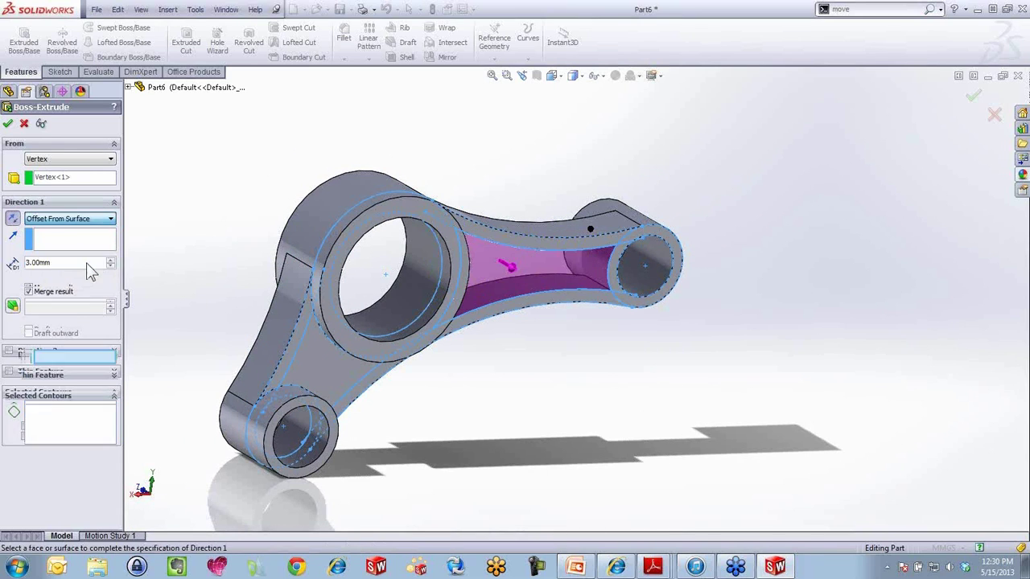
{"action": "left_click", "coordinate": [592, 298]}
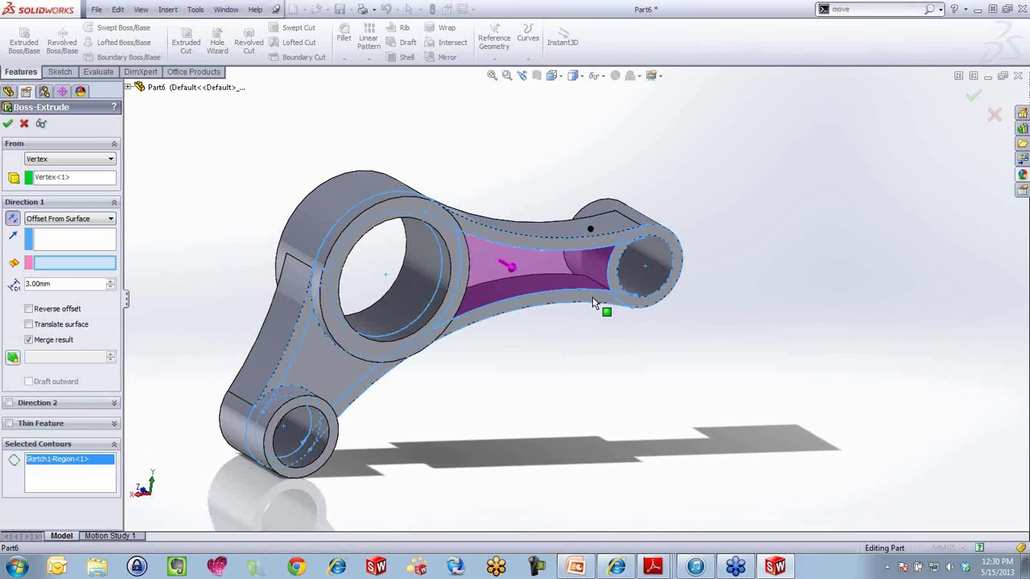
{"action": "scroll", "coordinate": [568, 316], "scroll_direction": "down", "scroll_amount": 2}
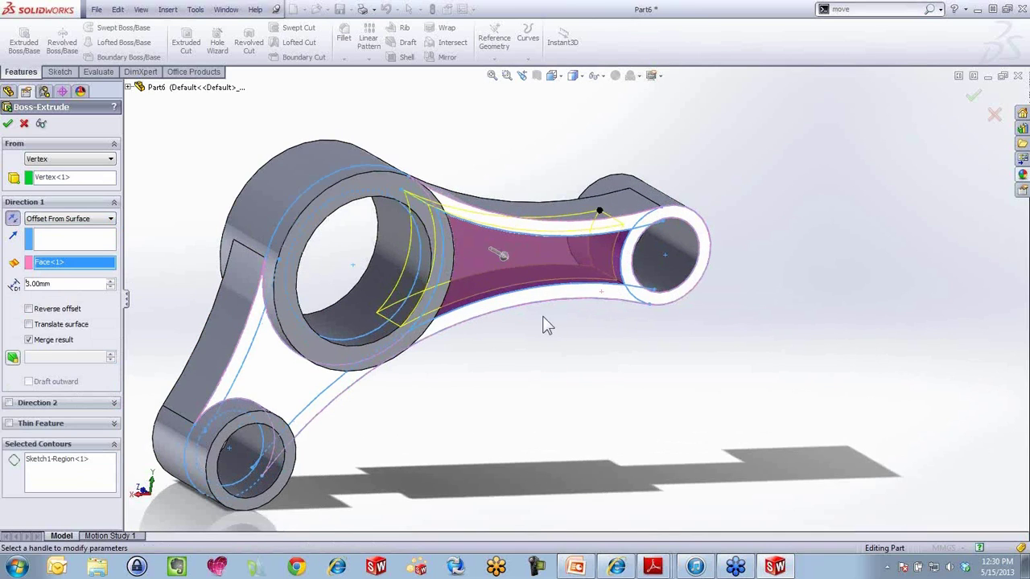
{"action": "double_click", "coordinate": [73, 283]}
{"action": "type", "text": "12"}
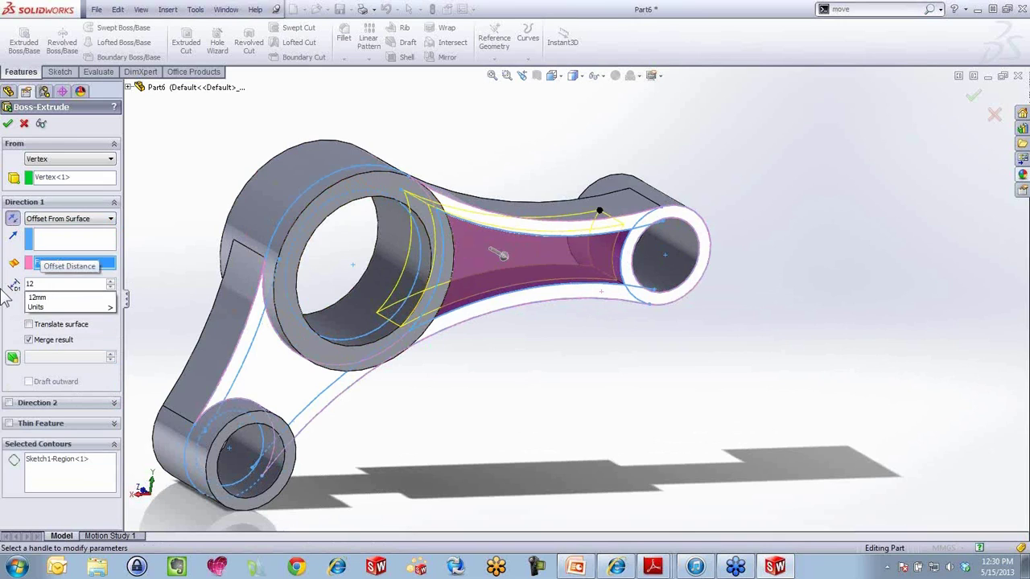
{"action": "type", "text": "-3"}
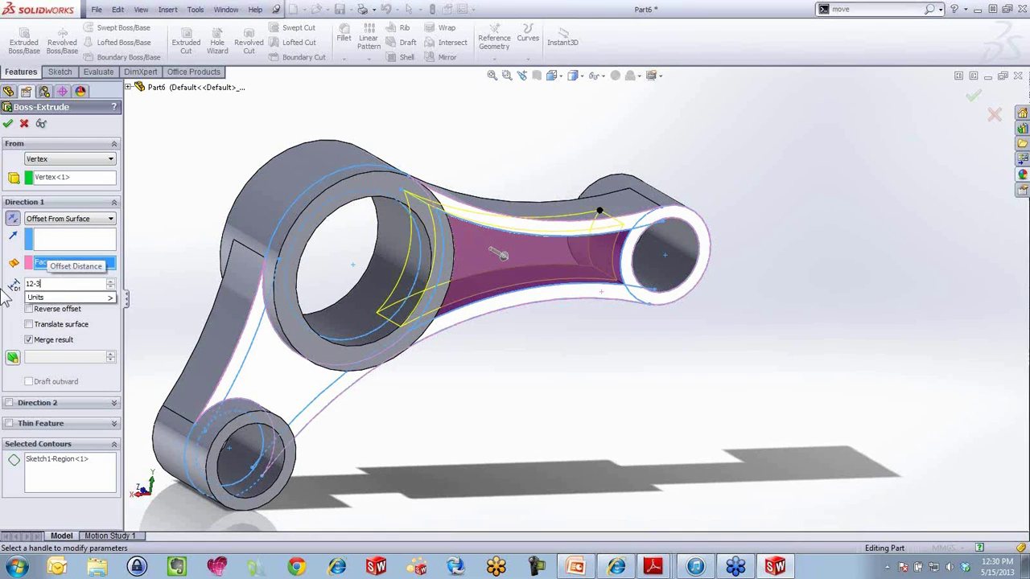
{"action": "key", "text": "Return"}
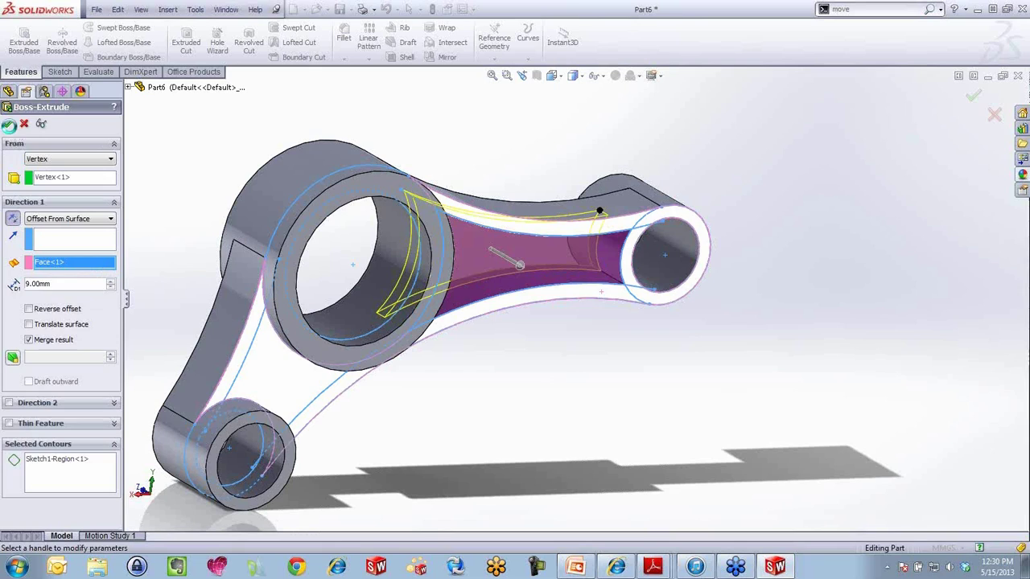
{"action": "left_click", "coordinate": [8, 123]}
Roll the feature history forward to include Fillet1.
{"action": "middle_click_drag", "start_coordinate": [421, 342], "coordinate": [527, 438]}
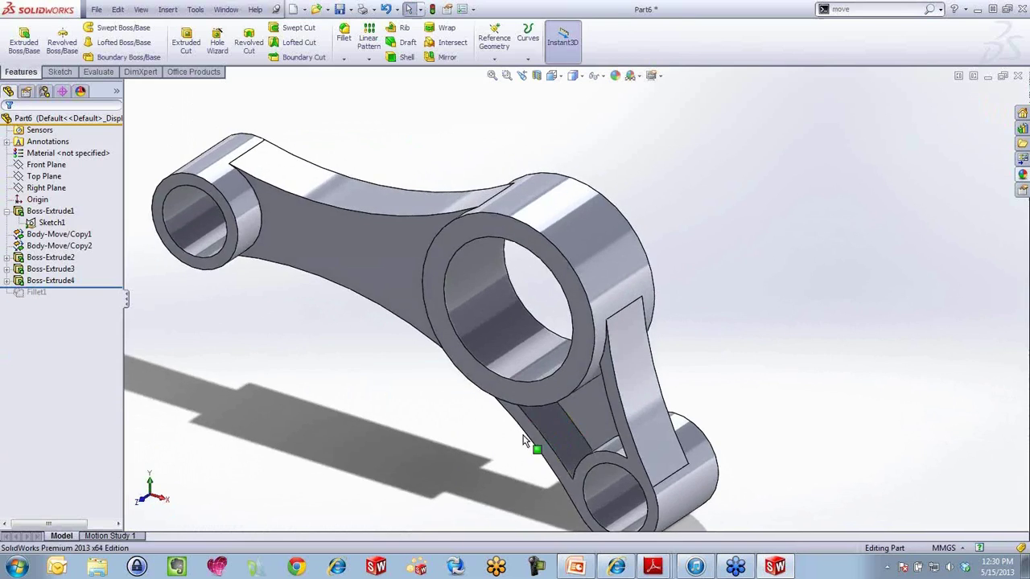
{"action": "scroll", "coordinate": [407, 403], "scroll_direction": "up", "scroll_amount": 2}
{"action": "scroll", "coordinate": [430, 334], "scroll_direction": "down", "scroll_amount": 3}
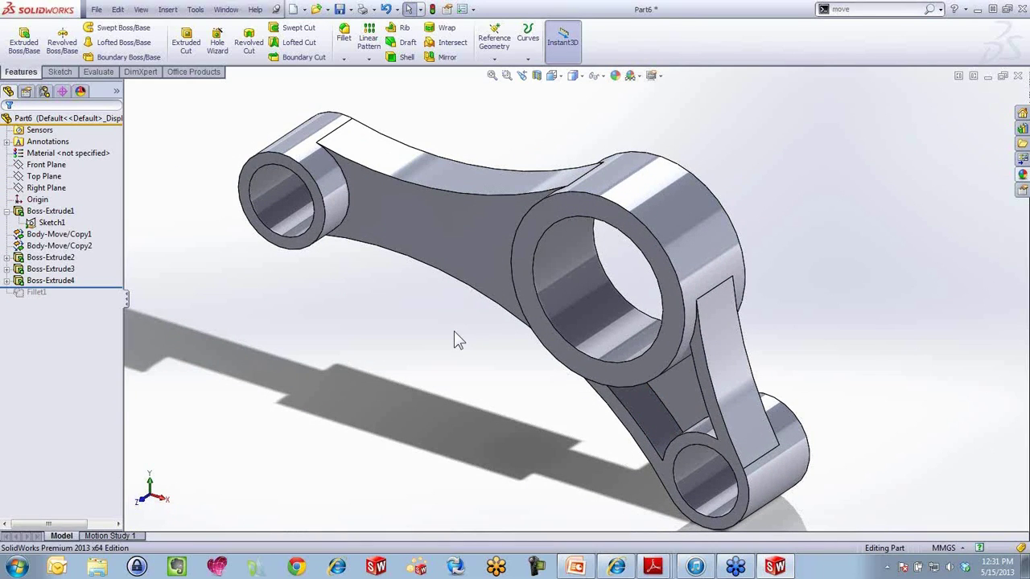
{"action": "scroll", "coordinate": [454, 331], "scroll_direction": "down", "scroll_amount": 1}
{"action": "scroll", "coordinate": [466, 316], "scroll_direction": "up", "scroll_amount": 1}
{"action": "middle_click_drag", "start_coordinate": [494, 319], "coordinate": [515, 309]}
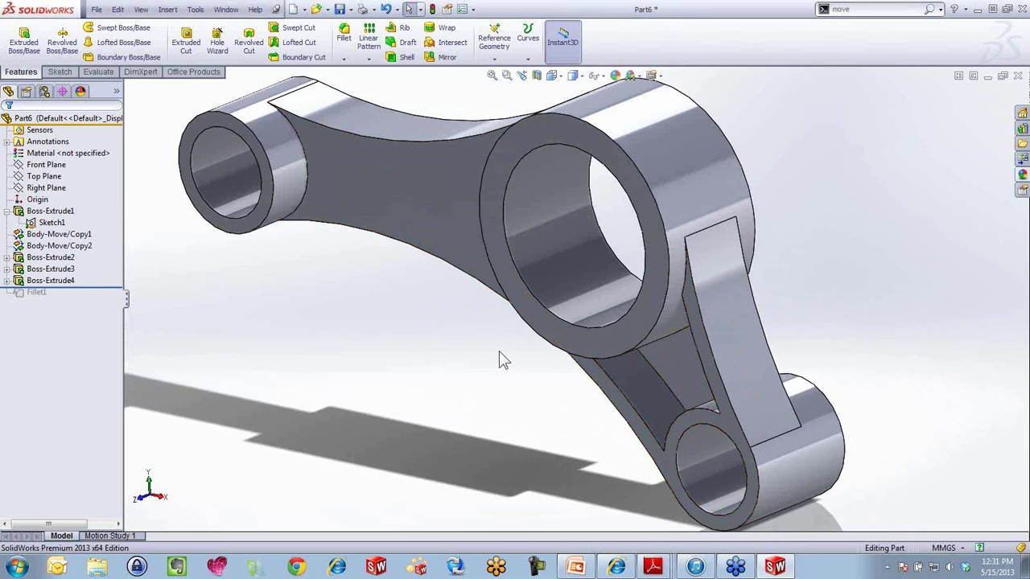
{"action": "left_click_drag", "start_coordinate": [113, 295], "coordinate": [114, 301]}
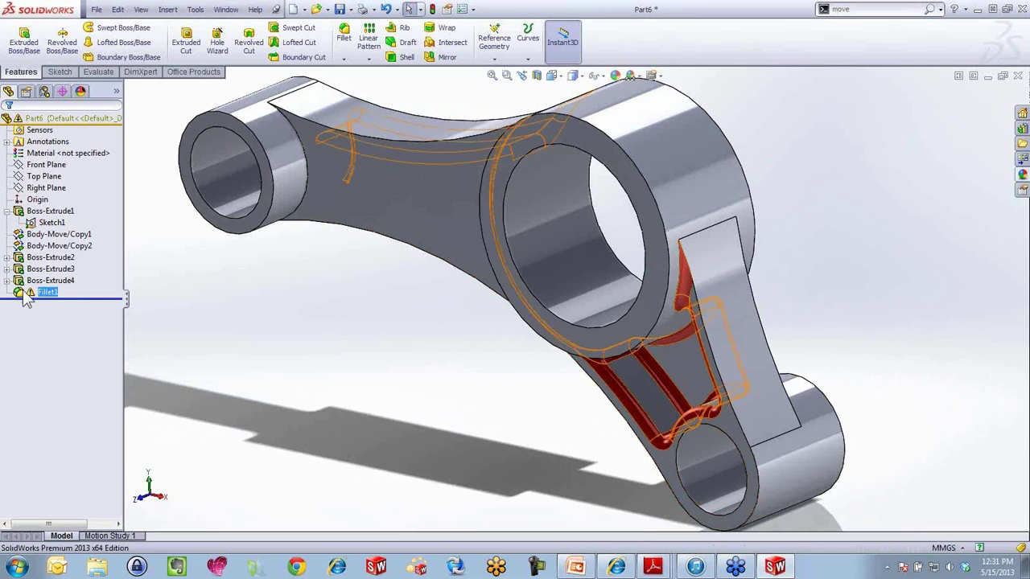
Edit Fillet1 to add the long arm's web face and the adjoining lower inner rib face, then apply it.
{"action": "key", "text": "f"}
{"action": "scroll", "coordinate": [515, 392], "scroll_direction": "down", "scroll_amount": 2}
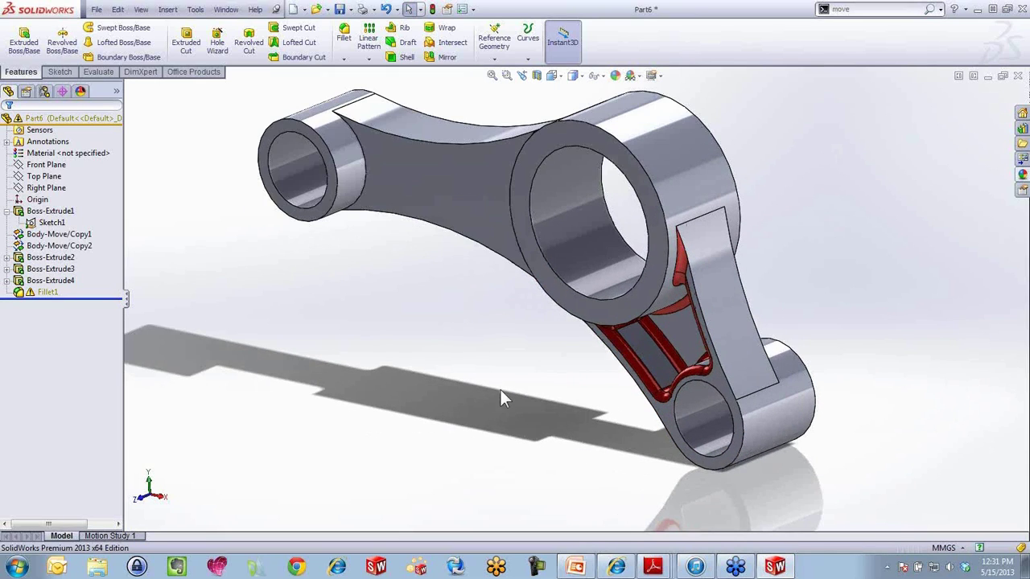
{"action": "left_click", "coordinate": [40, 292]}
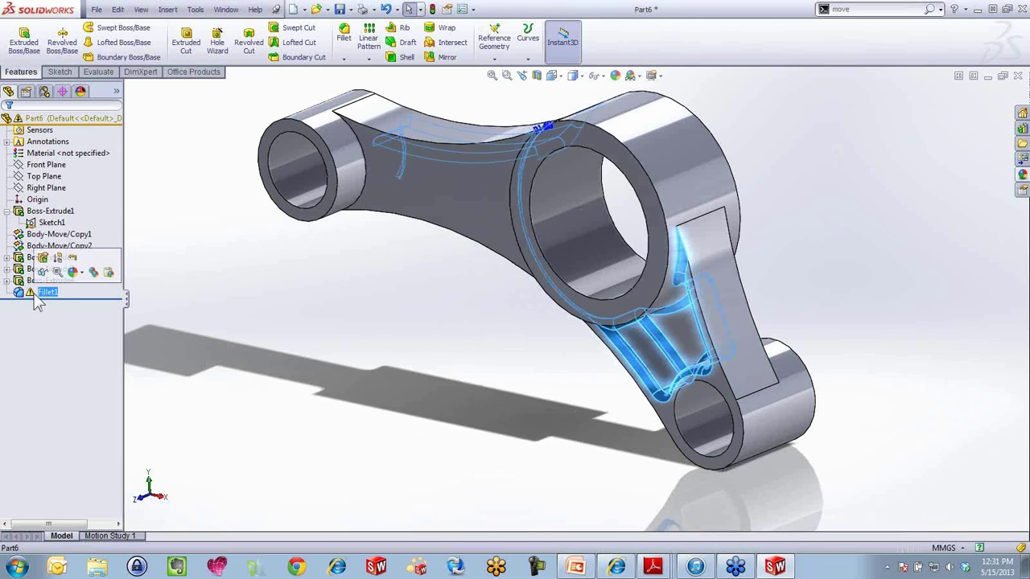
{"action": "left_click", "coordinate": [42, 259]}
{"action": "middle_click_drag", "start_coordinate": [568, 402], "coordinate": [441, 420]}
{"action": "scroll", "coordinate": [418, 387], "scroll_direction": "up", "scroll_amount": 3}
{"action": "scroll", "coordinate": [342, 258], "scroll_direction": "down", "scroll_amount": 5}
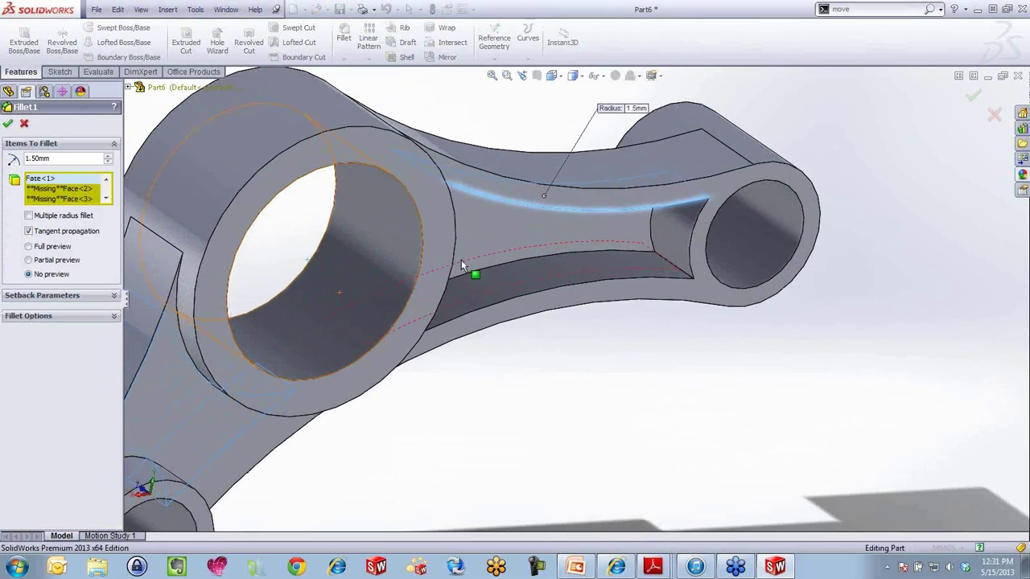
{"action": "left_click", "coordinate": [531, 238]}
{"action": "left_click", "coordinate": [533, 277]}
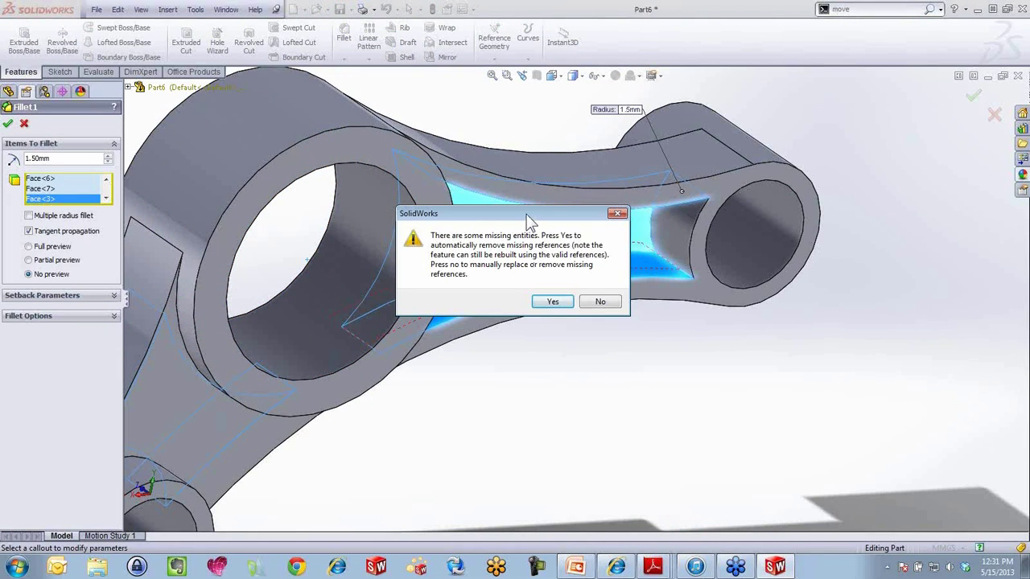
Agree to automatically remove the missing references from Fillet1.
{"action": "left_click_drag", "start_coordinate": [529, 221], "coordinate": [548, 203]}
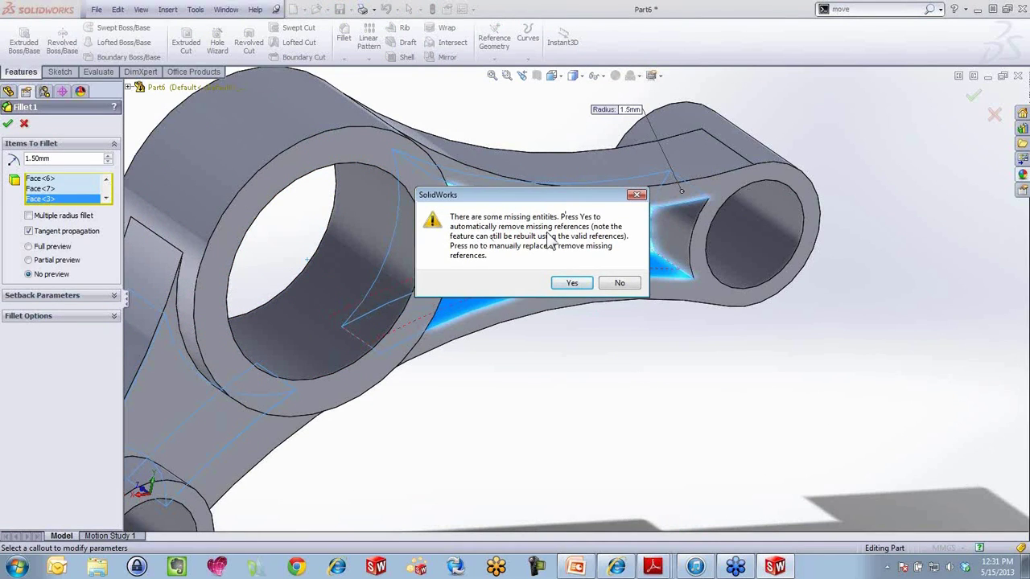
{"action": "left_click", "coordinate": [575, 284]}
{"action": "middle_click_drag", "start_coordinate": [590, 403], "coordinate": [570, 310]}
{"action": "scroll", "coordinate": [544, 318], "scroll_direction": "down", "scroll_amount": 2}
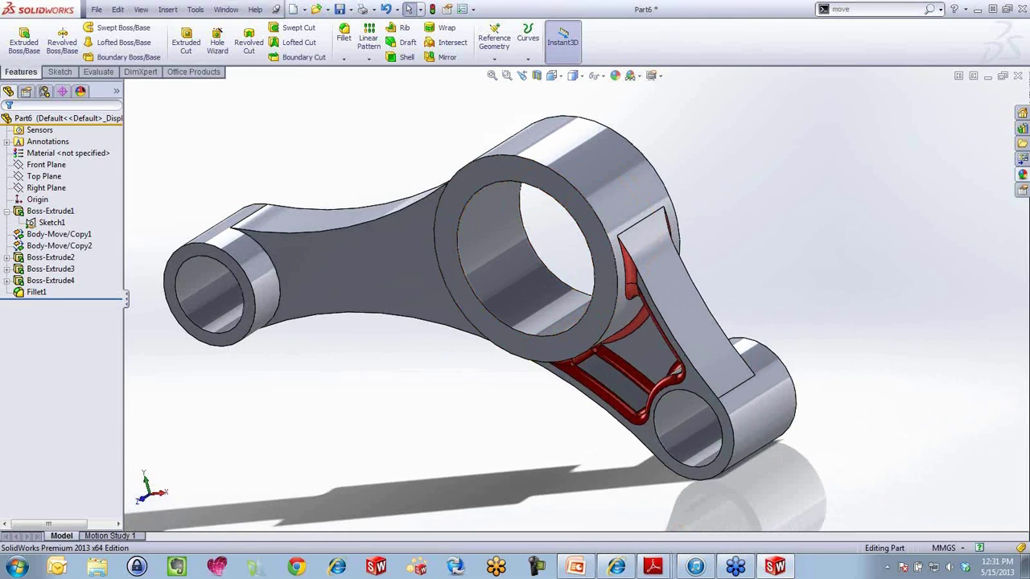
Check and close the 2013-2.PDF drawing in Adobe Reader, and close the SolidWorks part without saving it.
{"action": "left_click_drag", "start_coordinate": [1029, 39], "coordinate": [436, 41]}
{"action": "left_click", "coordinate": [636, 30]}
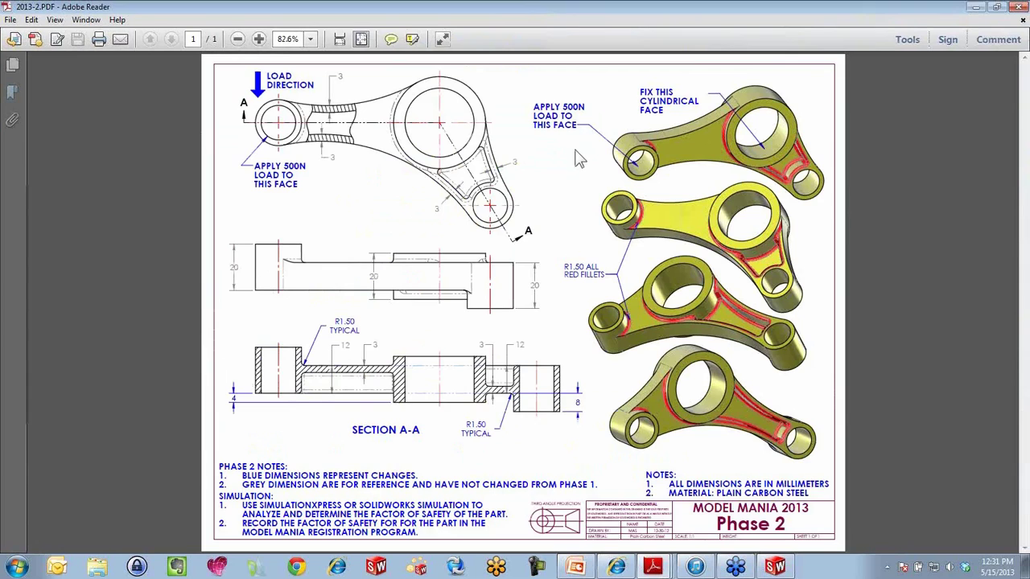
{"action": "left_click", "coordinate": [1020, 8]}
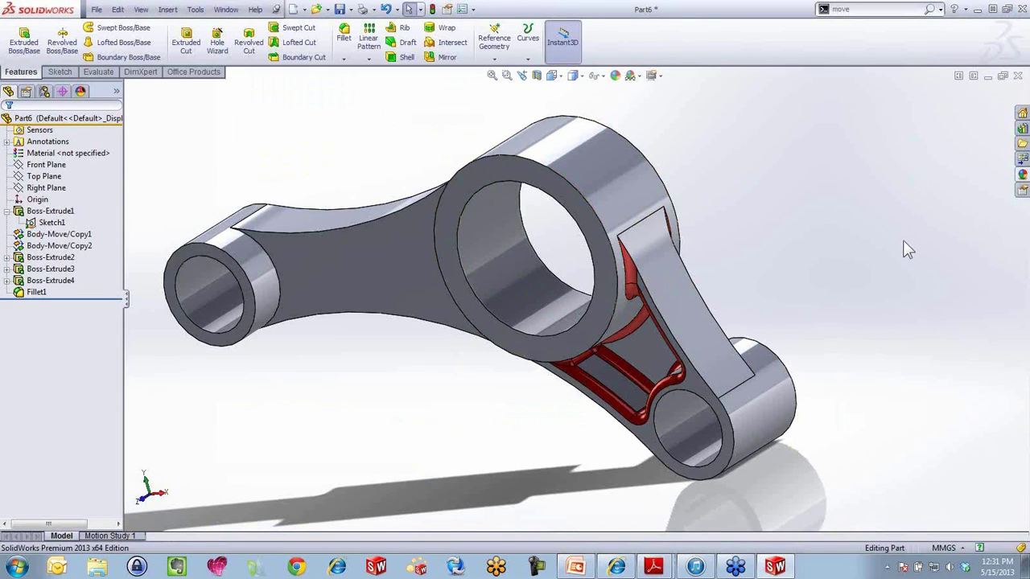
{"action": "left_click", "coordinate": [1018, 74]}
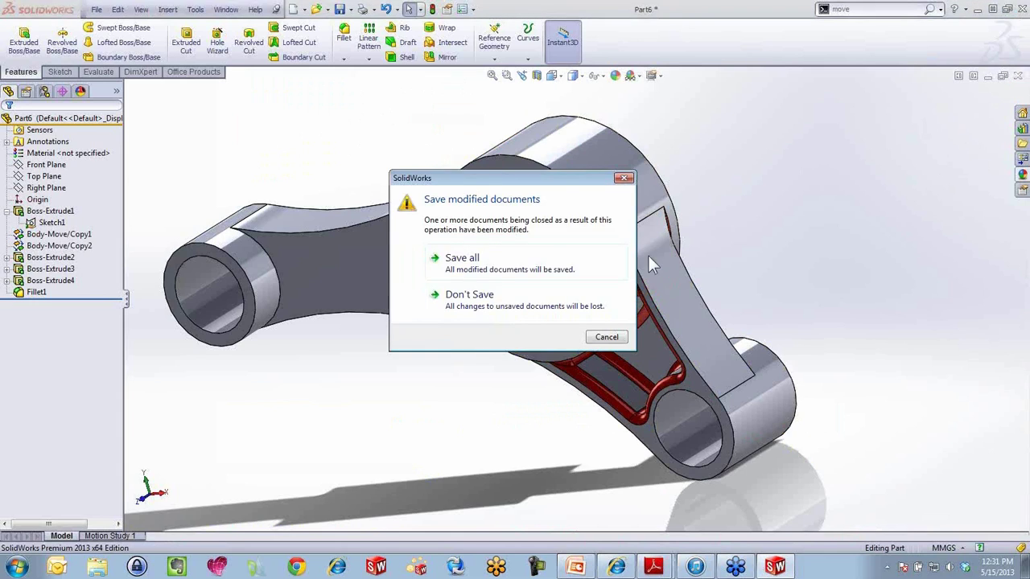
{"action": "left_click", "coordinate": [518, 306]}
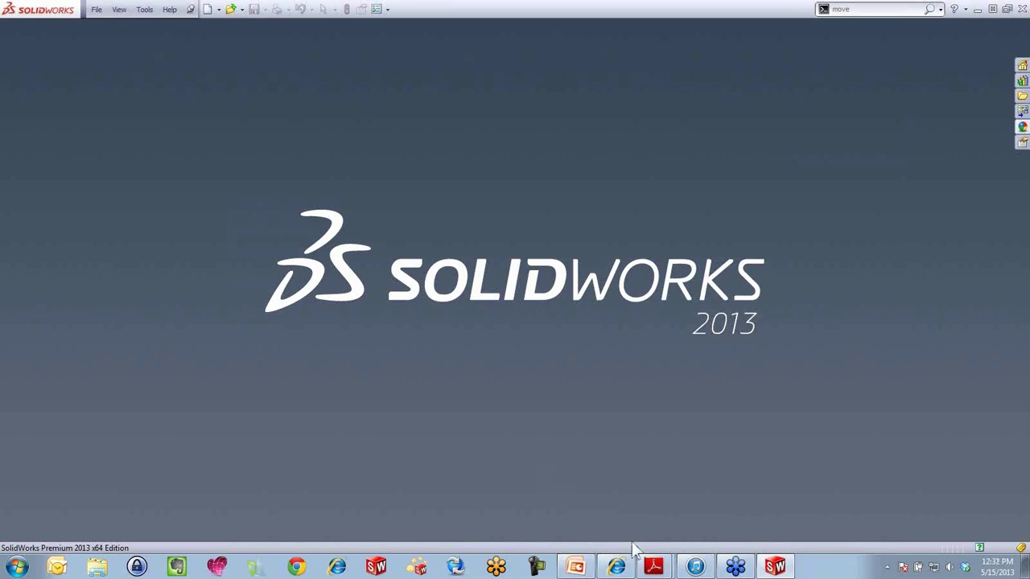
Review the lever drawings 2012-1.PDF and 2012-2.PDF in Adobe Reader, and return to the empty SolidWorks window.
{"action": "mouse_move", "coordinate": [646, 569]}
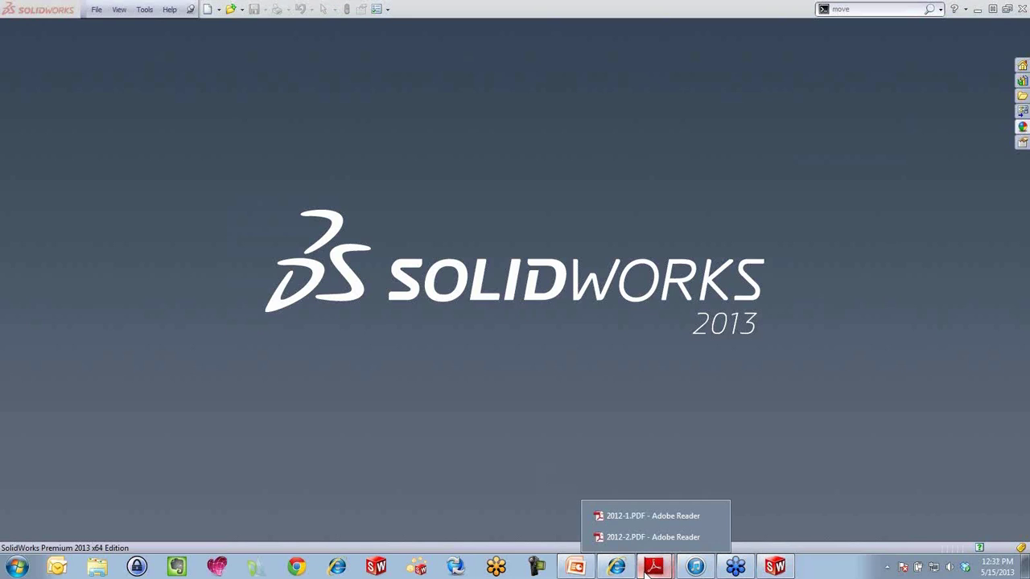
{"action": "left_click", "coordinate": [636, 520]}
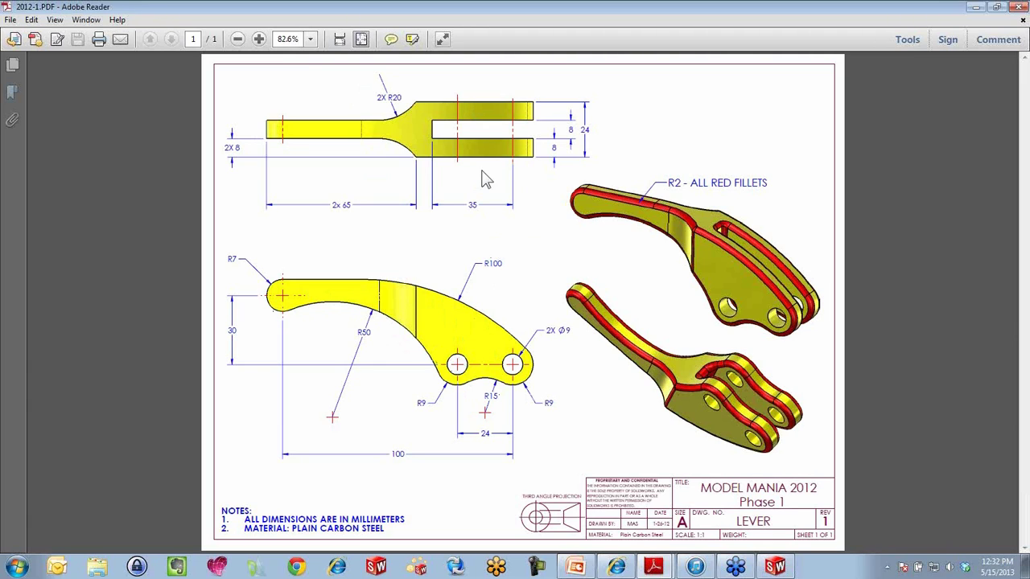
{"action": "left_click", "coordinate": [673, 568]}
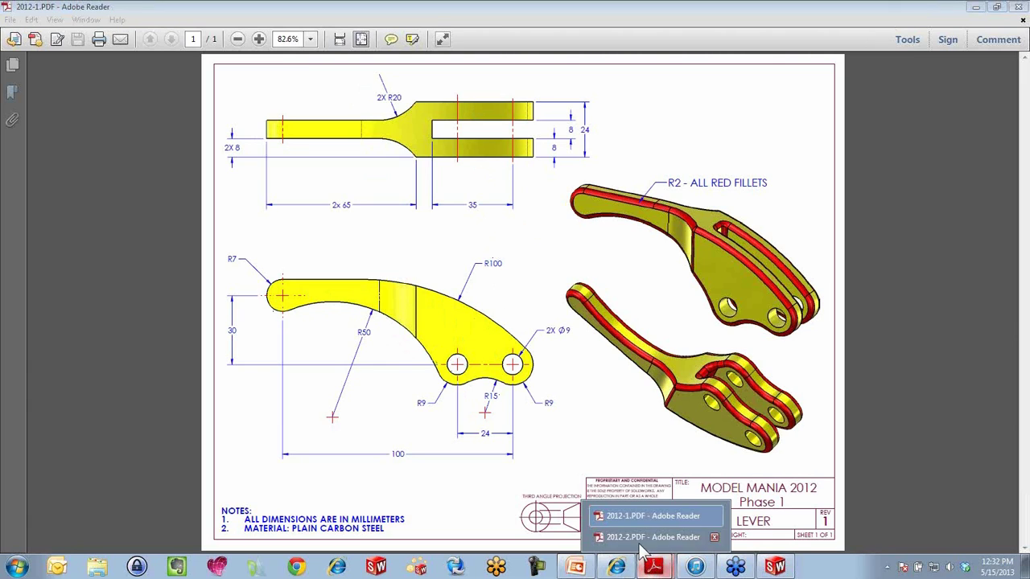
{"action": "left_click", "coordinate": [638, 544]}
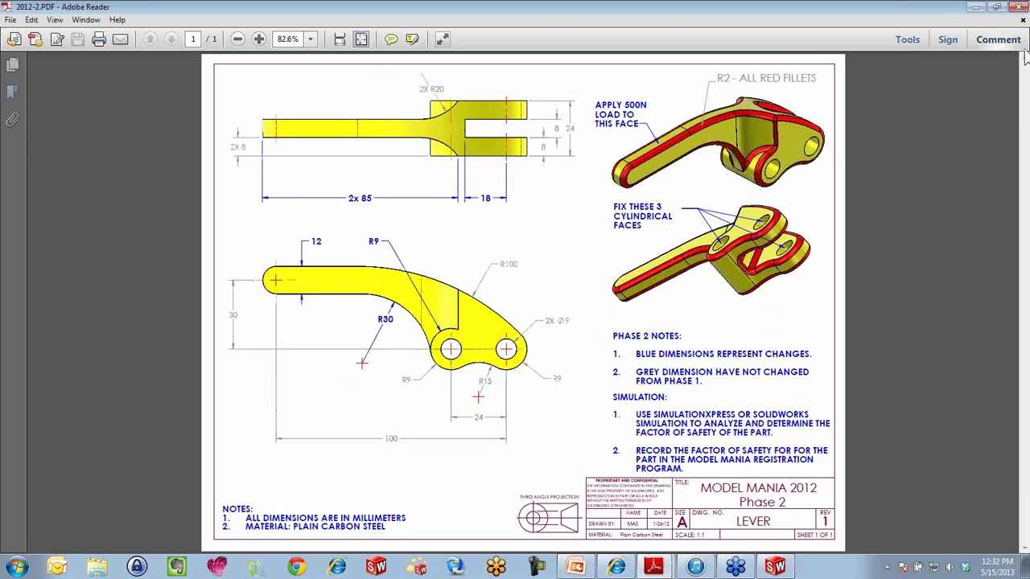
{"action": "left_click", "coordinate": [976, 9]}
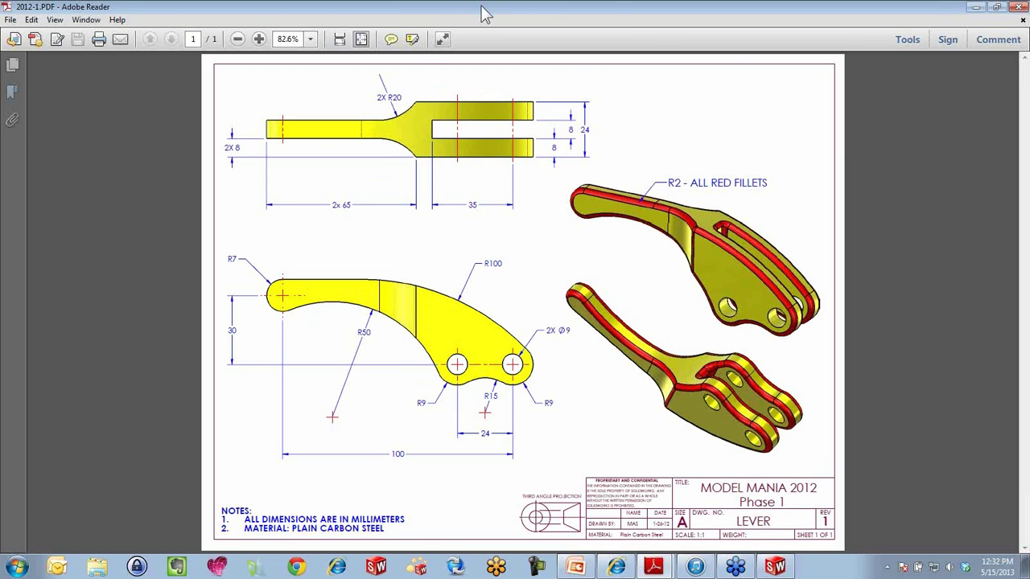
{"action": "left_click_drag", "start_coordinate": [482, 7], "coordinate": [676, 109]}
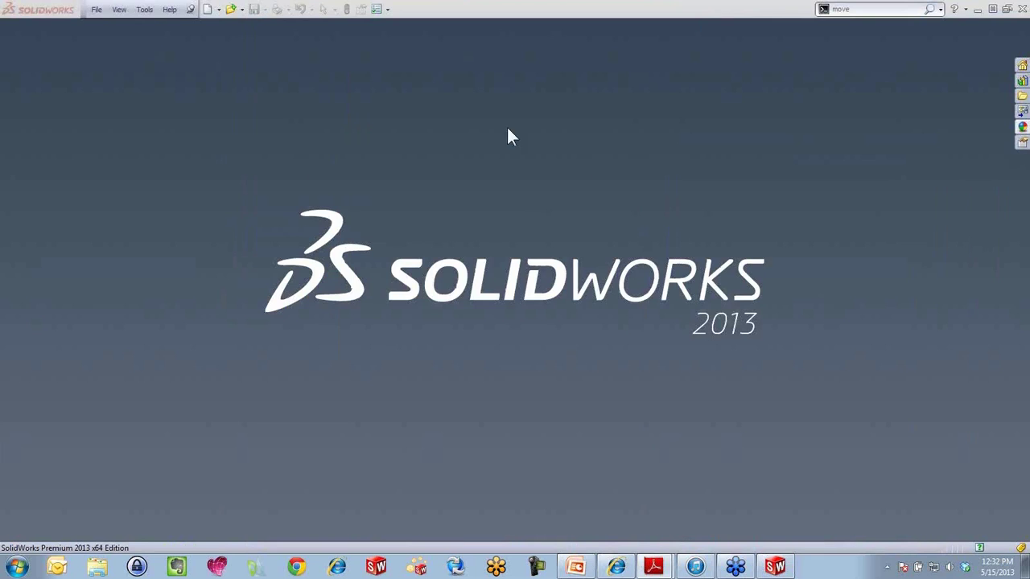
Create a new part from the Part Metric template and start a sketch on the Front Plane.
{"action": "left_click", "coordinate": [207, 9]}
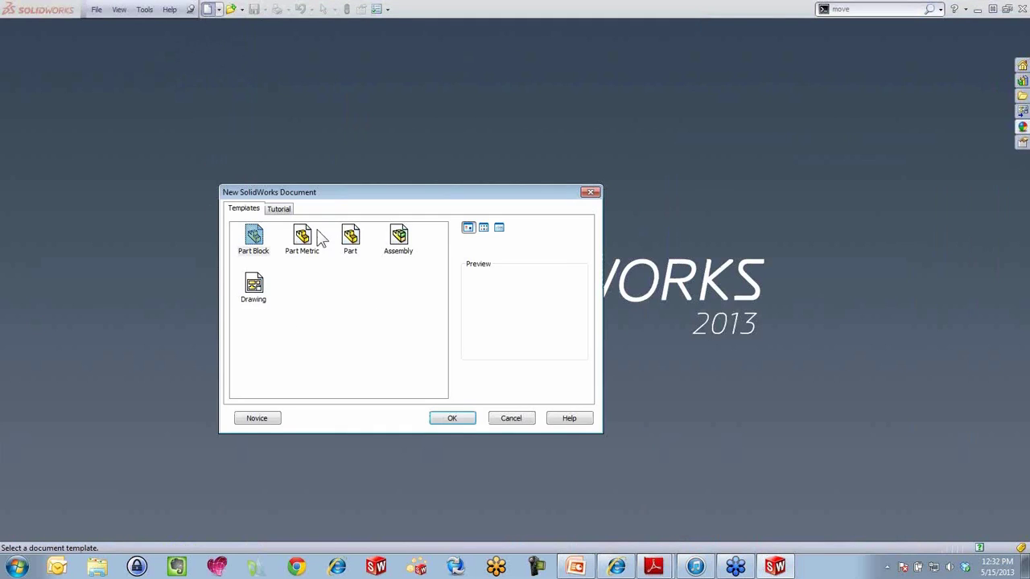
{"action": "left_click", "coordinate": [304, 238]}
{"action": "double_click", "coordinate": [303, 237]}
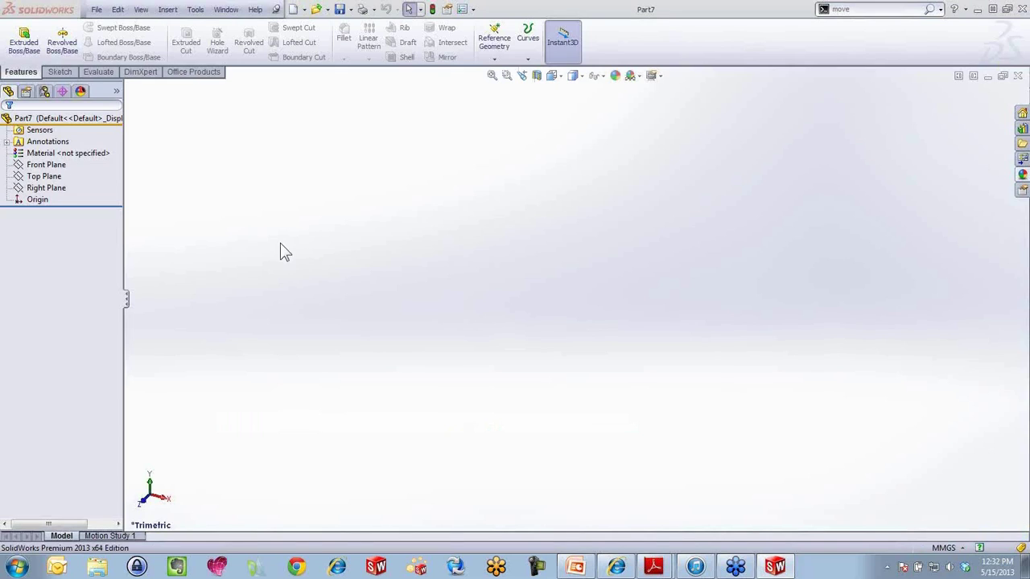
{"action": "left_click", "coordinate": [42, 166]}
{"action": "left_click", "coordinate": [48, 148]}
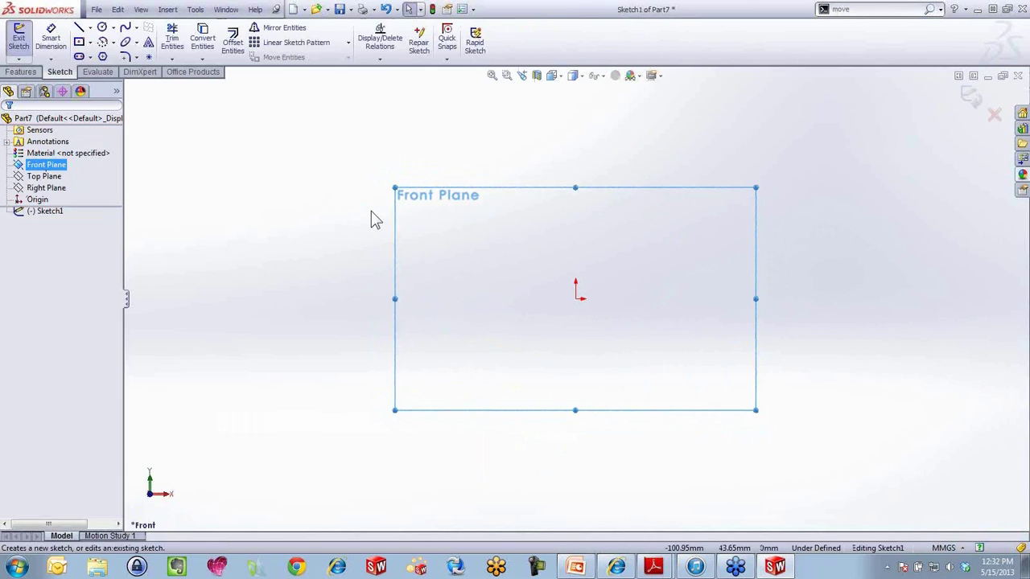
Sketch two concentric circles centred on the origin, with radii of about 19 mm and 34 mm.
{"action": "key", "text": "s"}
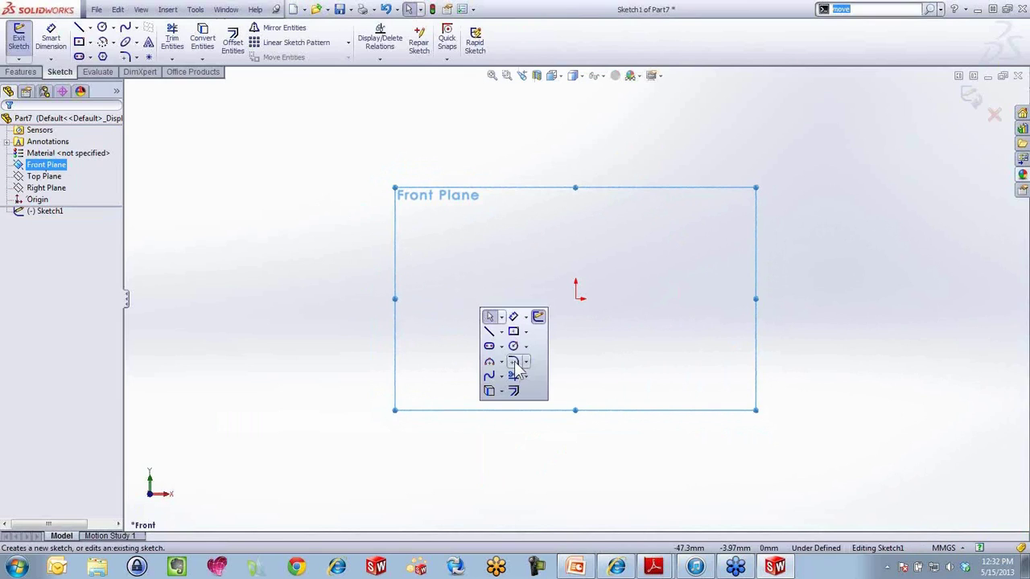
{"action": "left_click", "coordinate": [513, 346]}
{"action": "left_click", "coordinate": [575, 296]}
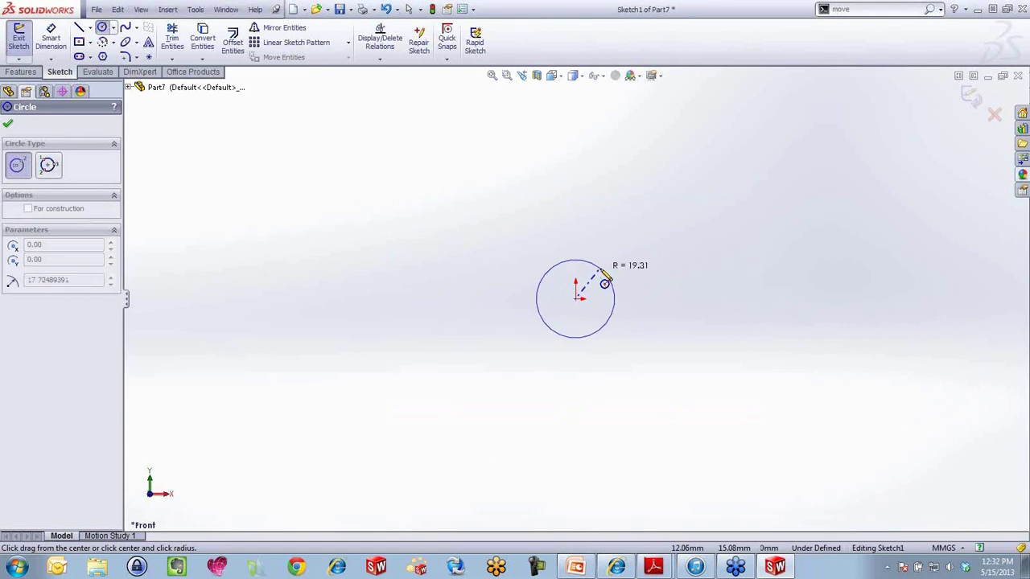
{"action": "left_click", "coordinate": [605, 284]}
{"action": "left_click", "coordinate": [575, 298]}
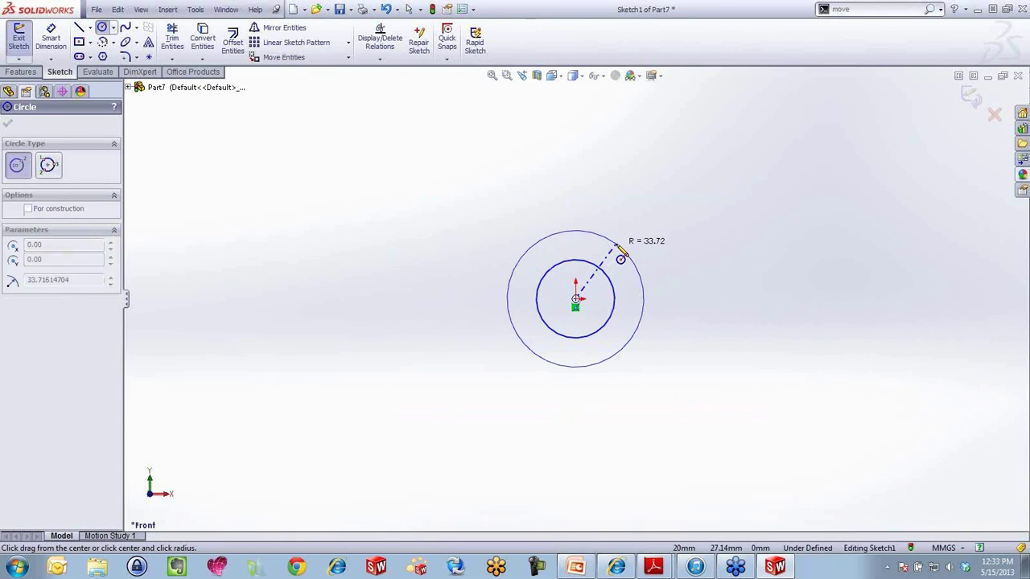
{"action": "left_click", "coordinate": [621, 257]}
{"action": "key", "text": "Escape"}
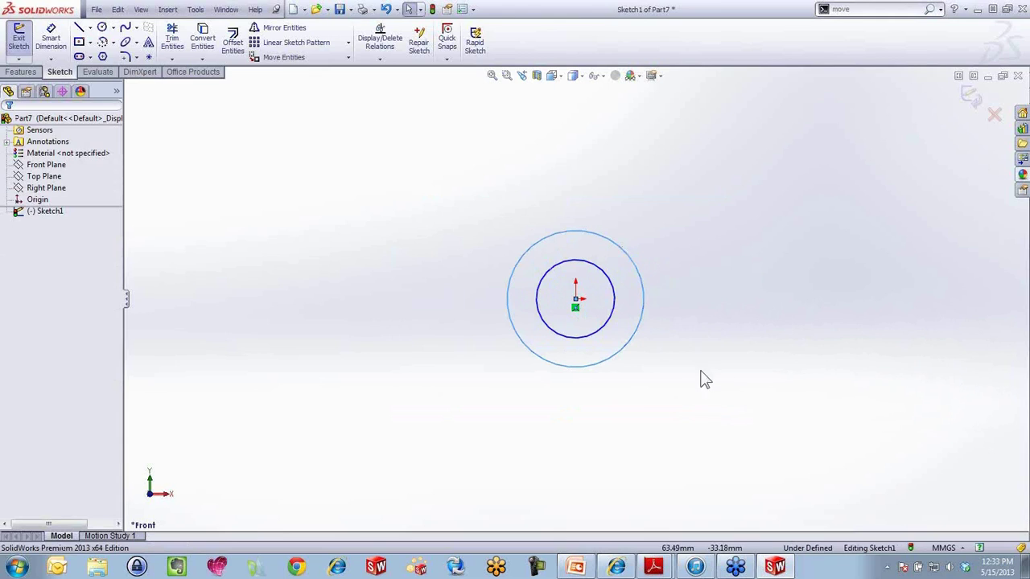
Move both circles about 101 mm horizontally to the left of the origin, deleting their relations to other entities.
{"action": "left_click_drag", "start_coordinate": [669, 368], "coordinate": [593, 324]}
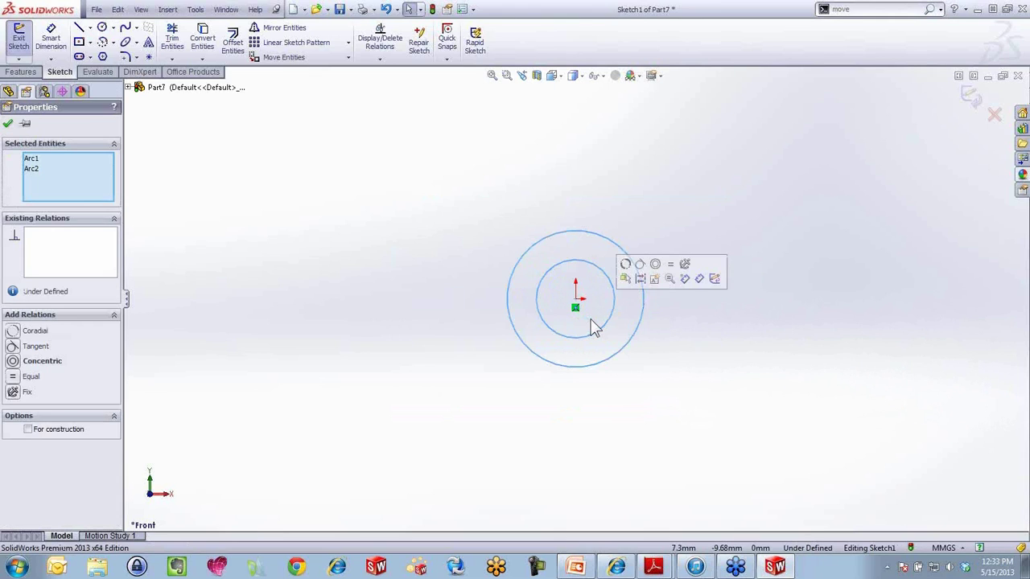
{"action": "left_click", "coordinate": [570, 303]}
{"action": "left_click_drag", "start_coordinate": [566, 299], "coordinate": [370, 299]}
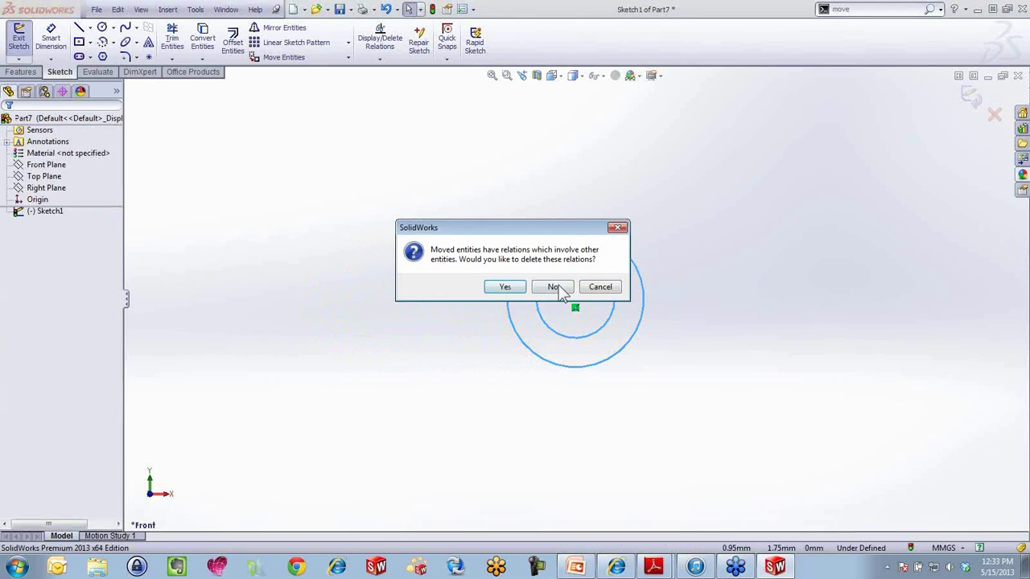
{"action": "left_click", "coordinate": [504, 289]}
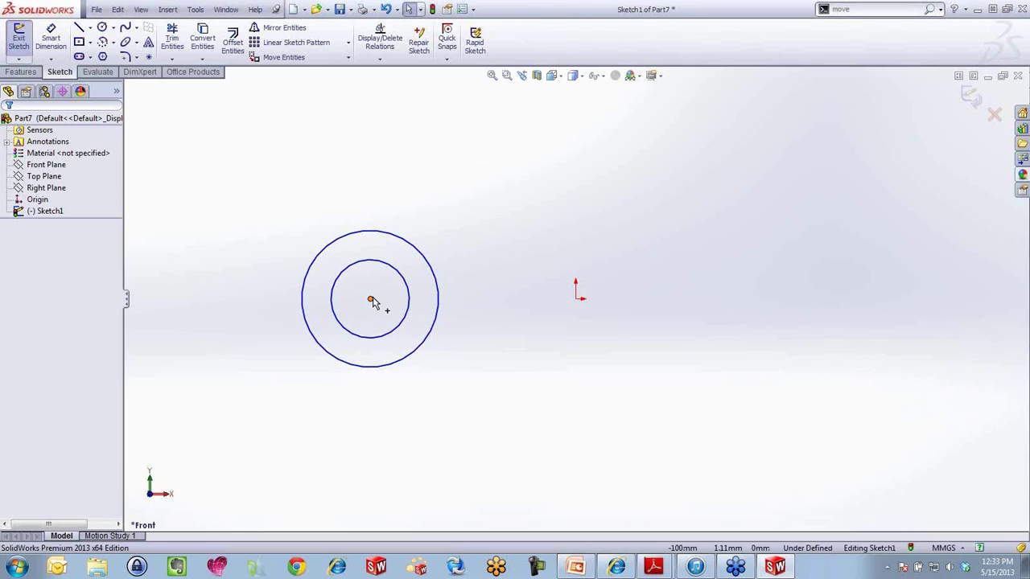
Copy the pair of concentric circles so that the duplicate is centred on the origin.
{"action": "left_click_drag", "start_coordinate": [448, 409], "coordinate": [388, 335]}
{"action": "left_click_drag", "start_coordinate": [373, 300], "coordinate": [575, 300], "text": "ctrl"}
{"action": "left_click", "coordinate": [673, 380]}
{"action": "key", "text": "f"}
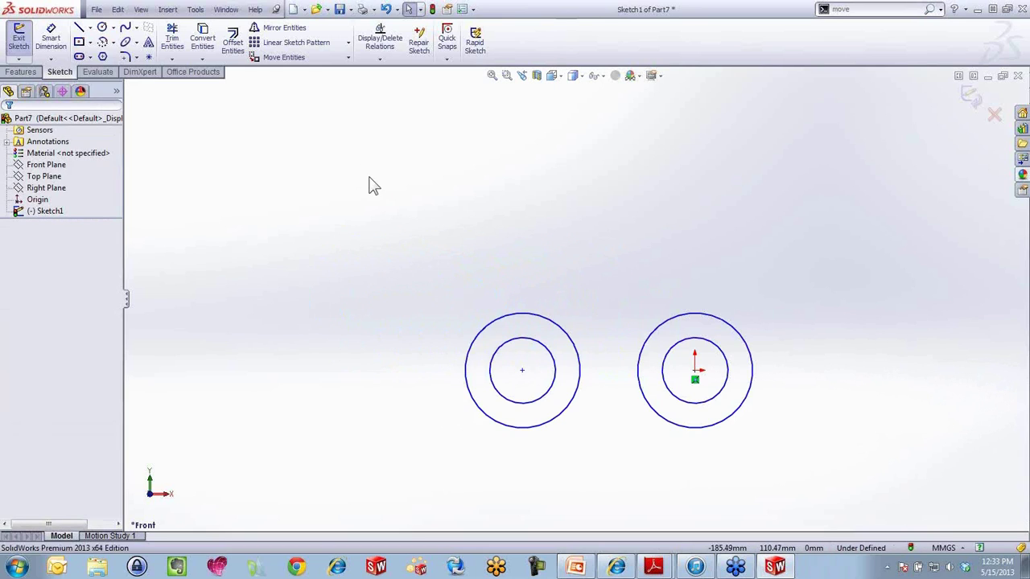
Sketch a circle of about 32 mm radius above and far left of the pairs, centred about 243 mm left and 100 mm above the origin.
{"action": "key", "text": "s"}
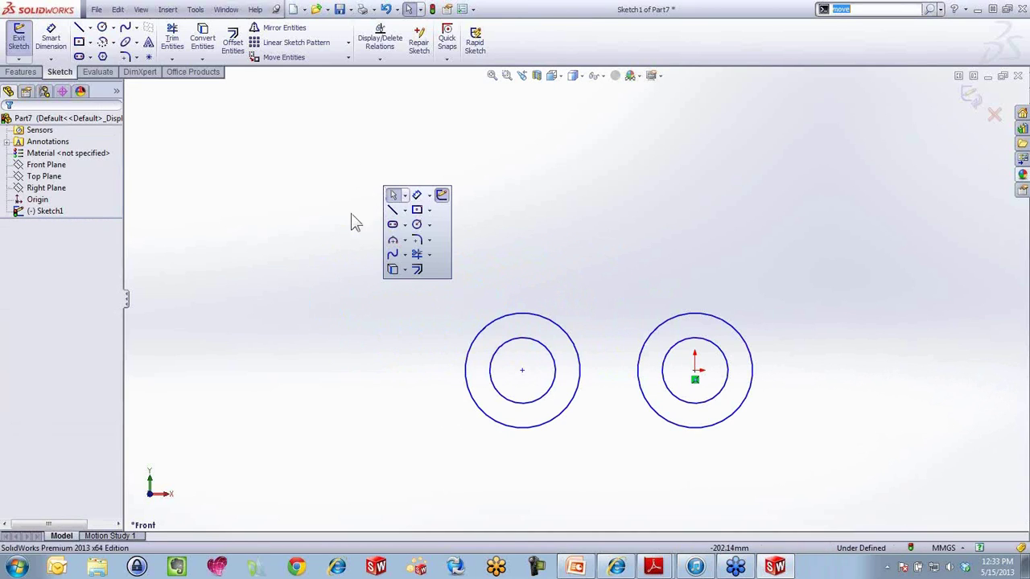
{"action": "left_click", "coordinate": [416, 225]}
{"action": "left_click_drag", "start_coordinate": [282, 199], "coordinate": [320, 160]}
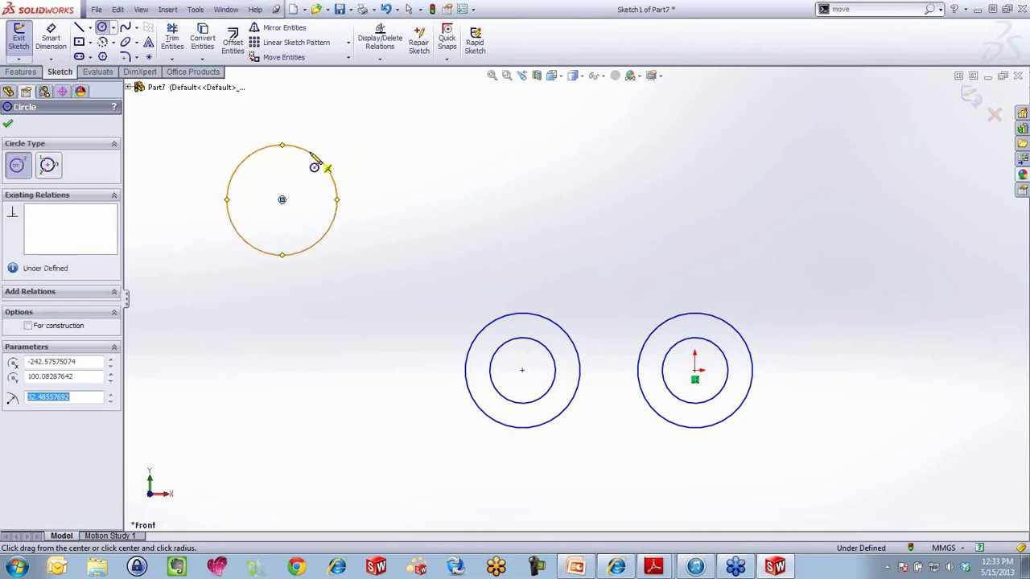
{"action": "key", "text": "Escape"}
Fully define the sketch with automatically generated relations and dimensions.
{"action": "right_click", "coordinate": [614, 177]}
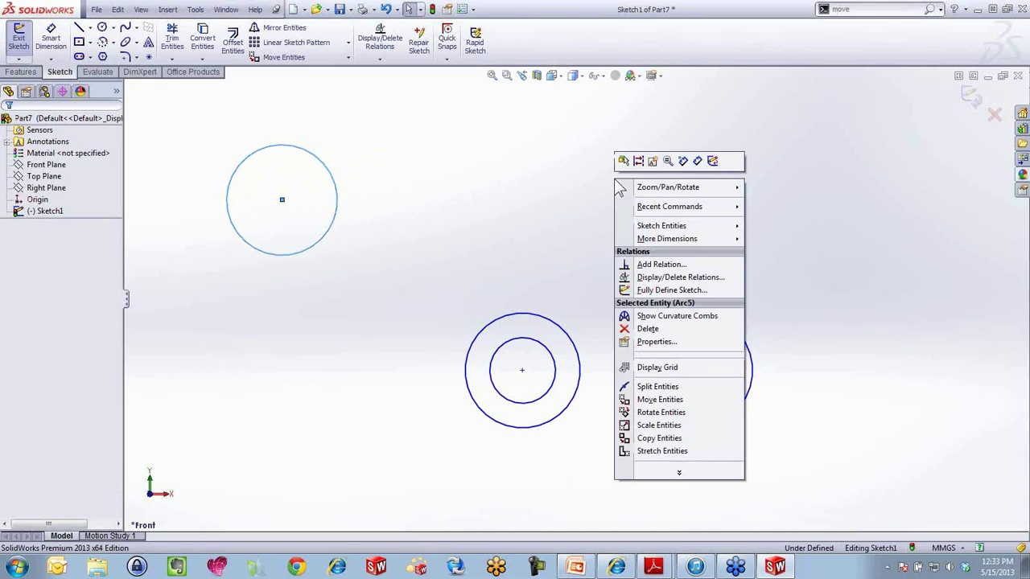
{"action": "left_click", "coordinate": [680, 291]}
{"action": "key", "text": "Return"}
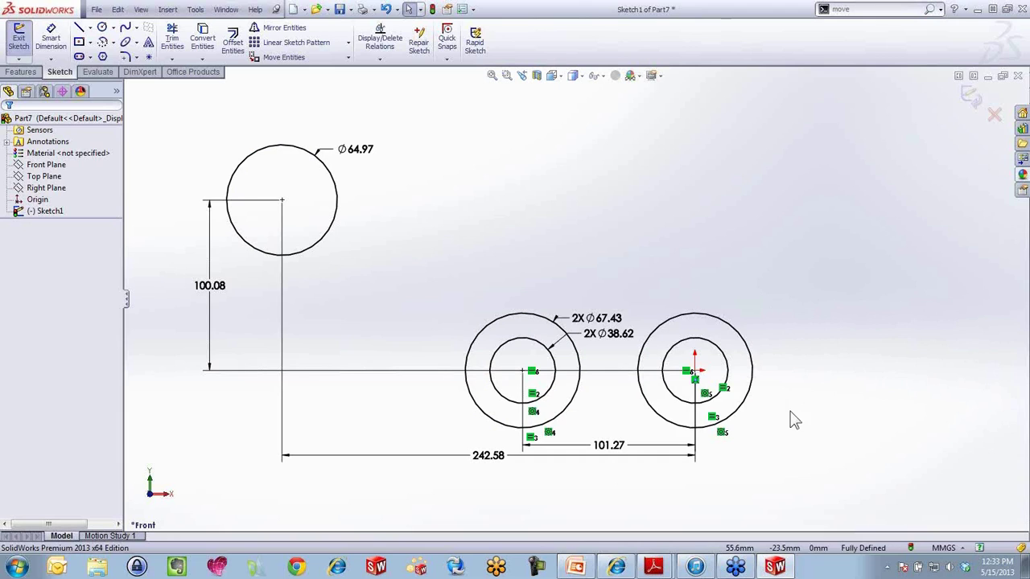
Set the diameter of the two inner circles to 9 mm and of the two outer circles to 18 mm.
{"action": "double_click", "coordinate": [614, 335]}
{"action": "type", "text": "9"}
{"action": "key", "text": "Return"}
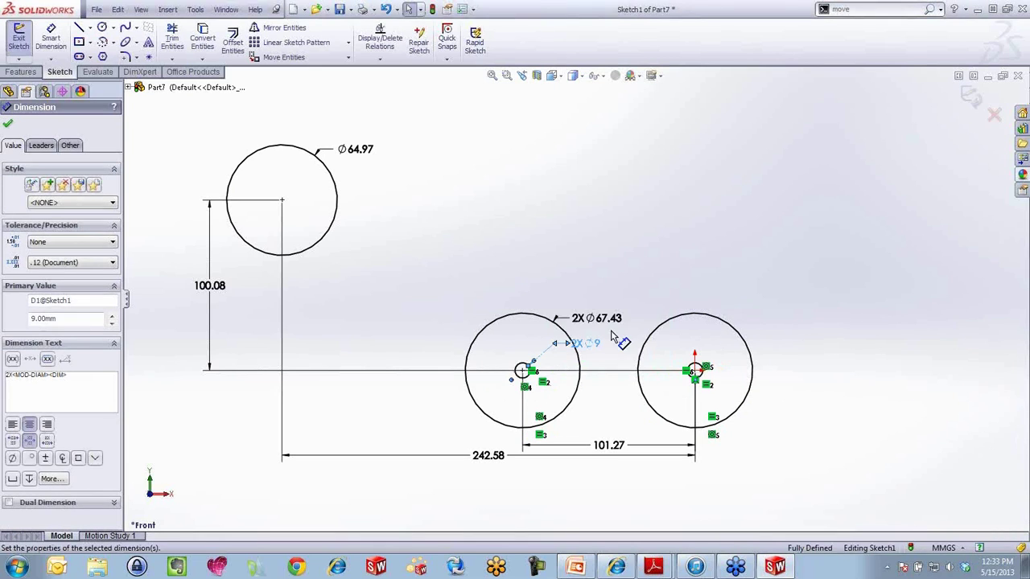
{"action": "double_click", "coordinate": [615, 319]}
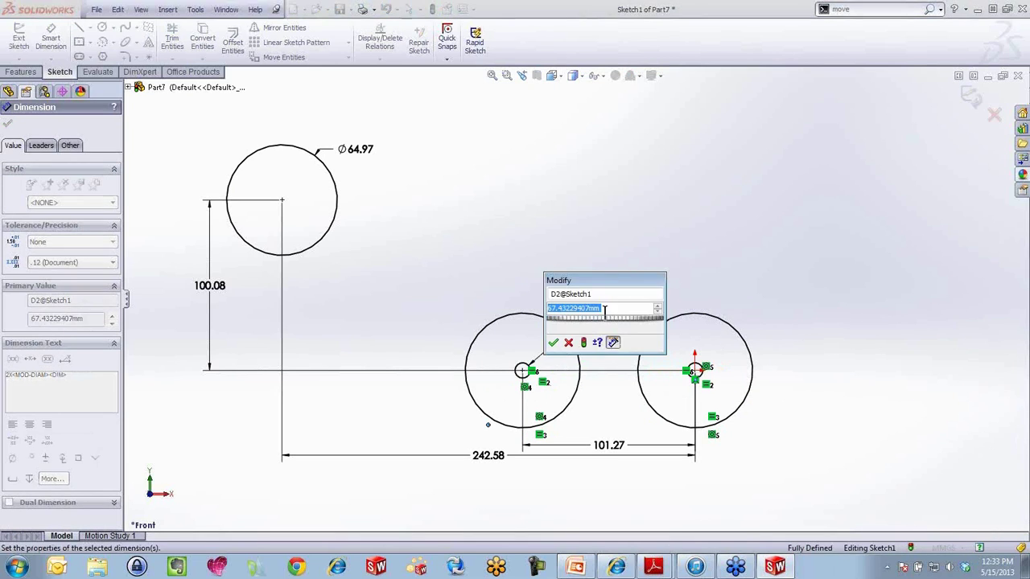
{"action": "type", "text": "18"}
{"action": "key", "text": "Return"}
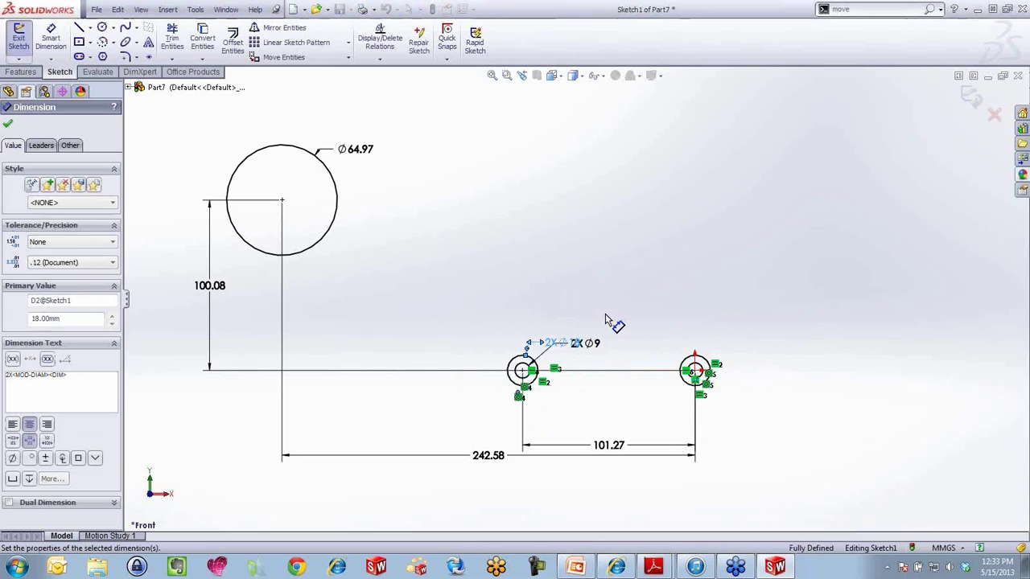
Set the single upper circle's diameter to 14 mm and its centre's vertical distance from the origin to 30 mm.
{"action": "double_click", "coordinate": [356, 149]}
{"action": "type", "text": "14"}
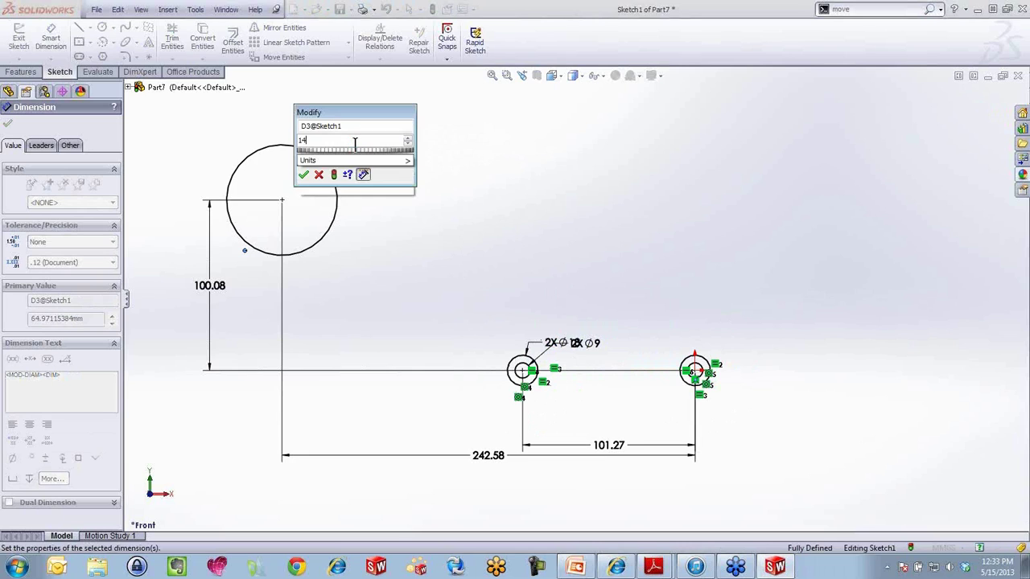
{"action": "key", "text": "Return"}
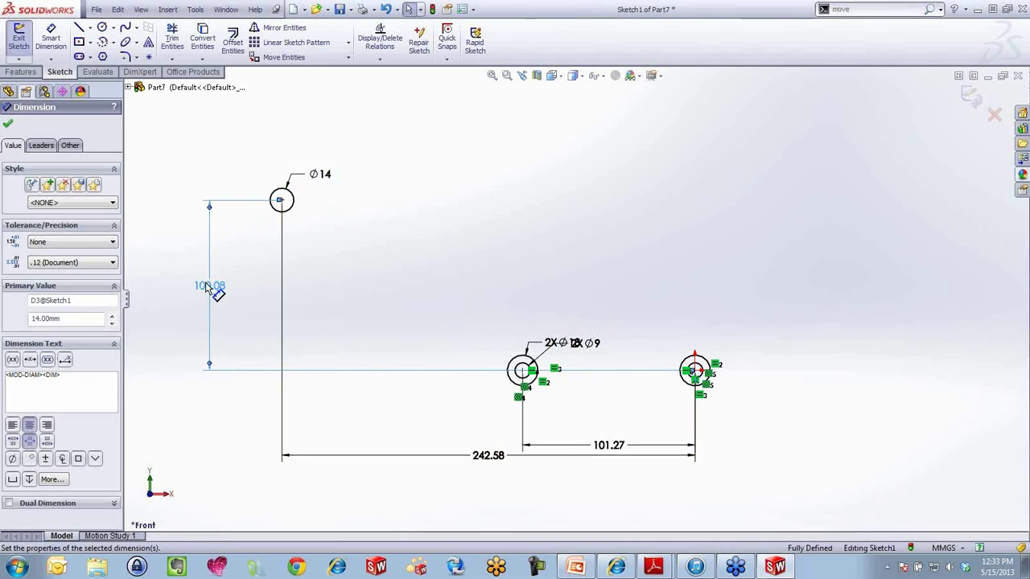
{"action": "double_click", "coordinate": [211, 285]}
{"action": "type", "text": "30"}
{"action": "key", "text": "Return"}
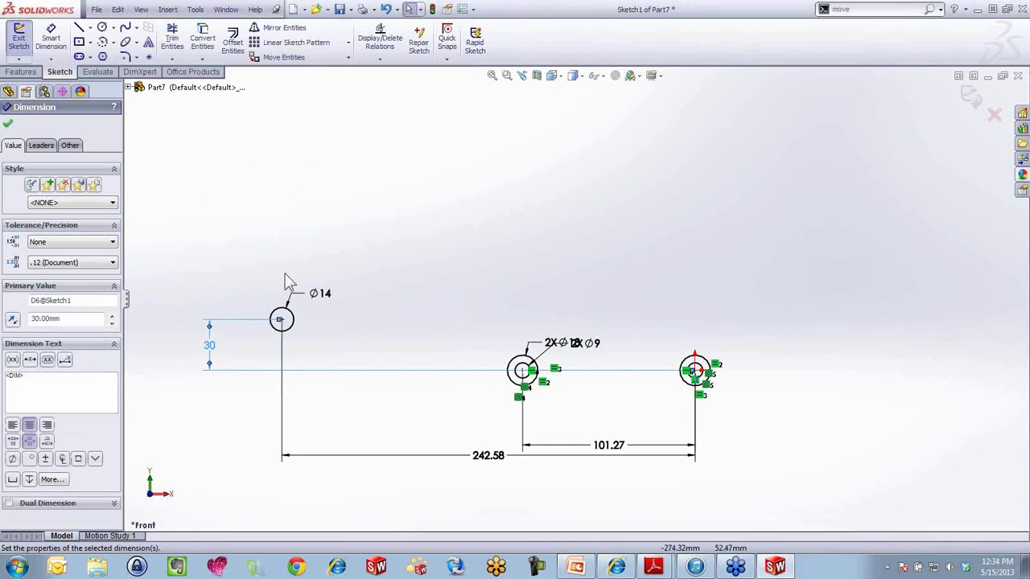
Set the horizontal distance between the 14 mm circle's centre and the origin to 100 mm.
{"action": "double_click", "coordinate": [485, 456]}
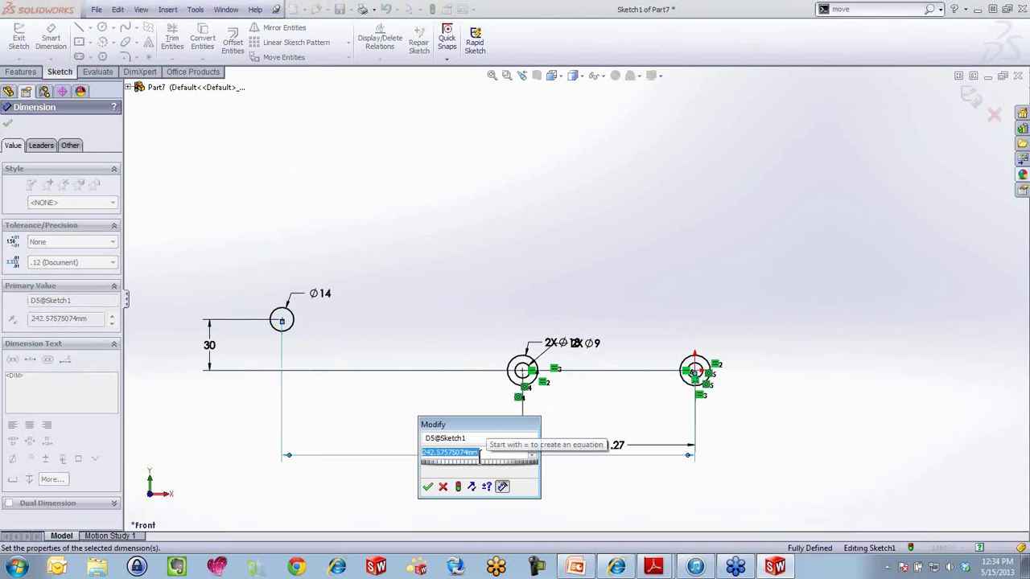
{"action": "type", "text": "100"}
{"action": "key", "text": "Return"}
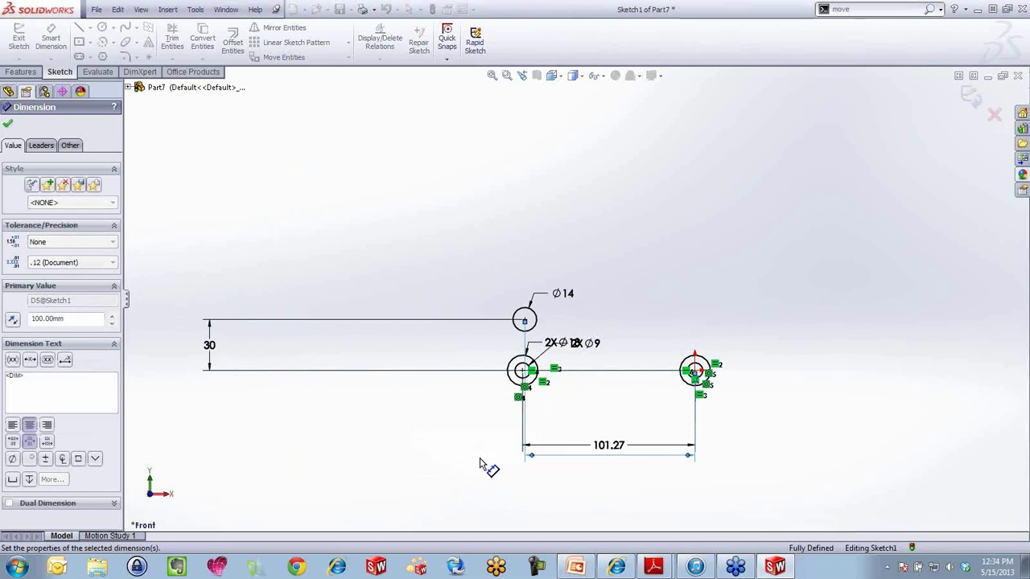
{"action": "double_click", "coordinate": [613, 455]}
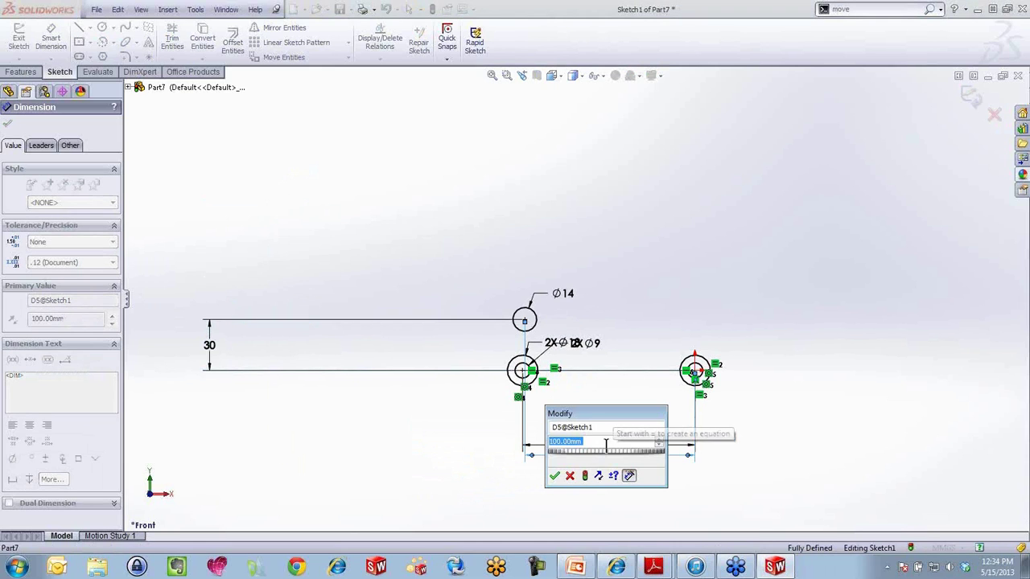
{"action": "left_click", "coordinate": [662, 317]}
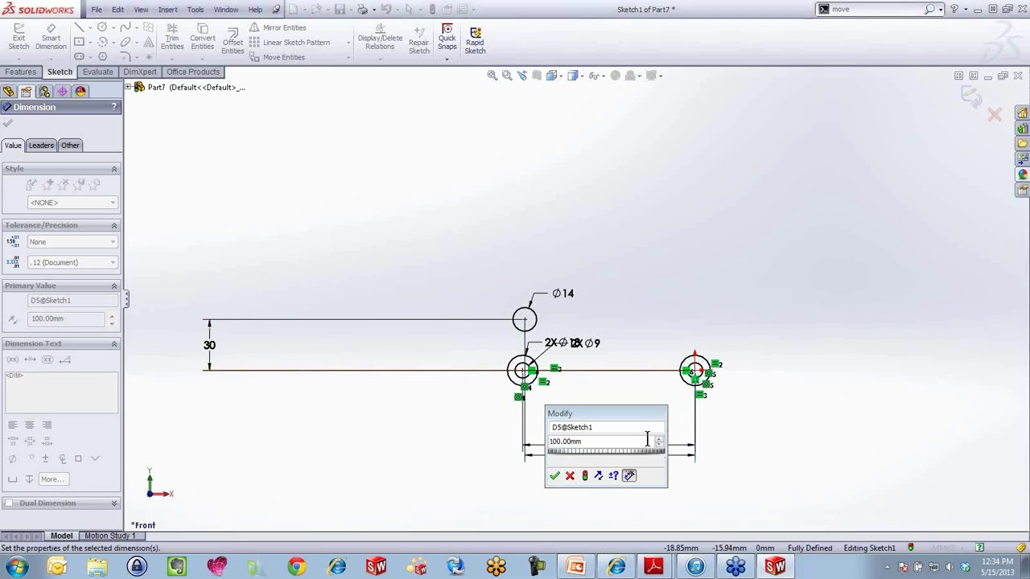
{"action": "left_click", "coordinate": [569, 475]}
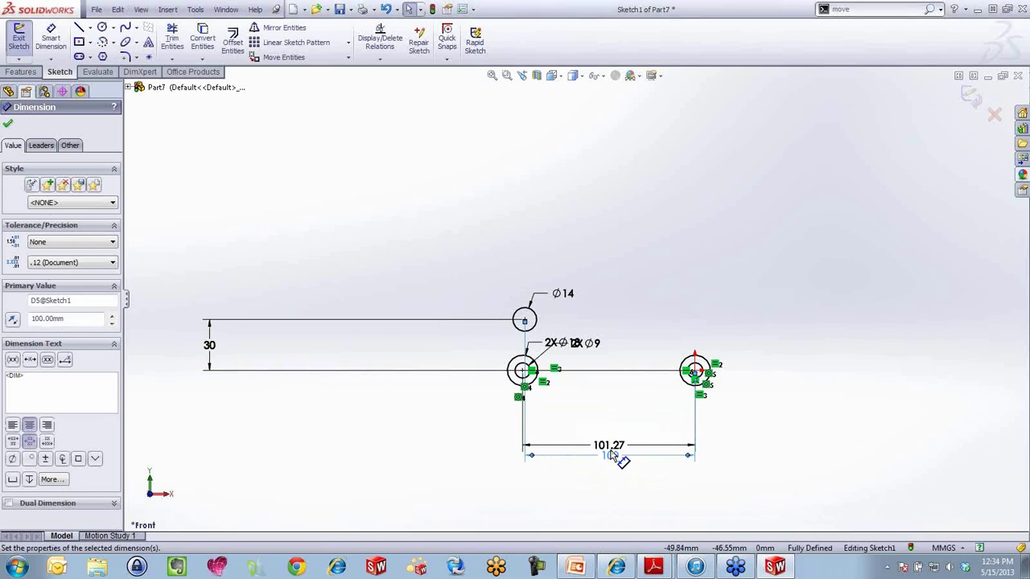
Set the centre distance between the two concentric circle pairs to 24 mm.
{"action": "double_click", "coordinate": [611, 447]}
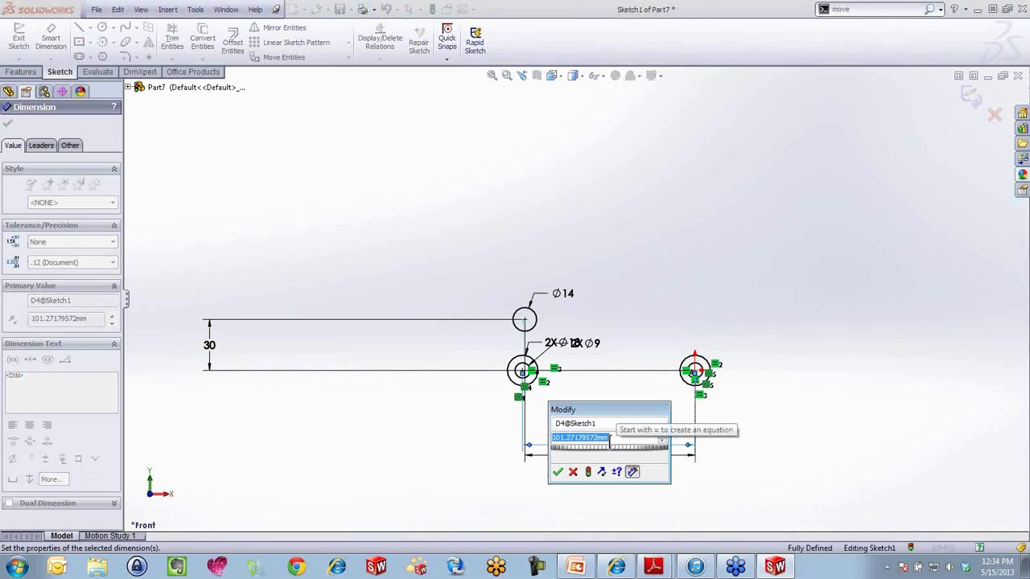
{"action": "type", "text": "24"}
{"action": "key", "text": "Return"}
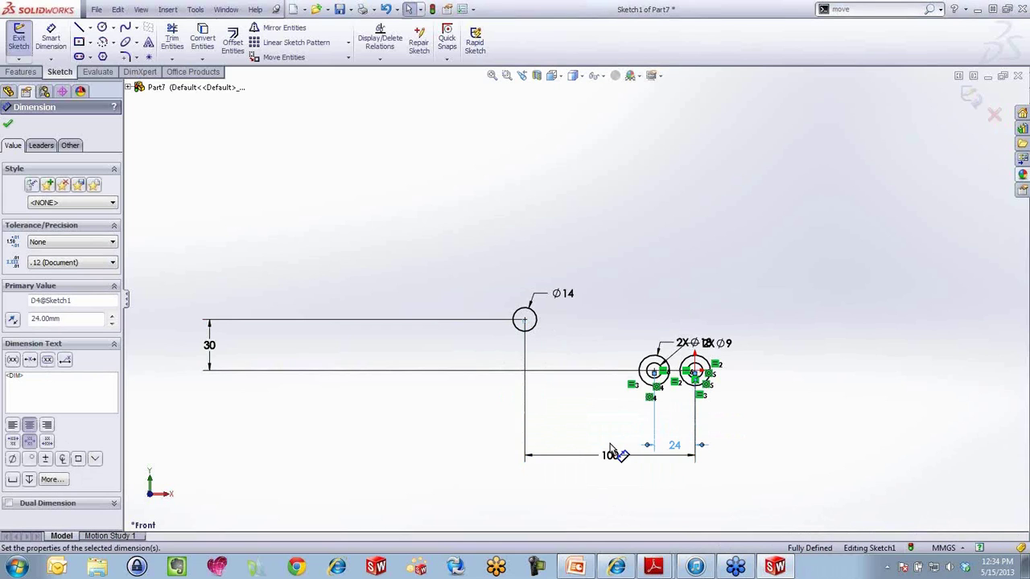
Rearrange the 30, 24 and 100 mm dimensions and the diameter labels close to the circles so that none overlap.
{"action": "scroll", "coordinate": [692, 368], "scroll_direction": "down", "scroll_amount": 2}
{"action": "scroll", "coordinate": [632, 397], "scroll_direction": "up", "scroll_amount": 2}
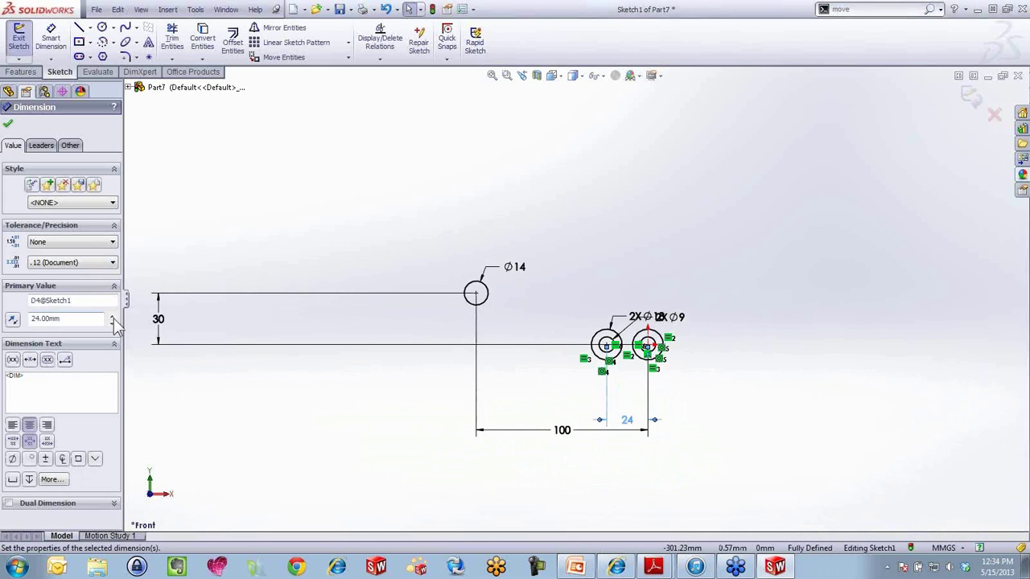
{"action": "left_click_drag", "start_coordinate": [161, 322], "coordinate": [441, 323]}
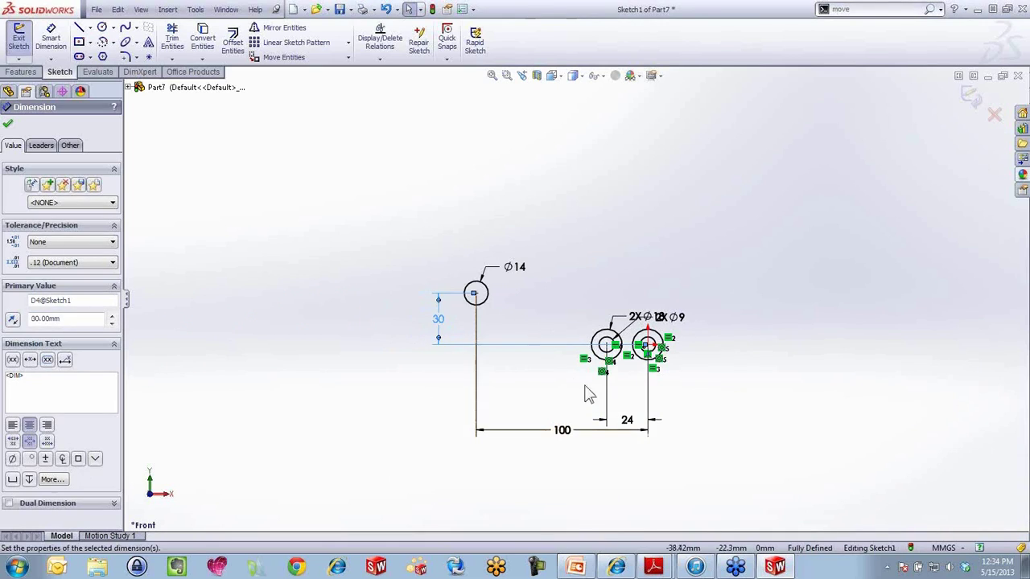
{"action": "left_click_drag", "start_coordinate": [632, 427], "coordinate": [644, 388]}
{"action": "left_click_drag", "start_coordinate": [585, 432], "coordinate": [579, 420]}
{"action": "left_click", "coordinate": [591, 415]}
{"action": "scroll", "coordinate": [602, 346], "scroll_direction": "down", "scroll_amount": 4}
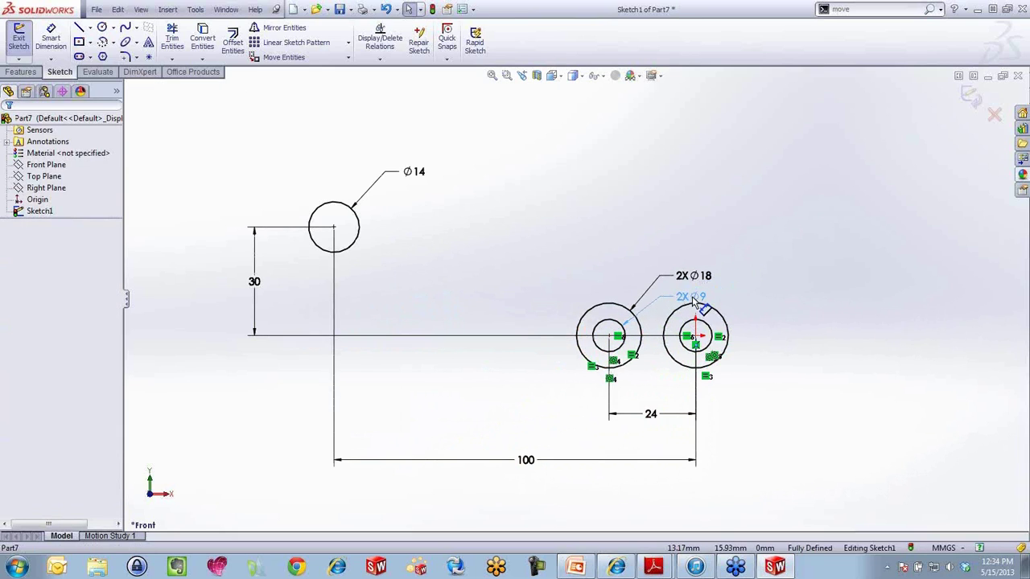
{"action": "left_click", "coordinate": [676, 293]}
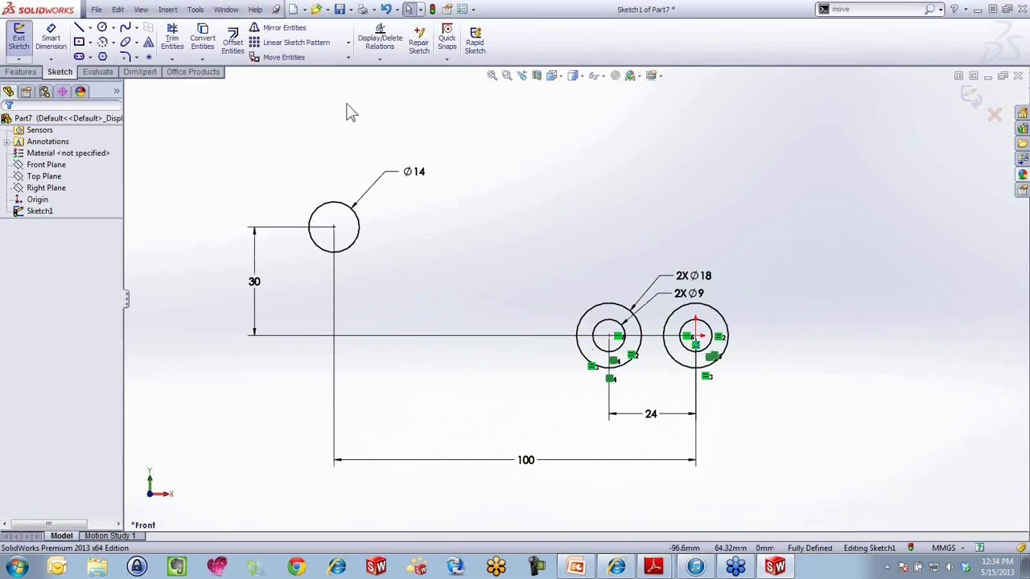
Sketch a horizontal line about 63 mm long from the 14 mm circle's top, continued by a tangent arc ending on the origin-centred 18 mm circle.
{"action": "key", "text": "s"}
{"action": "left_click", "coordinate": [355, 129]}
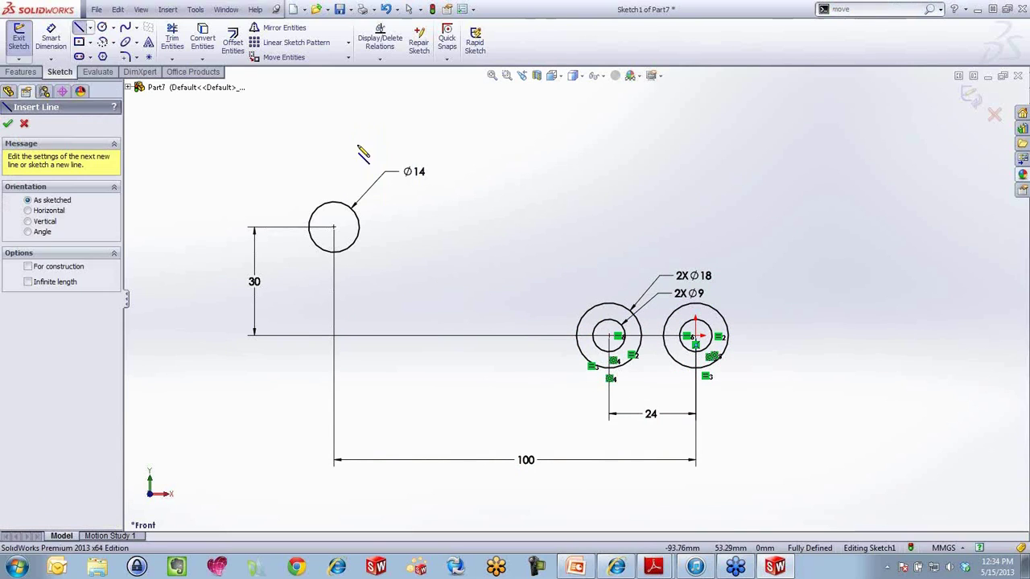
{"action": "left_click", "coordinate": [334, 202]}
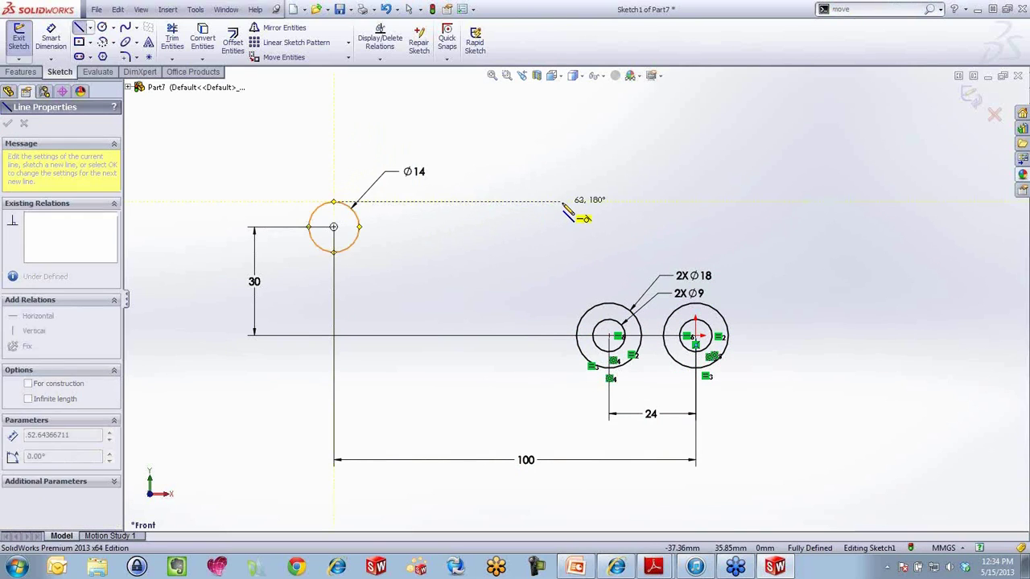
{"action": "left_click", "coordinate": [562, 203]}
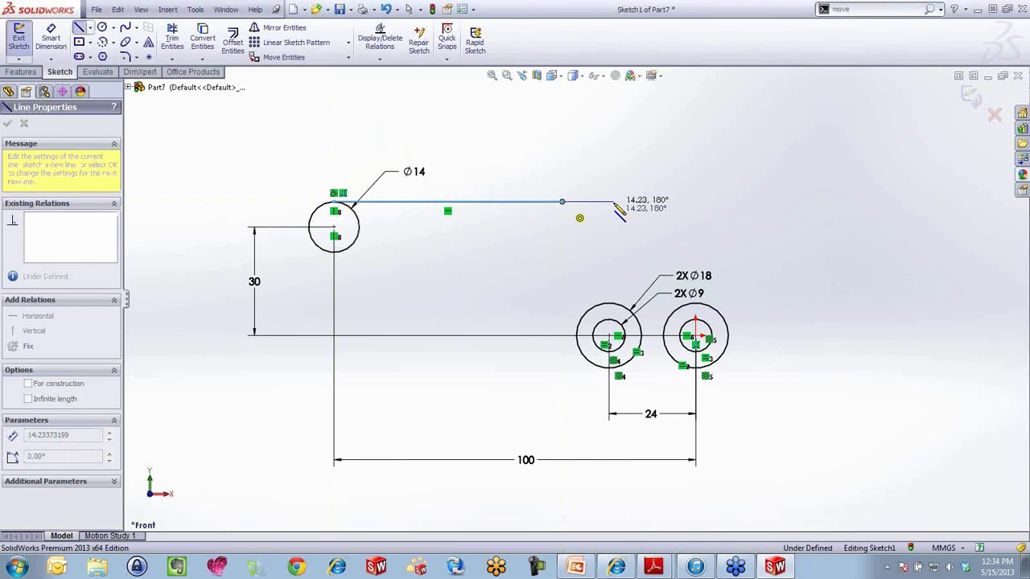
{"action": "key", "text": "a"}
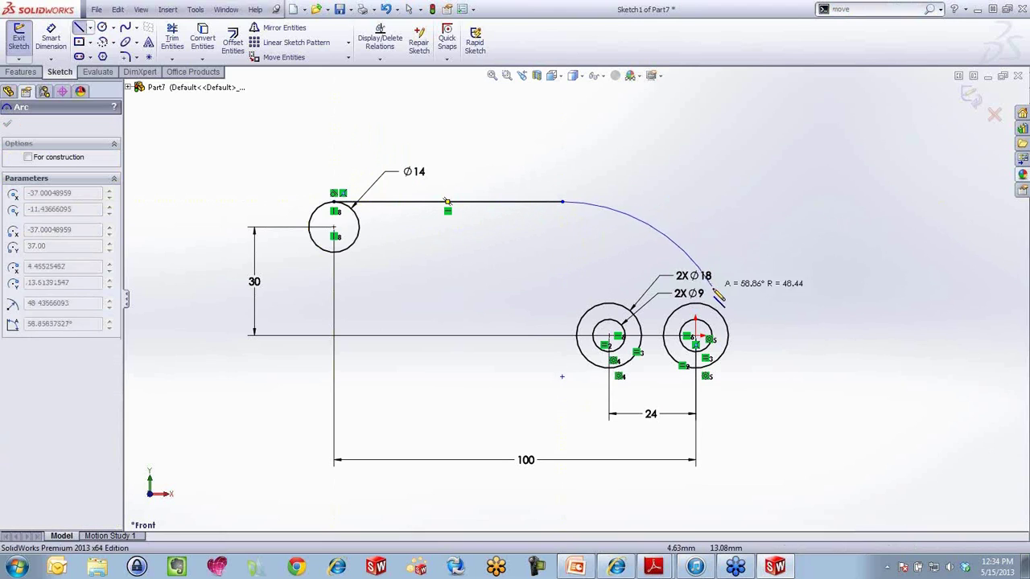
{"action": "left_click", "coordinate": [727, 327]}
{"action": "key", "text": "Escape"}
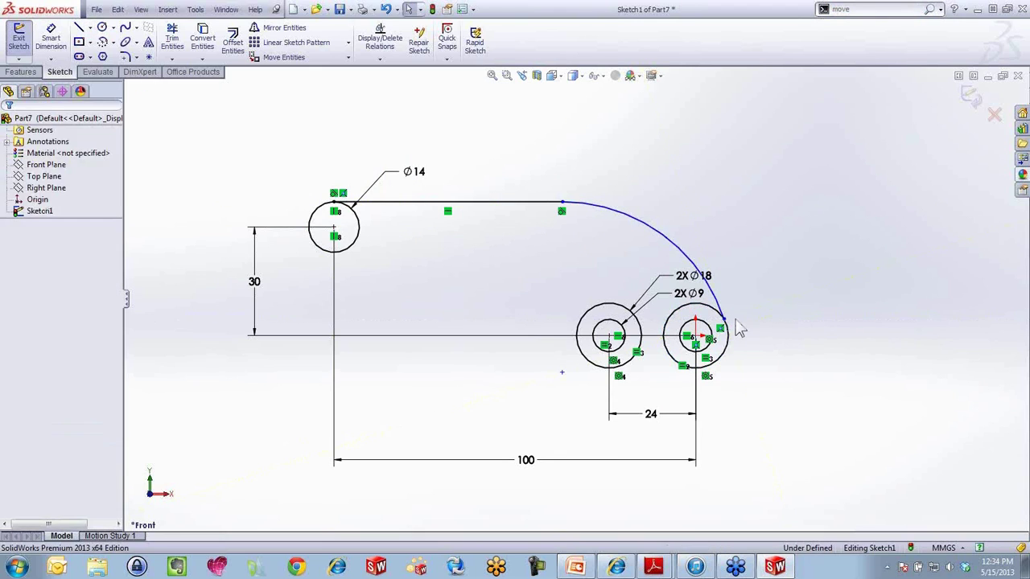
Make the upper arm arc tangent to the 18 mm circle centred on the origin.
{"action": "scroll", "coordinate": [727, 326], "scroll_direction": "down", "scroll_amount": 5}
{"action": "left_click_drag", "start_coordinate": [674, 324], "coordinate": [595, 288]}
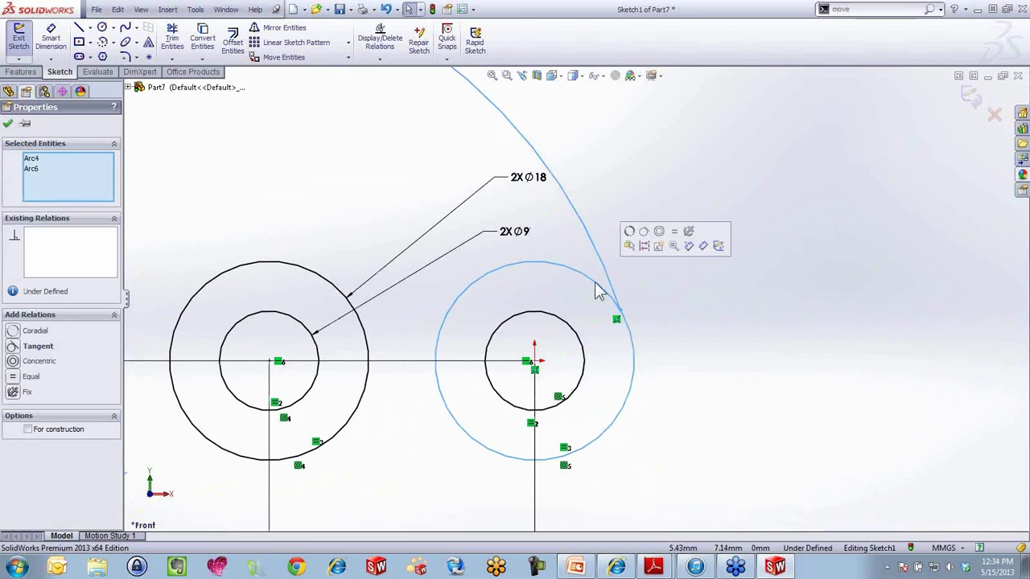
{"action": "left_click", "coordinate": [644, 249]}
{"action": "scroll", "coordinate": [661, 336], "scroll_direction": "up", "scroll_amount": 8}
{"action": "scroll", "coordinate": [335, 268], "scroll_direction": "down", "scroll_amount": 3}
Sketch a three-point arc of about 12.6 mm radius bridging the undersides of the two 18 mm circles.
{"action": "key", "text": "s"}
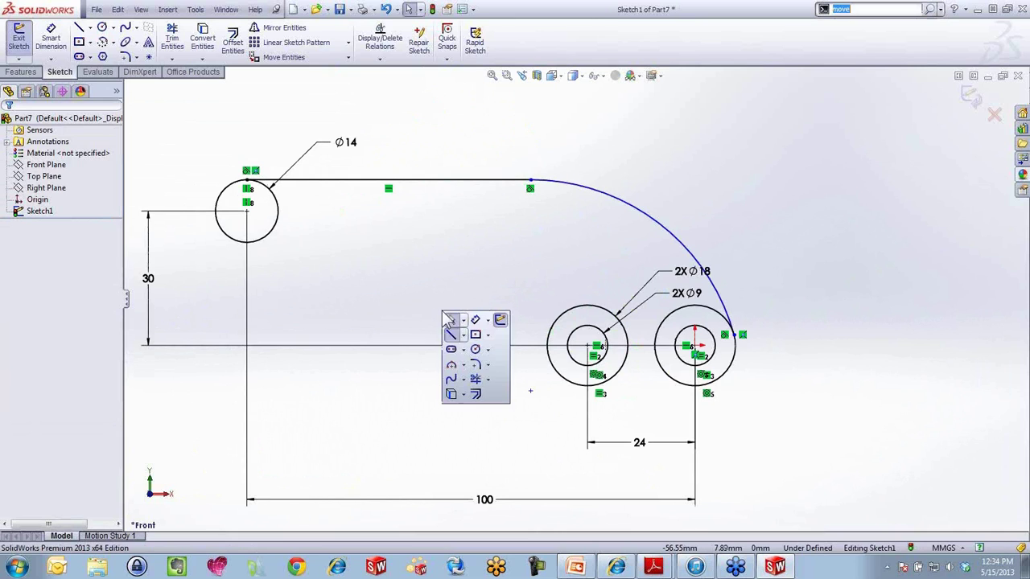
{"action": "left_click", "coordinate": [454, 369]}
{"action": "scroll", "coordinate": [632, 406], "scroll_direction": "down", "scroll_amount": 4}
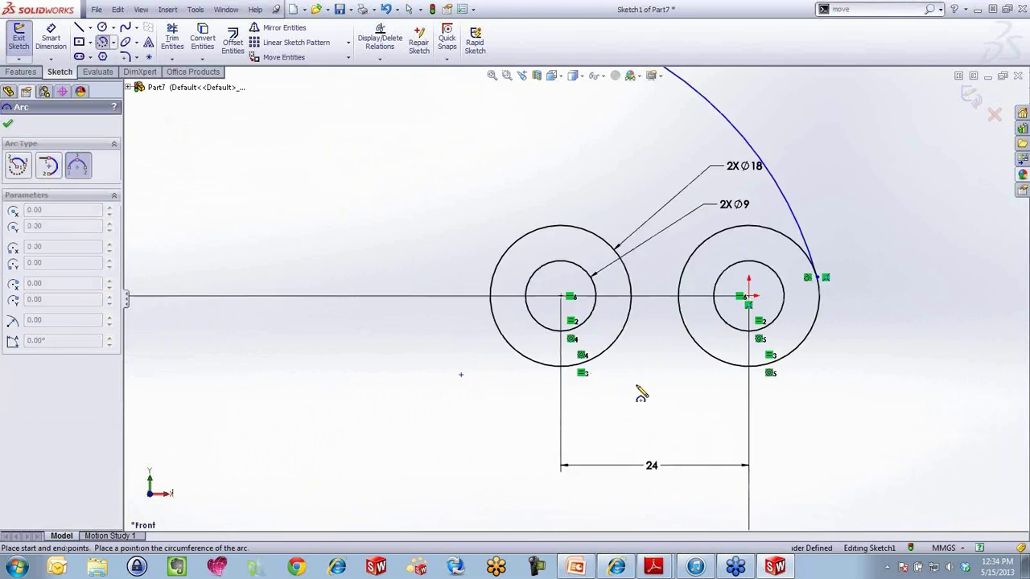
{"action": "left_click", "coordinate": [721, 349]}
{"action": "left_click", "coordinate": [603, 336]}
{"action": "left_click", "coordinate": [655, 332]}
Sketch a three-point arc of about 67 mm radius from the 18 mm circle away from the origin to the 14 mm circle's underside.
{"action": "scroll", "coordinate": [573, 302], "scroll_direction": "up", "scroll_amount": 3}
{"action": "scroll", "coordinate": [544, 369], "scroll_direction": "up", "scroll_amount": 2}
{"action": "scroll", "coordinate": [345, 201], "scroll_direction": "down", "scroll_amount": 4}
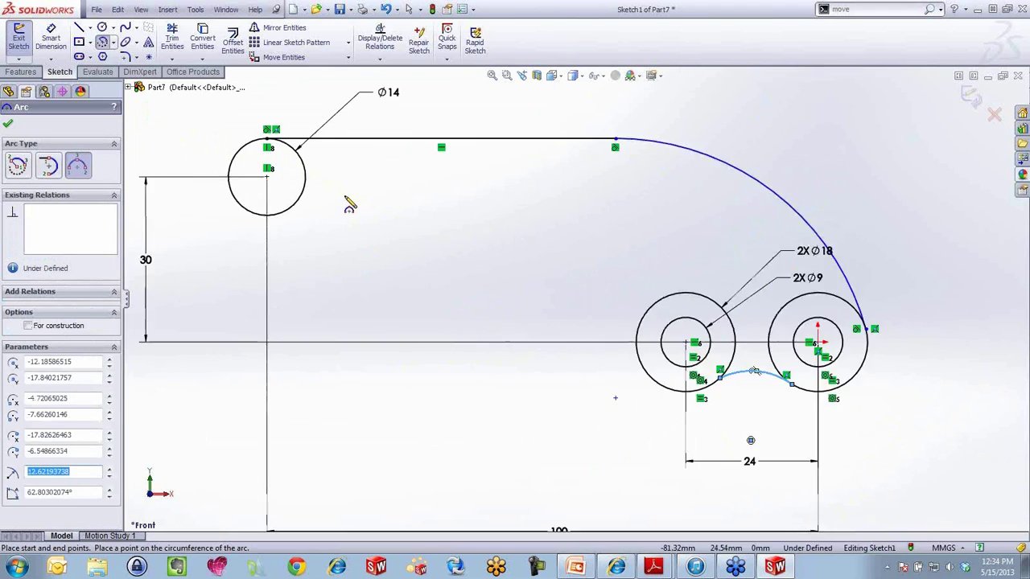
{"action": "left_click", "coordinate": [808, 464]}
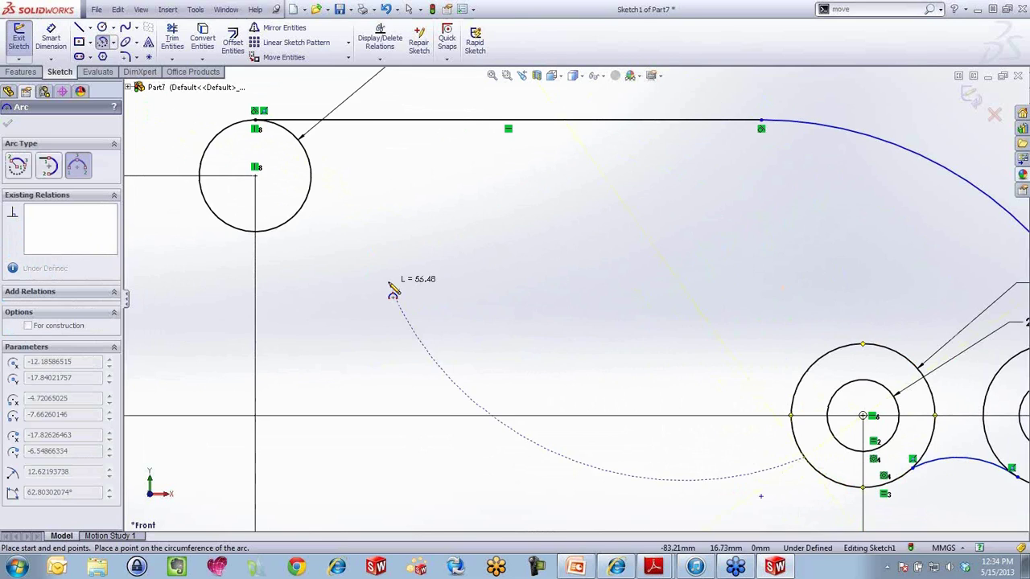
{"action": "left_click", "coordinate": [293, 220]}
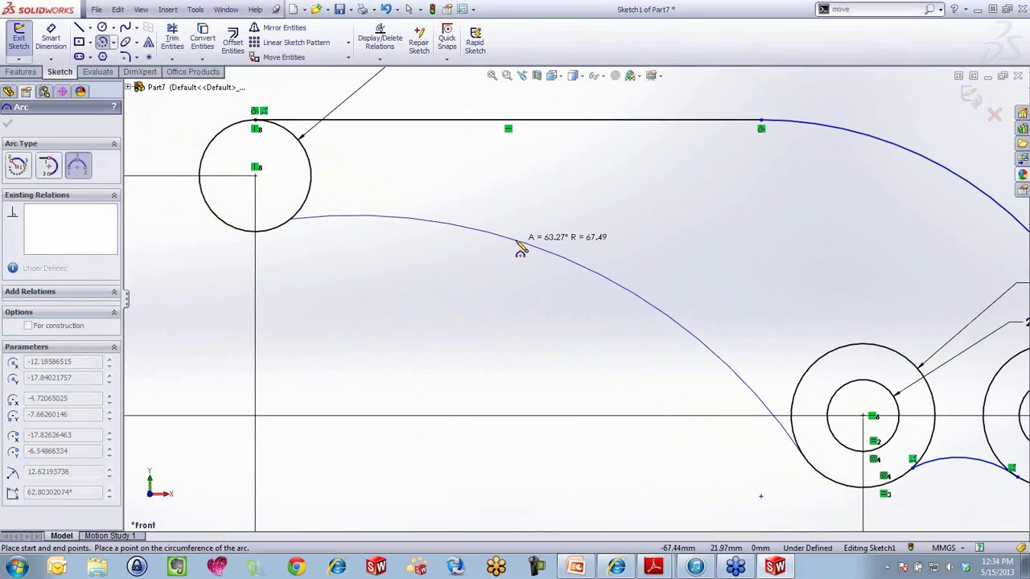
{"action": "left_click", "coordinate": [519, 247]}
{"action": "key", "text": "Escape"}
Make the arm's long lower arc tangent to the 14 mm circle and to the adjoining 18 mm circle.
{"action": "left_click_drag", "start_coordinate": [324, 245], "coordinate": [281, 192]}
{"action": "left_click", "coordinate": [321, 140]}
{"action": "left_click", "coordinate": [775, 488]}
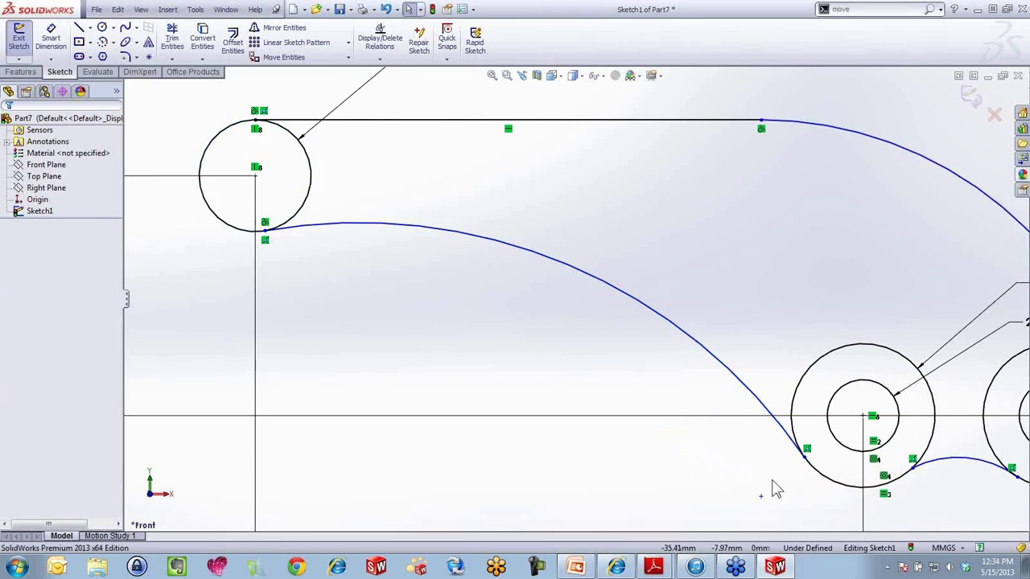
{"action": "scroll", "coordinate": [793, 475], "scroll_direction": "down", "scroll_amount": 5}
{"action": "left_click_drag", "start_coordinate": [750, 391], "coordinate": [696, 318]}
{"action": "left_click", "coordinate": [697, 424]}
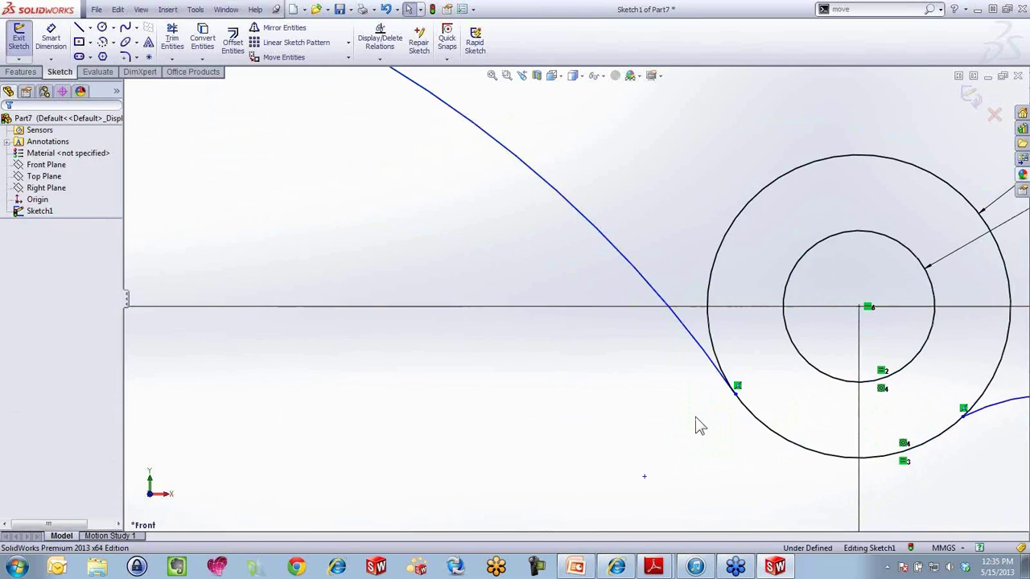
{"action": "scroll", "coordinate": [721, 420], "scroll_direction": "down", "scroll_amount": 3}
{"action": "left_click_drag", "start_coordinate": [734, 419], "coordinate": [697, 321]}
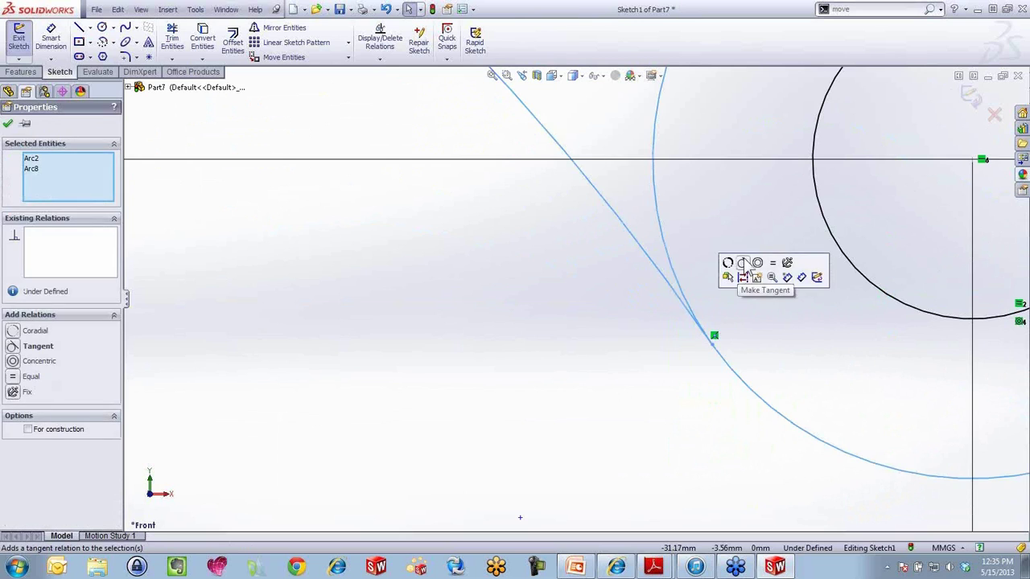
{"action": "left_click", "coordinate": [741, 268]}
Make the short bridging arc tangent to both 18 mm circles.
{"action": "scroll", "coordinate": [705, 393], "scroll_direction": "up", "scroll_amount": 4}
{"action": "scroll", "coordinate": [830, 375], "scroll_direction": "down", "scroll_amount": 3}
{"action": "left_click_drag", "start_coordinate": [760, 323], "coordinate": [689, 263]}
{"action": "left_click", "coordinate": [740, 213]}
{"action": "left_click", "coordinate": [825, 346]}
{"action": "scroll", "coordinate": [832, 350], "scroll_direction": "up", "scroll_amount": 5}
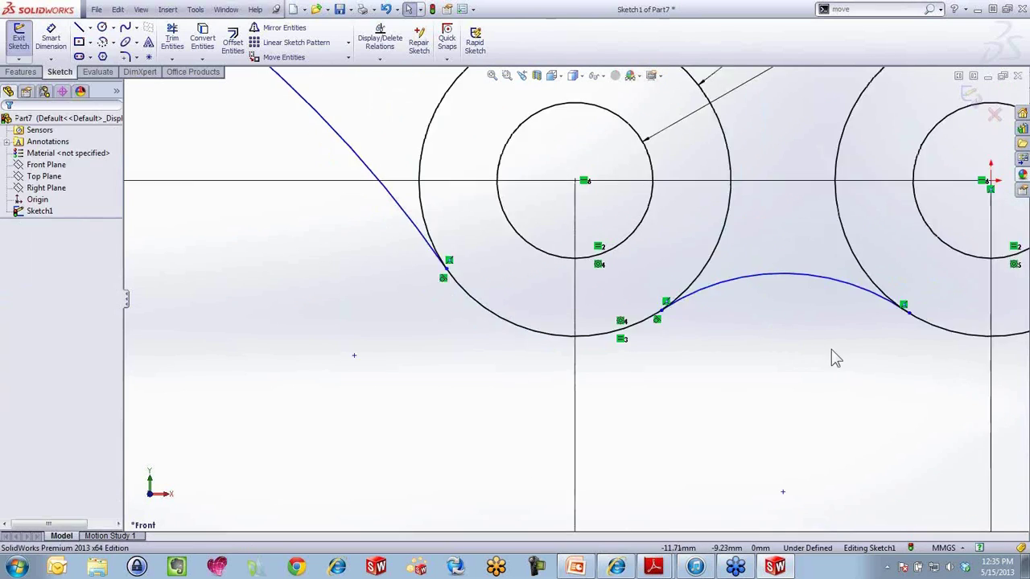
{"action": "scroll", "coordinate": [828, 330], "scroll_direction": "down", "scroll_amount": 4}
{"action": "left_click_drag", "start_coordinate": [551, 290], "coordinate": [545, 271]}
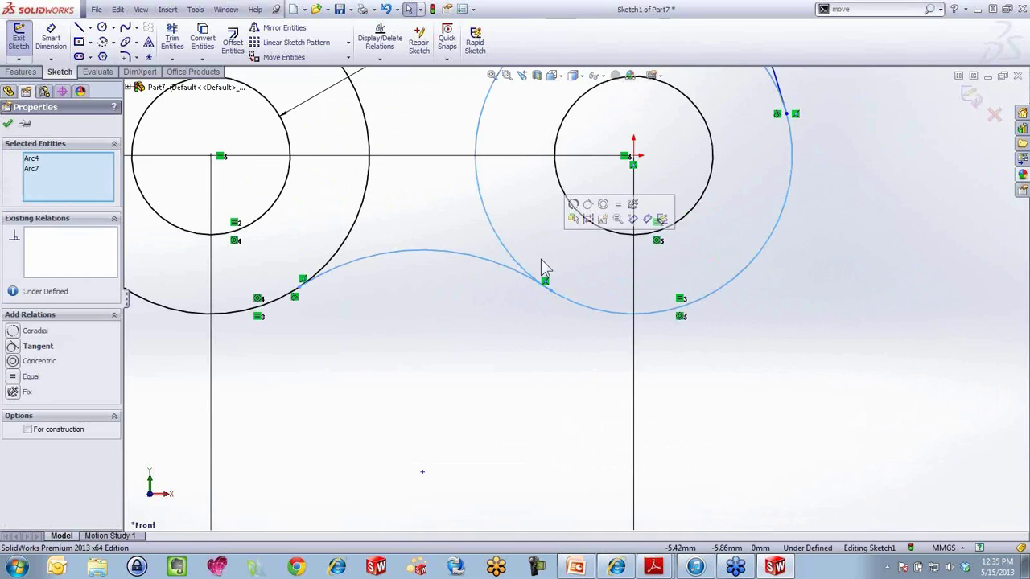
{"action": "left_click", "coordinate": [588, 206]}
{"action": "scroll", "coordinate": [601, 377], "scroll_direction": "up", "scroll_amount": 6}
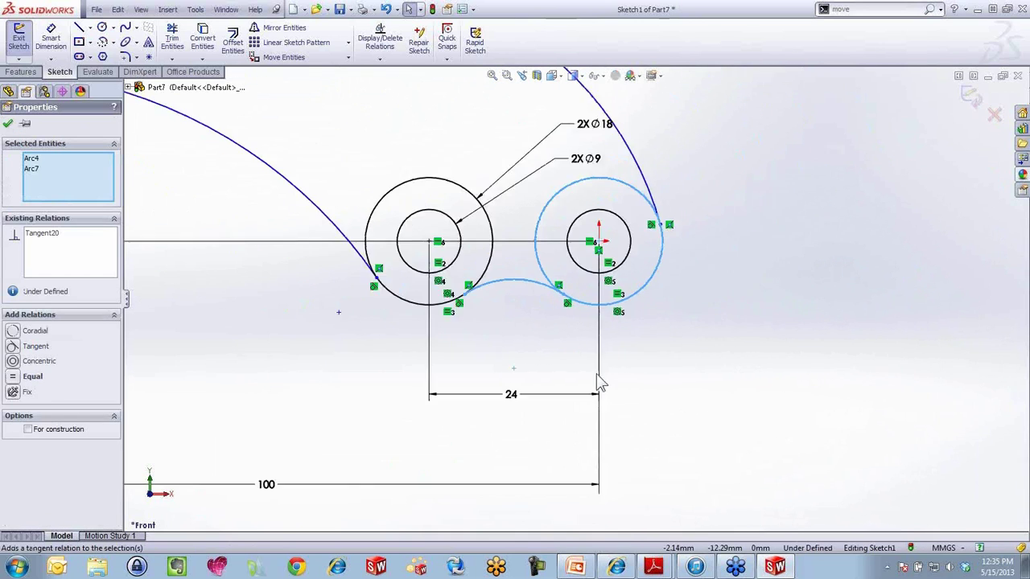
{"action": "left_click", "coordinate": [643, 395]}
Run Fully Define Sketch with its default settings to add the missing radius dimensions to the three arcs.
{"action": "scroll", "coordinate": [457, 206], "scroll_direction": "down", "scroll_amount": 4}
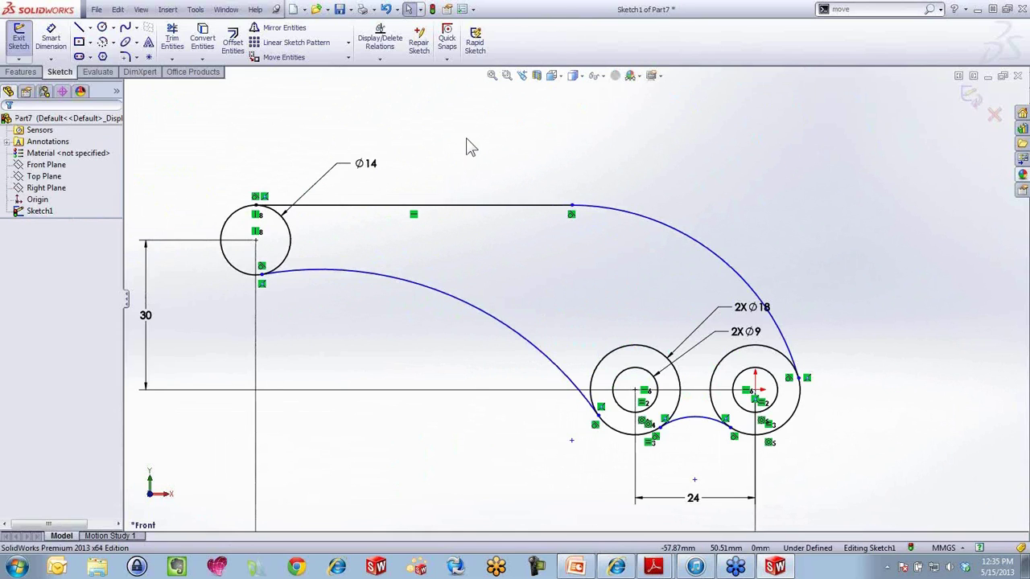
{"action": "left_click", "coordinate": [379, 59]}
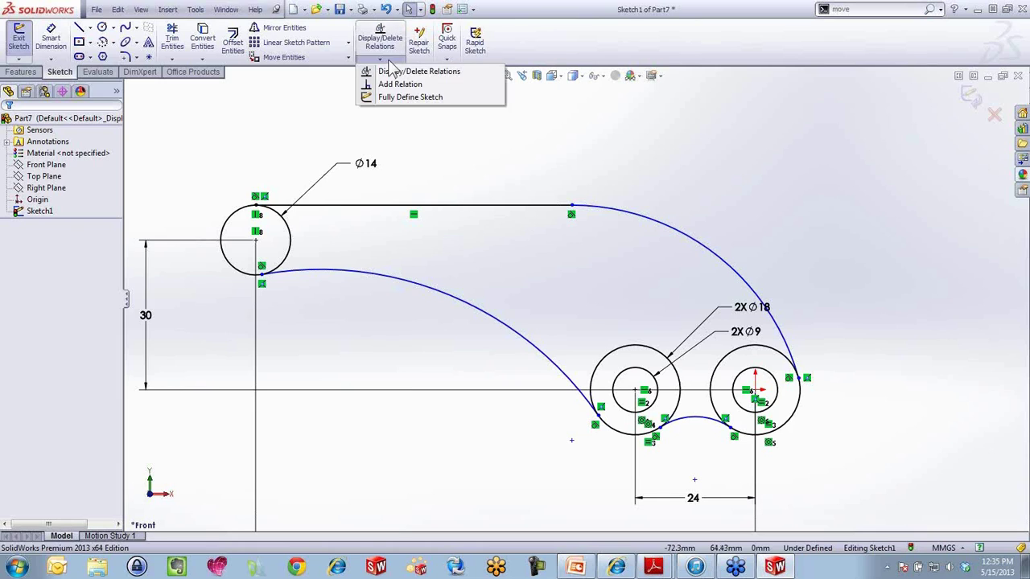
{"action": "right_click", "coordinate": [847, 194]}
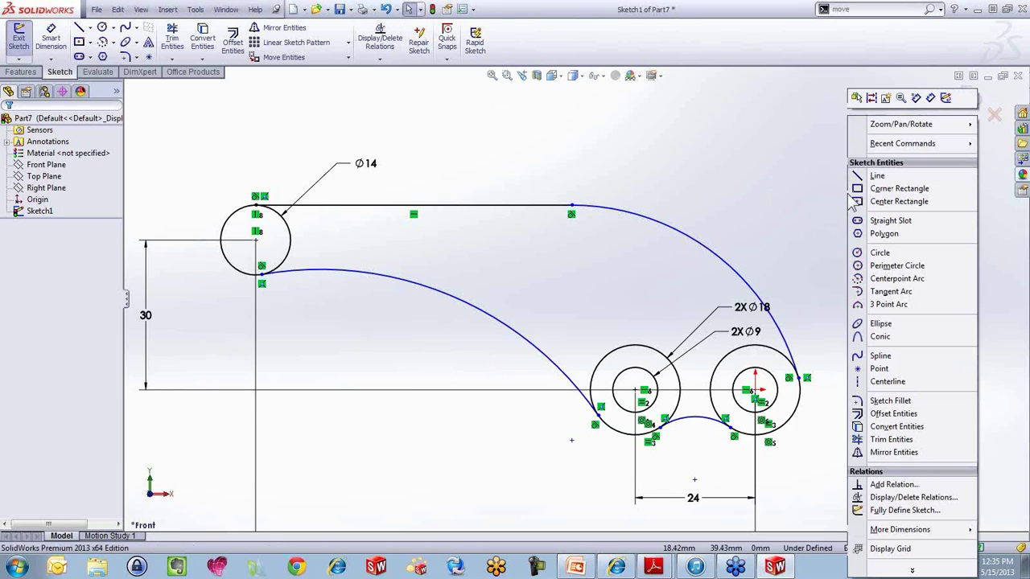
{"action": "left_click", "coordinate": [887, 512]}
{"action": "key", "text": "Return"}
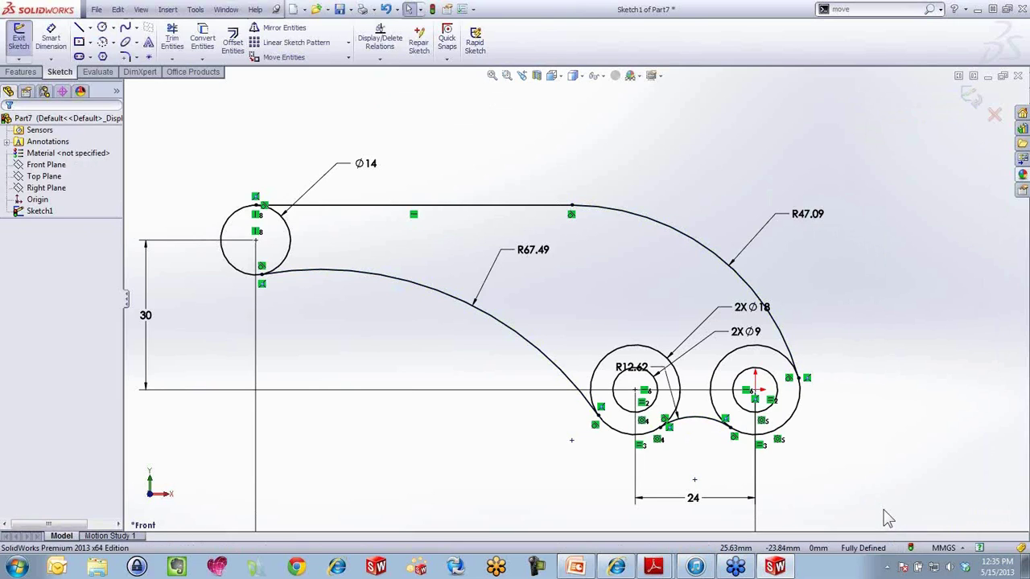
Set the radius of the arm's upper arc to 100 mm and of its long lower arc to 50 mm.
{"action": "double_click", "coordinate": [811, 214]}
{"action": "type", "text": "100"}
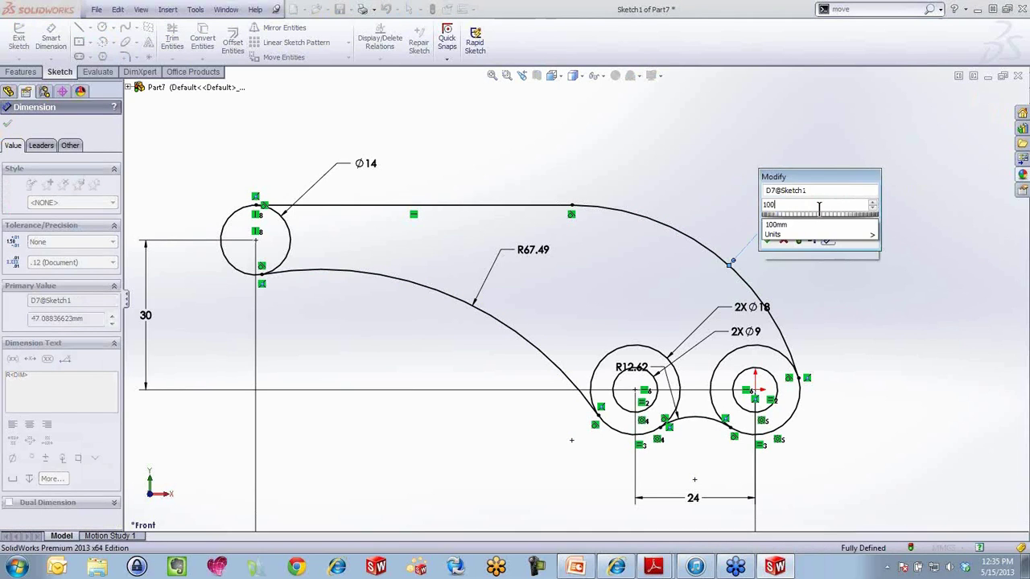
{"action": "key", "text": "Return"}
{"action": "double_click", "coordinate": [533, 250]}
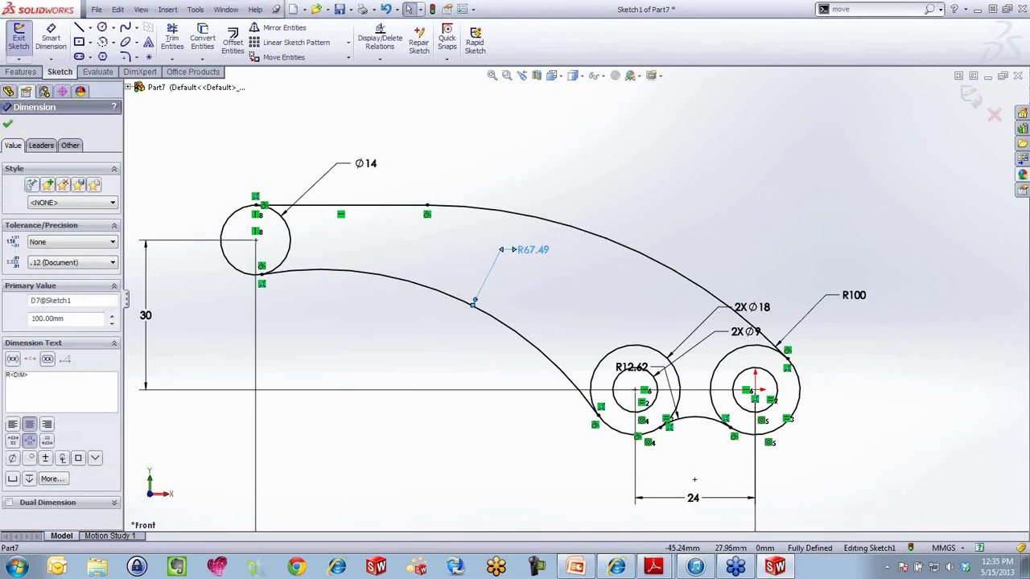
{"action": "type", "text": "50"}
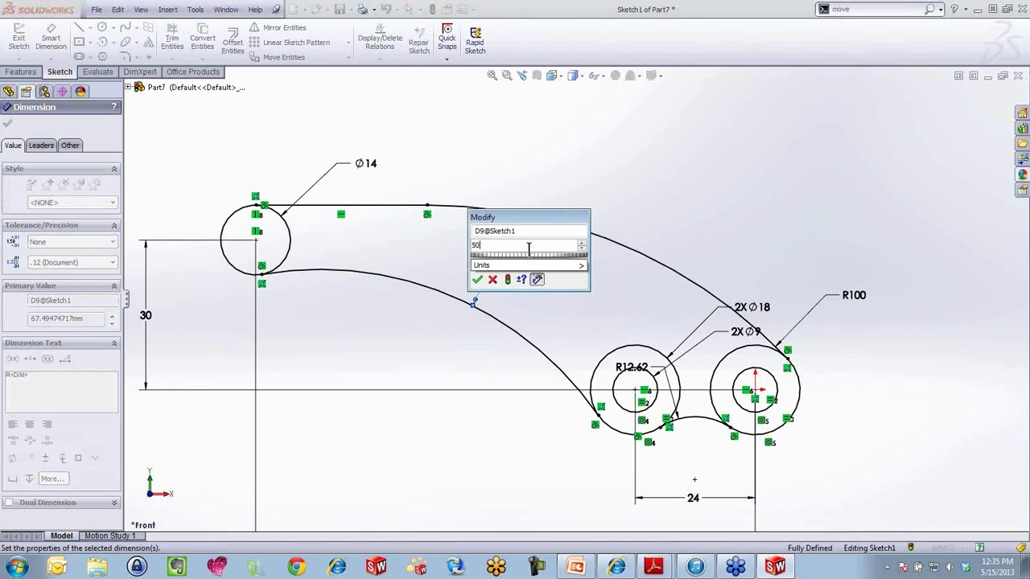
{"action": "key", "text": "Return"}
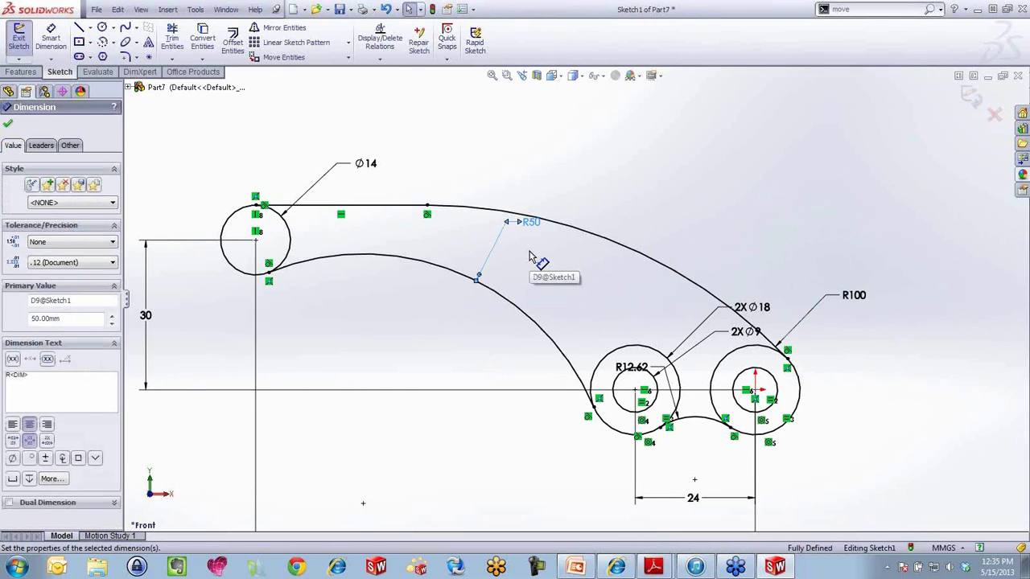
Finish editing the lever profile and exit the sketch.
{"action": "scroll", "coordinate": [528, 251], "scroll_direction": "up", "scroll_amount": 3}
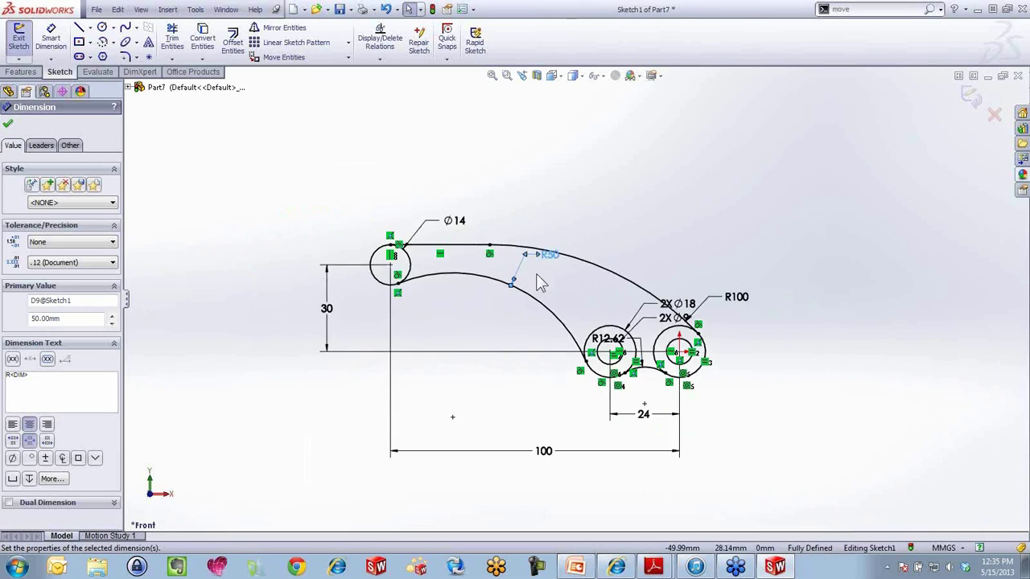
{"action": "scroll", "coordinate": [521, 357], "scroll_direction": "down", "scroll_amount": 1}
{"action": "left_click", "coordinate": [712, 199]}
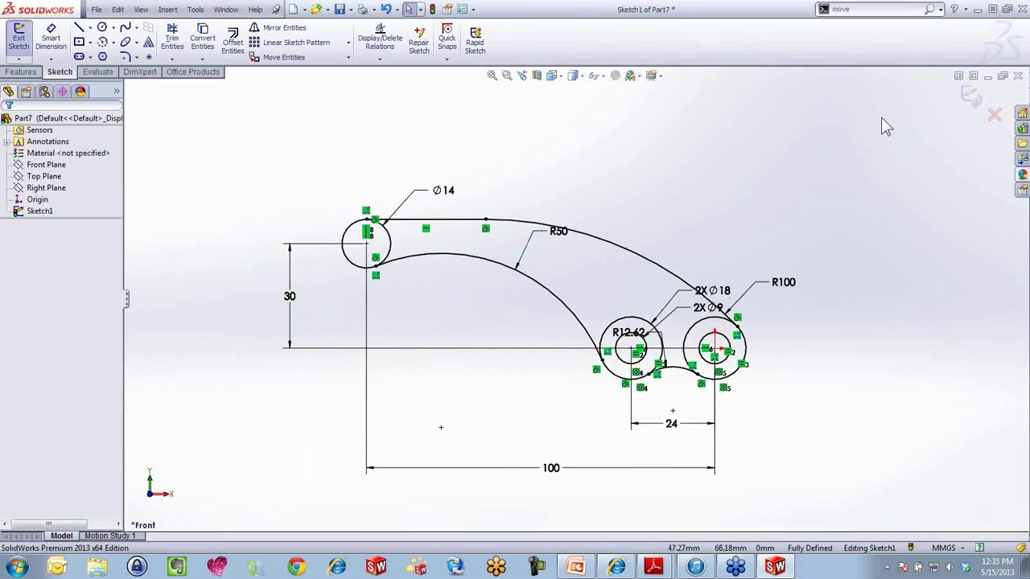
{"action": "left_click", "coordinate": [975, 103]}
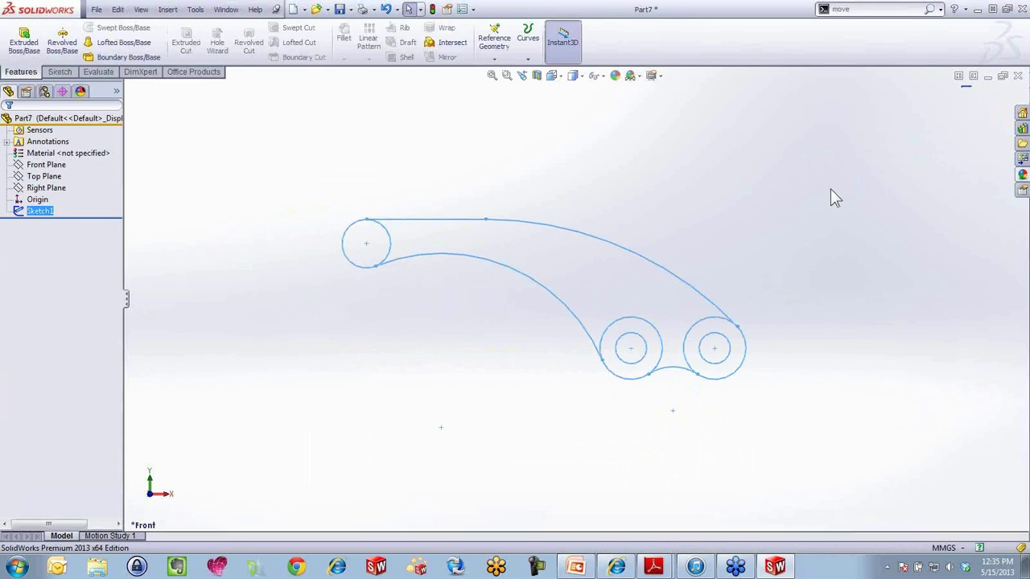
Extrude the arm, its rounded end and both boss rings 24 mm from the mid plane, leaving the two small circles as holes.
{"action": "key", "text": "s"}
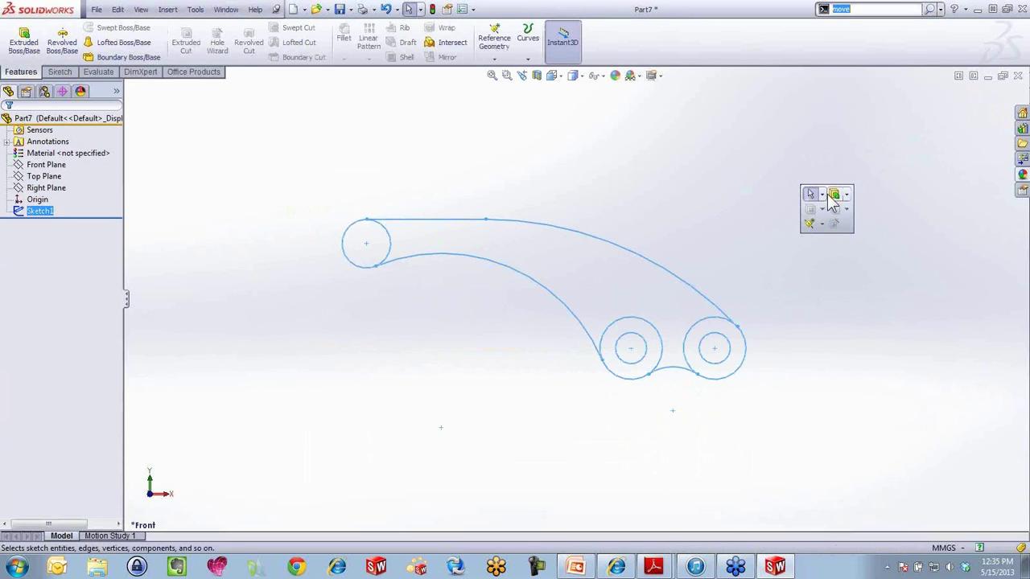
{"action": "left_click", "coordinate": [834, 194]}
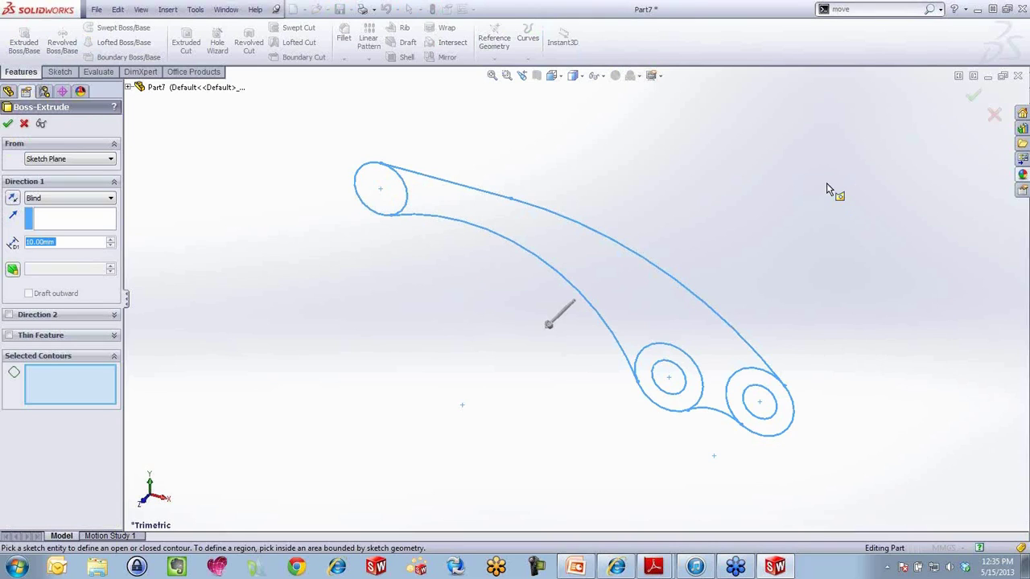
{"action": "right_click", "coordinate": [827, 188]}
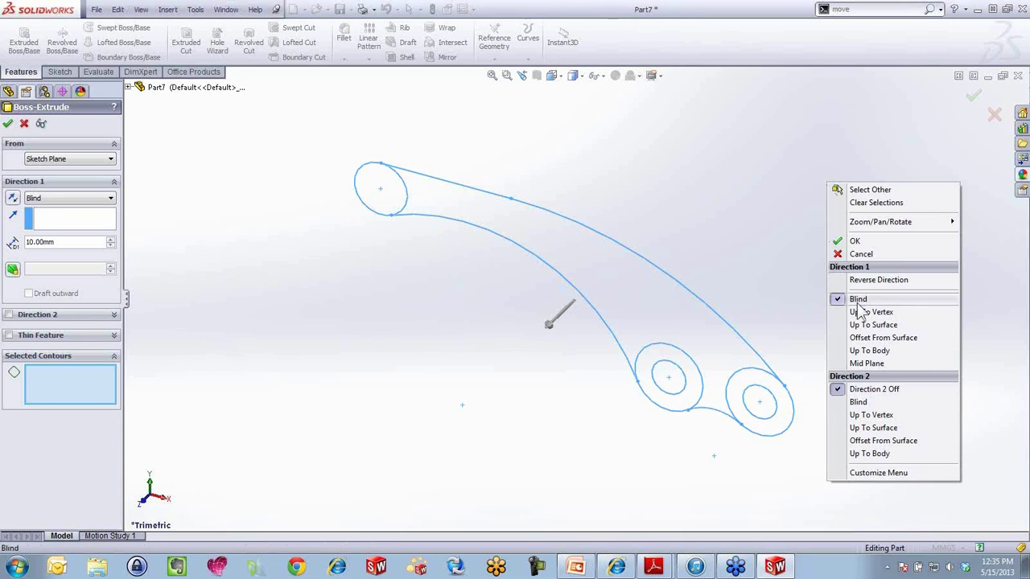
{"action": "left_click", "coordinate": [853, 366]}
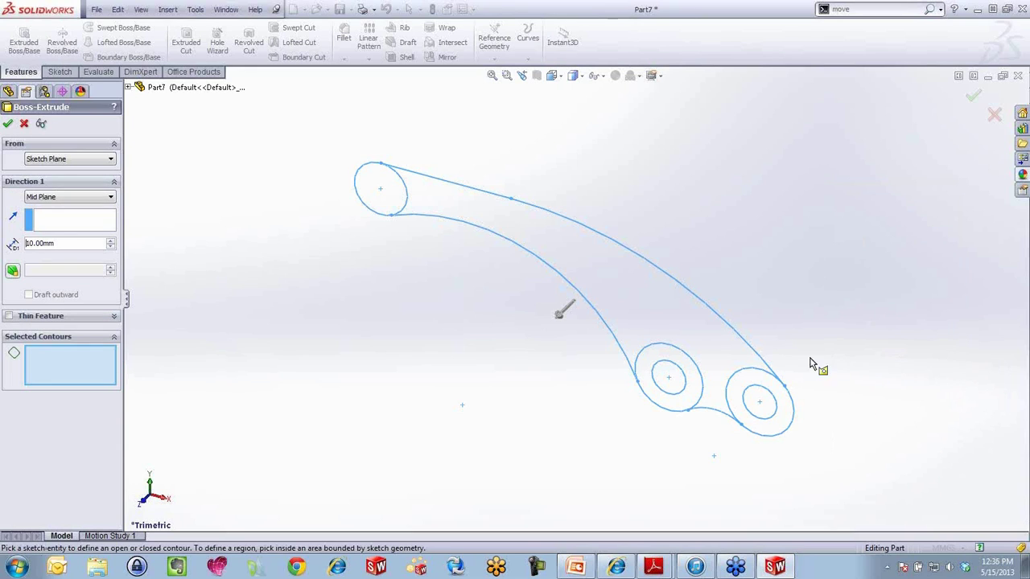
{"action": "left_click", "coordinate": [688, 414]}
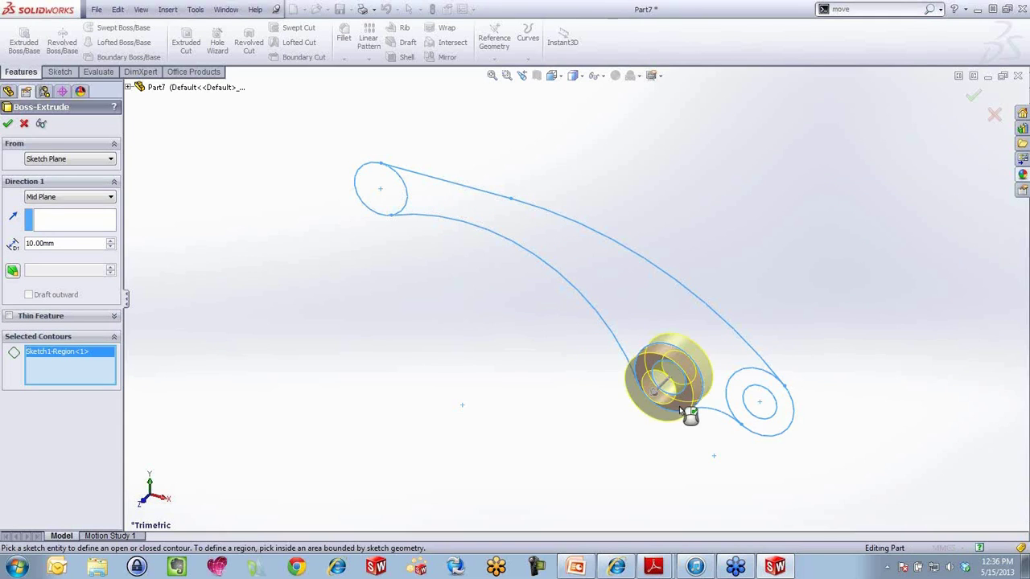
{"action": "left_click", "coordinate": [747, 417]}
{"action": "left_click", "coordinate": [726, 363]}
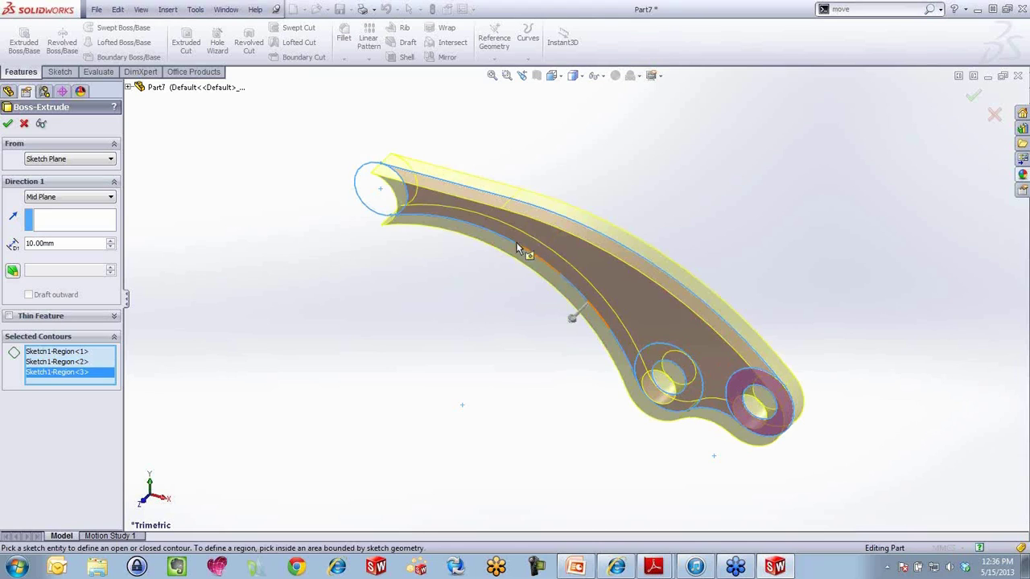
{"action": "left_click", "coordinate": [368, 200]}
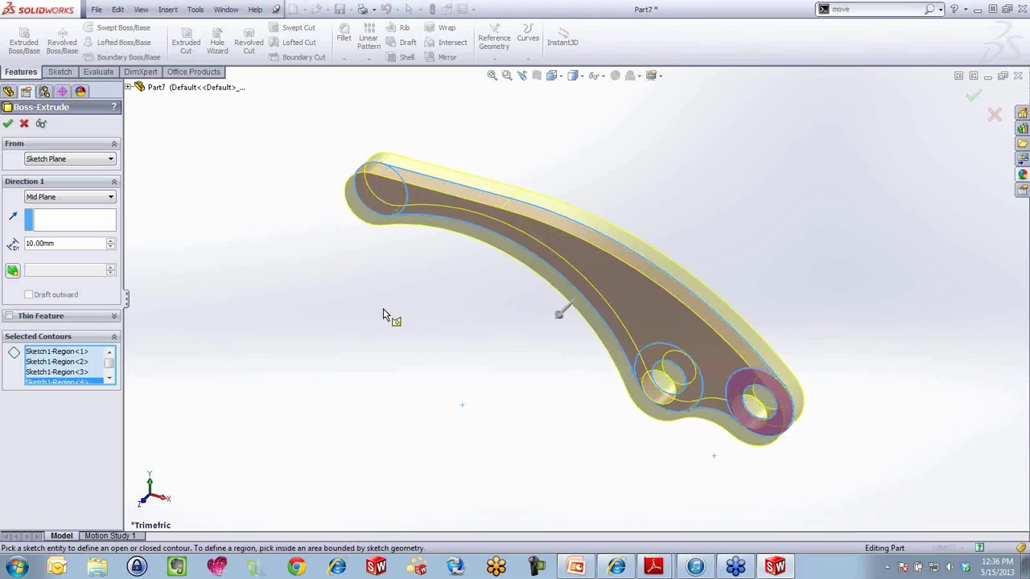
{"action": "left_click", "coordinate": [563, 315]}
{"action": "type", "text": "24"}
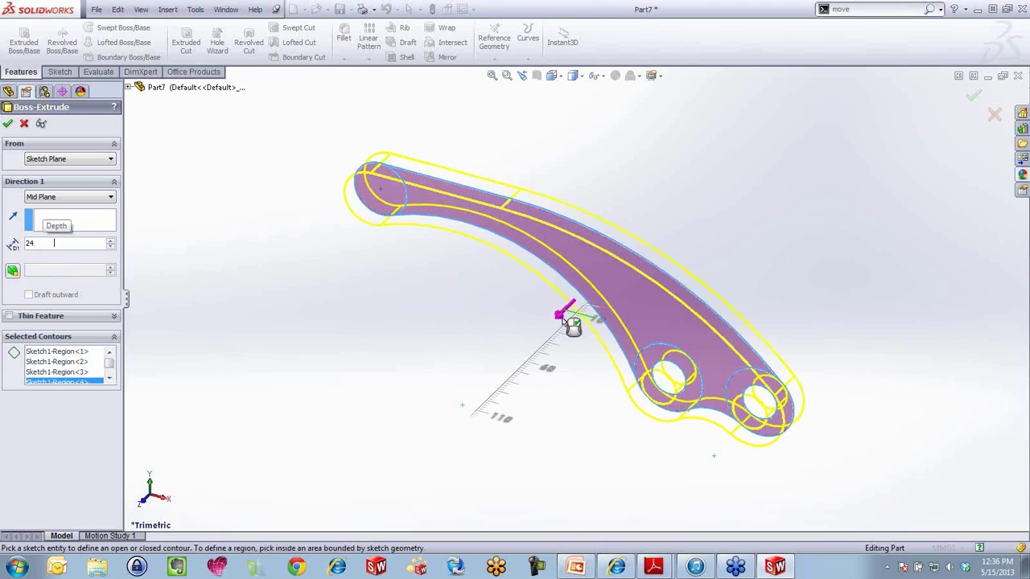
{"action": "key", "text": "Return"}
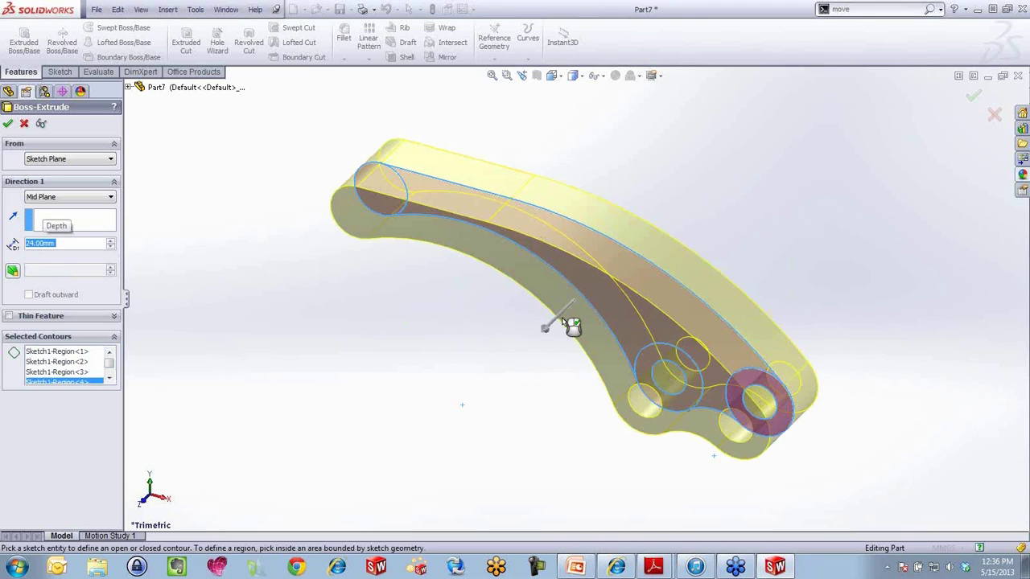
{"action": "right_click", "coordinate": [566, 322]}
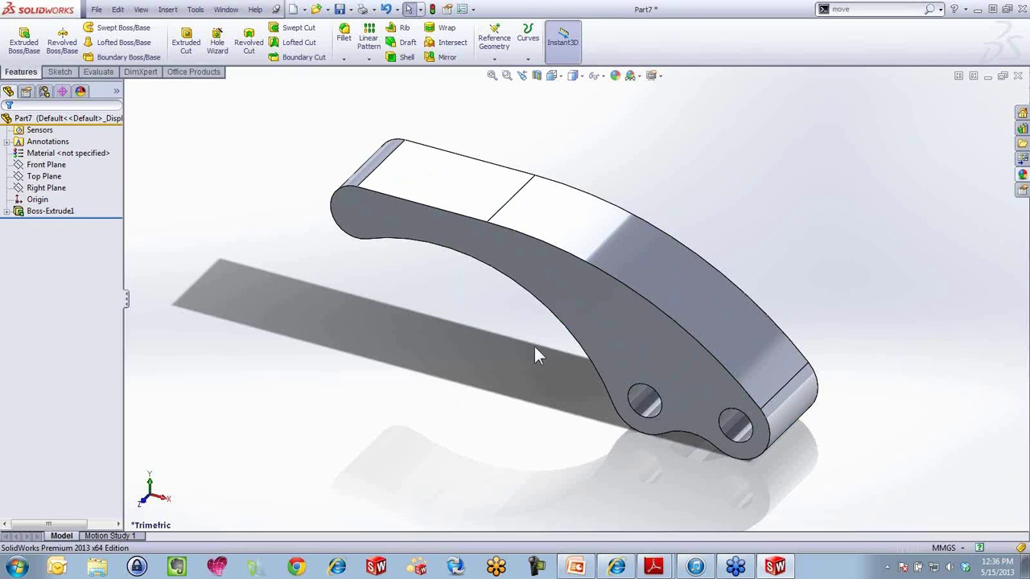
On the arm's flat upper face, sketch a closed edge profile about 71.6 mm long and 6.1 mm wide, with a tangent arc at its inner end.
{"action": "mouse_move", "coordinate": [534, 347]}
{"action": "middle_mouse_down"}
{"action": "mouse_move", "coordinate": [588, 265]}
{"action": "mouse_move", "coordinate": [492, 301]}
{"action": "mouse_move", "coordinate": [542, 278]}
{"action": "mouse_move", "coordinate": [593, 276]}
{"action": "mouse_move", "coordinate": [598, 237]}
{"action": "mouse_move", "coordinate": [536, 363]}
{"action": "middle_mouse_up"}
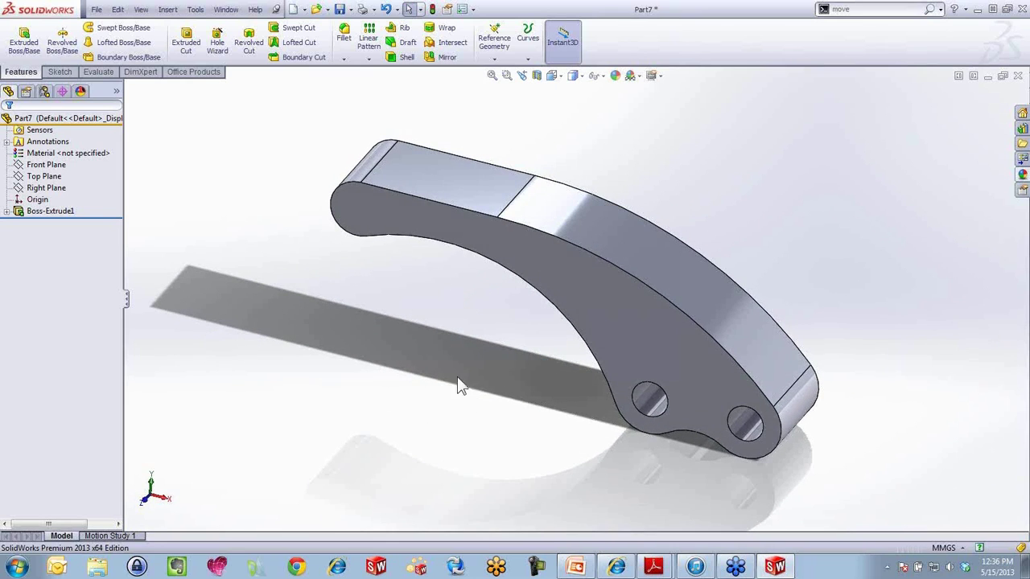
{"action": "left_click", "coordinate": [449, 187]}
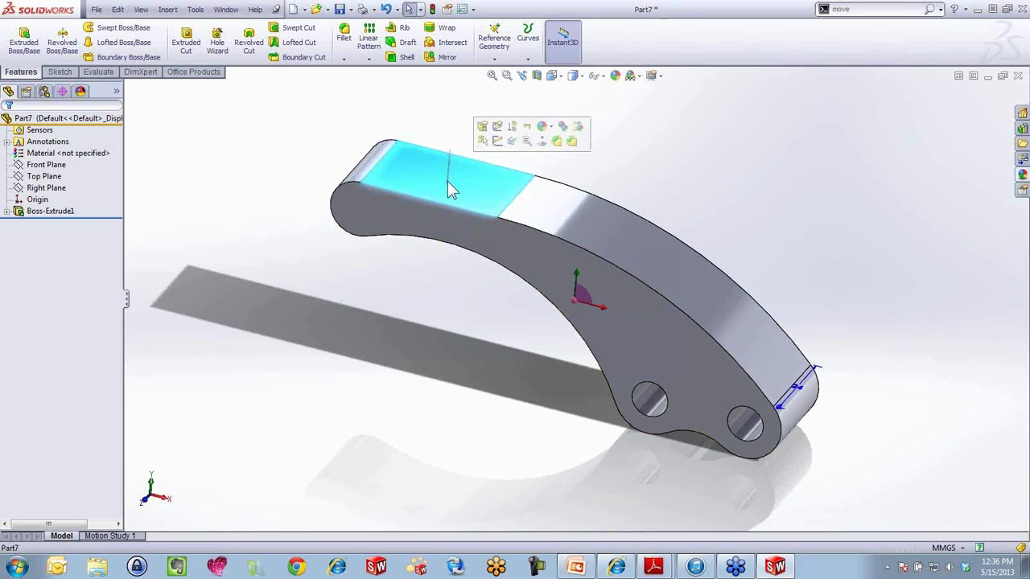
{"action": "left_click", "coordinate": [499, 142]}
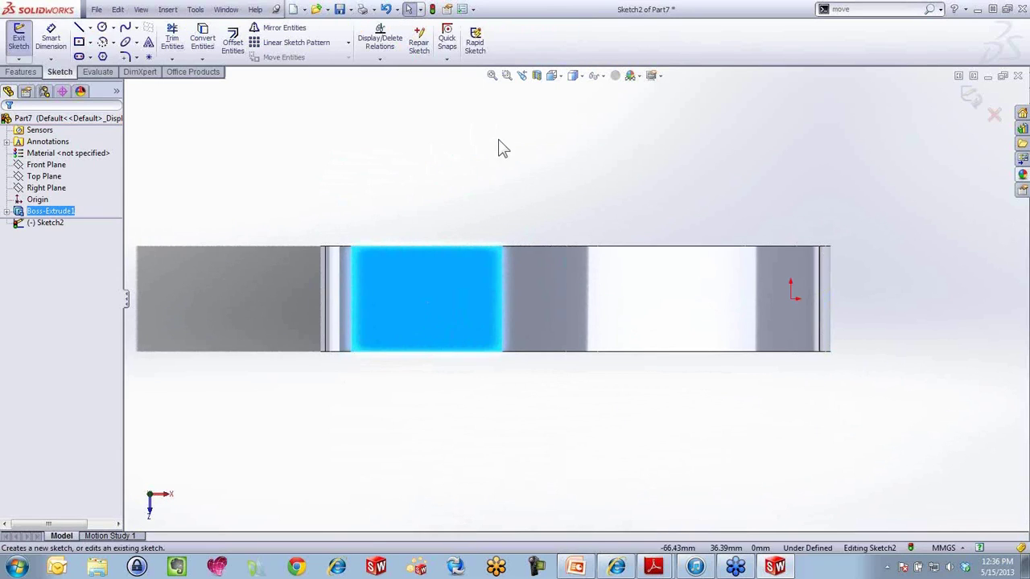
{"action": "left_click", "coordinate": [393, 190]}
{"action": "key", "text": "s"}
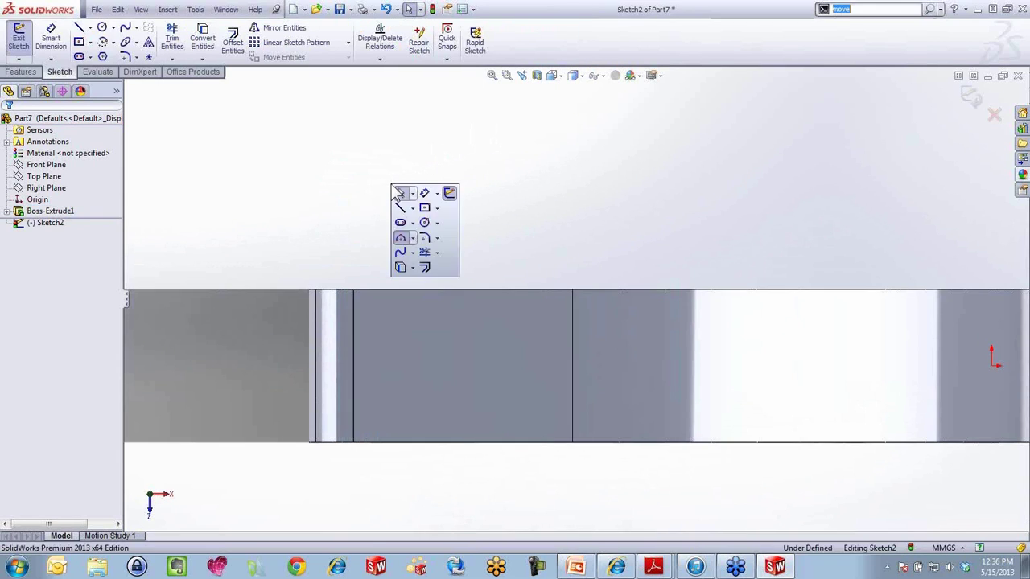
{"action": "left_click", "coordinate": [401, 208]}
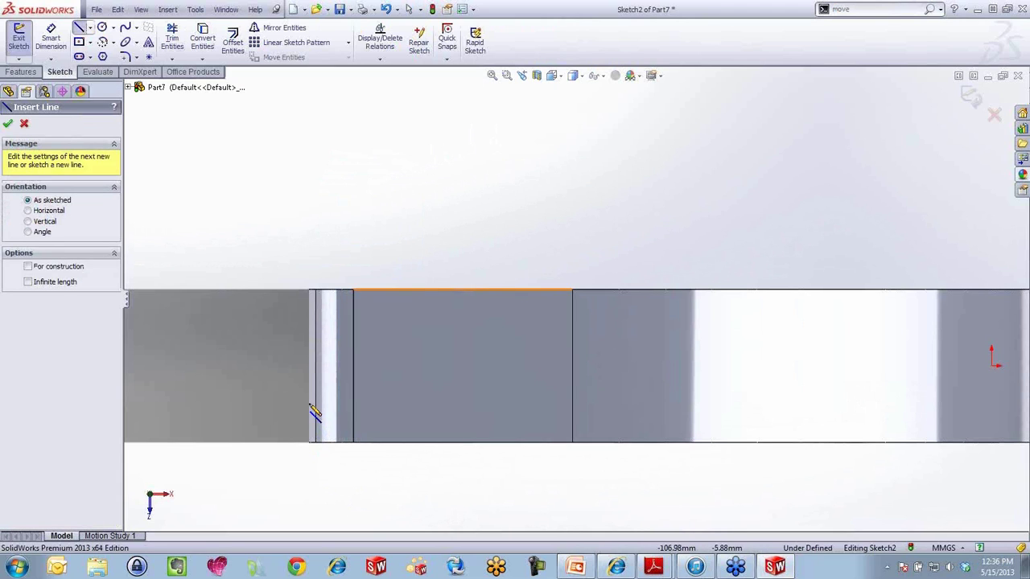
{"action": "left_click_drag", "start_coordinate": [309, 402], "coordinate": [664, 402]}
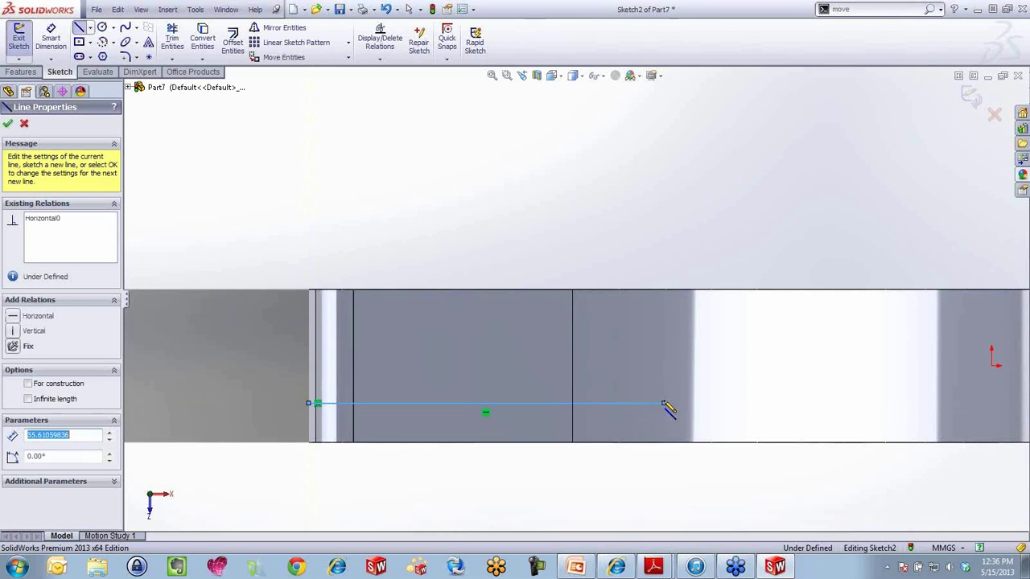
{"action": "left_click", "coordinate": [765, 442]}
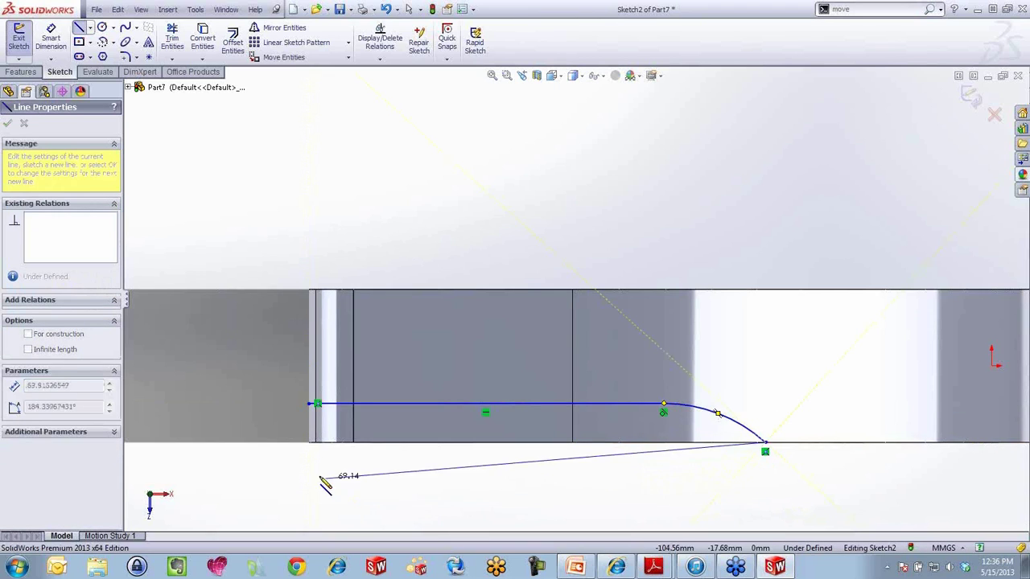
{"action": "left_click", "coordinate": [309, 442]}
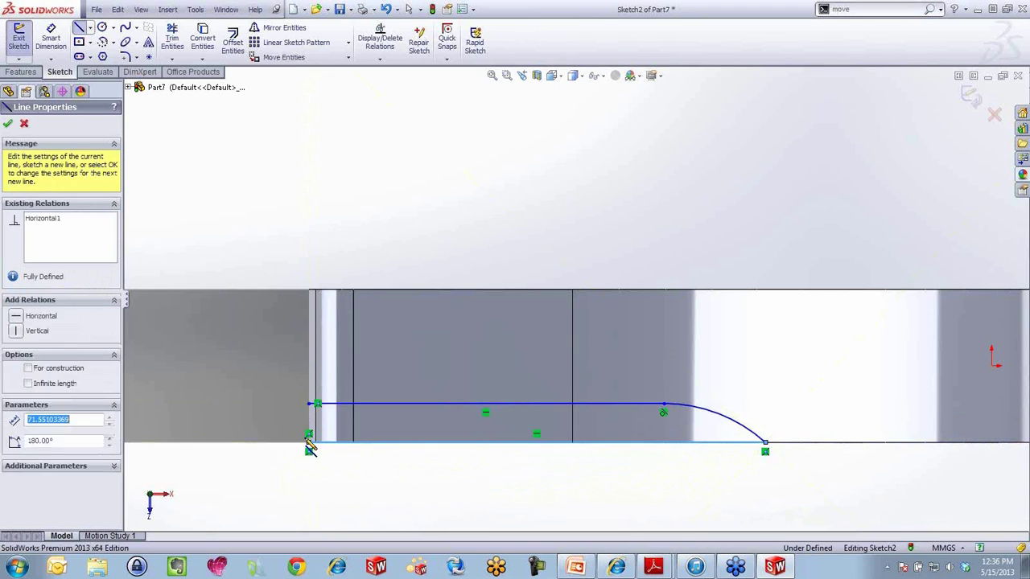
{"action": "left_click", "coordinate": [309, 402]}
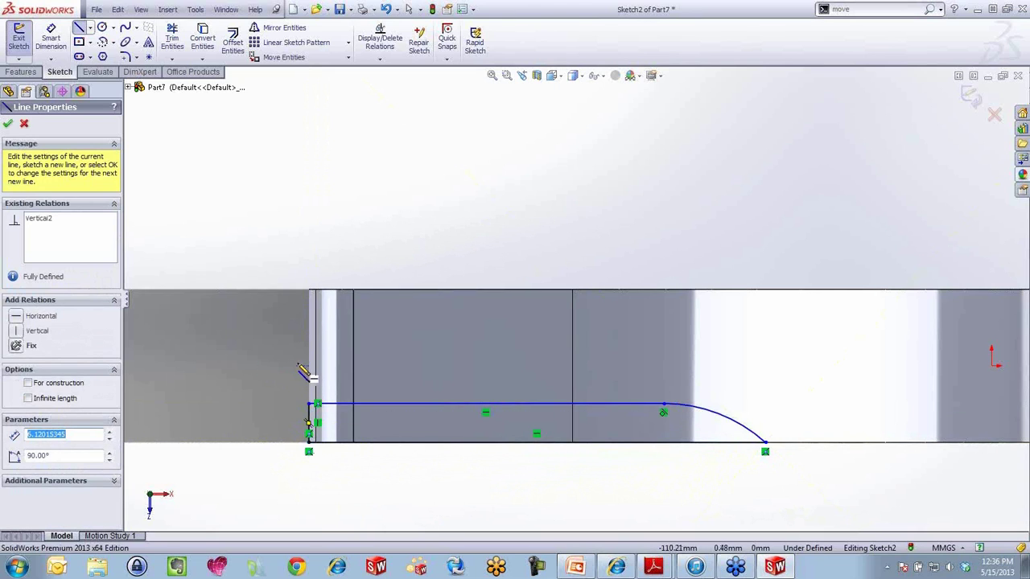
Draw a horizontal line about 33.7 mm long from the arm's end, aligned with the origin, and make it construction geometry.
{"action": "left_click", "coordinate": [307, 366]}
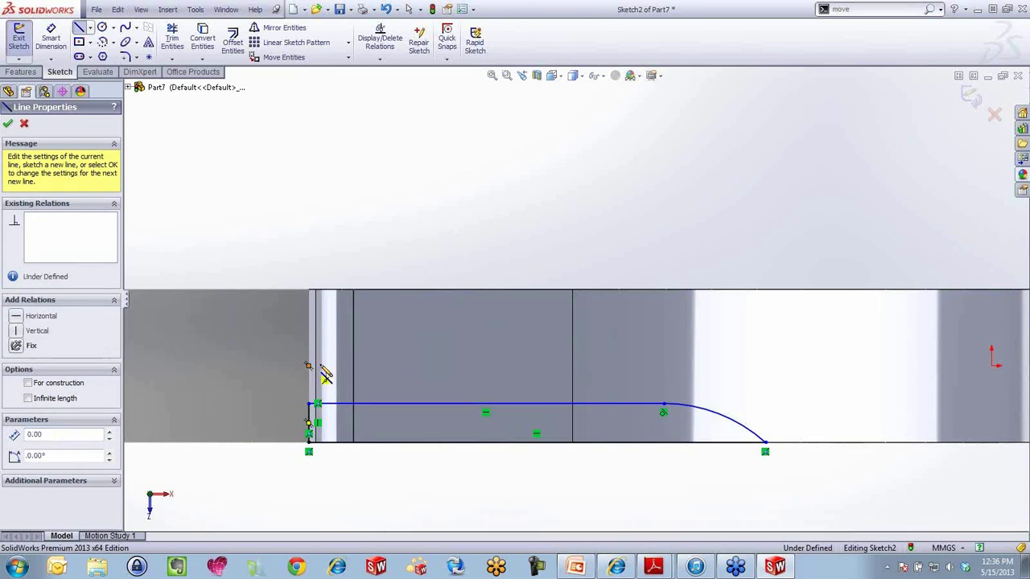
{"action": "left_click", "coordinate": [524, 366]}
{"action": "key", "text": "Escape"}
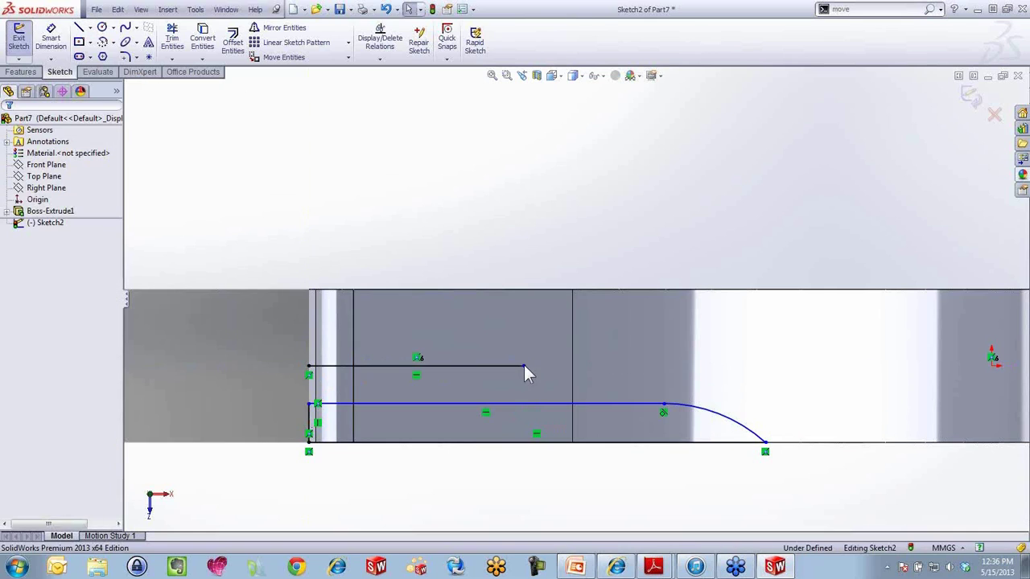
{"action": "left_click", "coordinate": [456, 366]}
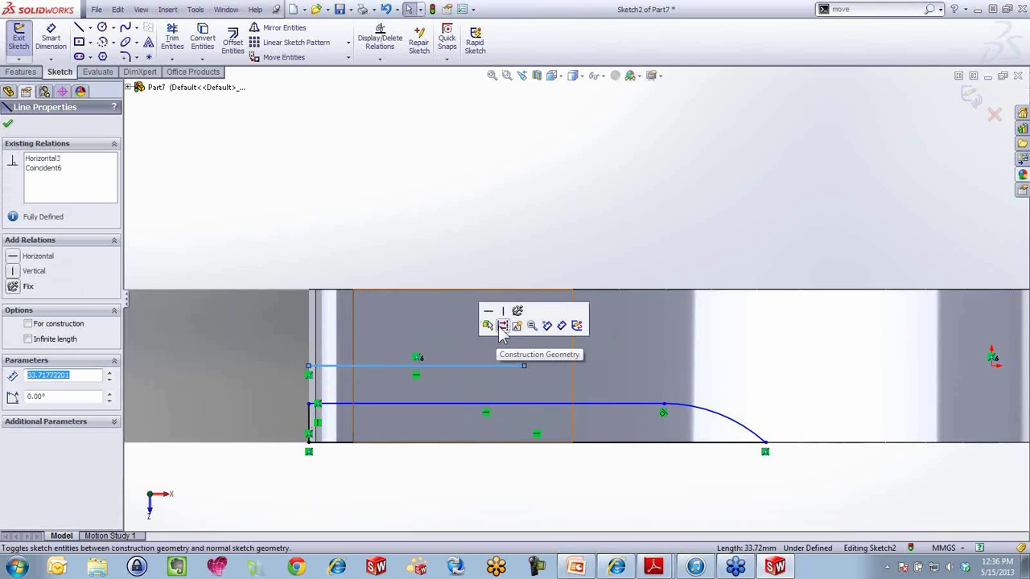
{"action": "left_click", "coordinate": [502, 326]}
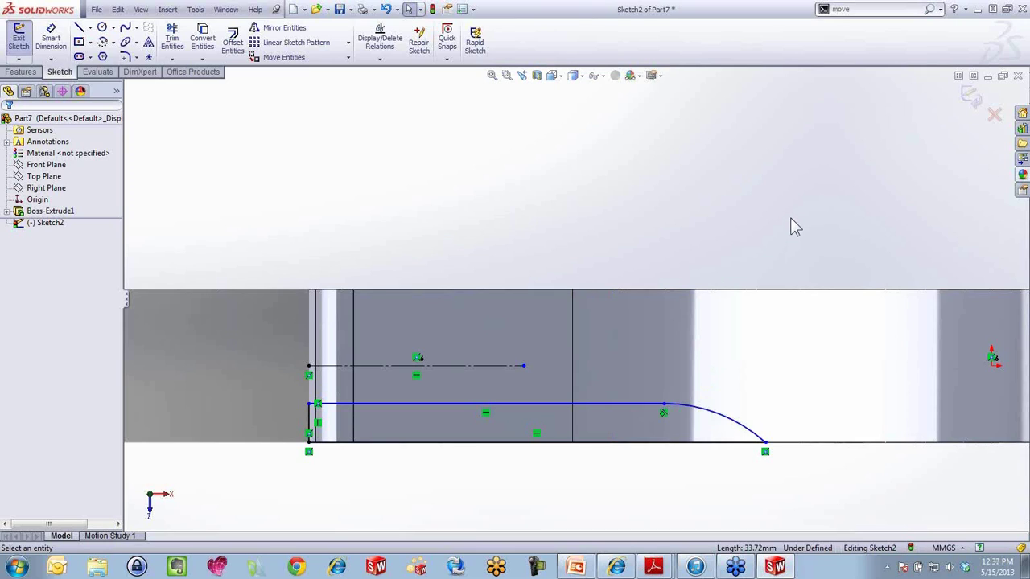
Dimension the profile's tangent arc with a radius of 20 mm.
{"action": "right_click_drag", "start_coordinate": [794, 227], "coordinate": [797, 226]}
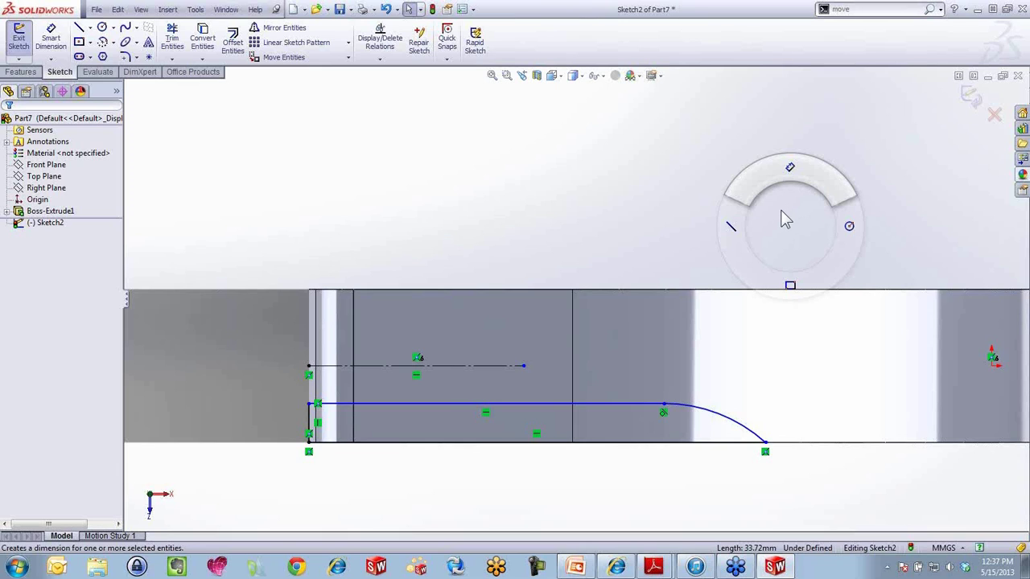
{"action": "left_click", "coordinate": [787, 191]}
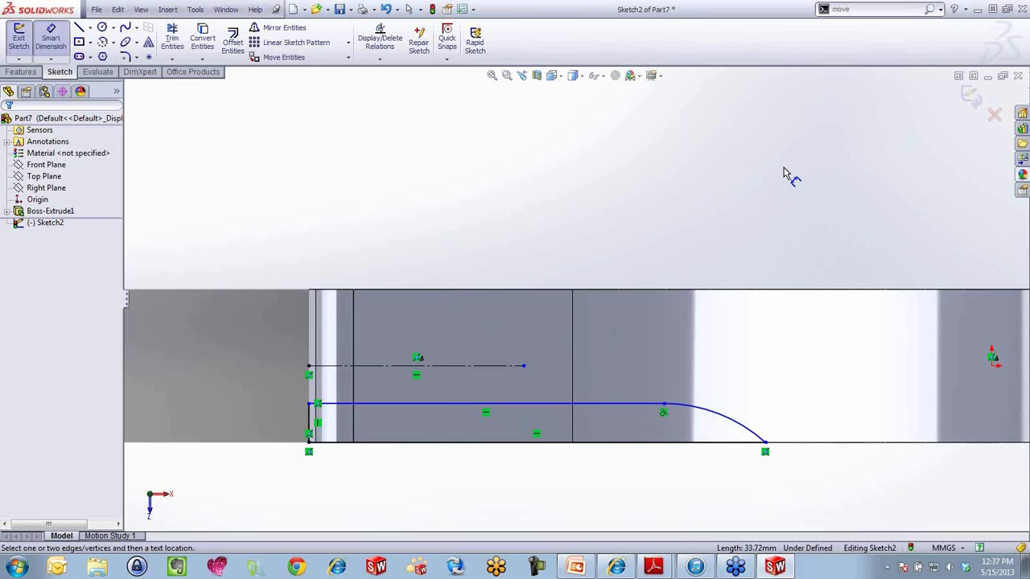
{"action": "left_click", "coordinate": [730, 418]}
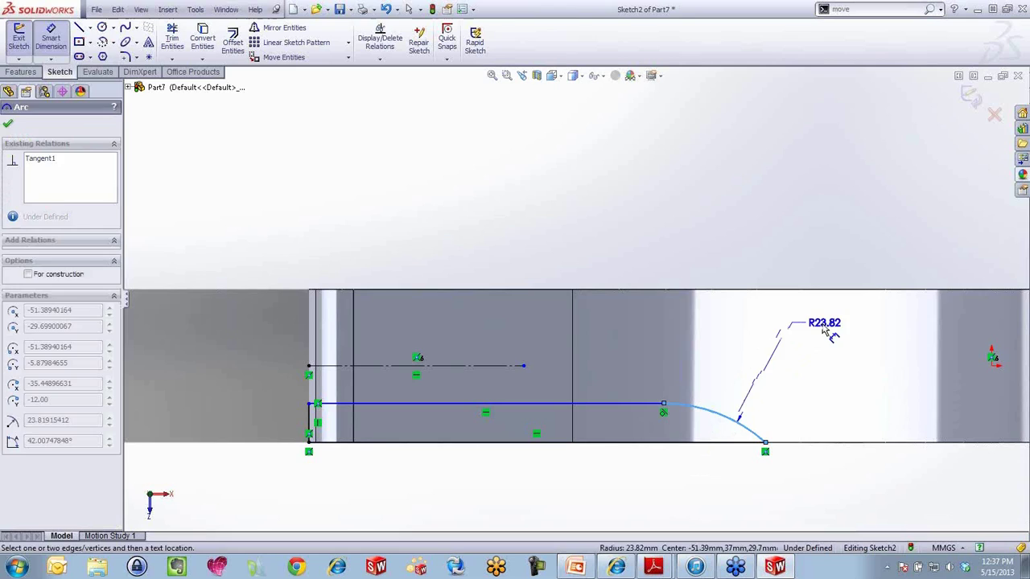
{"action": "left_click", "coordinate": [818, 334]}
{"action": "type", "text": "20."}
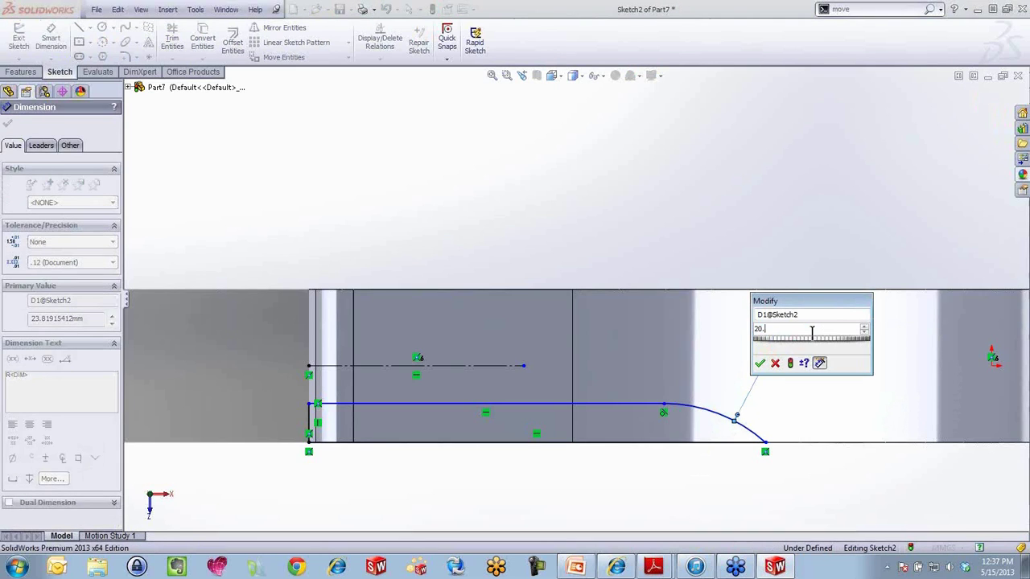
{"action": "key", "text": "Return"}
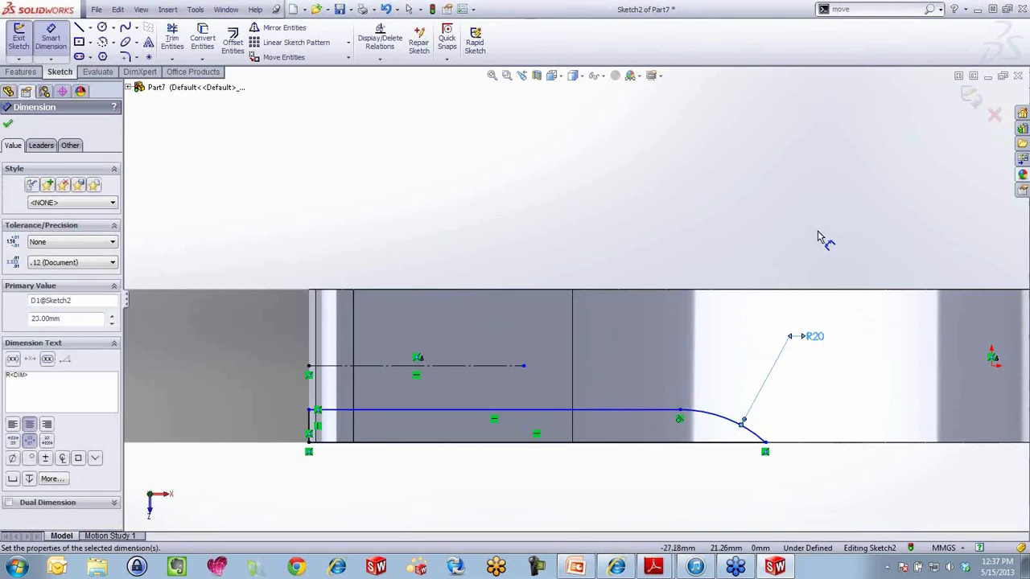
Dimension the profile's short end line at 8 mm and its long edge line at 65 mm.
{"action": "left_click", "coordinate": [312, 424]}
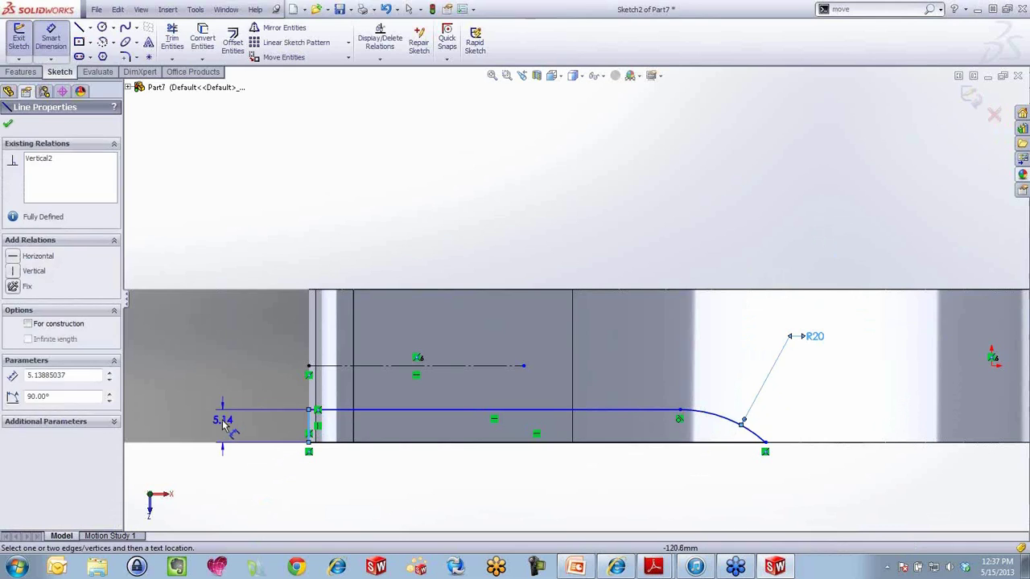
{"action": "left_click", "coordinate": [211, 428]}
{"action": "type", "text": "8."}
{"action": "key", "text": "Return"}
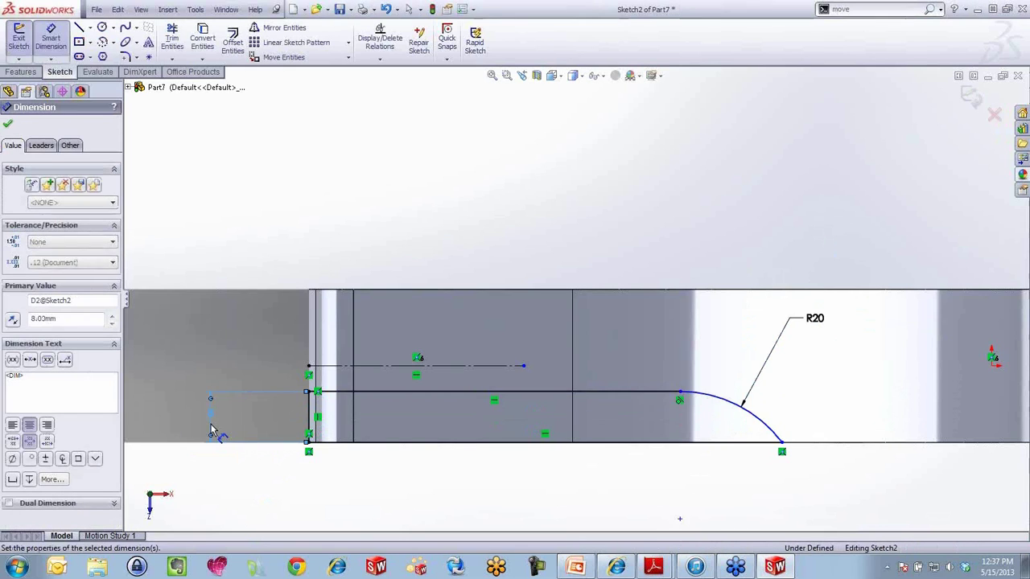
{"action": "left_click", "coordinate": [498, 442]}
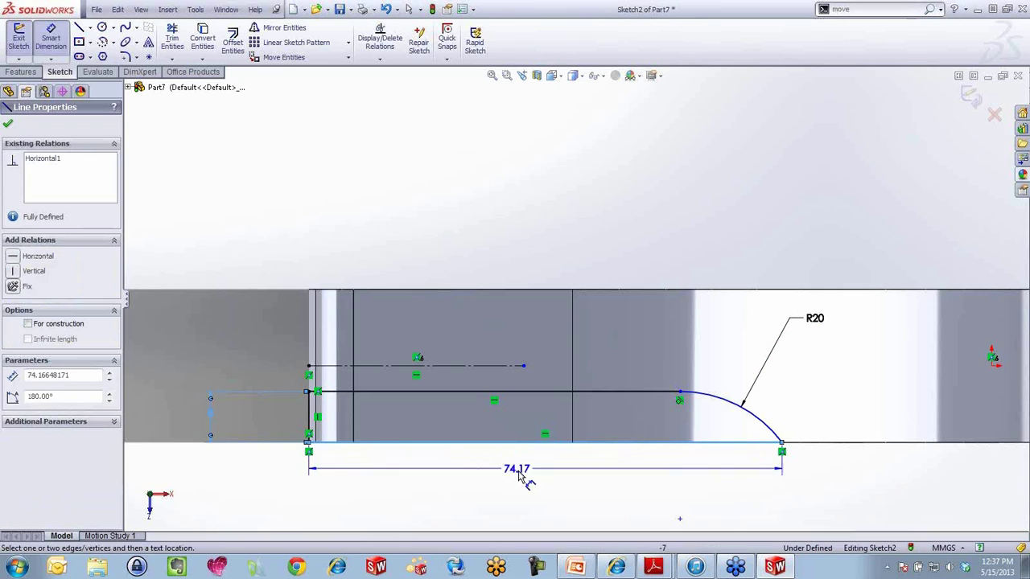
{"action": "left_click", "coordinate": [544, 480]}
{"action": "type", "text": "65."}
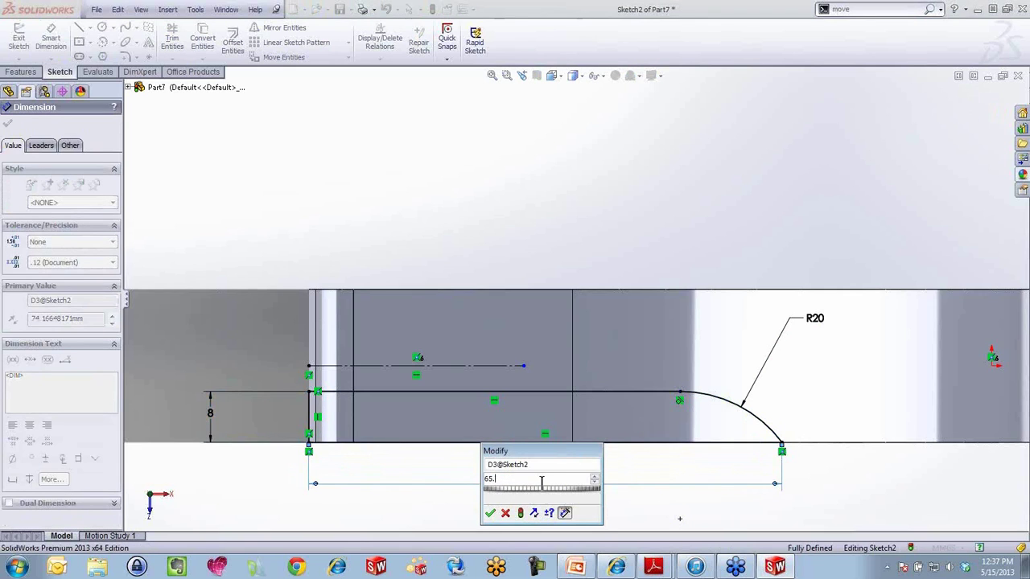
{"action": "key", "text": "Return"}
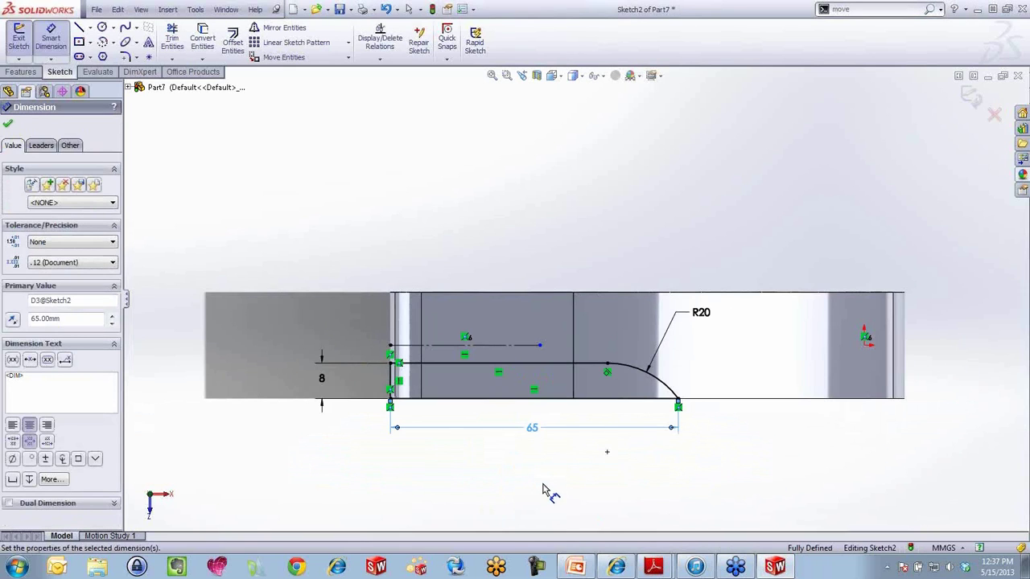
{"action": "key", "text": "Escape"}
Mirror the edge profile about the construction centerline onto the arm's opposite side.
{"action": "mouse_move", "coordinate": [726, 478]}
{"action": "left_mouse_down"}
{"action": "mouse_move", "coordinate": [310, 331]}
{"action": "mouse_move", "coordinate": [249, 323]}
{"action": "left_mouse_up"}
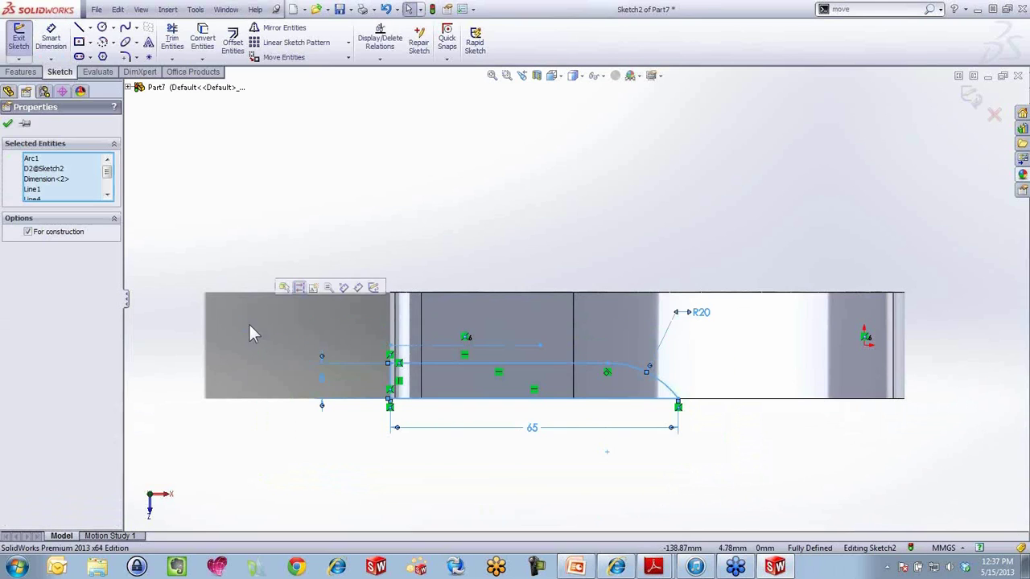
{"action": "left_click", "coordinate": [266, 36]}
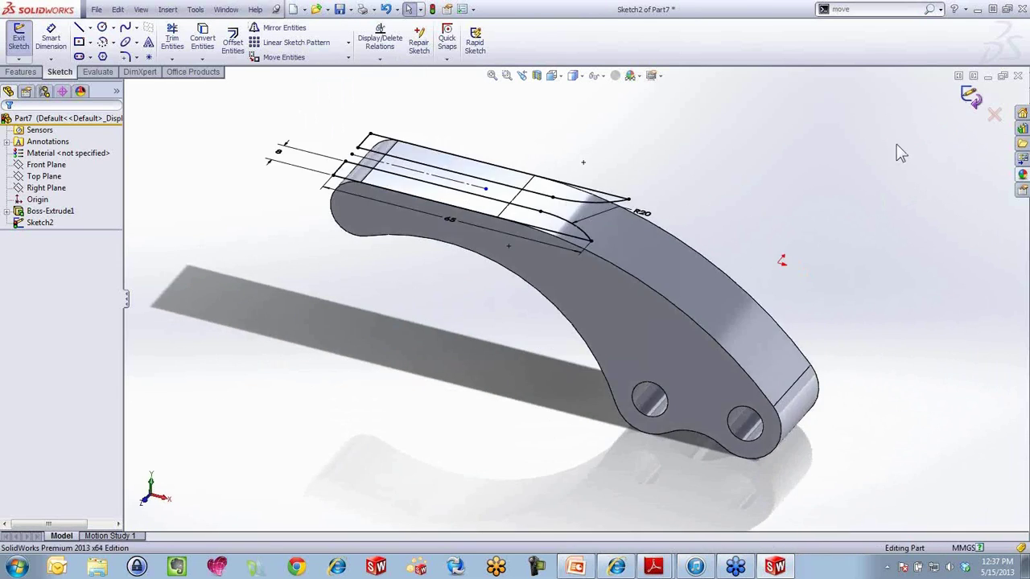
Cut-extrude the mirrored side profiles through all to narrow both sides of the arm.
{"action": "key", "text": "s"}
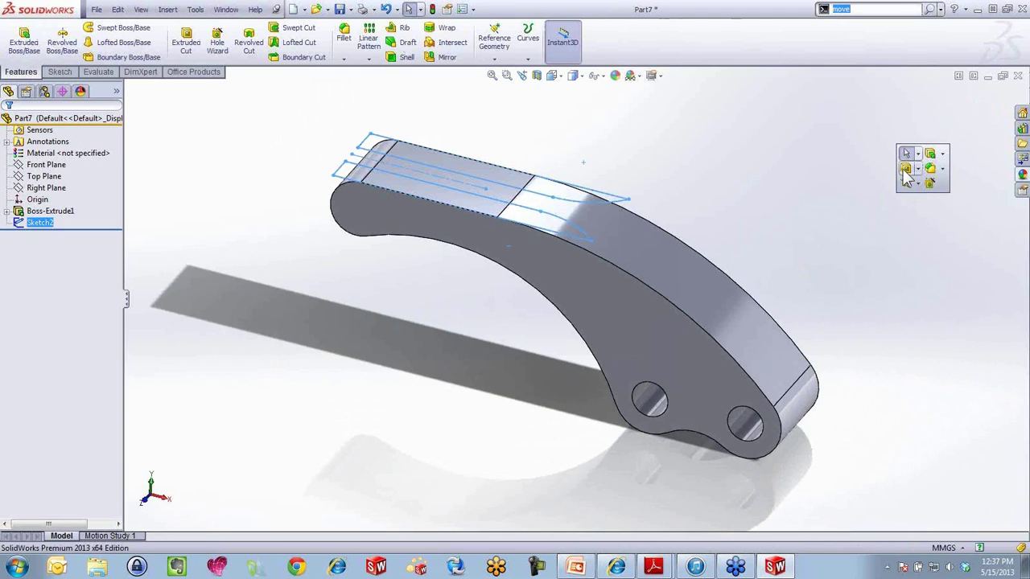
{"action": "left_click", "coordinate": [904, 169]}
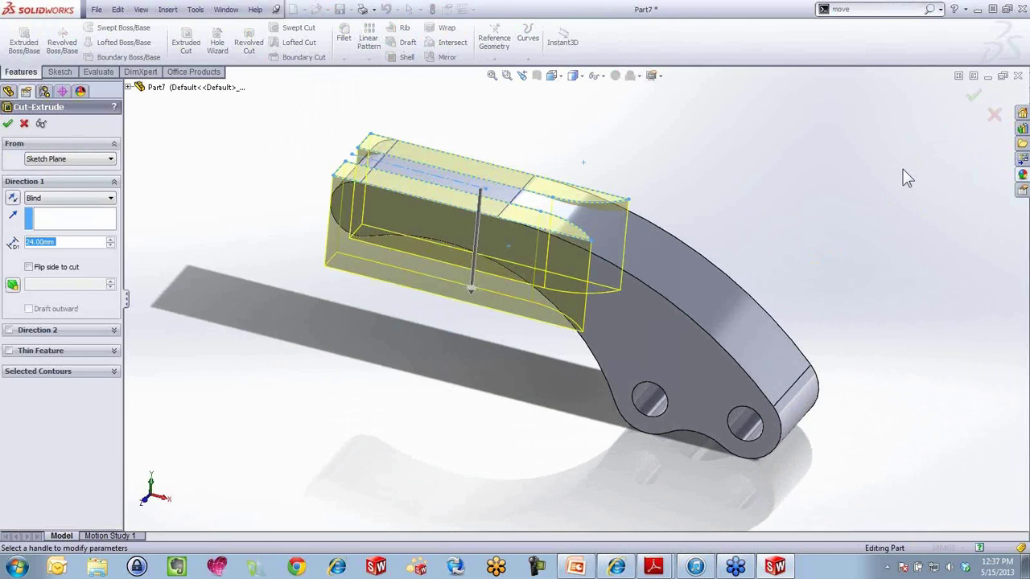
{"action": "right_click", "coordinate": [870, 172]}
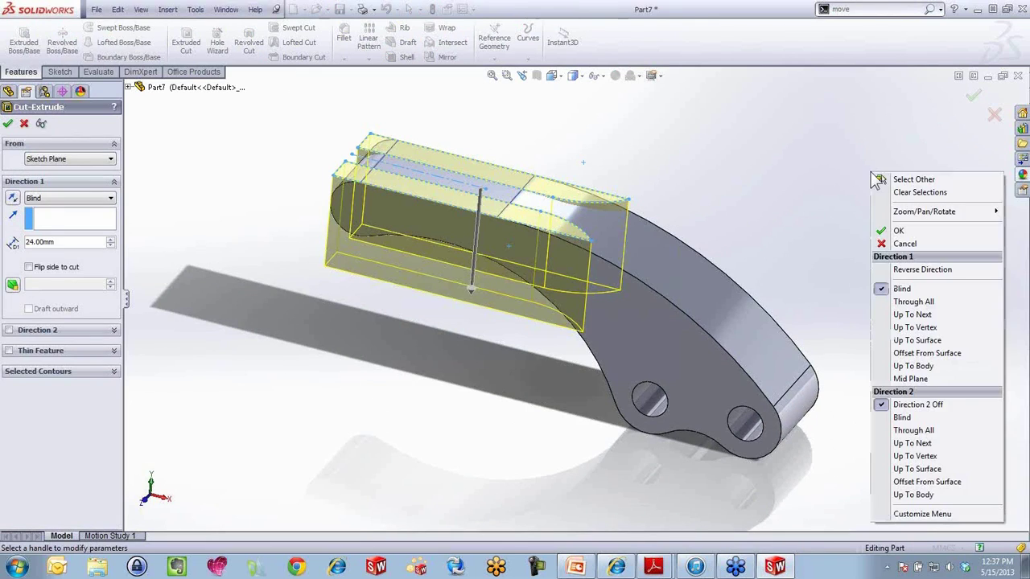
{"action": "left_click", "coordinate": [918, 305]}
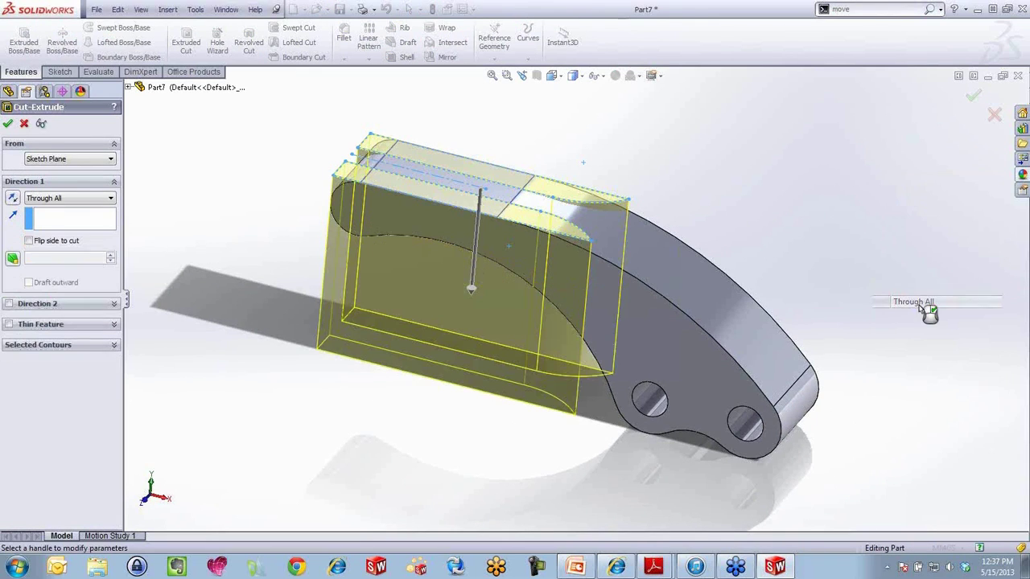
{"action": "right_click", "coordinate": [927, 314]}
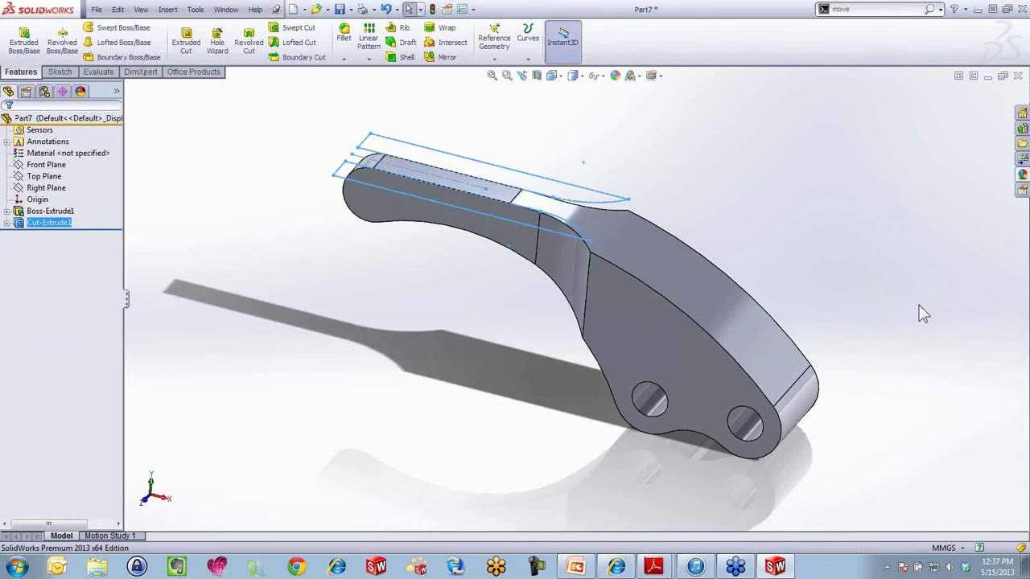
{"action": "left_click", "coordinate": [923, 314]}
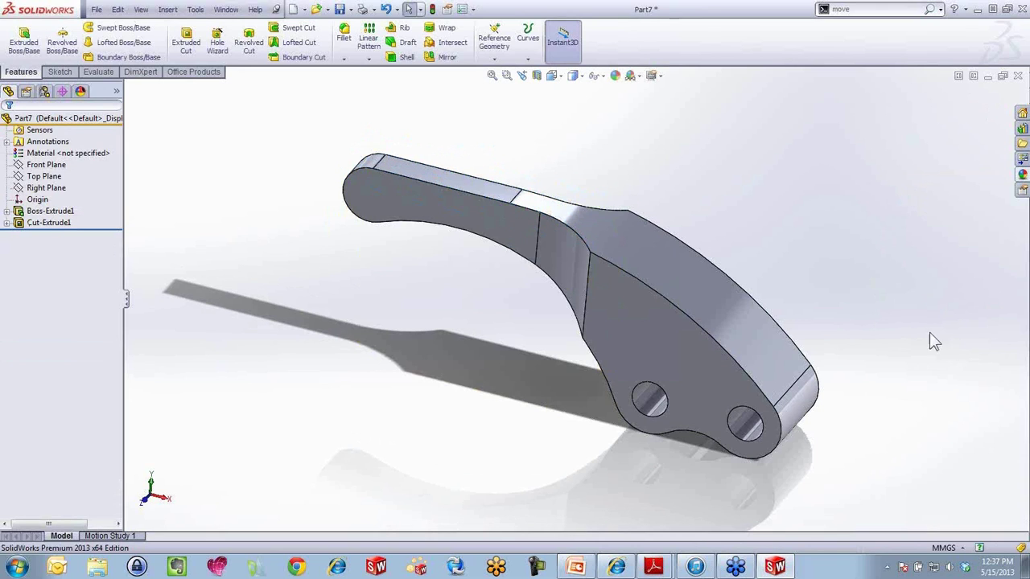
Sketch a center rectangle about 41.6 by 11.6 mm on the arm's flat upper face plane, ending on the lever's pivot-end edge.
{"action": "left_click", "coordinate": [475, 184]}
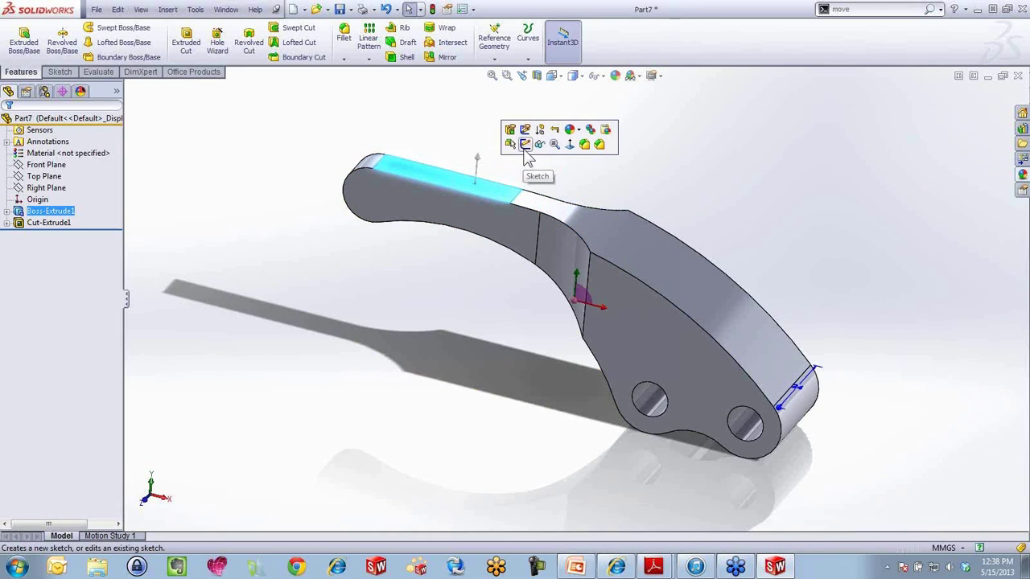
{"action": "left_click", "coordinate": [524, 145]}
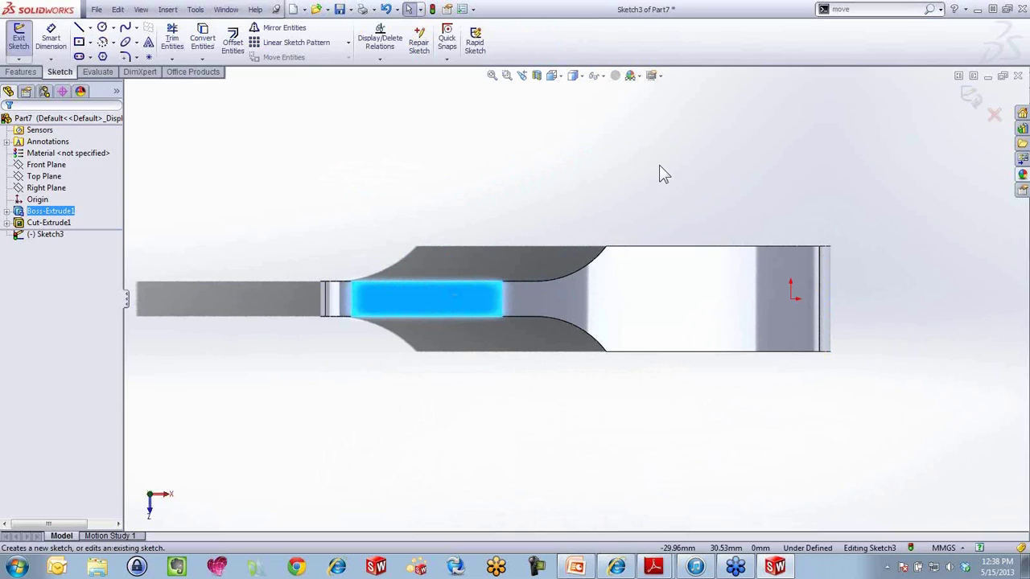
{"action": "key", "text": "s"}
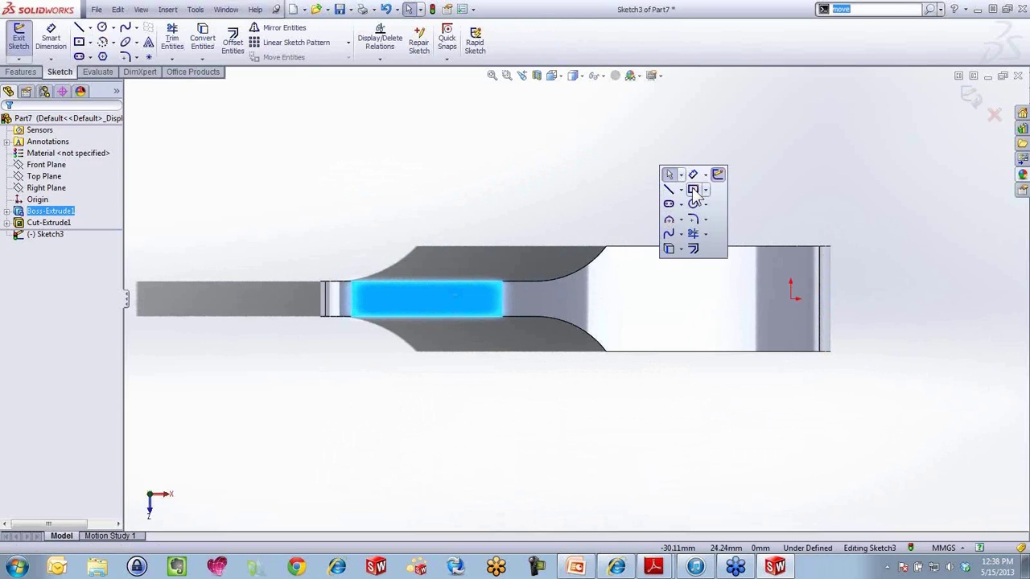
{"action": "left_click", "coordinate": [693, 191]}
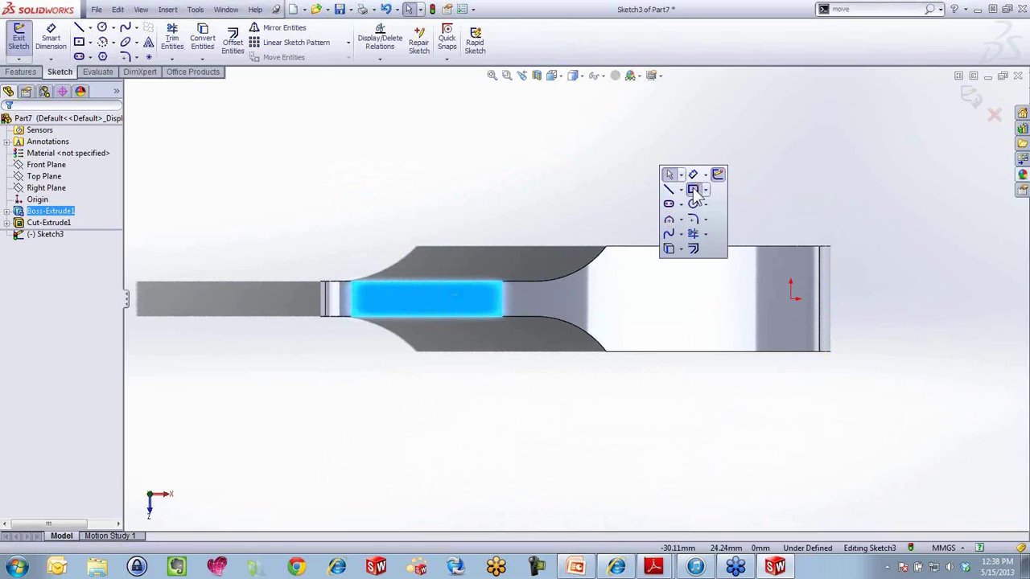
{"action": "left_click", "coordinate": [739, 299]}
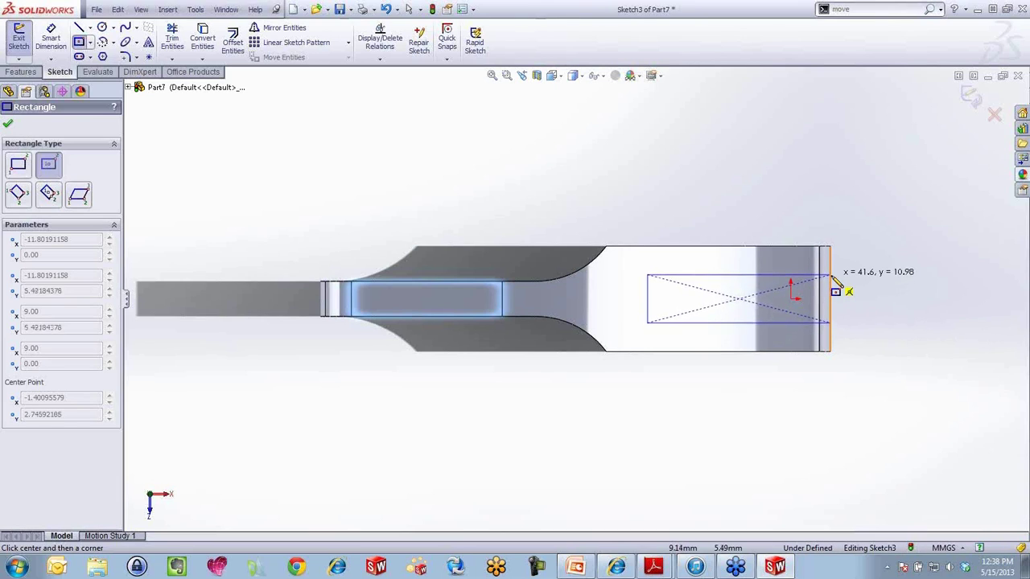
{"action": "left_click", "coordinate": [832, 274]}
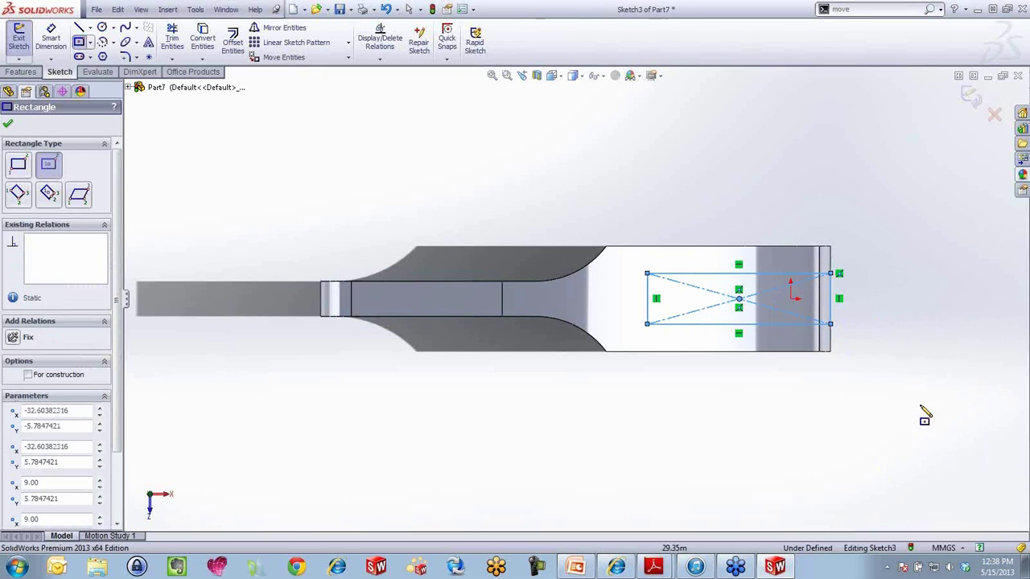
{"action": "key", "text": "Escape"}
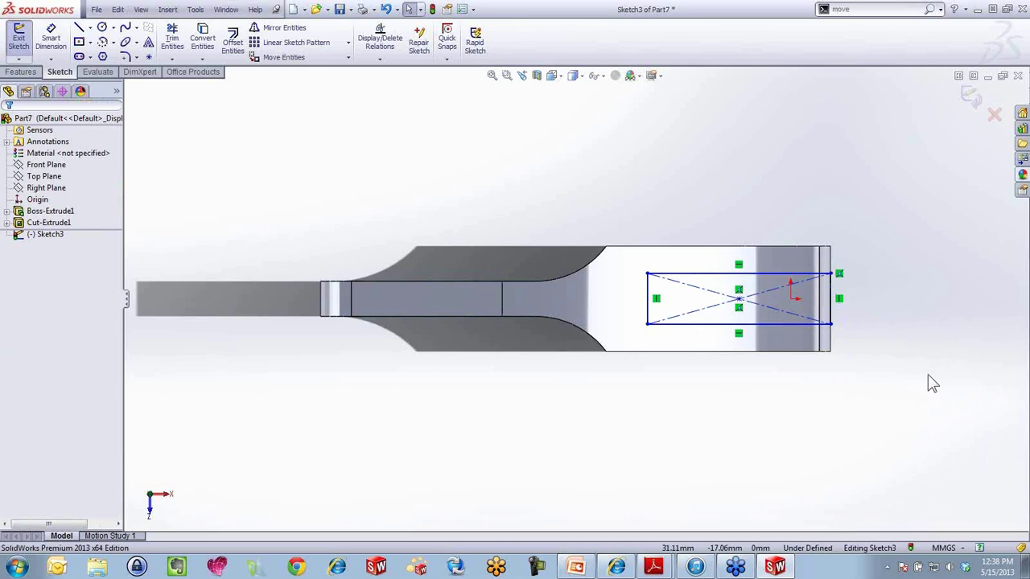
{"action": "mouse_move", "coordinate": [928, 371]}
{"action": "right_mouse_down"}
{"action": "mouse_move", "coordinate": [931, 355]}
{"action": "mouse_move", "coordinate": [933, 380]}
{"action": "right_mouse_up"}
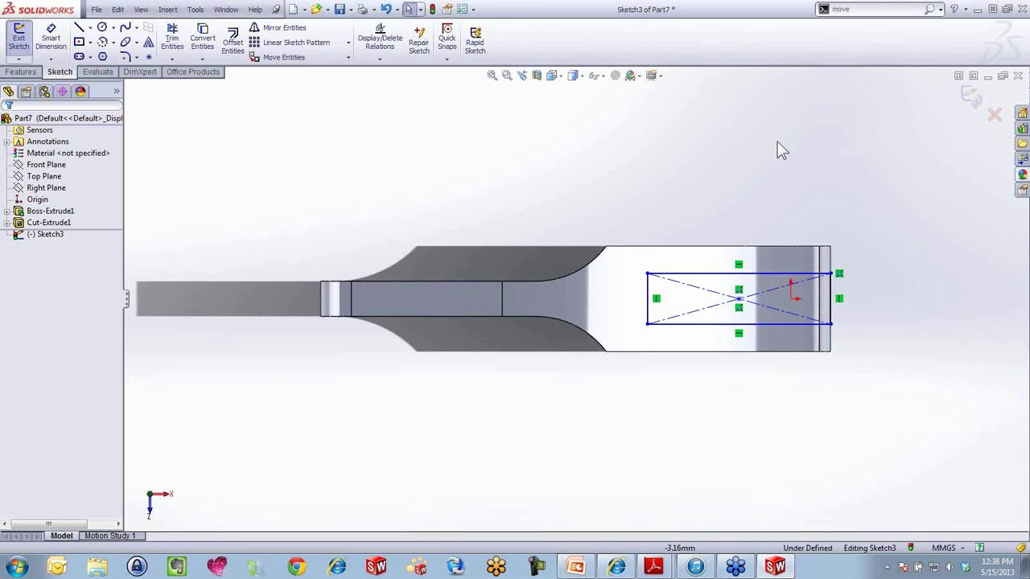
Customize the mouse gestures by assigning the leftward gesture to the Select command for sketches, and try it.
{"action": "left_click", "coordinate": [475, 10]}
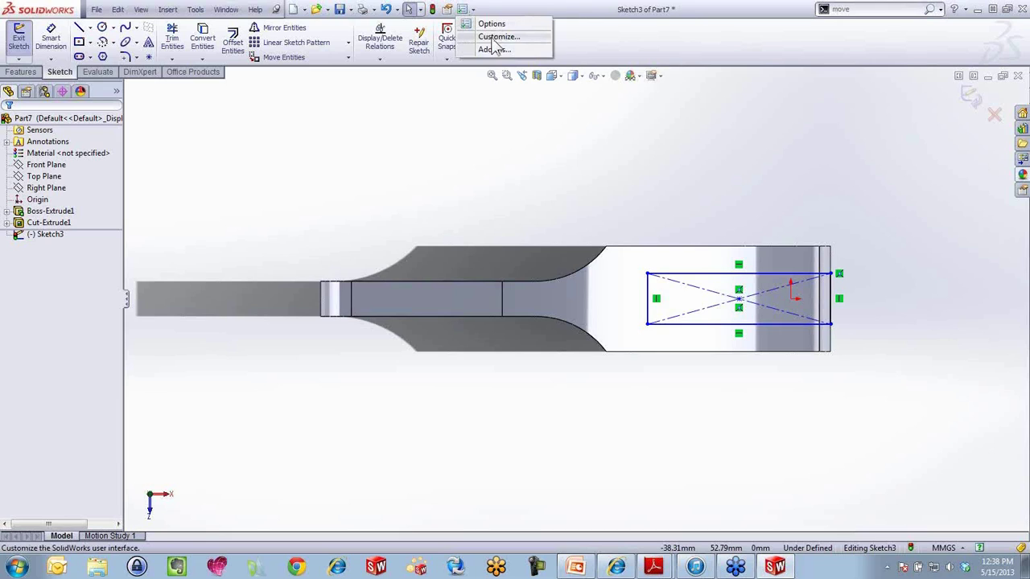
{"action": "left_click", "coordinate": [493, 38]}
{"action": "left_click", "coordinate": [516, 103]}
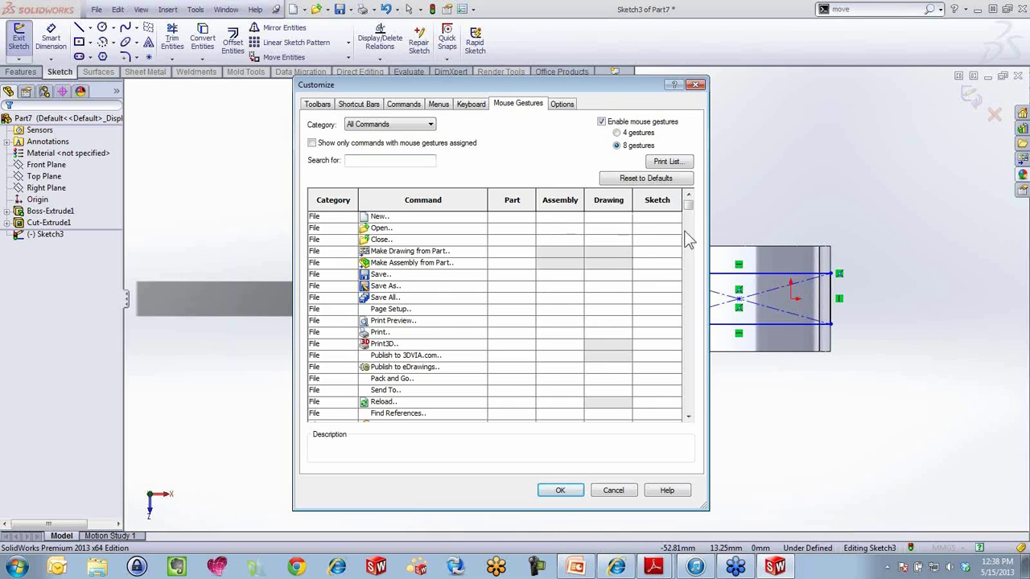
{"action": "scroll", "coordinate": [690, 216], "scroll_direction": "down", "scroll_amount": 3}
{"action": "left_click_drag", "start_coordinate": [689, 216], "coordinate": [690, 245]}
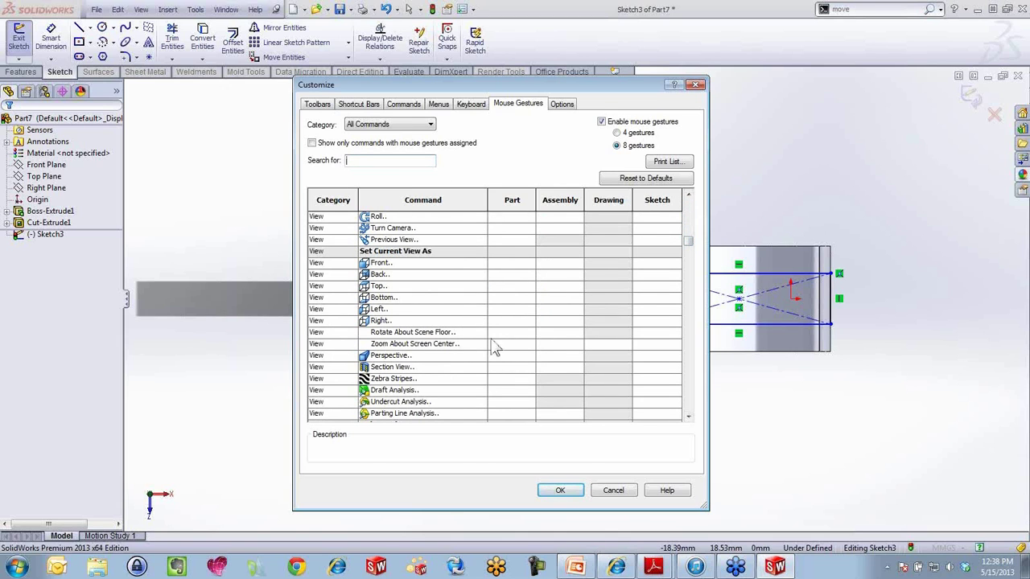
{"action": "scroll", "coordinate": [514, 287], "scroll_direction": "down", "scroll_amount": 3}
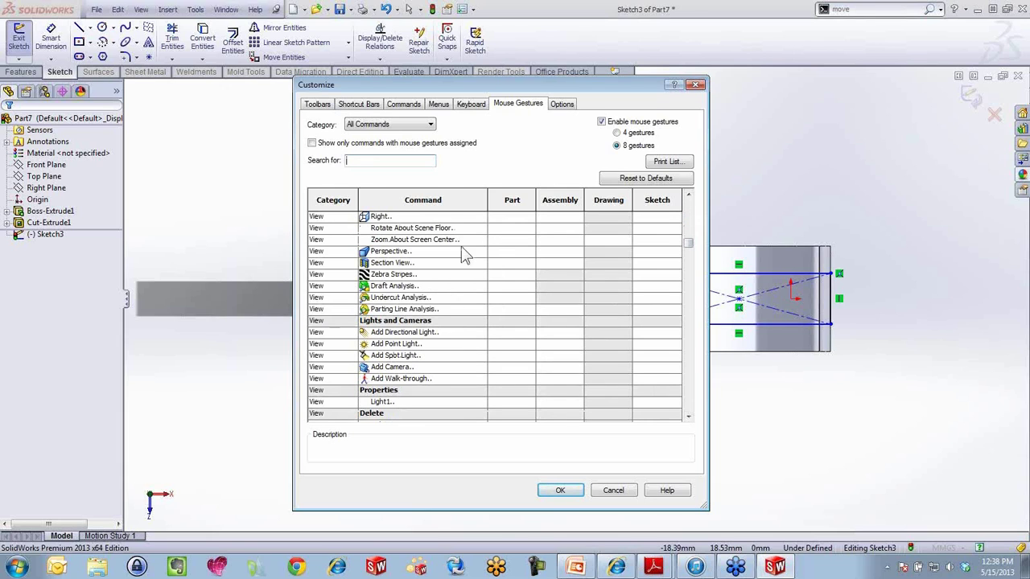
{"action": "type", "text": "elec"}
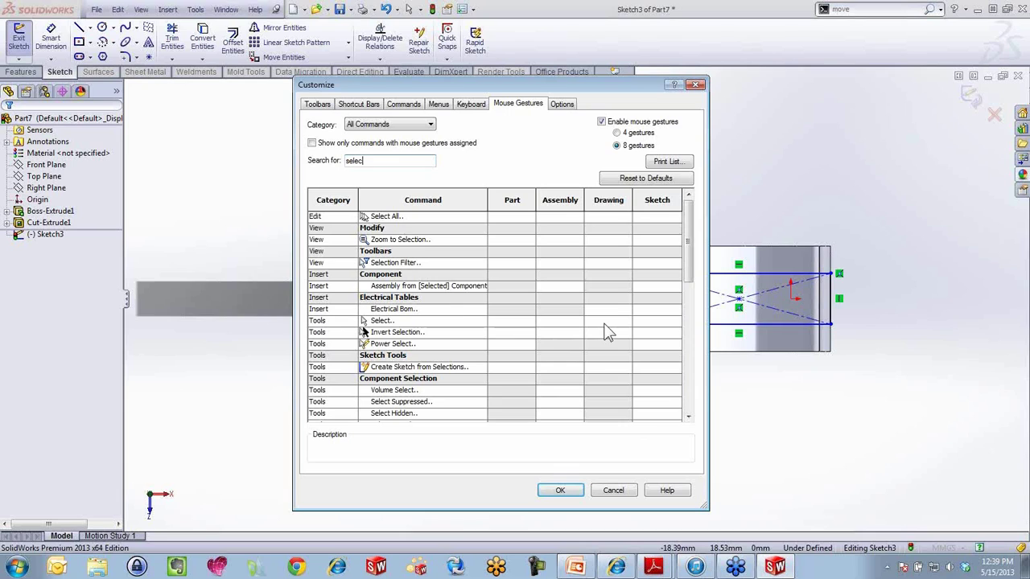
{"action": "left_click", "coordinate": [658, 322]}
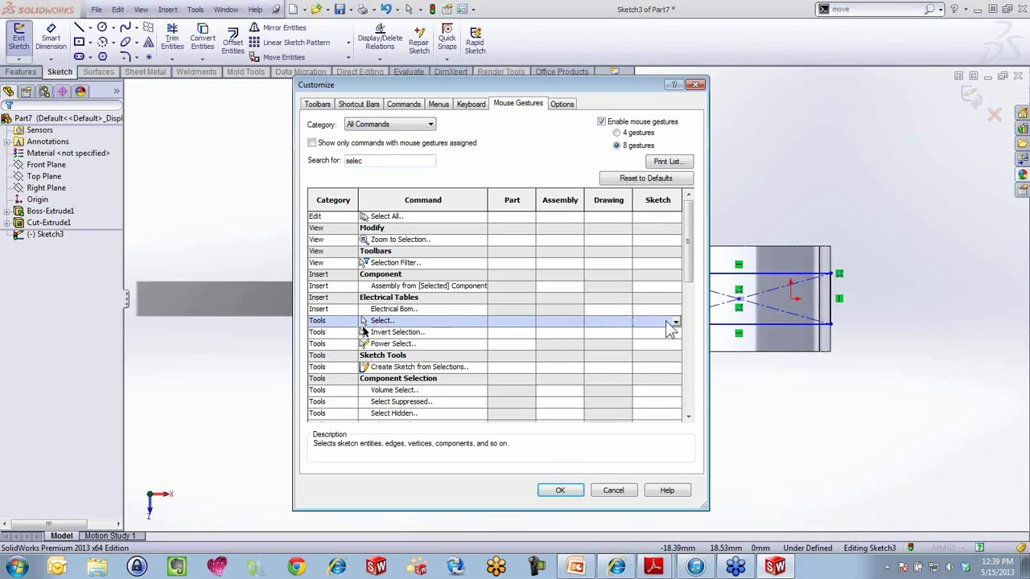
{"action": "left_click", "coordinate": [676, 323]}
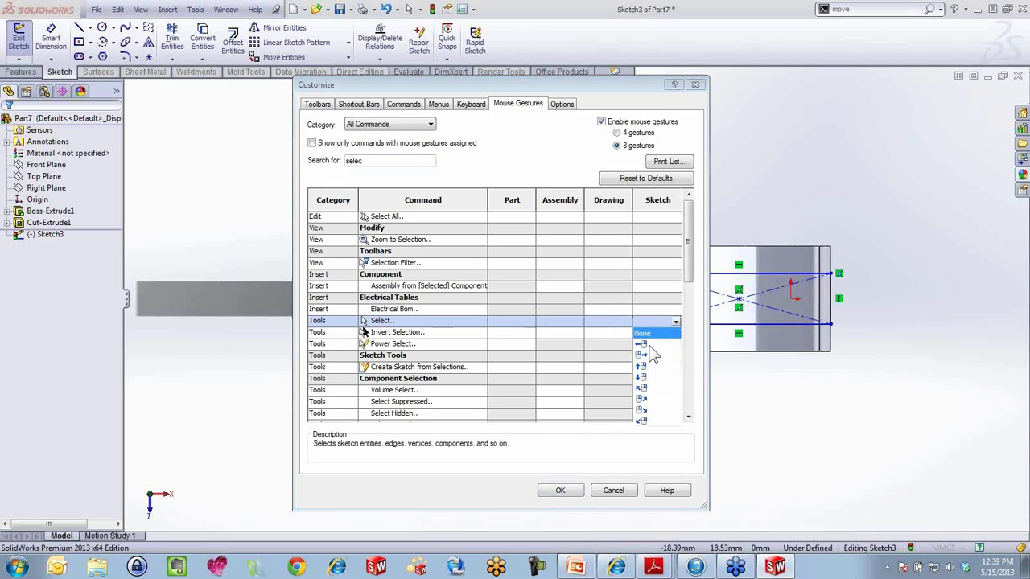
{"action": "left_click", "coordinate": [650, 344]}
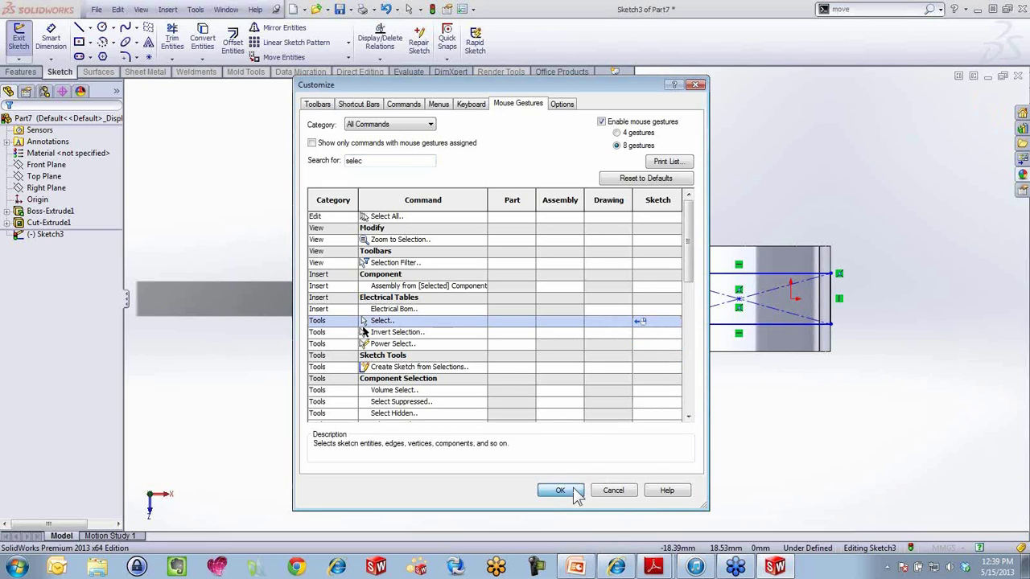
{"action": "left_click", "coordinate": [560, 490]}
{"action": "mouse_move", "coordinate": [923, 428]}
{"action": "right_mouse_down"}
{"action": "mouse_move", "coordinate": [922, 418]}
{"action": "mouse_move", "coordinate": [903, 436]}
{"action": "mouse_move", "coordinate": [873, 434]}
{"action": "right_mouse_up"}
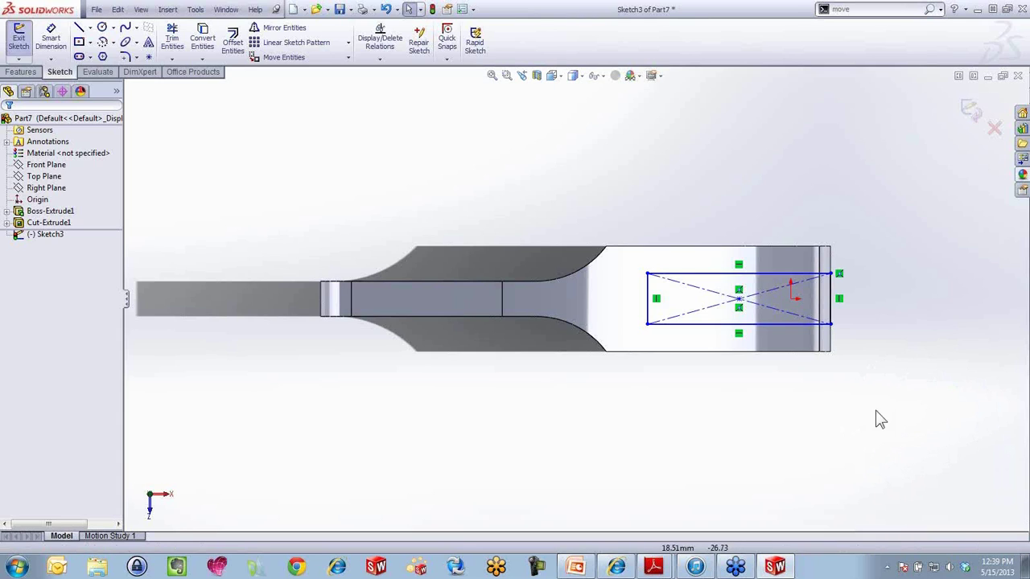
Dimension the distance from the origin to the rectangle's inner short edge at 35 mm.
{"action": "right_click_drag", "start_coordinate": [930, 388], "coordinate": [931, 322]}
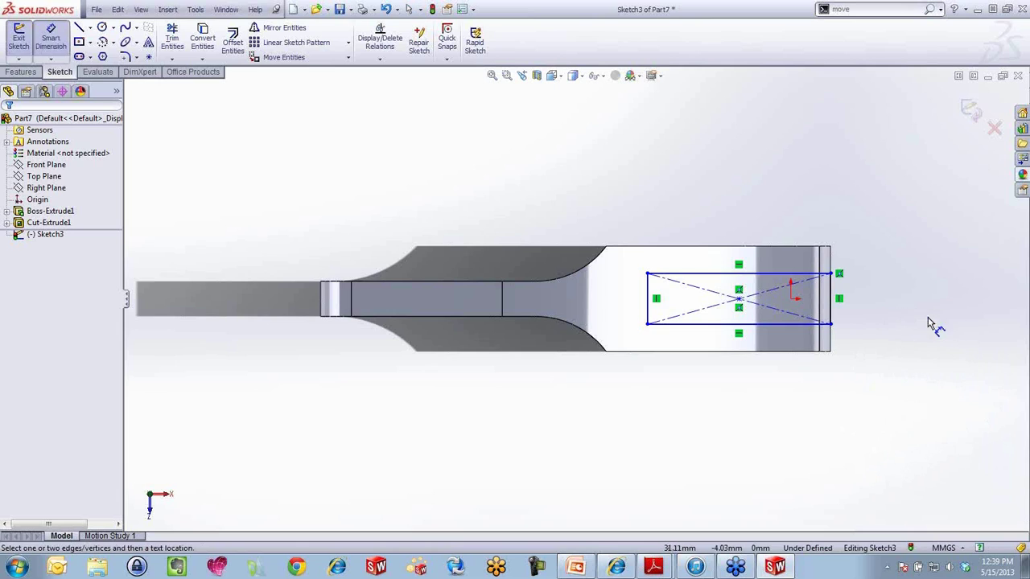
{"action": "left_click", "coordinate": [791, 298]}
{"action": "left_click", "coordinate": [648, 291]}
{"action": "left_click", "coordinate": [724, 193]}
{"action": "type", "text": "35"}
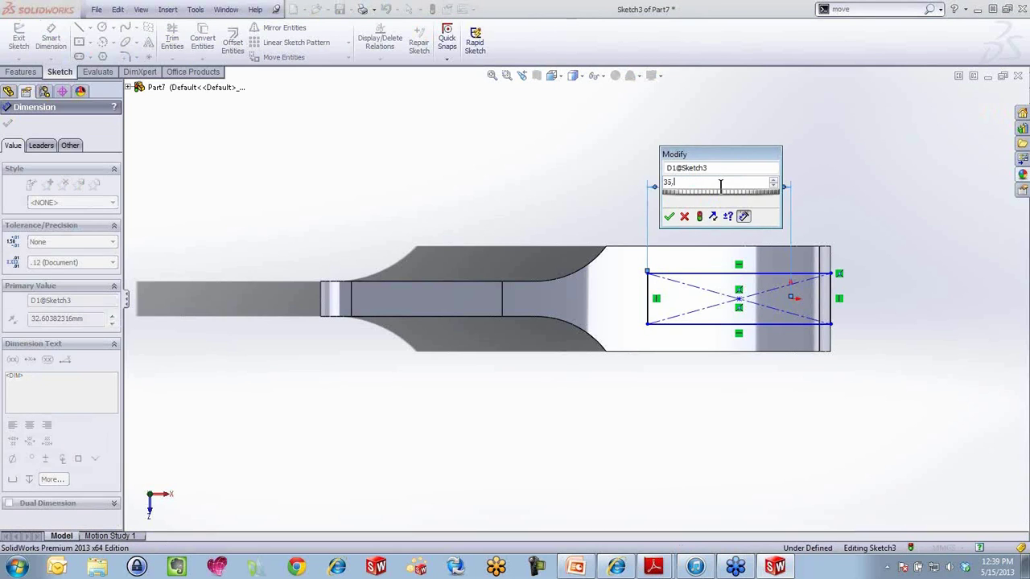
{"action": "key", "text": "Return"}
Dimension the rectangle's short edge at 8 mm.
{"action": "left_click", "coordinate": [644, 298]}
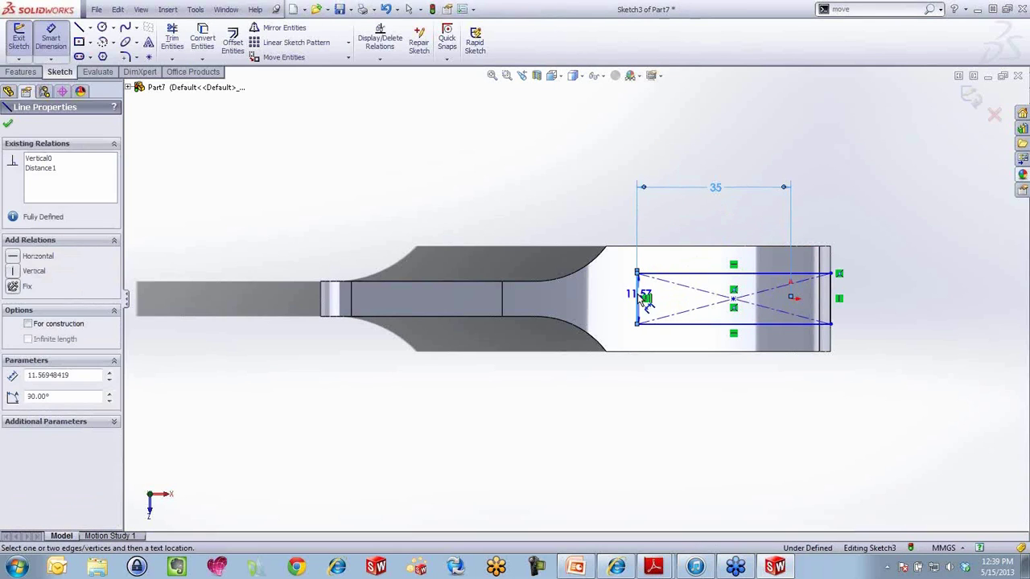
{"action": "left_click", "coordinate": [603, 295]}
{"action": "type", "text": "8."}
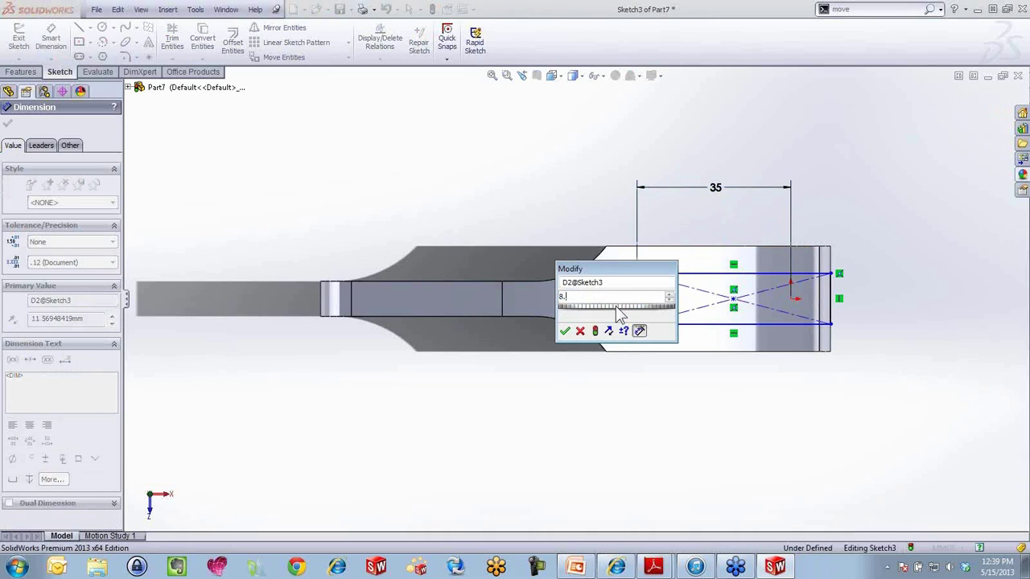
{"action": "key", "text": "Return"}
{"action": "key", "text": "Escape"}
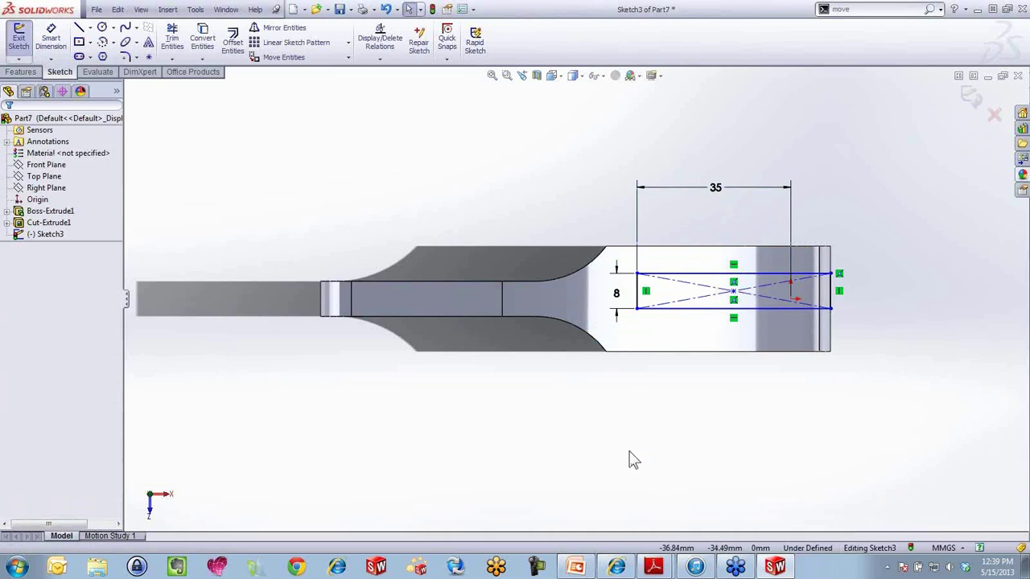
Move the rectangle clear of the part, just beyond the lever's lower side edge in the sketch view.
{"action": "scroll", "coordinate": [805, 350], "scroll_direction": "down", "scroll_amount": 2}
{"action": "left_click_drag", "start_coordinate": [539, 287], "coordinate": [563, 442]}
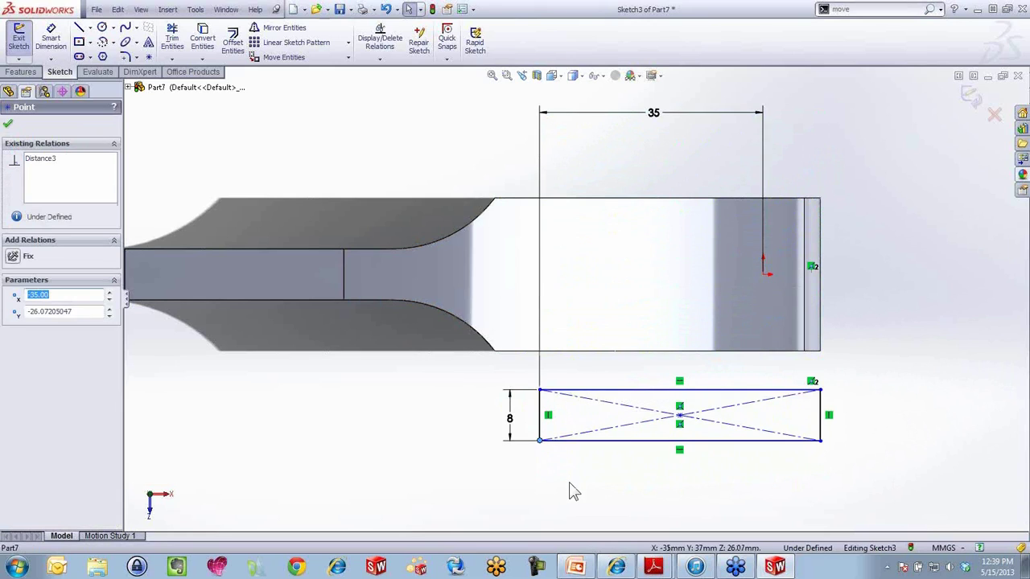
{"action": "left_click", "coordinate": [555, 502]}
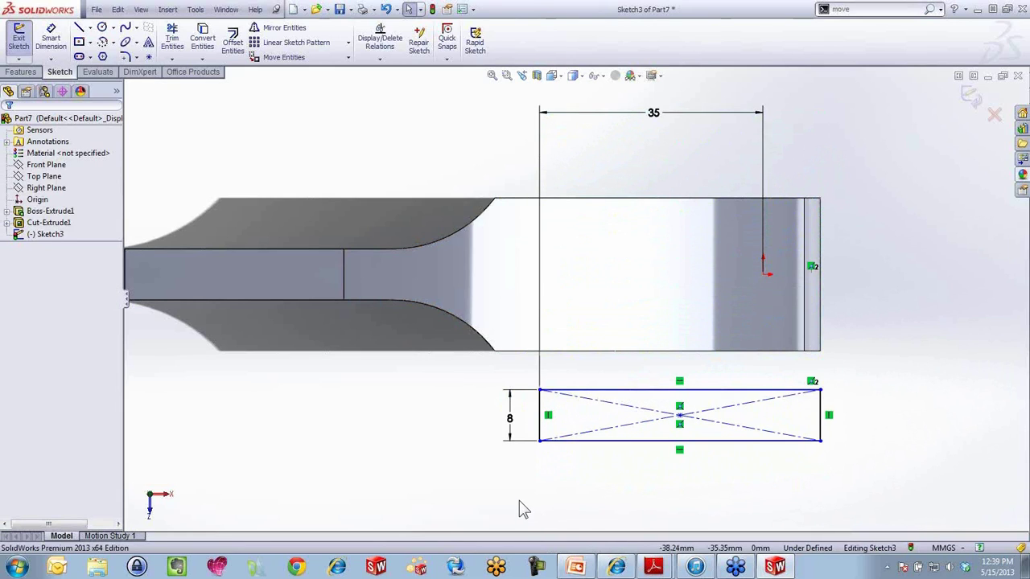
Draw a horizontal line about 49.3 mm long from the origin toward the arm and make it construction geometry.
{"action": "key", "text": "s"}
{"action": "left_click", "coordinate": [459, 439]}
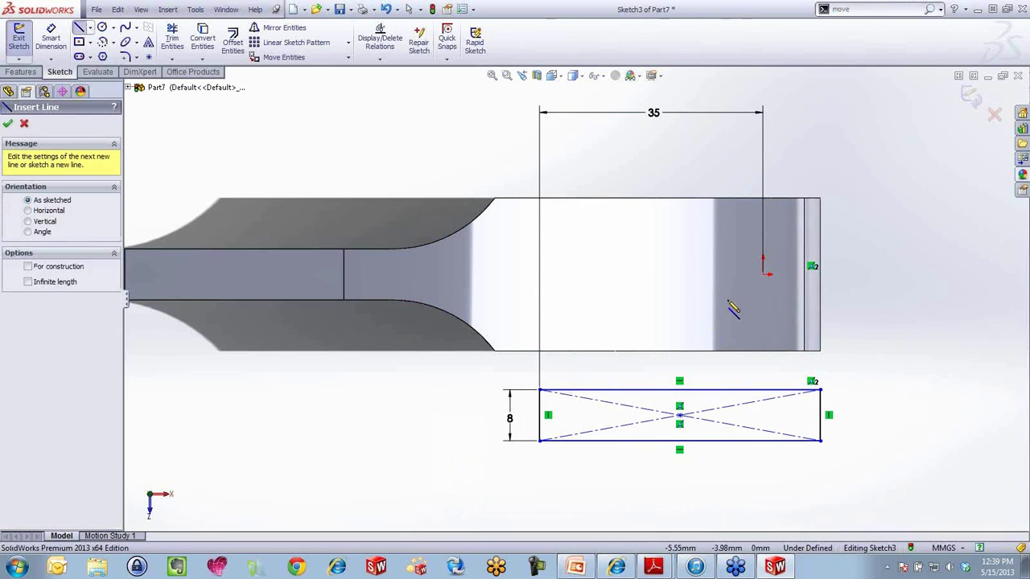
{"action": "left_click", "coordinate": [763, 275]}
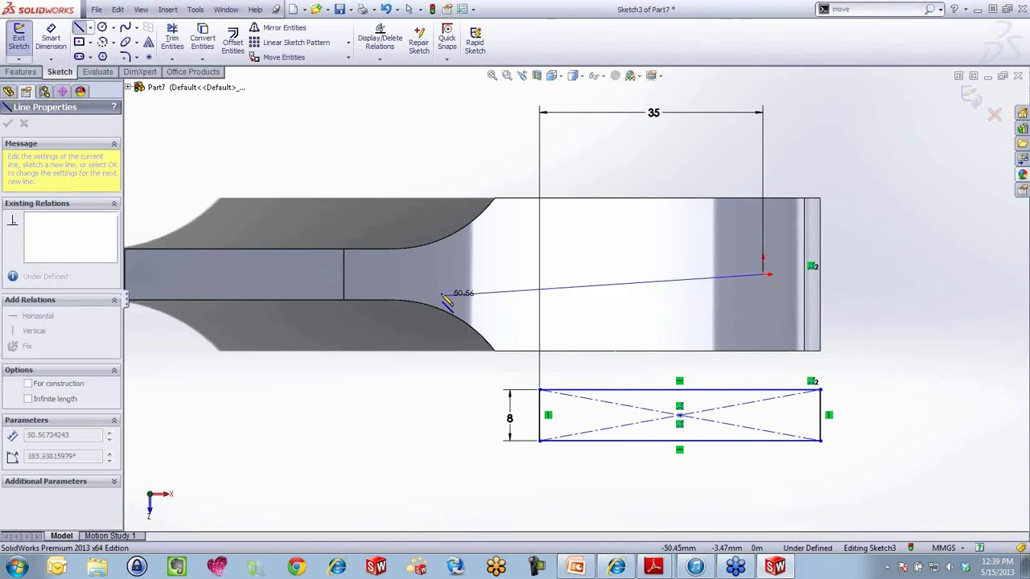
{"action": "left_click", "coordinate": [448, 275]}
{"action": "key", "text": "Escape"}
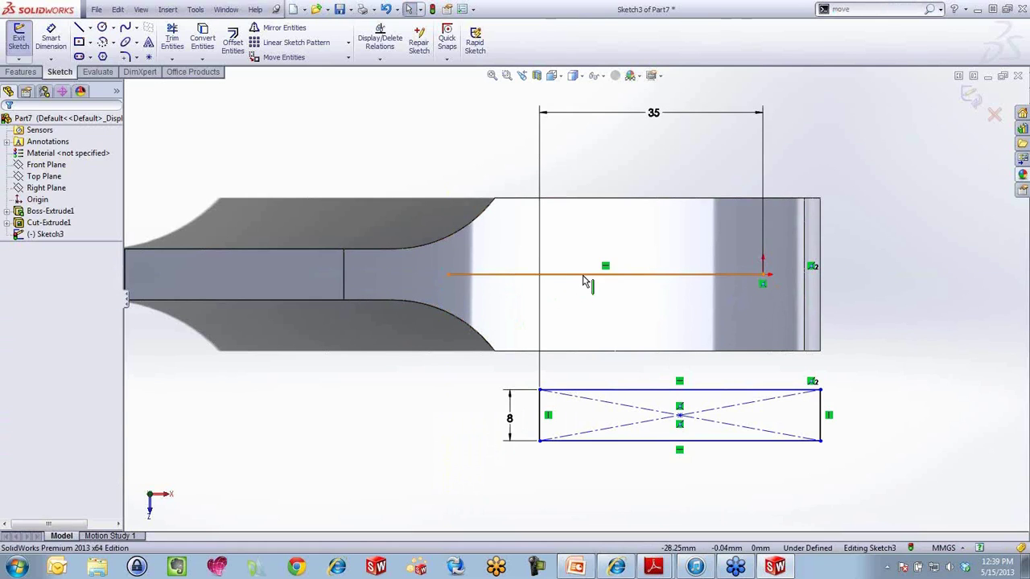
{"action": "left_click", "coordinate": [586, 276]}
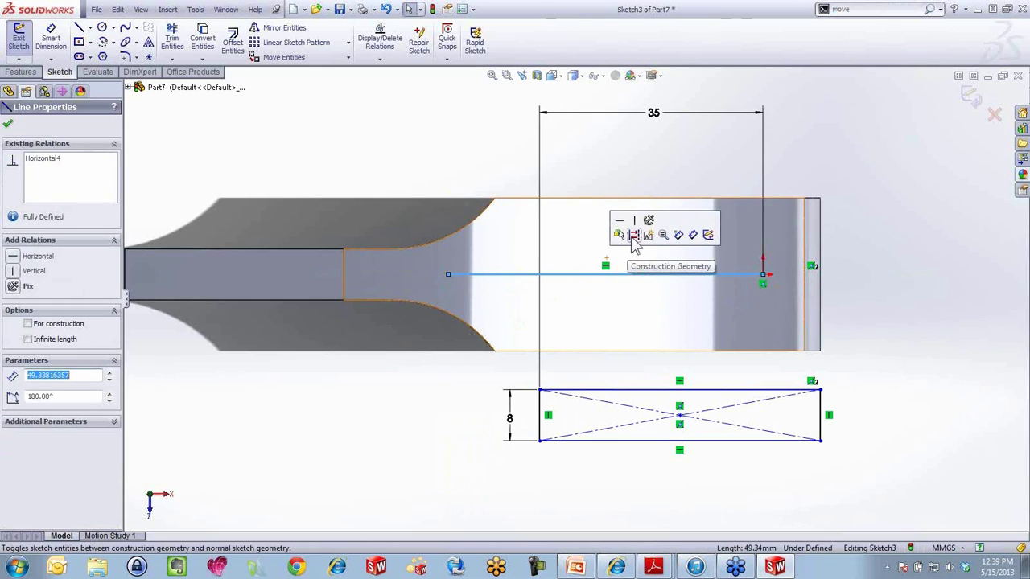
{"action": "left_click", "coordinate": [634, 235]}
{"action": "key", "text": "Escape"}
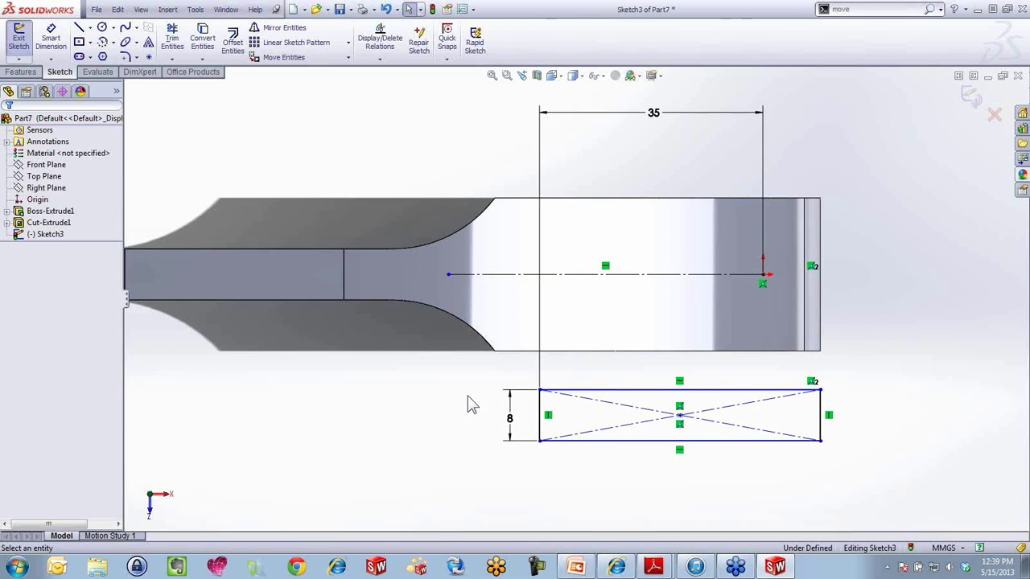
Make the two corners of the rectangle's inner short edge symmetric about the horizontal construction line.
{"action": "left_click", "coordinate": [539, 440]}
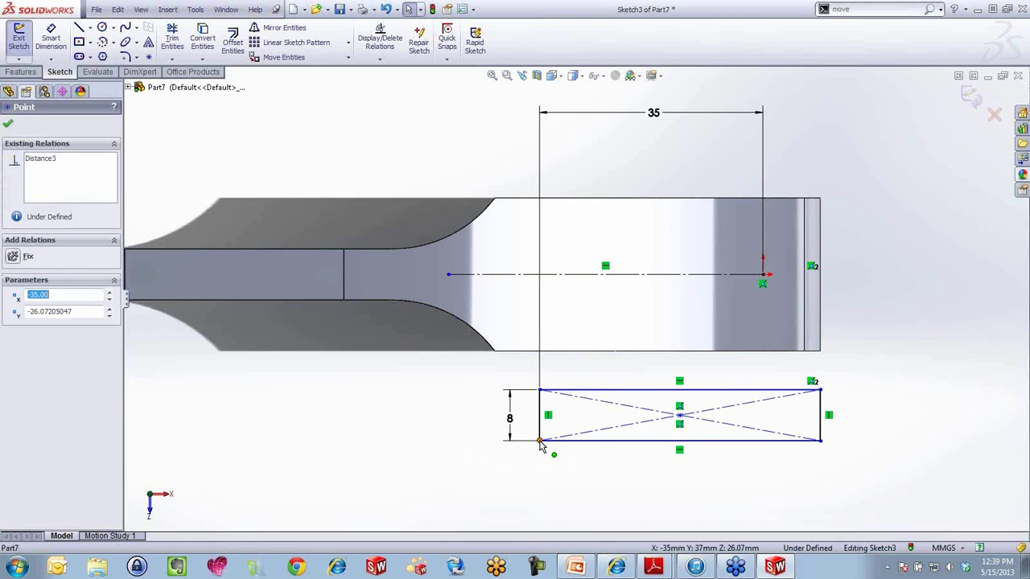
{"action": "left_click", "coordinate": [524, 275]}
{"action": "left_click", "coordinate": [539, 391], "text": "ctrl"}
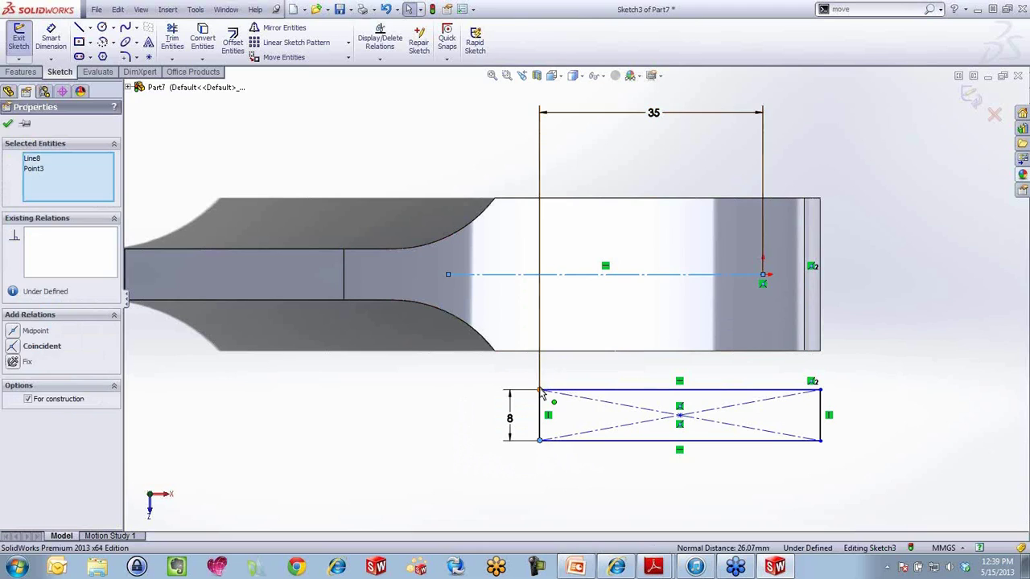
{"action": "left_click", "coordinate": [540, 391], "text": "ctrl"}
{"action": "left_click", "coordinate": [574, 334]}
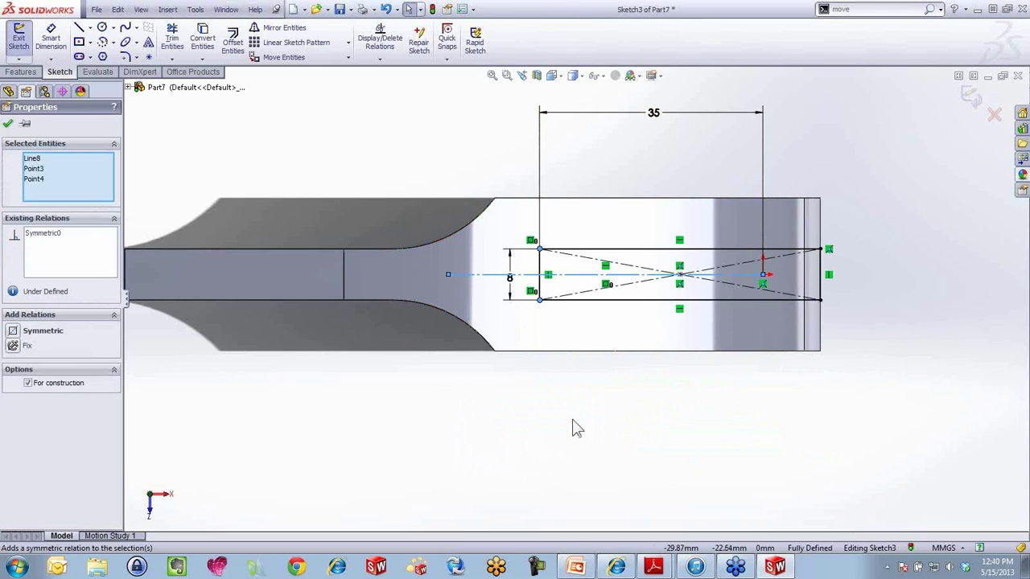
Exit the sketch and cut the rectangle Through All to slot the lever's pivot end.
{"action": "left_click", "coordinate": [970, 96]}
{"action": "key", "text": "s"}
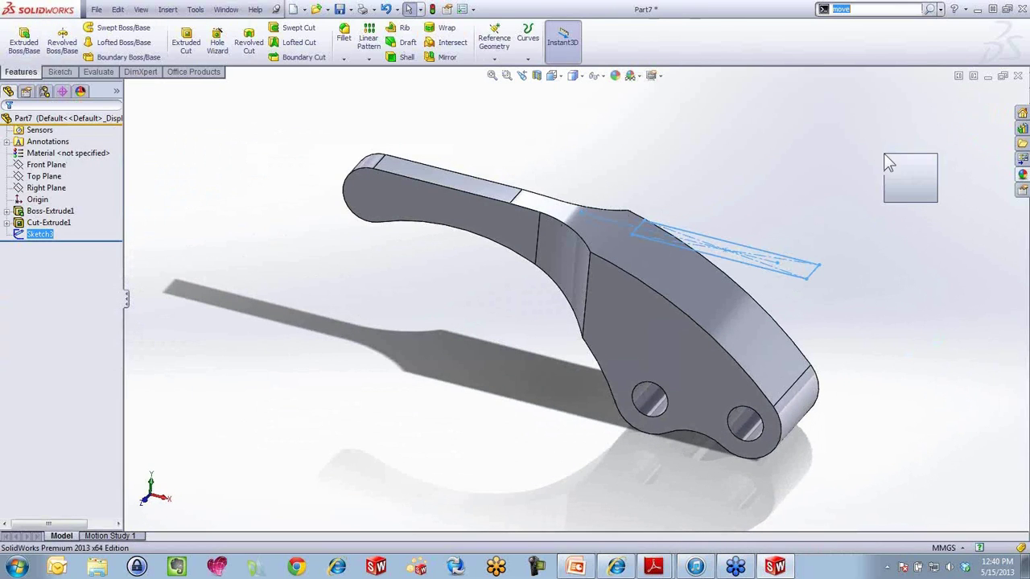
{"action": "left_click", "coordinate": [891, 177]}
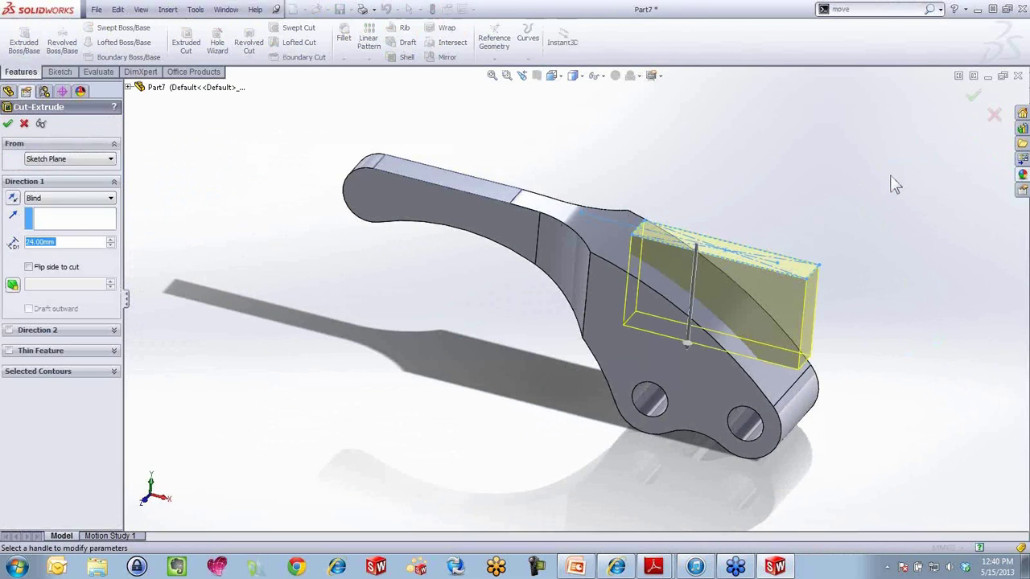
{"action": "right_click", "coordinate": [891, 179]}
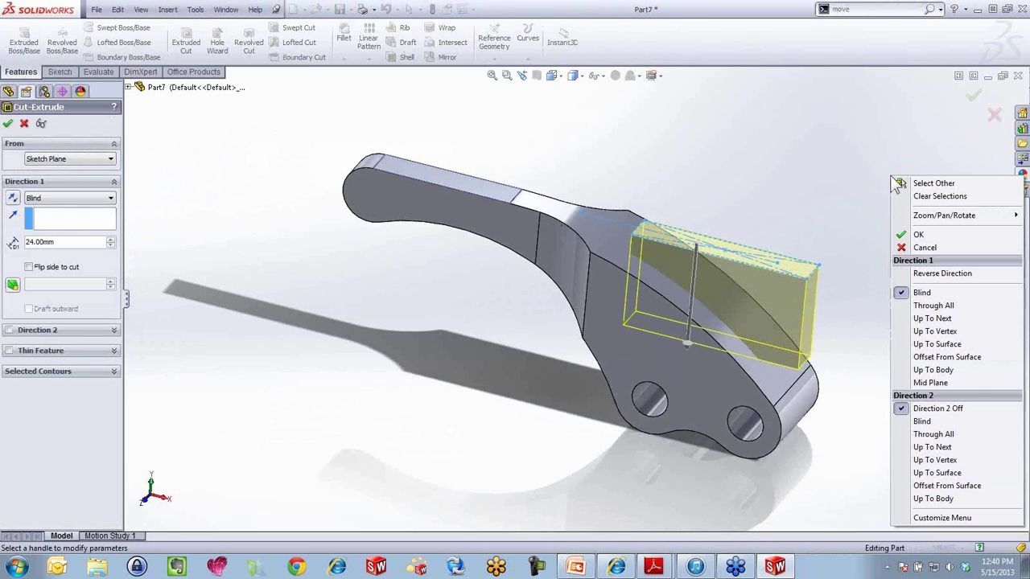
{"action": "left_click", "coordinate": [932, 306]}
{"action": "right_click", "coordinate": [930, 307]}
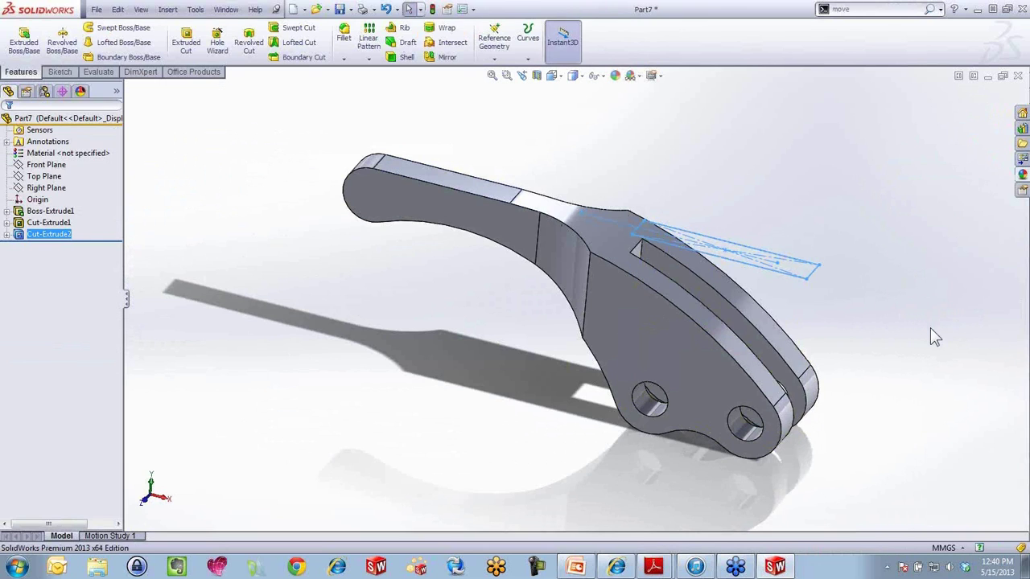
Set up a constant-radius fillet of 2 mm on the arm's long side edge and the related edges of the body.
{"action": "middle_click_drag", "start_coordinate": [930, 327], "coordinate": [926, 354]}
{"action": "scroll", "coordinate": [917, 350], "scroll_direction": "down", "scroll_amount": 2}
{"action": "middle_click_drag", "start_coordinate": [310, 336], "coordinate": [294, 322]}
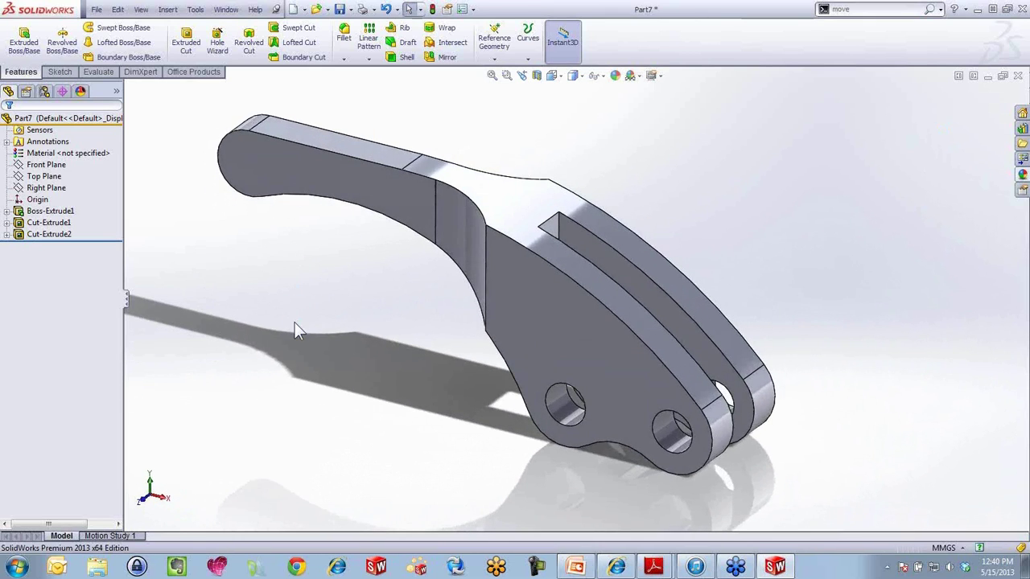
{"action": "left_click", "coordinate": [344, 37]}
{"action": "type", "text": "2."}
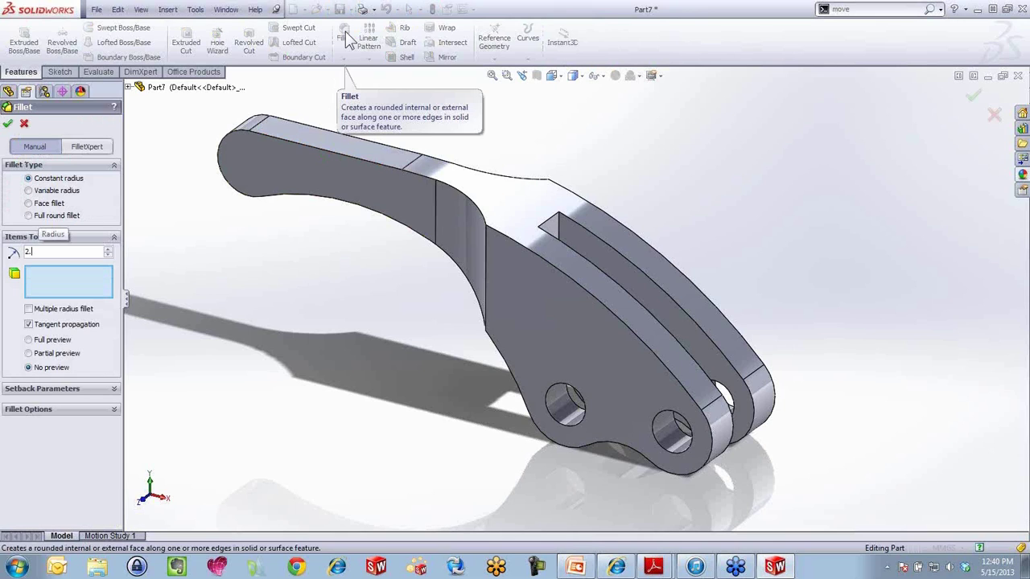
{"action": "left_click", "coordinate": [337, 153]}
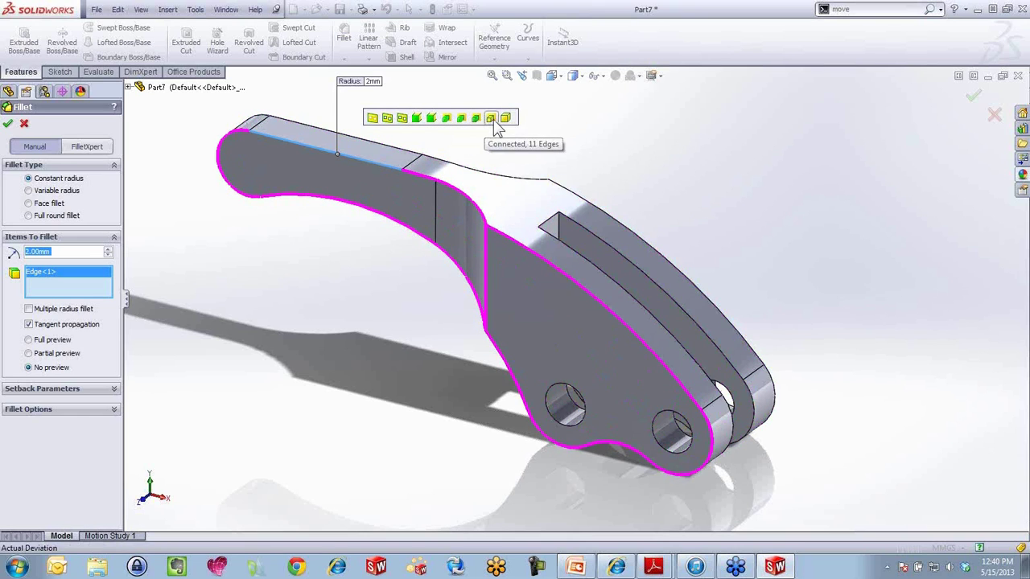
{"action": "left_click", "coordinate": [449, 119]}
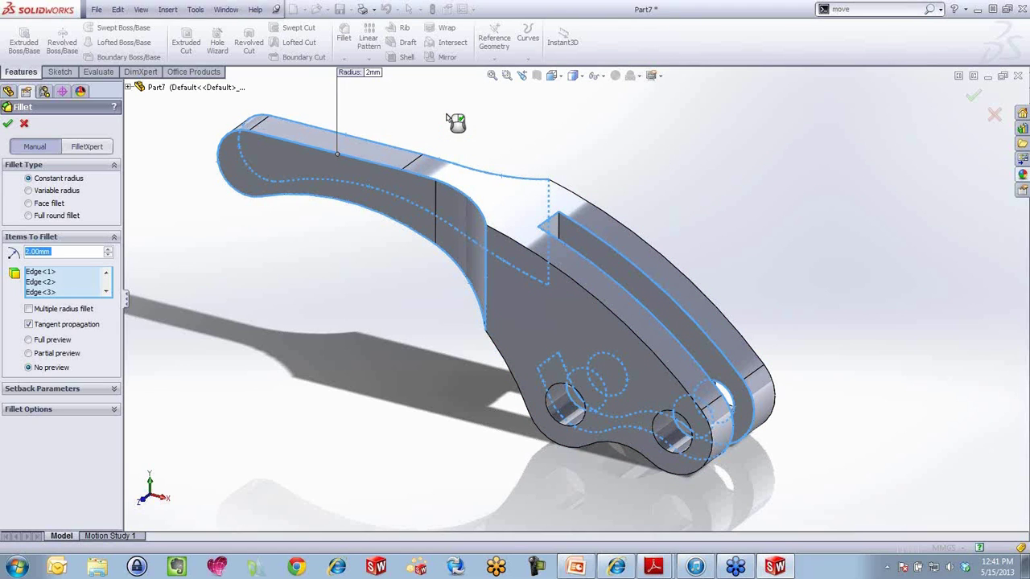
Remove the pivot-hole edges from the 2 mm fillet selection, add the missing outer outline, and apply the fillet.
{"action": "middle_click_drag", "start_coordinate": [471, 477], "coordinate": [374, 430]}
{"action": "scroll", "coordinate": [382, 448], "scroll_direction": "down", "scroll_amount": 5}
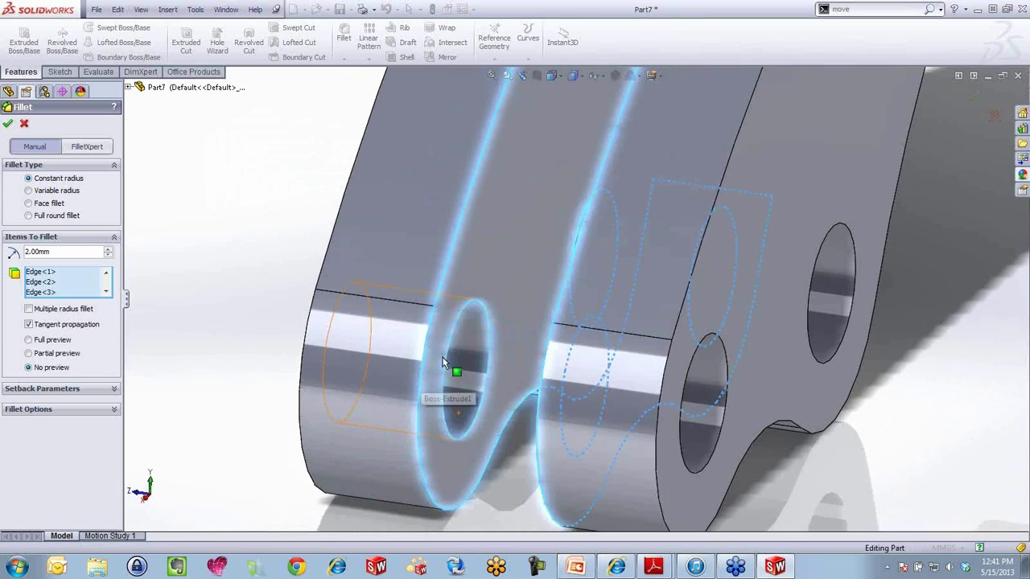
{"action": "left_click", "coordinate": [486, 307]}
{"action": "middle_click_drag", "start_coordinate": [486, 308], "coordinate": [718, 308]}
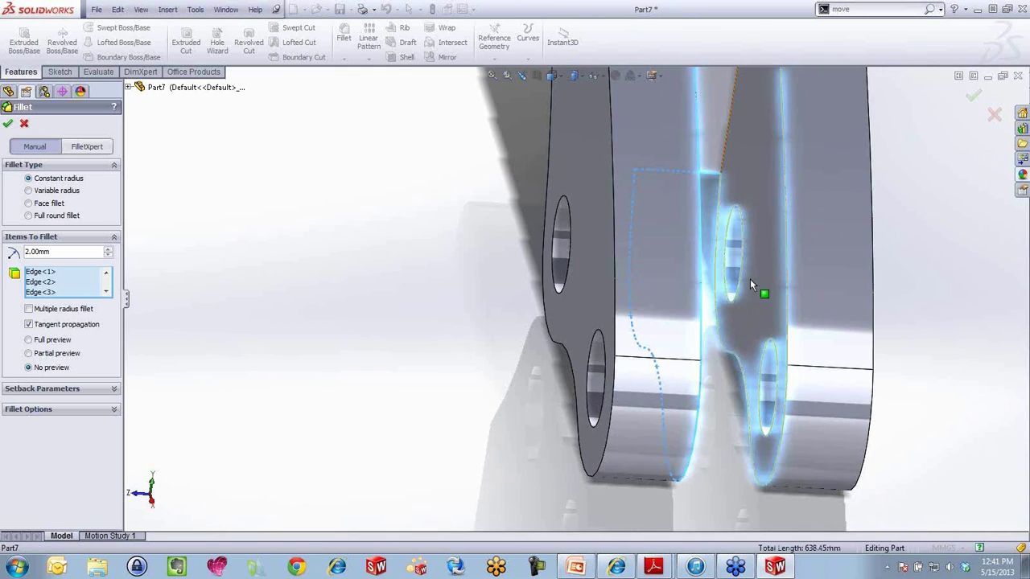
{"action": "left_click", "coordinate": [742, 274]}
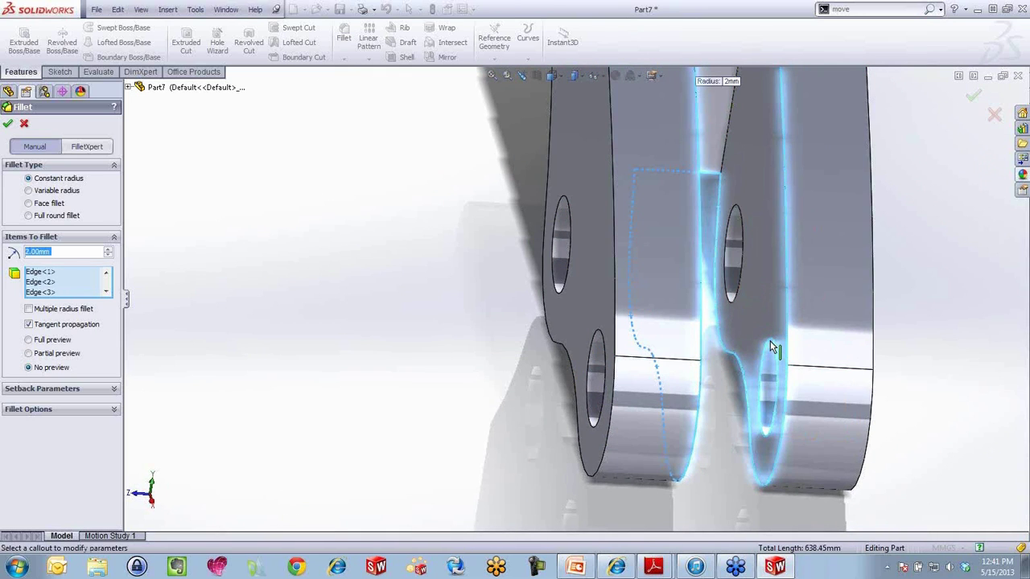
{"action": "middle_click_drag", "start_coordinate": [735, 413], "coordinate": [714, 296]}
{"action": "left_click", "coordinate": [583, 298]}
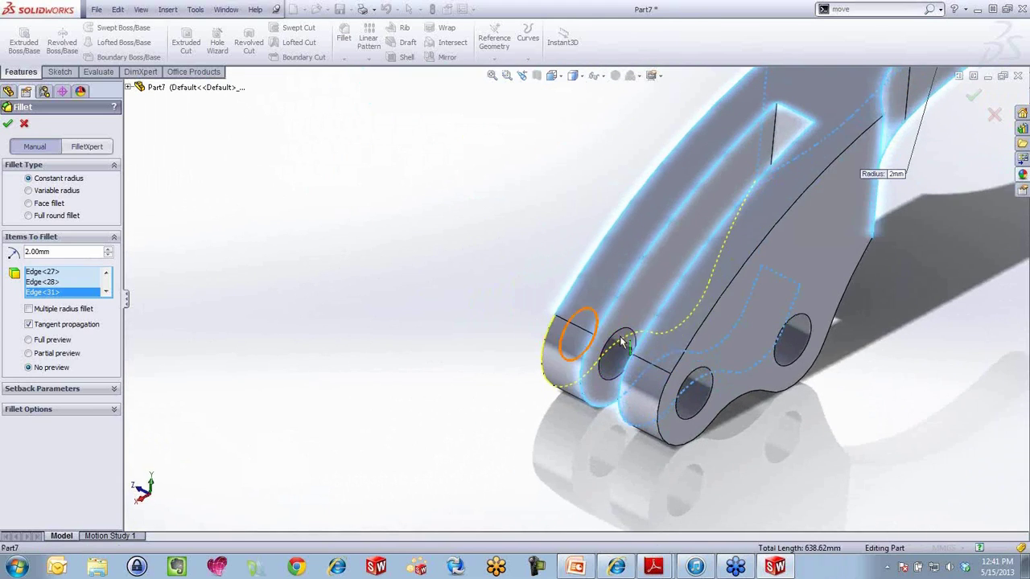
{"action": "left_click", "coordinate": [732, 285]}
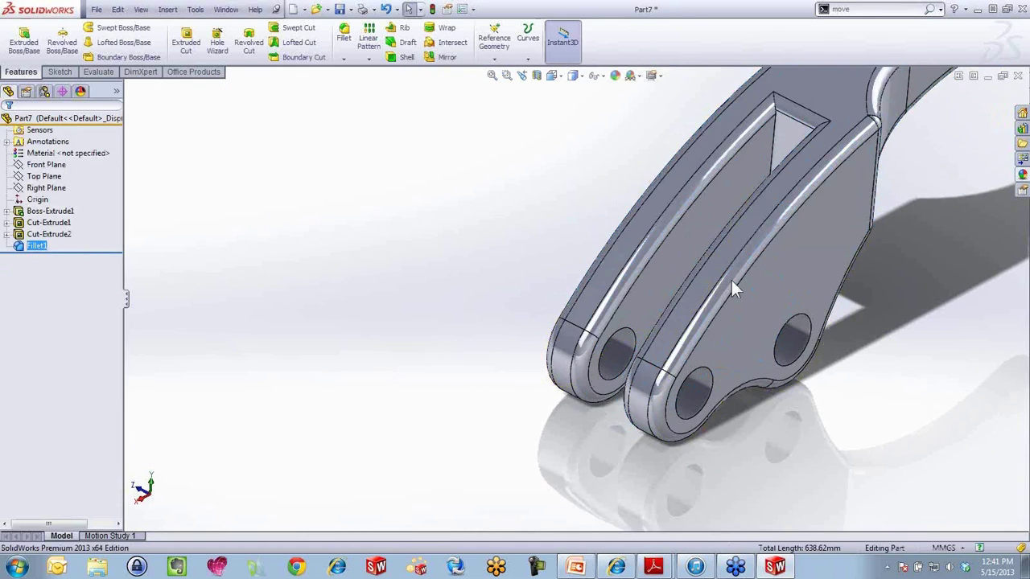
Color the 2 mm fillet feature red.
{"action": "middle_click_drag", "start_coordinate": [753, 348], "coordinate": [868, 379]}
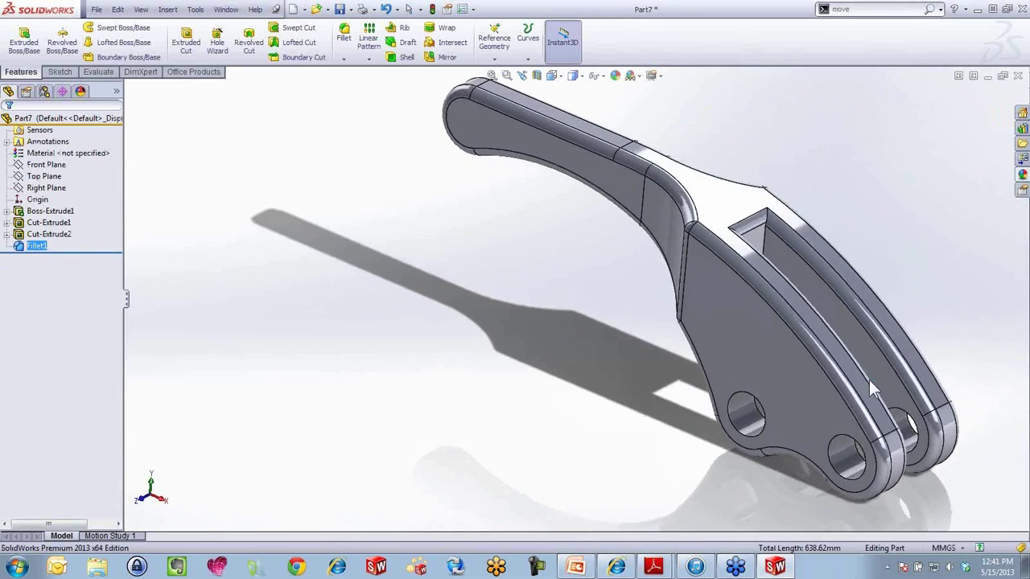
{"action": "scroll", "coordinate": [853, 333], "scroll_direction": "down", "scroll_amount": 3}
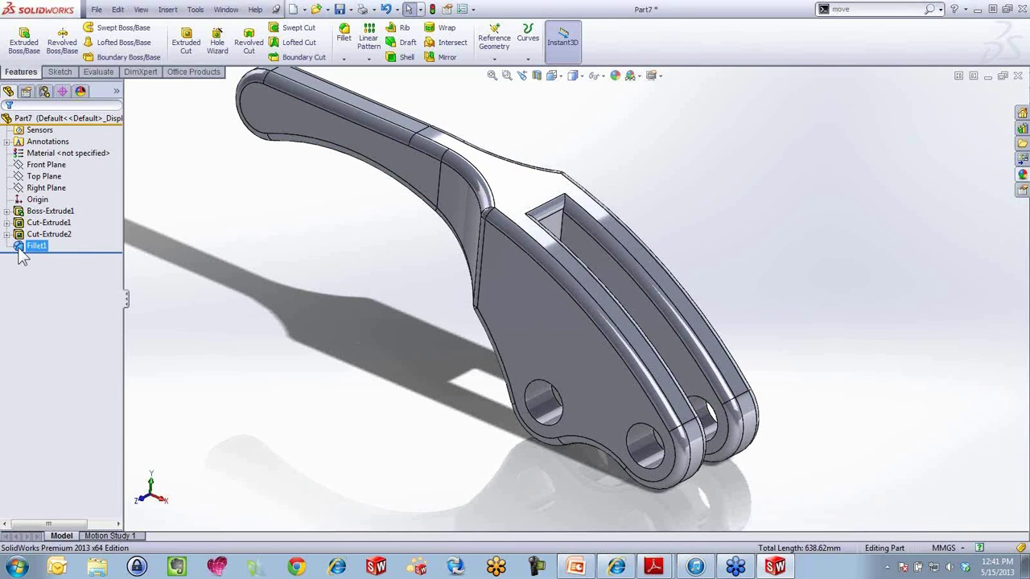
{"action": "right_click", "coordinate": [22, 254]}
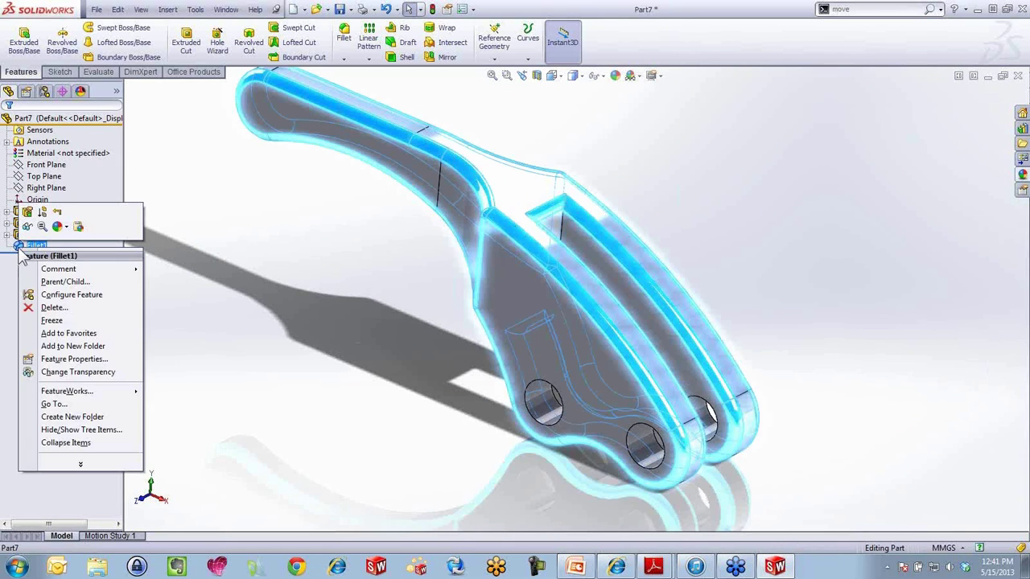
{"action": "left_click", "coordinate": [57, 226]}
{"action": "left_click", "coordinate": [71, 252]}
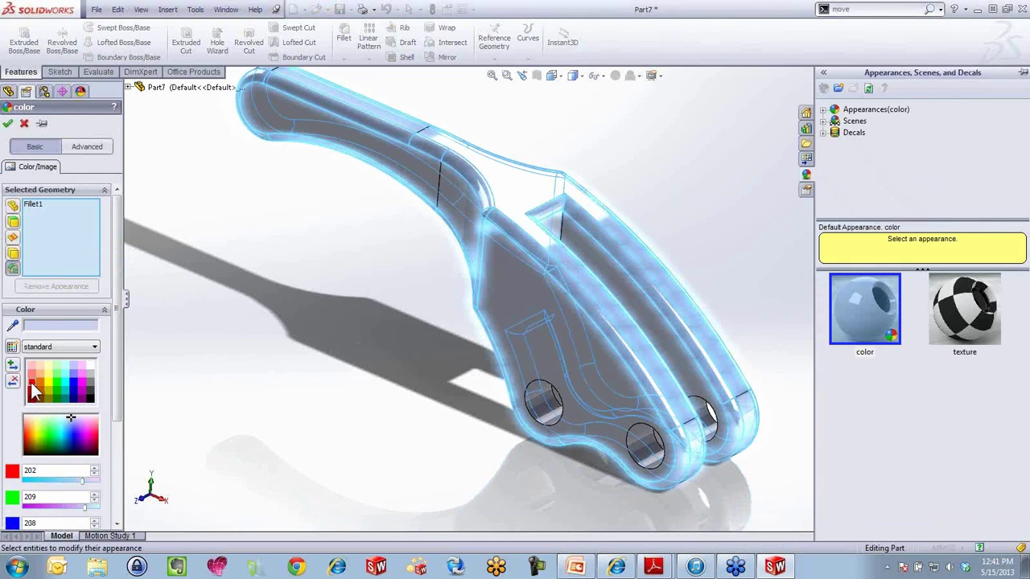
{"action": "left_click", "coordinate": [30, 386]}
{"action": "left_click", "coordinate": [8, 123]}
Switch to Adobe Reader to compare the red fillets with the Phase 1 lever drawing and examine the changed dimensions in Phase 2.
{"action": "middle_click_drag", "start_coordinate": [356, 333], "coordinate": [426, 346]}
{"action": "left_click_drag", "start_coordinate": [1029, 9], "coordinate": [706, 25]}
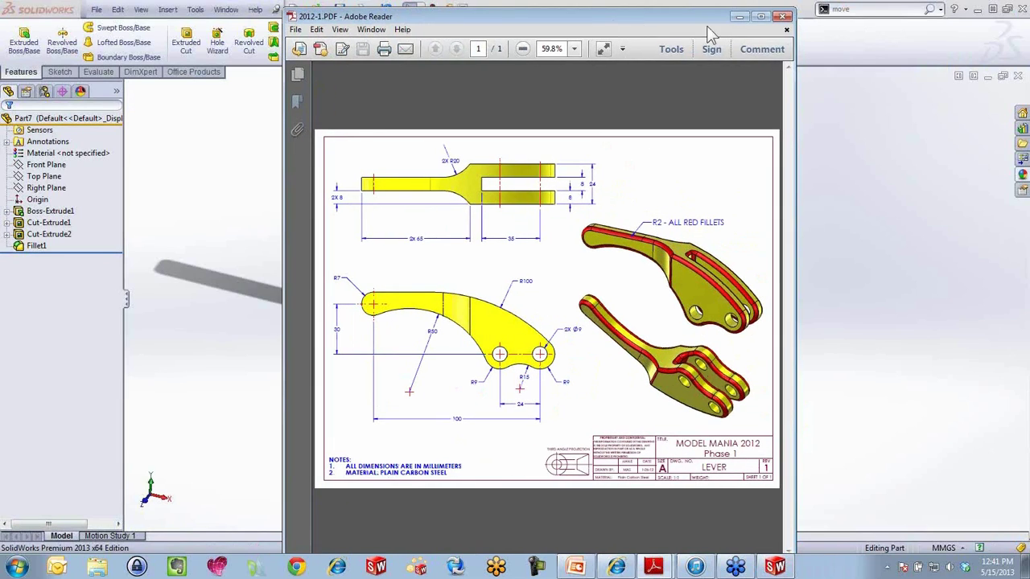
{"action": "left_click", "coordinate": [761, 16]}
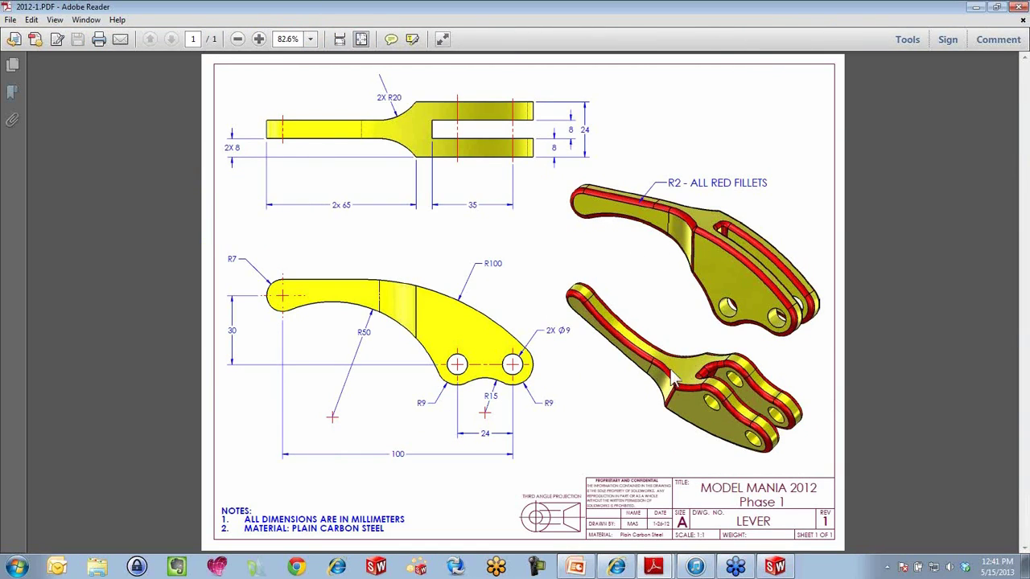
{"action": "left_click", "coordinate": [1017, 10]}
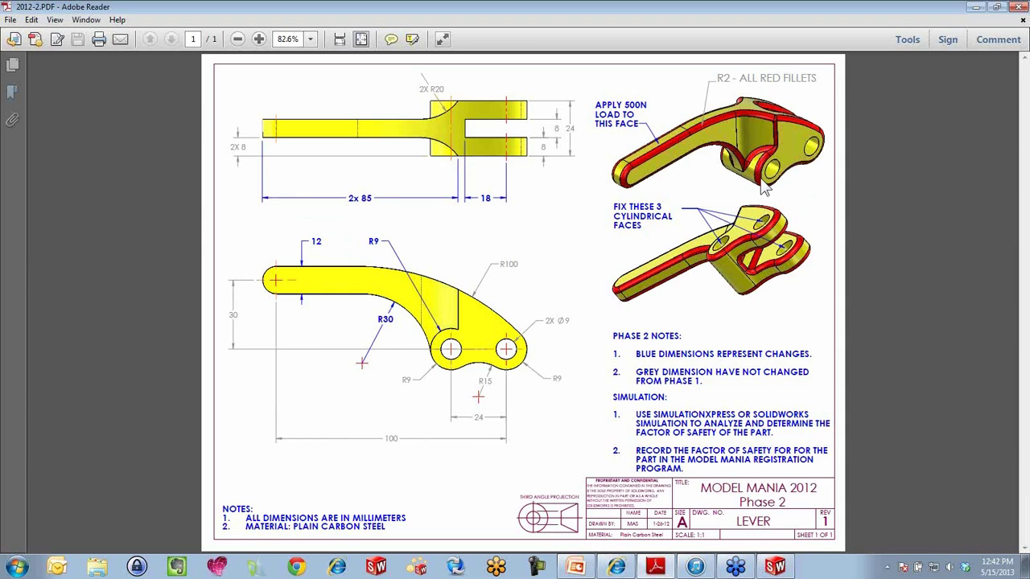
{"action": "double_click", "coordinate": [605, 13]}
{"action": "left_click", "coordinate": [795, 7]}
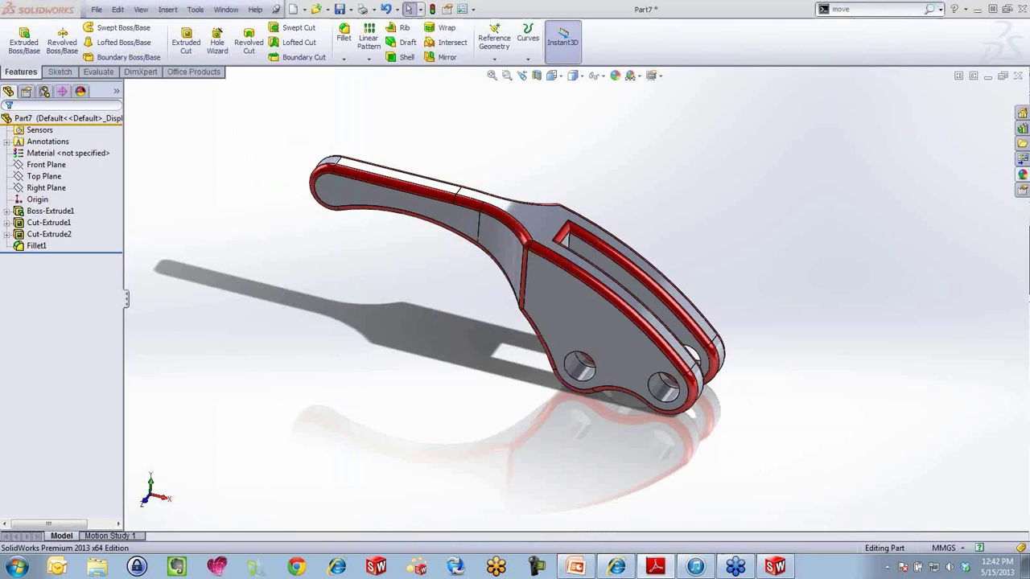
Return to SolidWorks and open the lever's base extrusion profile sketch for editing.
{"action": "middle_click_drag", "start_coordinate": [375, 281], "coordinate": [402, 226]}
{"action": "left_click", "coordinate": [611, 292]}
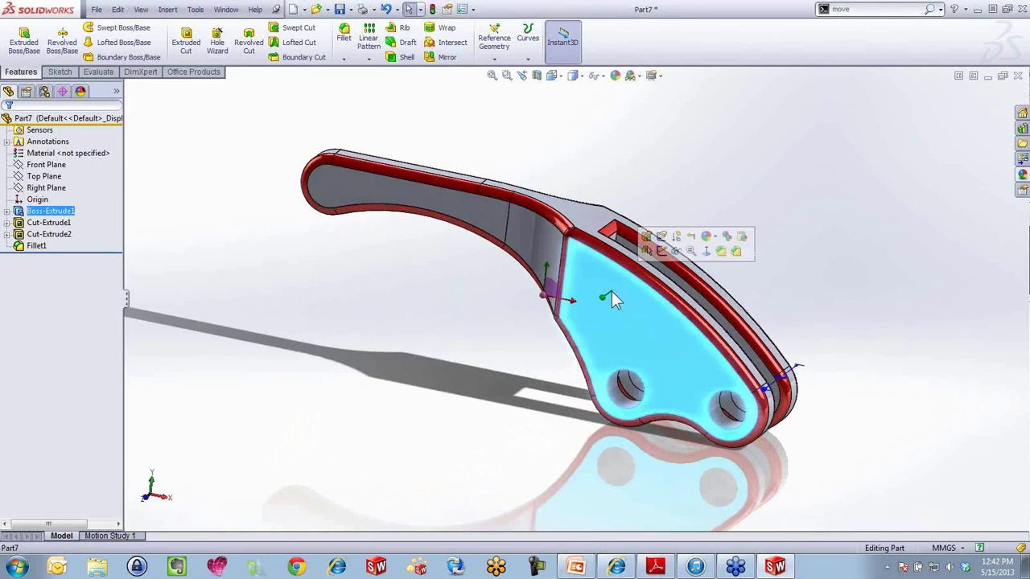
{"action": "left_click", "coordinate": [662, 238]}
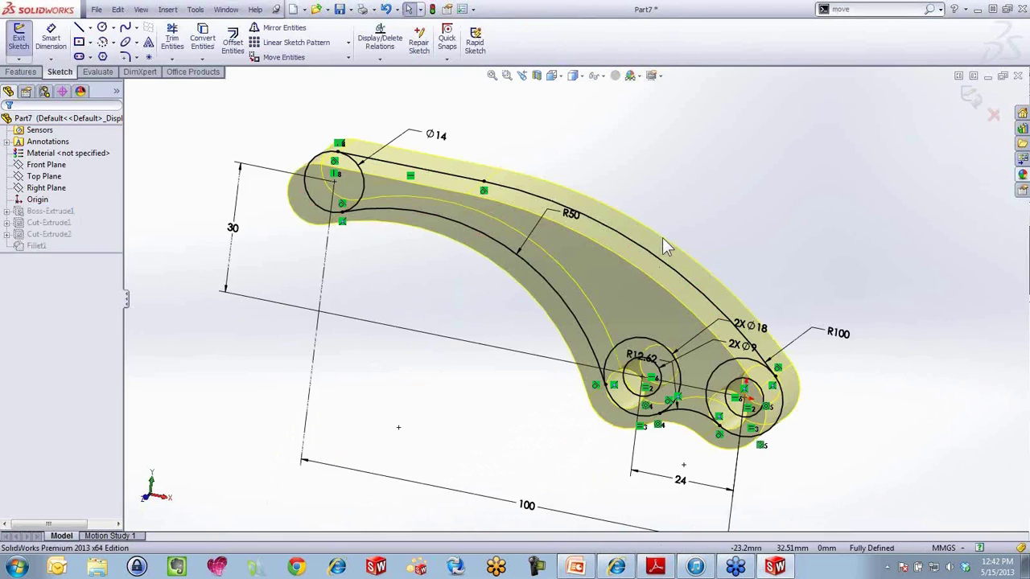
{"action": "left_click", "coordinate": [555, 81]}
{"action": "left_click", "coordinate": [615, 140]}
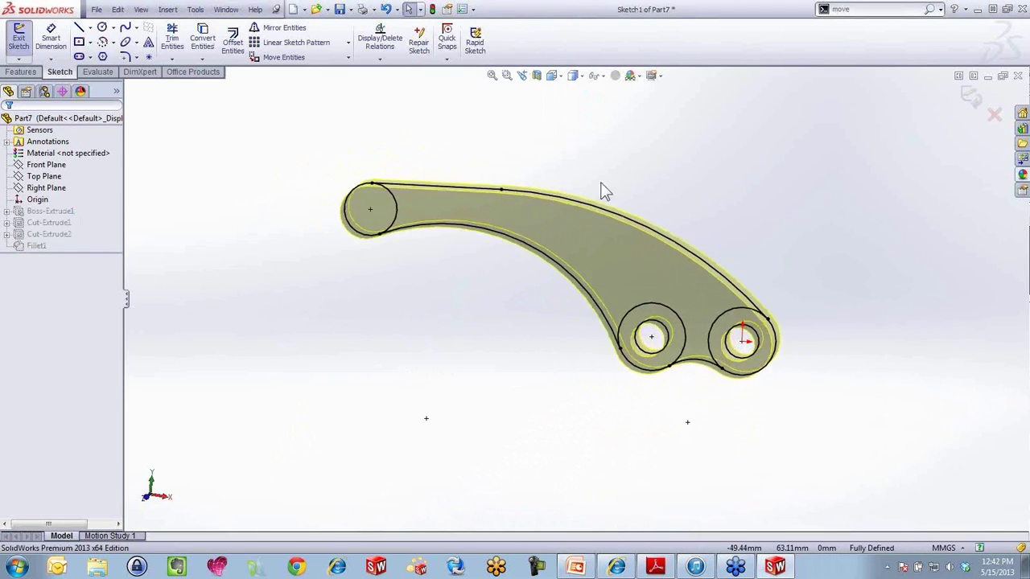
{"action": "scroll", "coordinate": [544, 222], "scroll_direction": "down", "scroll_amount": 4}
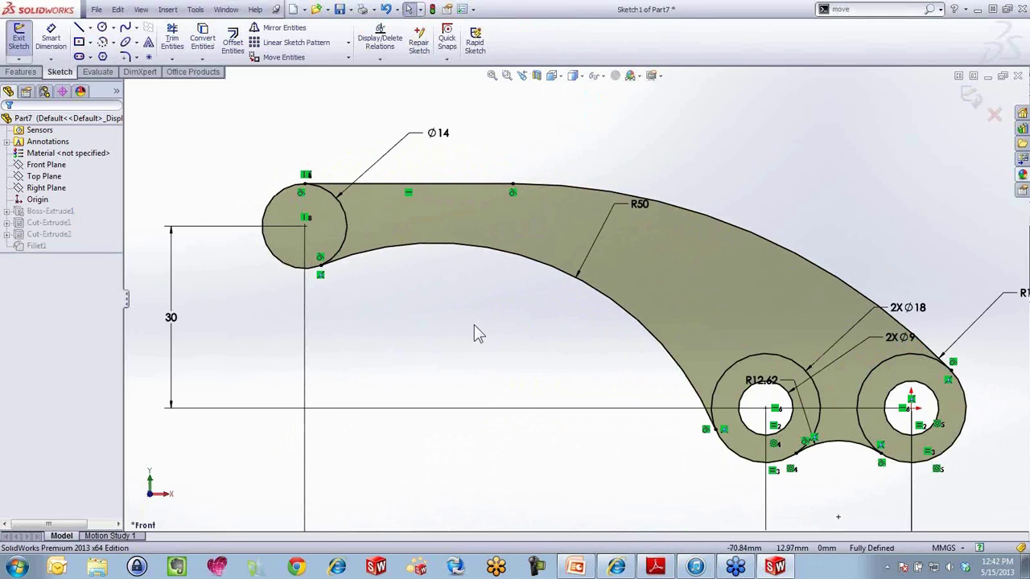
Power trim the handle-side portion of the R50 lower arc so it no longer reaches the 14 mm circle.
{"action": "left_click", "coordinate": [172, 38]}
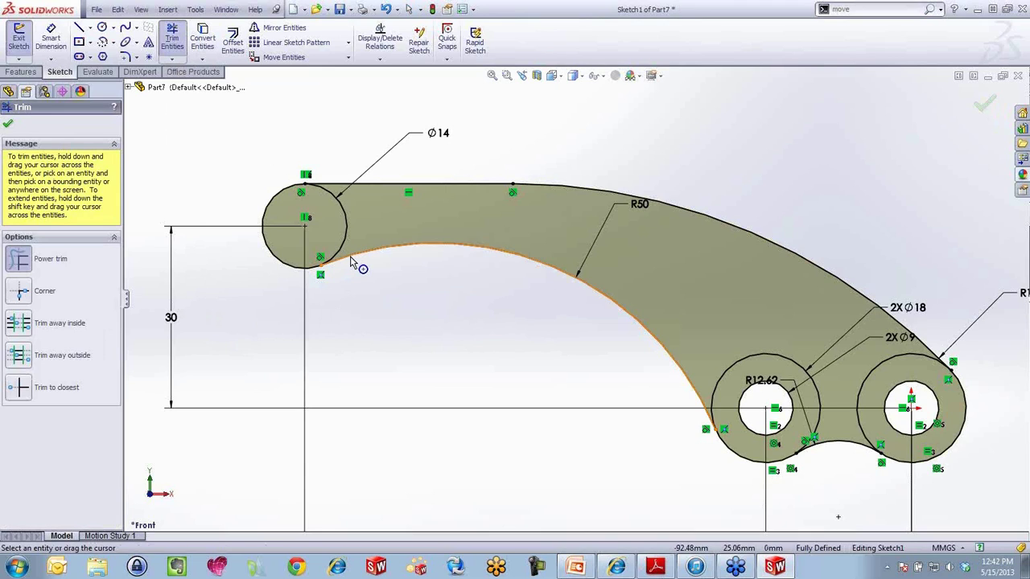
{"action": "left_click_drag", "start_coordinate": [395, 257], "coordinate": [456, 307]}
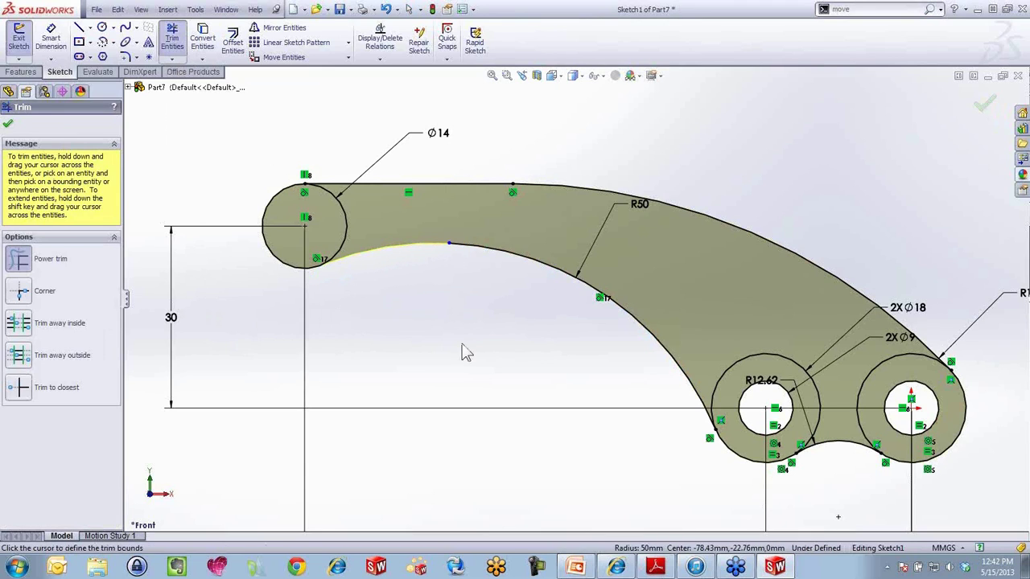
{"action": "scroll", "coordinate": [464, 353], "scroll_direction": "up", "scroll_amount": 3}
{"action": "scroll", "coordinate": [570, 392], "scroll_direction": "down", "scroll_amount": 2}
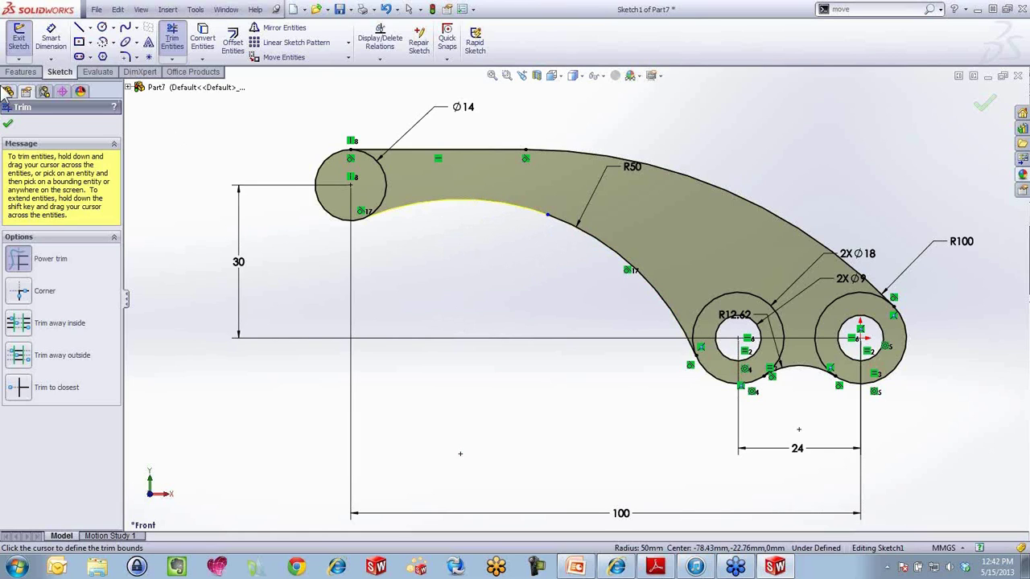
{"action": "left_click", "coordinate": [8, 123]}
Set the radius of the lever's trimmed lower arc to 30 mm.
{"action": "left_click_drag", "start_coordinate": [631, 167], "coordinate": [535, 315]}
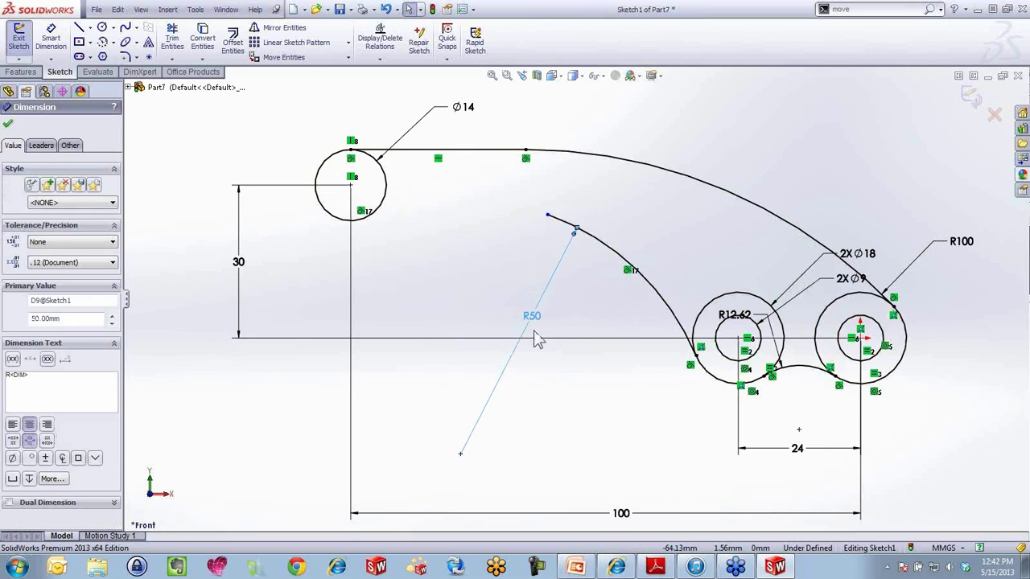
{"action": "double_click", "coordinate": [536, 319]}
{"action": "type", "text": "30"}
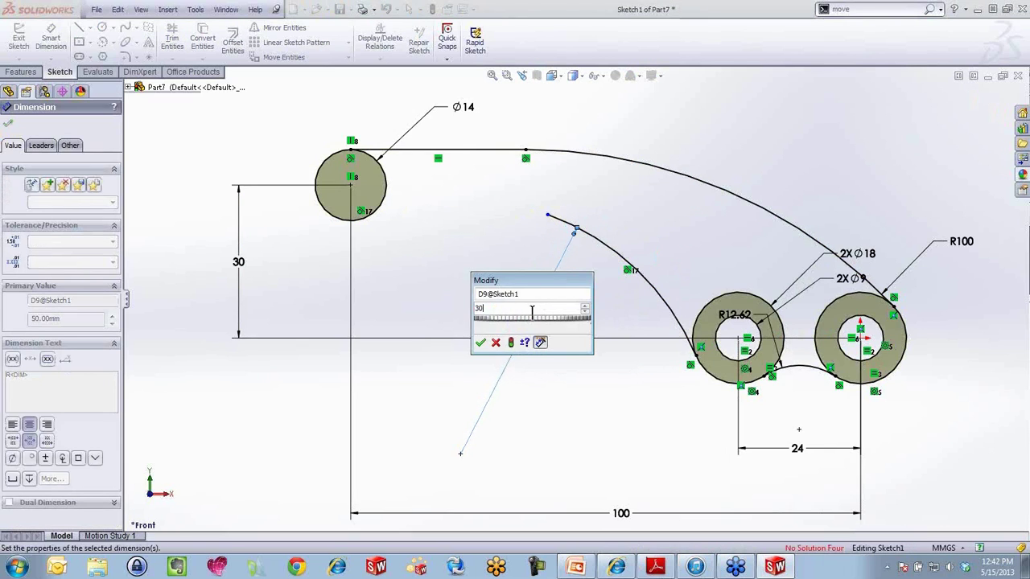
{"action": "key", "text": "Return"}
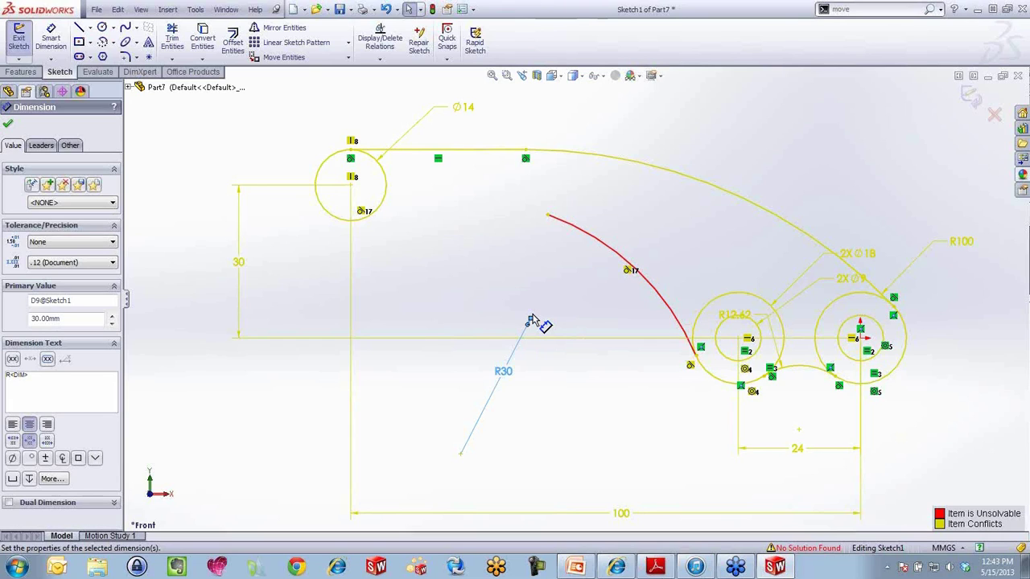
Diagnose the sketch conflict with SketchXpert, compare the solutions and accept the one deleting the lower arc's tangent relation to the 14 mm circle.
{"action": "left_click", "coordinate": [812, 550]}
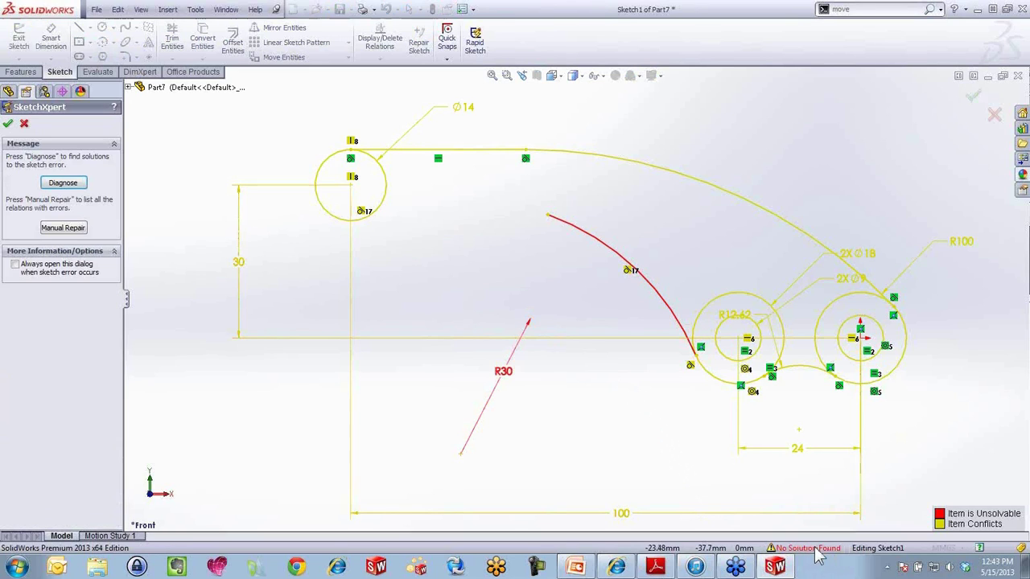
{"action": "left_click", "coordinate": [65, 183]}
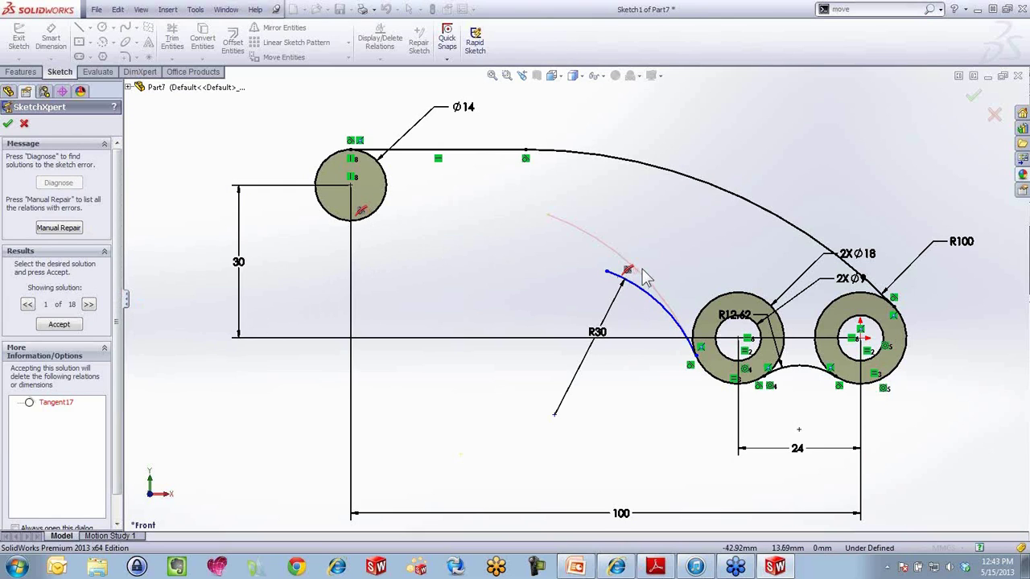
{"action": "left_click", "coordinate": [92, 306]}
{"action": "left_click", "coordinate": [92, 306]}
{"action": "left_click", "coordinate": [92, 307]}
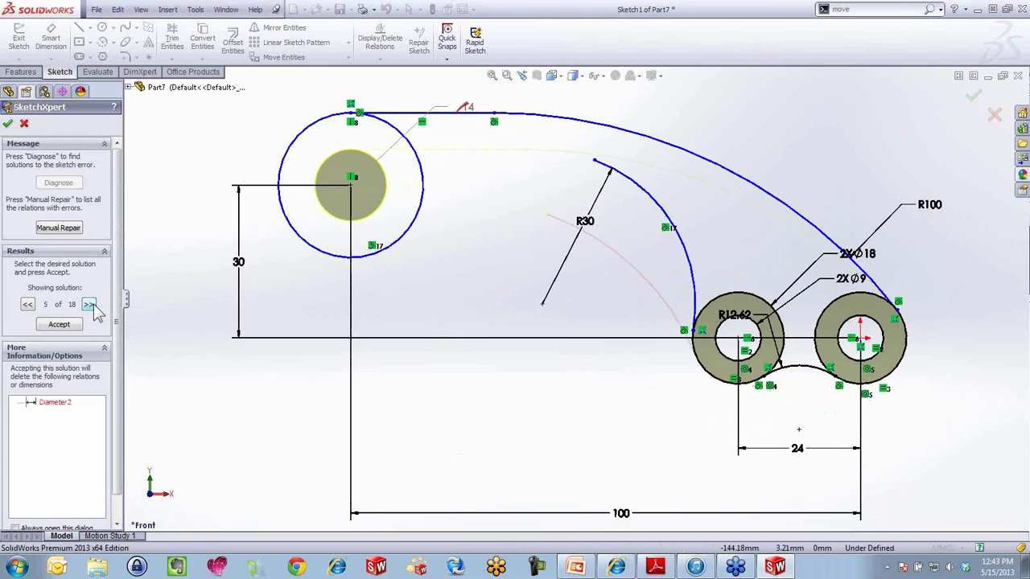
{"action": "left_click", "coordinate": [28, 306]}
{"action": "left_click", "coordinate": [28, 305]}
{"action": "left_click", "coordinate": [28, 306]}
{"action": "left_click", "coordinate": [29, 306]}
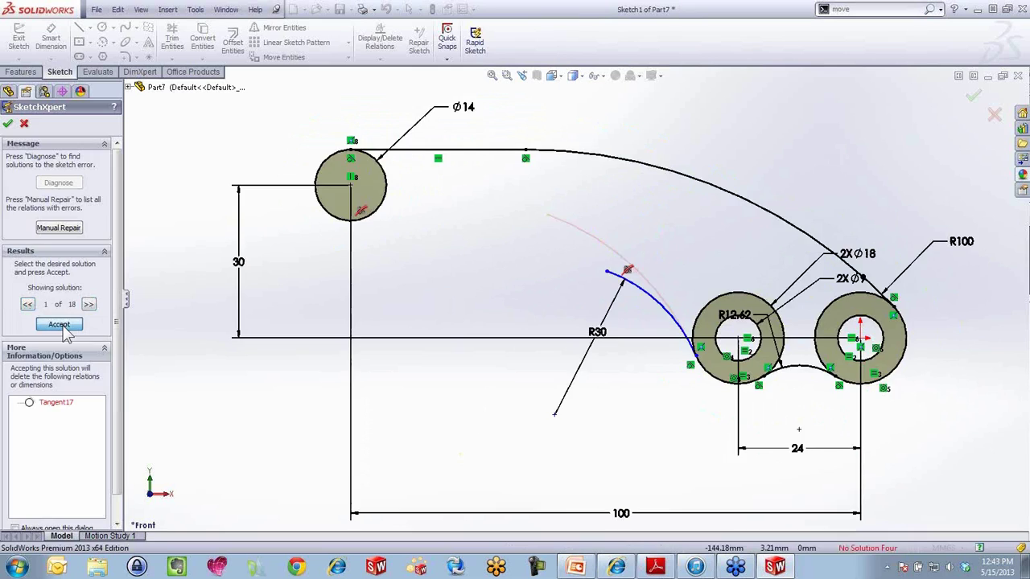
{"action": "left_click", "coordinate": [59, 325]}
{"action": "left_click", "coordinate": [8, 124]}
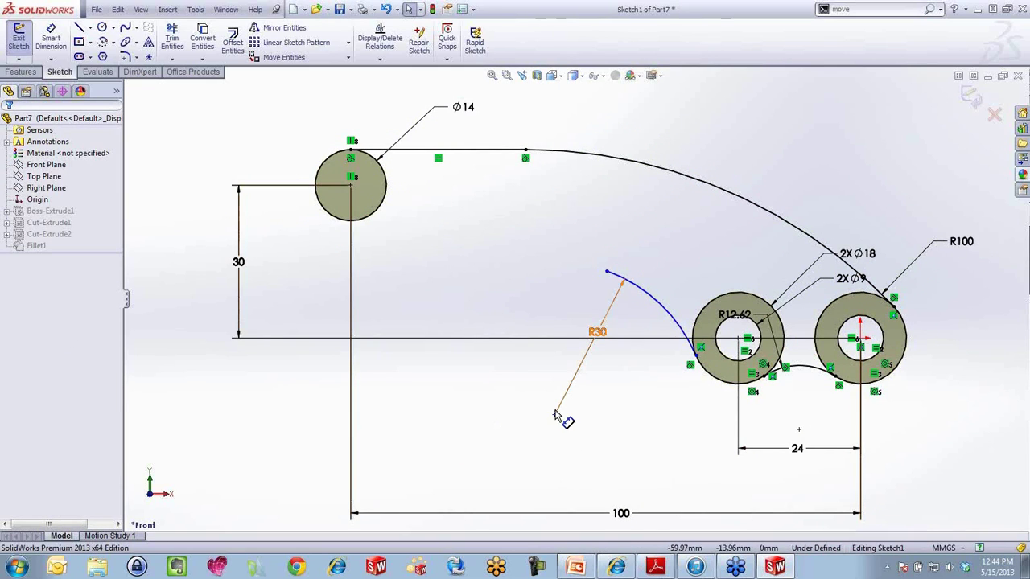
Sketch a horizontal line about 32 mm long from the lowest point of the 14 mm handle circle toward the R30 arc.
{"action": "key", "text": "s"}
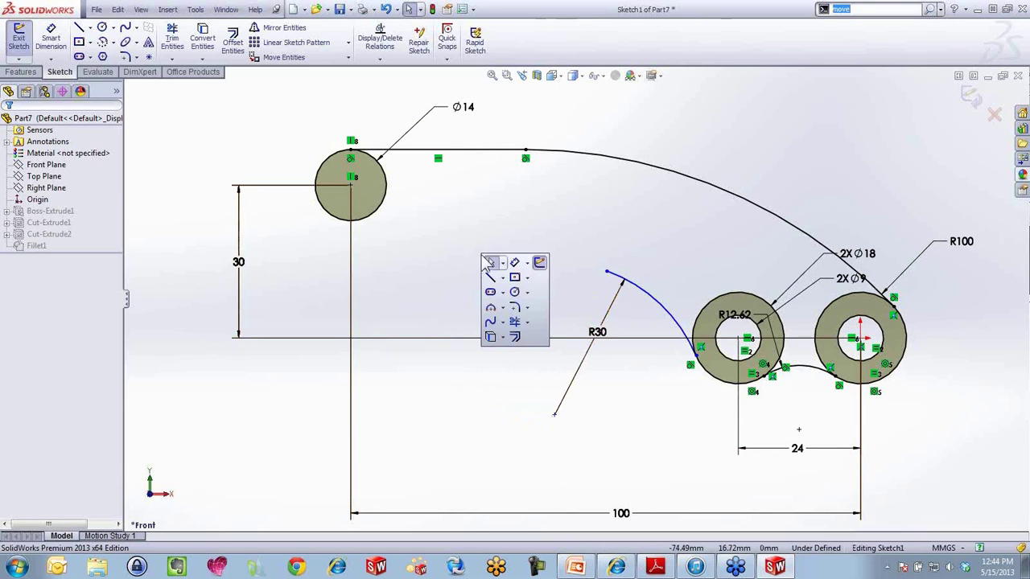
{"action": "left_click", "coordinate": [489, 264]}
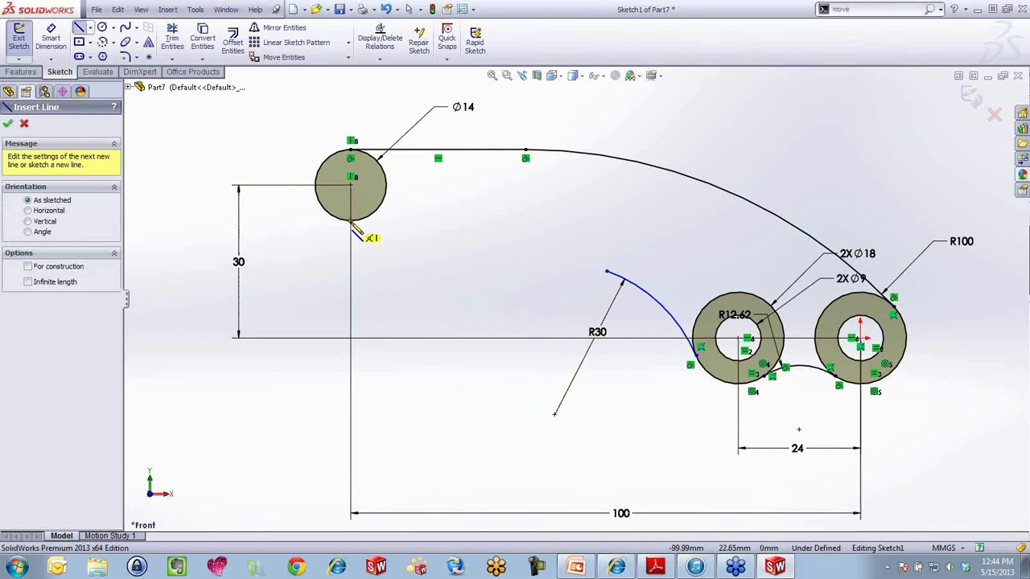
{"action": "left_click", "coordinate": [352, 223]}
{"action": "left_click", "coordinate": [516, 221]}
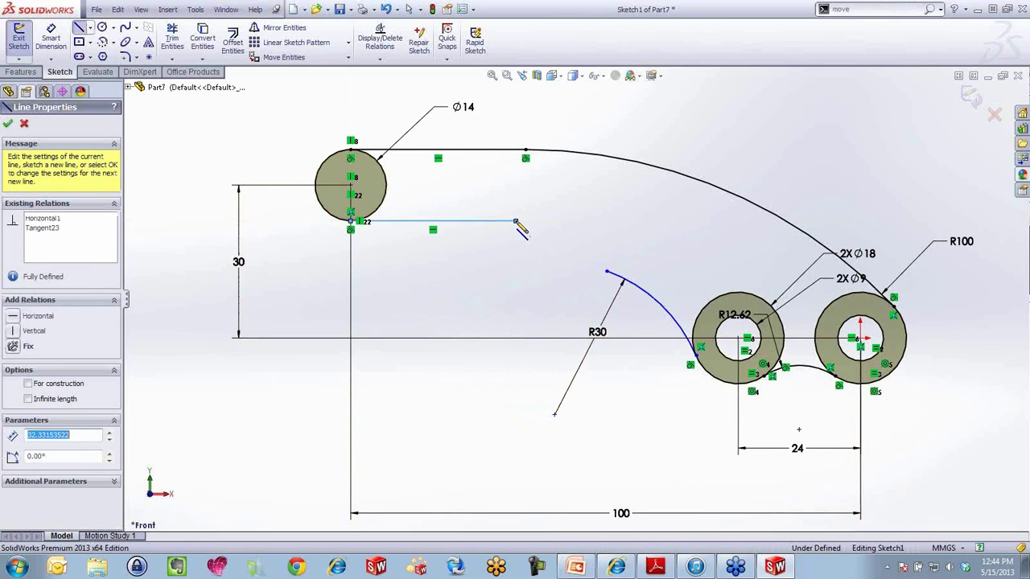
{"action": "key", "text": "Escape"}
Join the R30 arc's free end to the end of the lower handle line and make the two tangent.
{"action": "left_click_drag", "start_coordinate": [605, 276], "coordinate": [498, 205]}
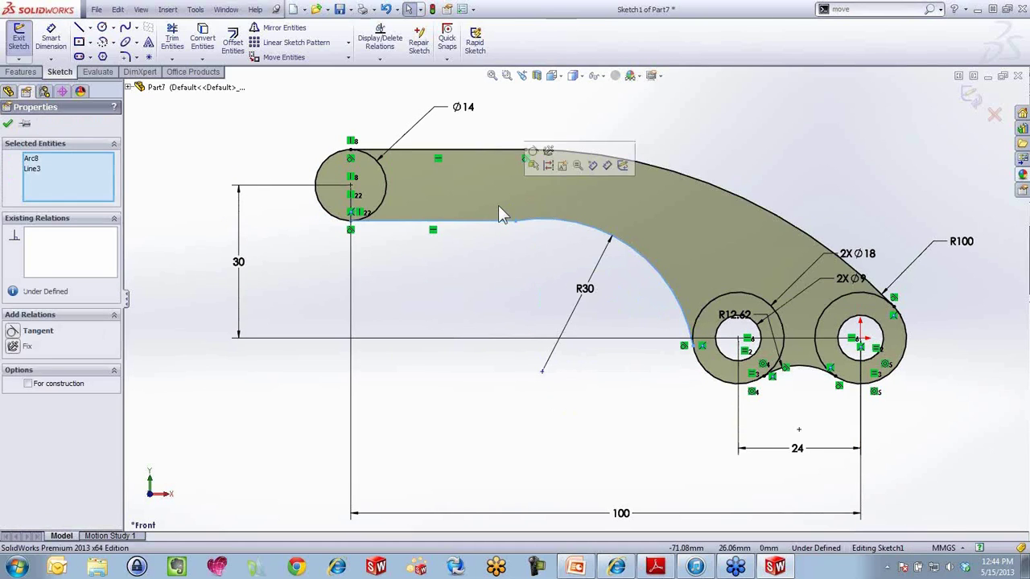
{"action": "left_click", "coordinate": [535, 153]}
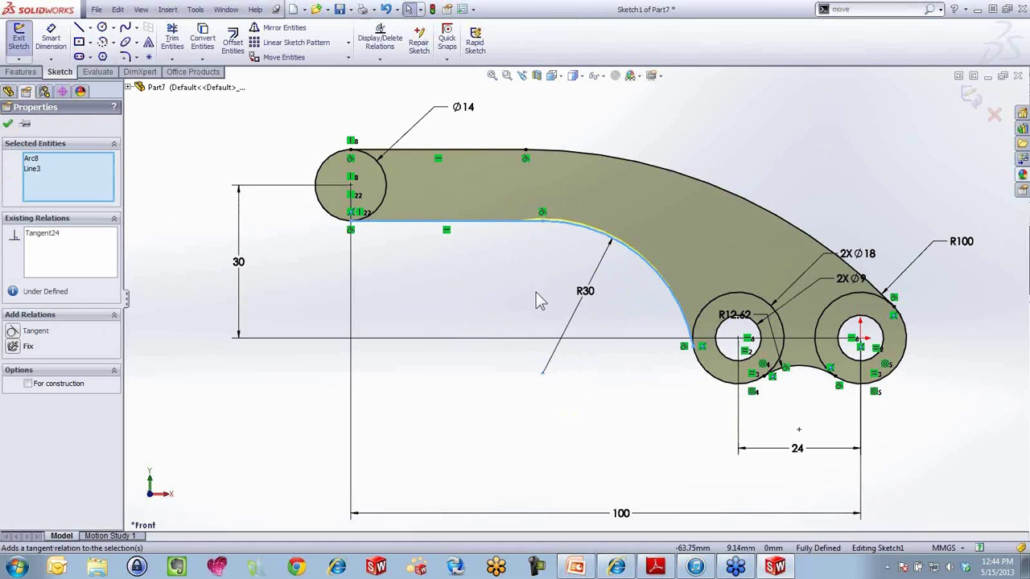
{"action": "left_click", "coordinate": [539, 300]}
Set the handle end circle's diameter to 12 mm and exit the base sketch.
{"action": "double_click", "coordinate": [463, 106]}
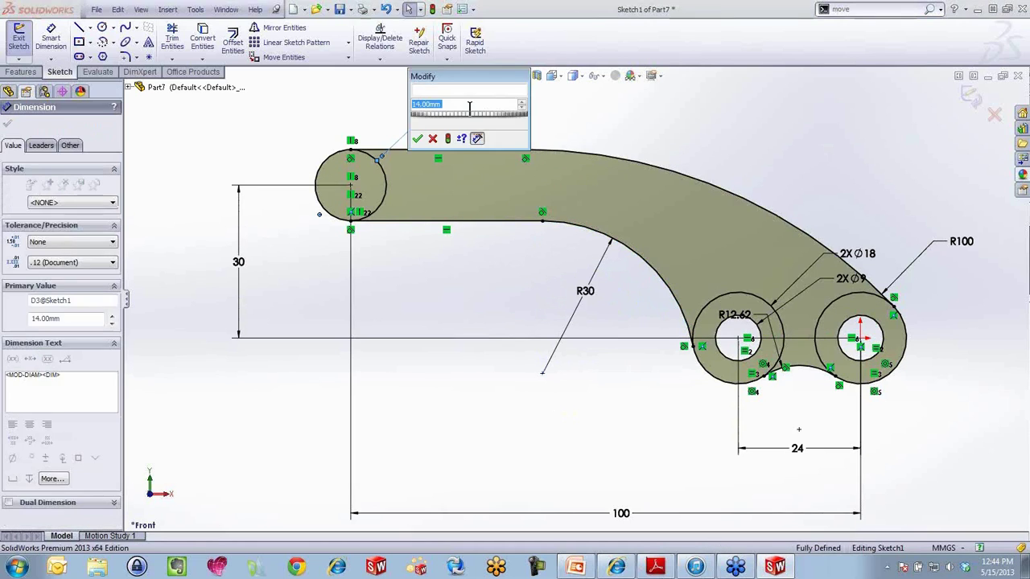
{"action": "type", "text": "12"}
{"action": "key", "text": "Return"}
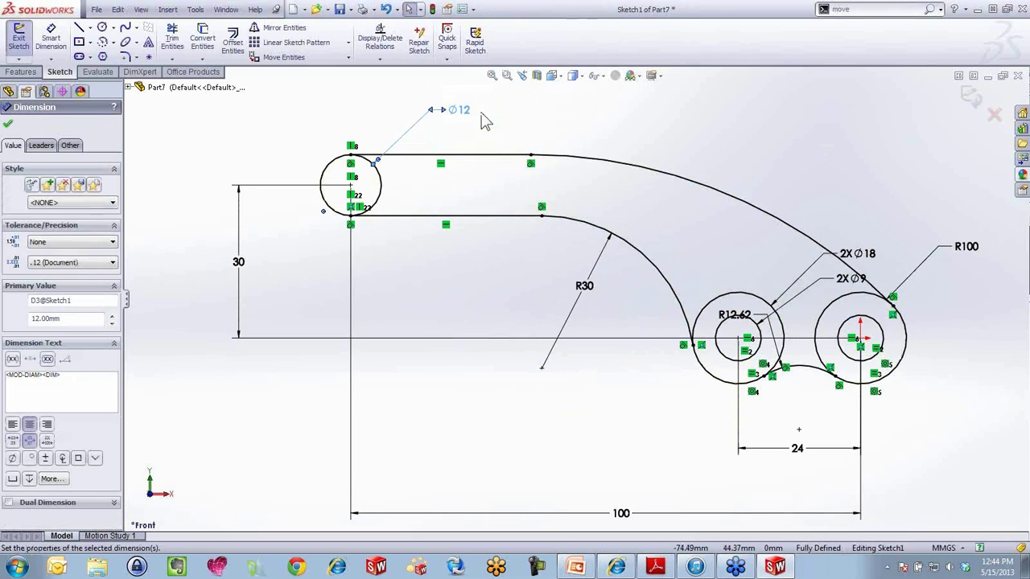
{"action": "left_click", "coordinate": [972, 96]}
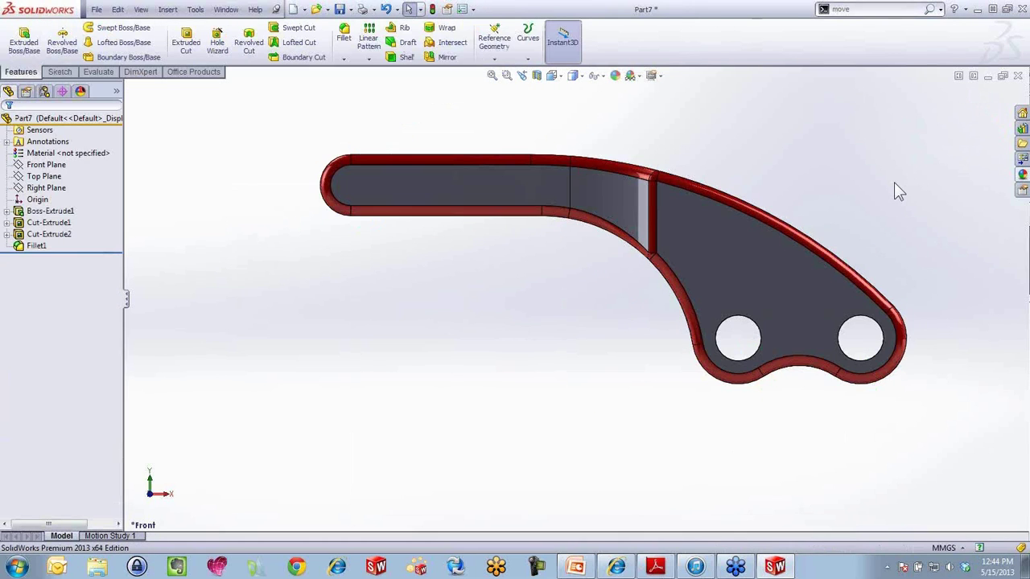
Set the length dimension of the cut along the handle's side faces to 85 mm.
{"action": "mouse_move", "coordinate": [813, 202]}
{"action": "middle_mouse_down"}
{"action": "mouse_move", "coordinate": [781, 184]}
{"action": "mouse_move", "coordinate": [772, 298]}
{"action": "mouse_move", "coordinate": [772, 283]}
{"action": "middle_mouse_up"}
{"action": "middle_click_drag", "start_coordinate": [763, 214], "coordinate": [552, 361]}
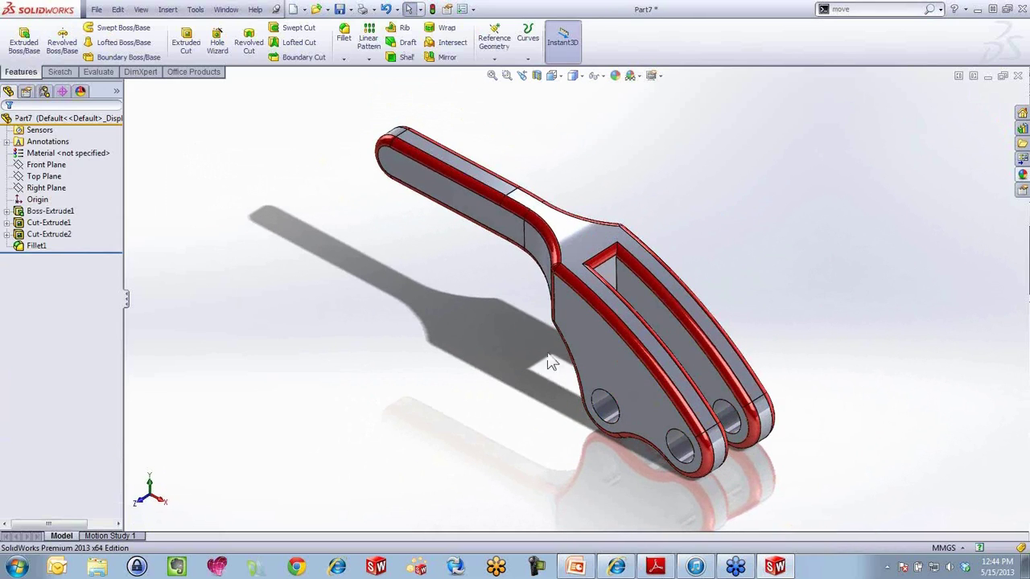
{"action": "left_click", "coordinate": [471, 207]}
{"action": "left_click", "coordinate": [427, 214]}
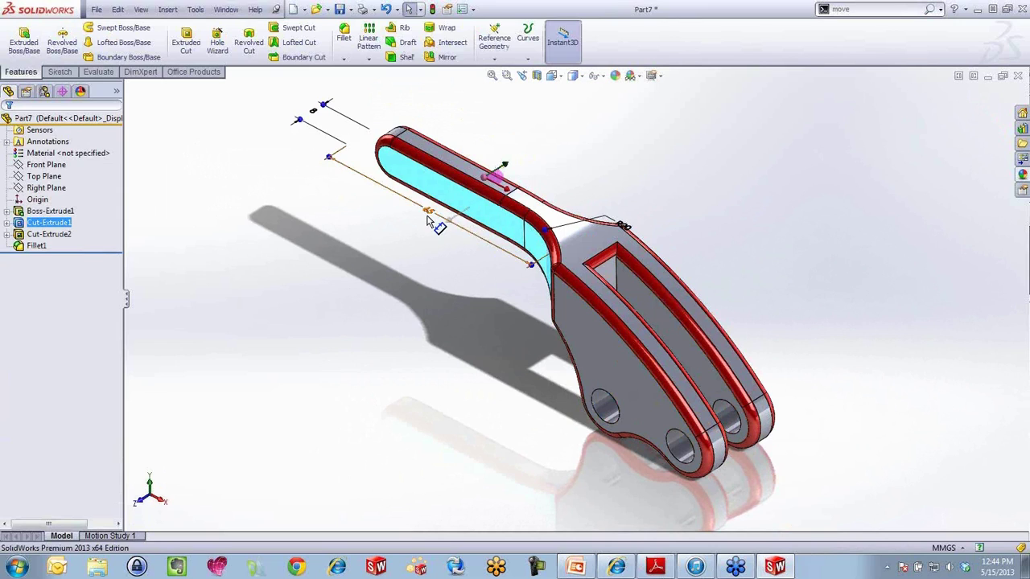
{"action": "type", "text": "85"}
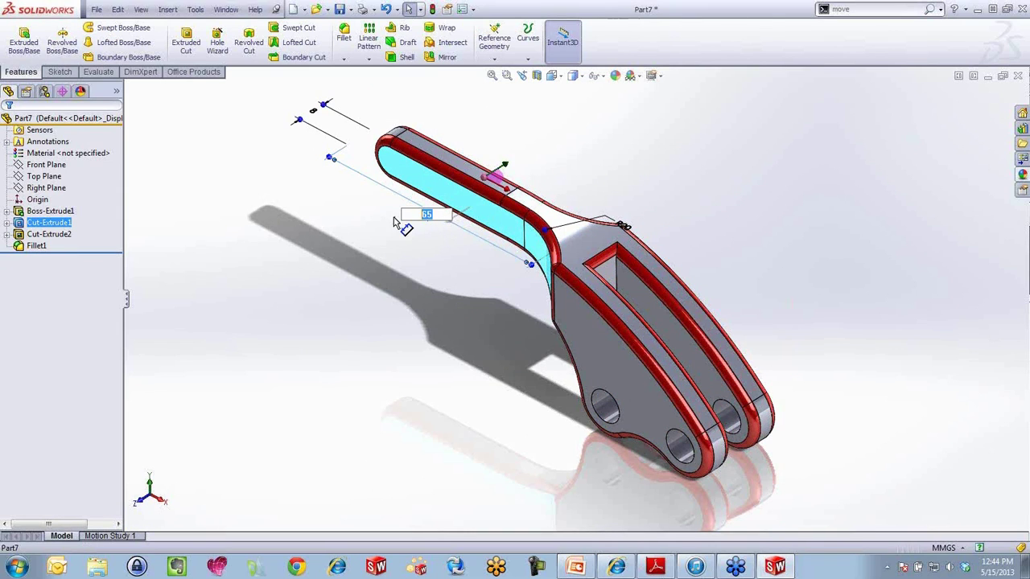
{"action": "key", "text": "Return"}
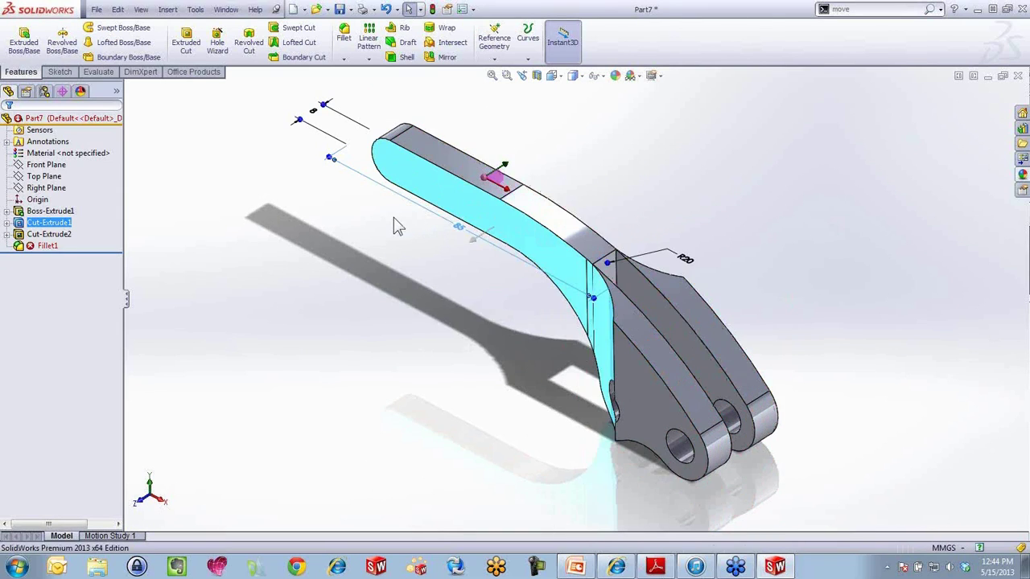
Set the fork slot cut's 35 mm length dimension to 18 mm and dismiss the rebuild report.
{"action": "left_click", "coordinate": [653, 310]}
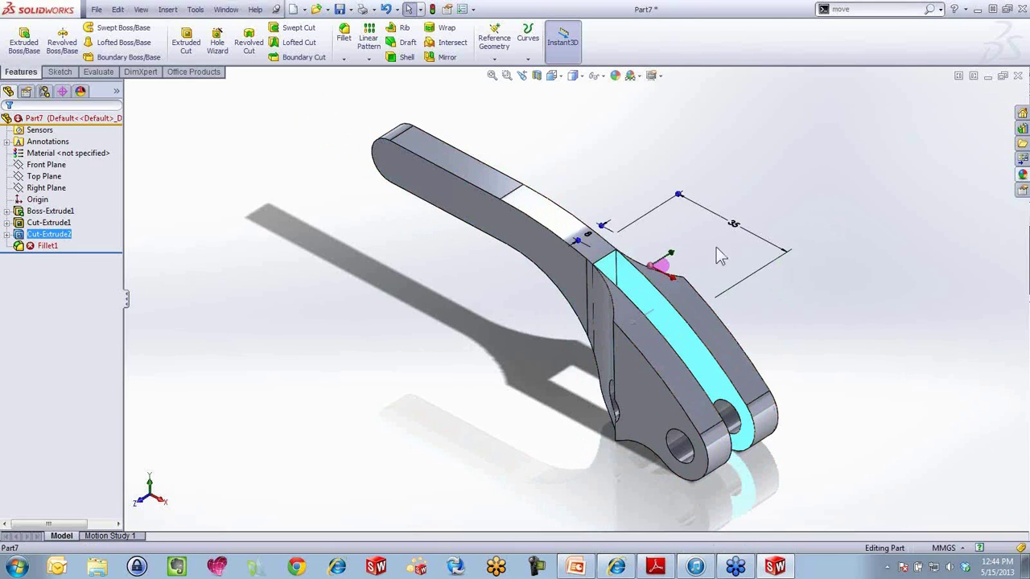
{"action": "double_click", "coordinate": [726, 227]}
{"action": "type", "text": "18"}
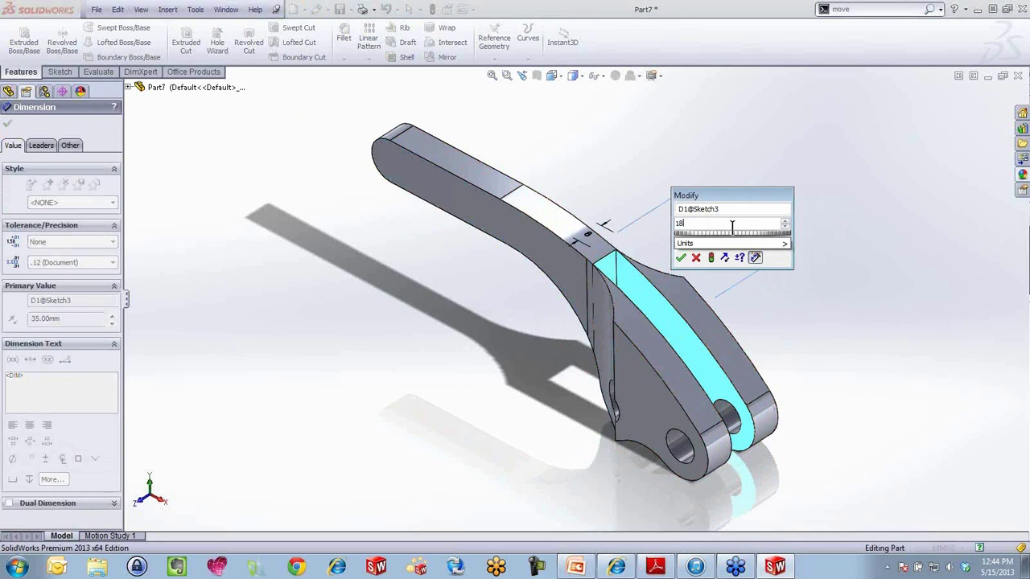
{"action": "key", "text": "Return"}
{"action": "key", "text": "Escape"}
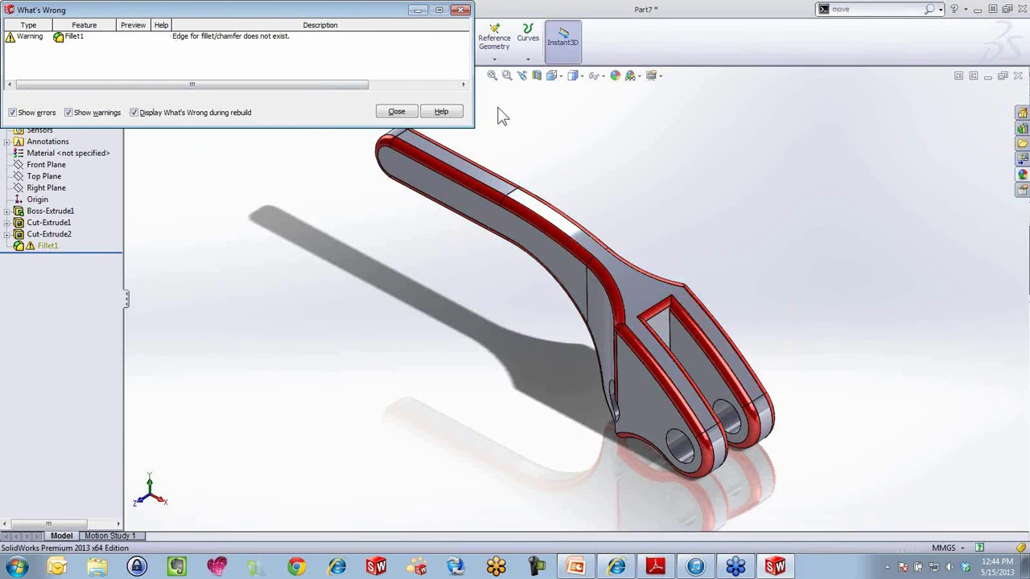
{"action": "left_click", "coordinate": [397, 112]}
Examine the cut-through pivot hole, compare it with the Phase 2 lever drawing in Adobe Reader, and return to SolidWorks.
{"action": "middle_click_drag", "start_coordinate": [845, 415], "coordinate": [936, 352]}
{"action": "scroll", "coordinate": [679, 362], "scroll_direction": "down", "scroll_amount": 2}
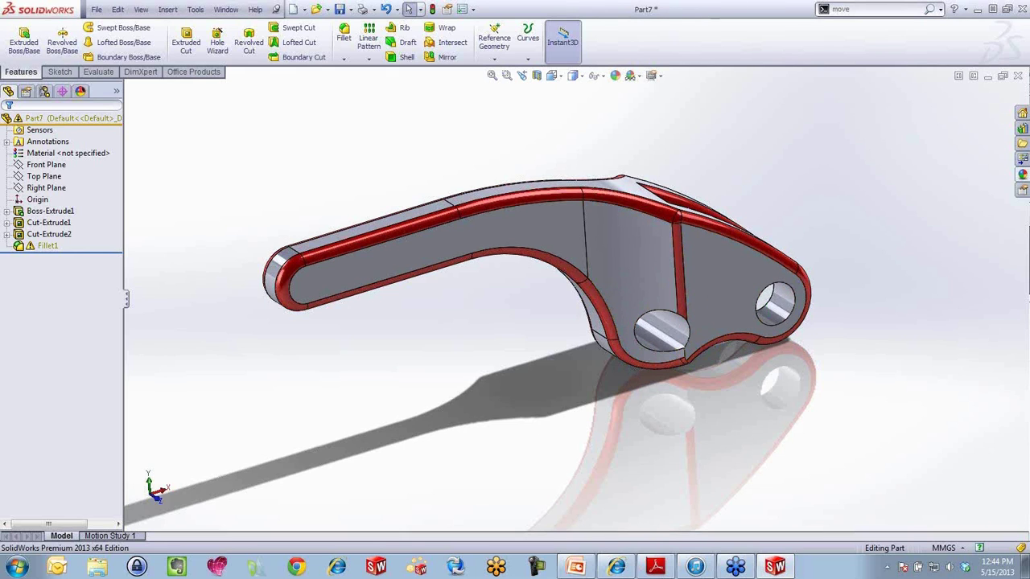
{"action": "left_click", "coordinate": [655, 567]}
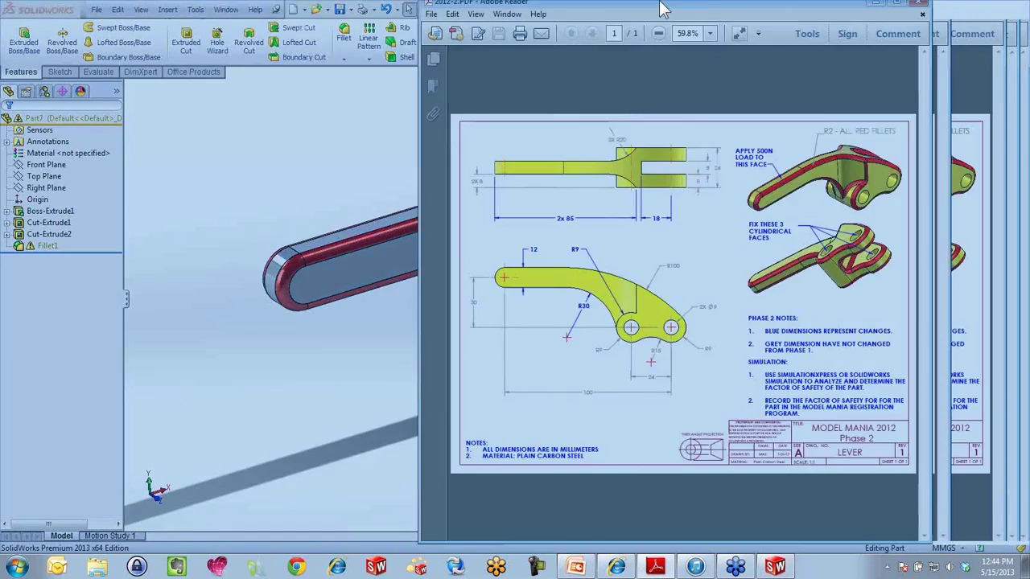
{"action": "double_click", "coordinate": [661, 8]}
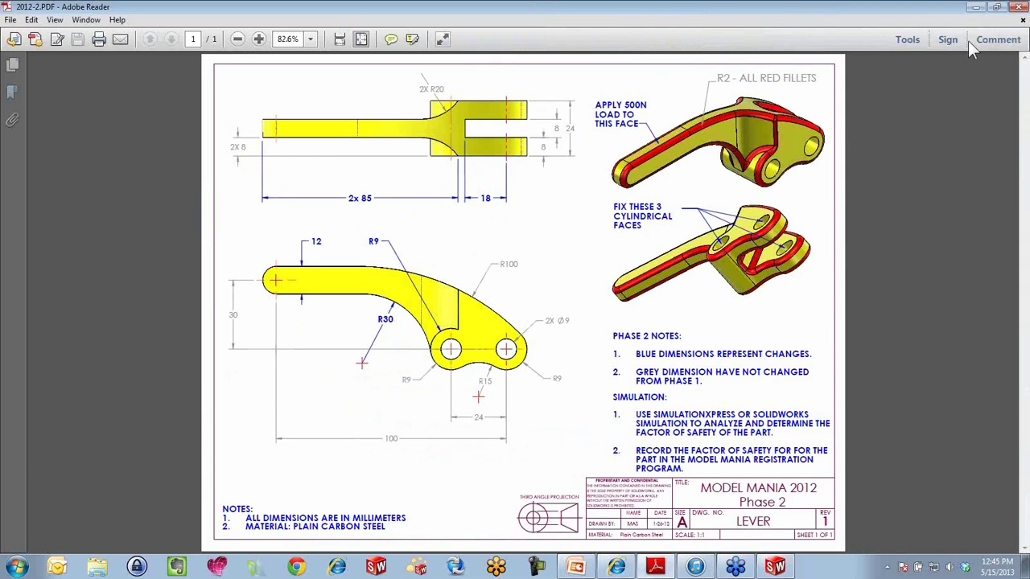
{"action": "double_click", "coordinate": [883, 10]}
{"action": "left_click", "coordinate": [976, 7]}
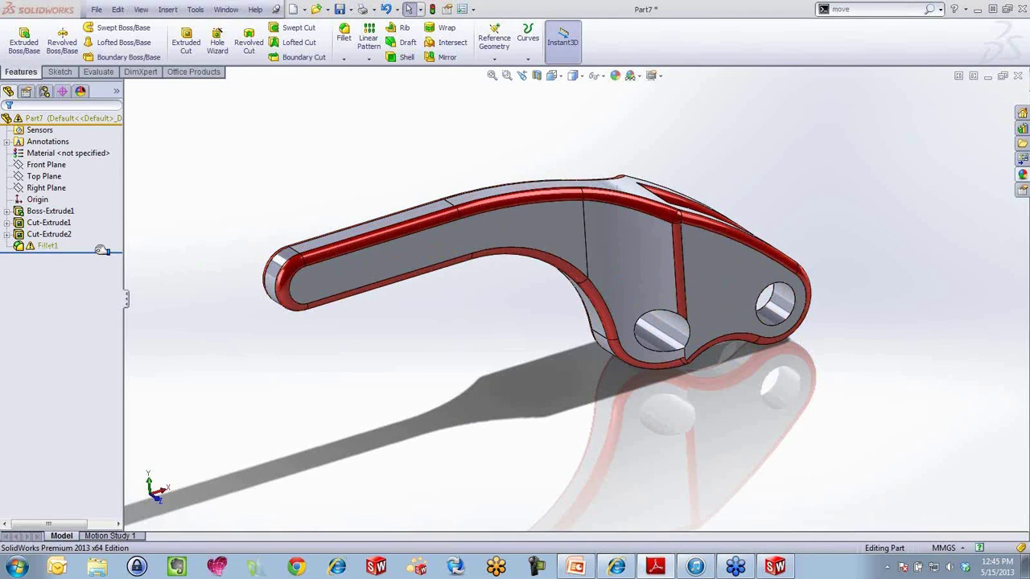
Roll the part back to before Fillet1 and select the base sketch inside Boss-Extrude1.
{"action": "left_click_drag", "start_coordinate": [100, 250], "coordinate": [101, 240]}
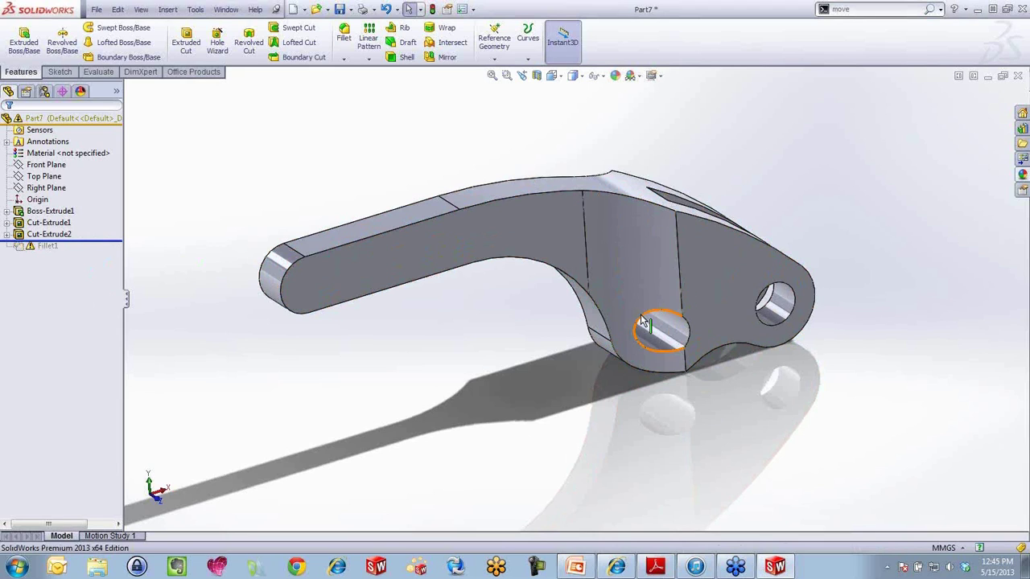
{"action": "left_click", "coordinate": [36, 225]}
{"action": "left_click", "coordinate": [6, 210]}
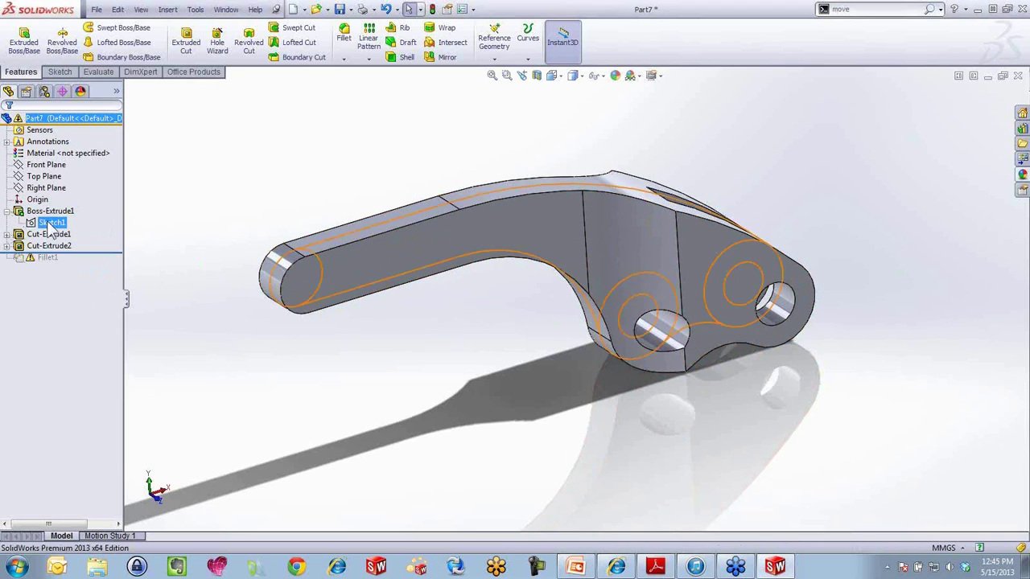
{"action": "left_click", "coordinate": [49, 223]}
{"action": "double_click", "coordinate": [50, 223]}
{"action": "key", "text": "s"}
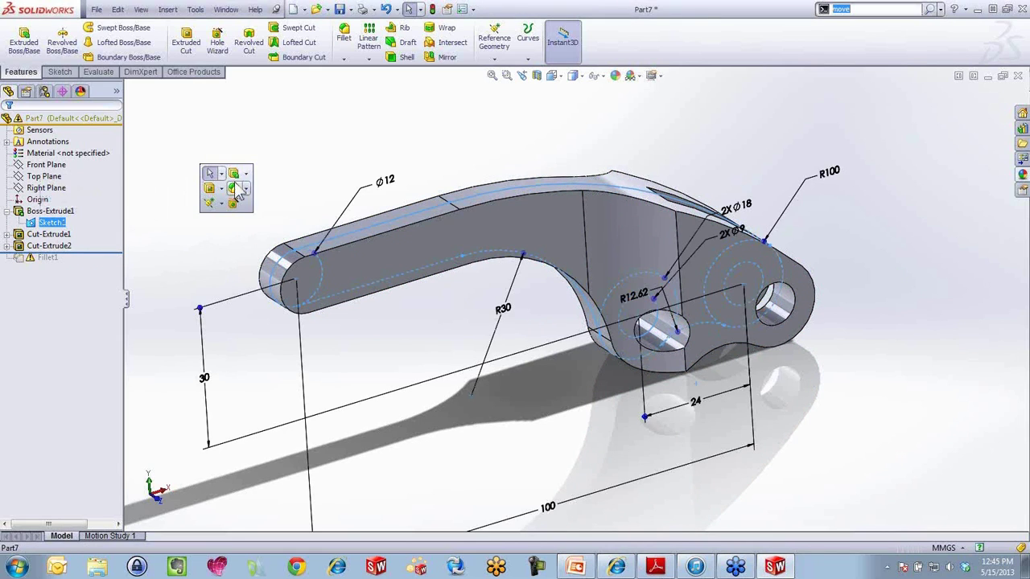
Extrude the ring between the two circles around the pivot hole as a 24 mm mid-plane boss merged with the lever.
{"action": "left_click", "coordinate": [234, 176]}
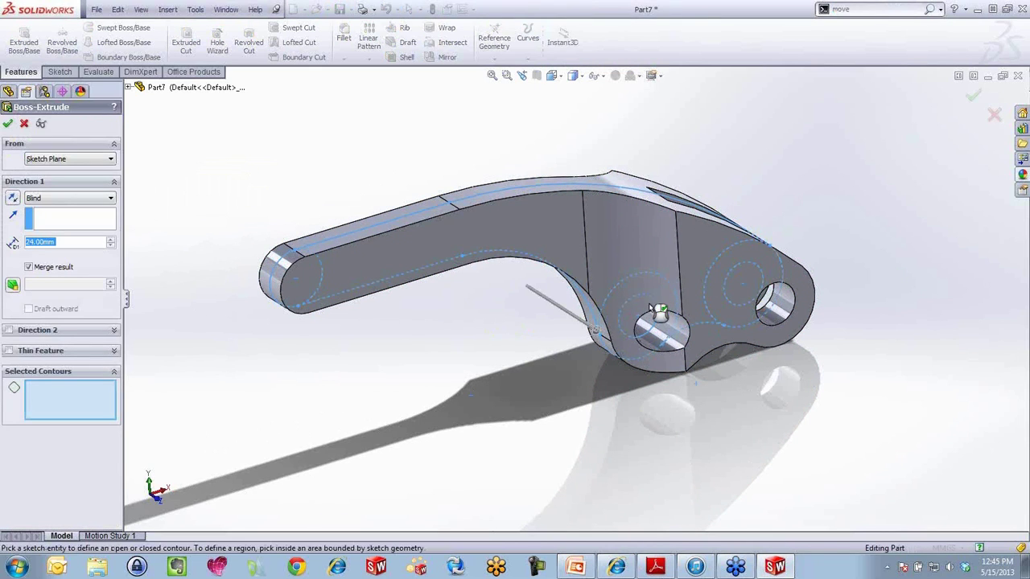
{"action": "left_click", "coordinate": [628, 283]}
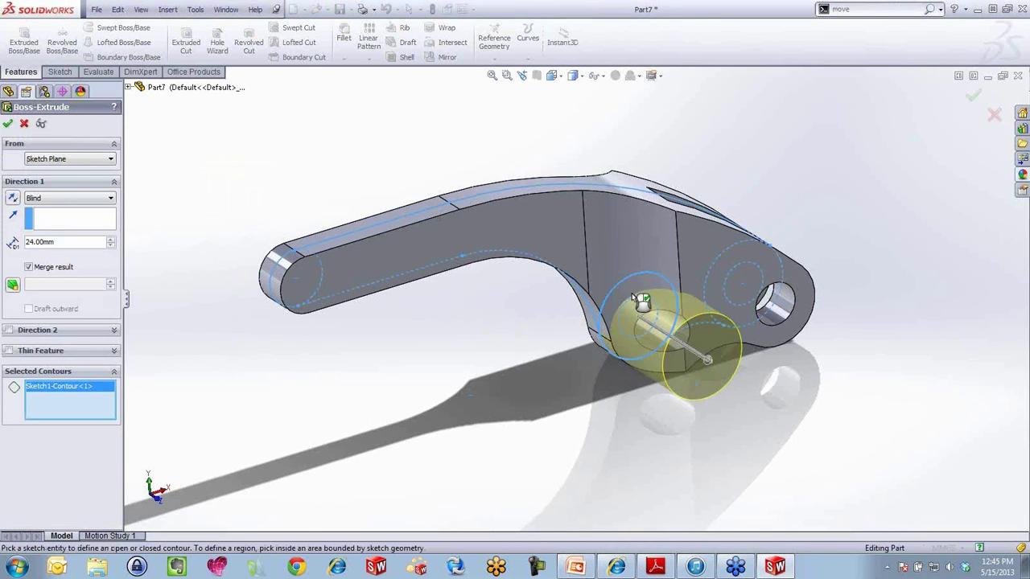
{"action": "left_click", "coordinate": [643, 301]}
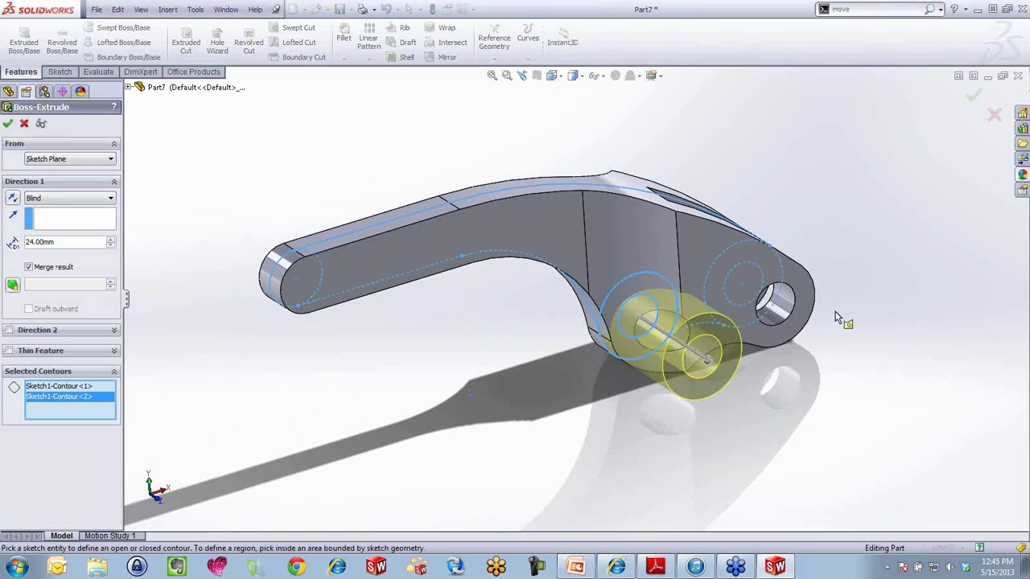
{"action": "right_click", "coordinate": [914, 174]}
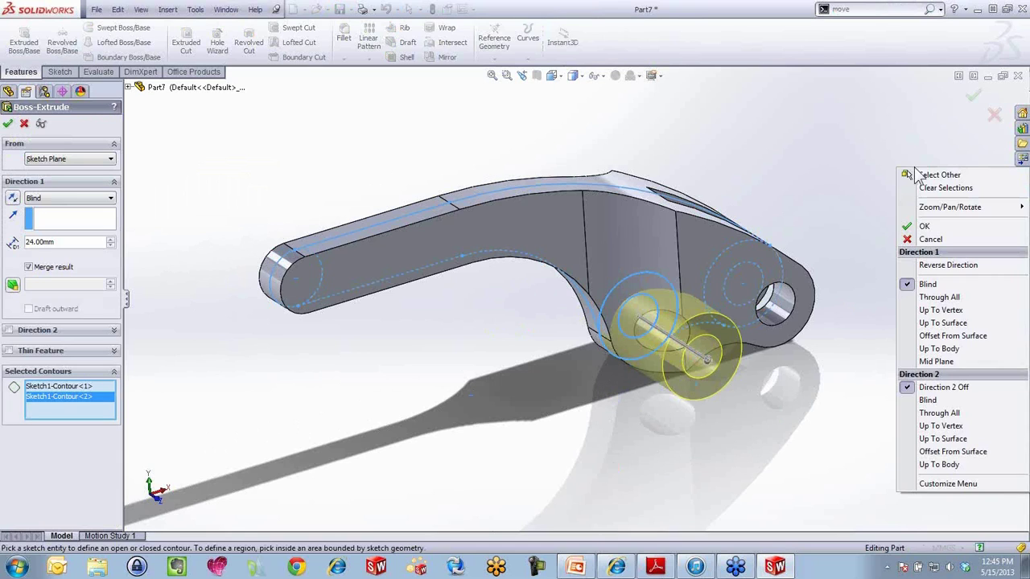
{"action": "left_click", "coordinate": [933, 361]}
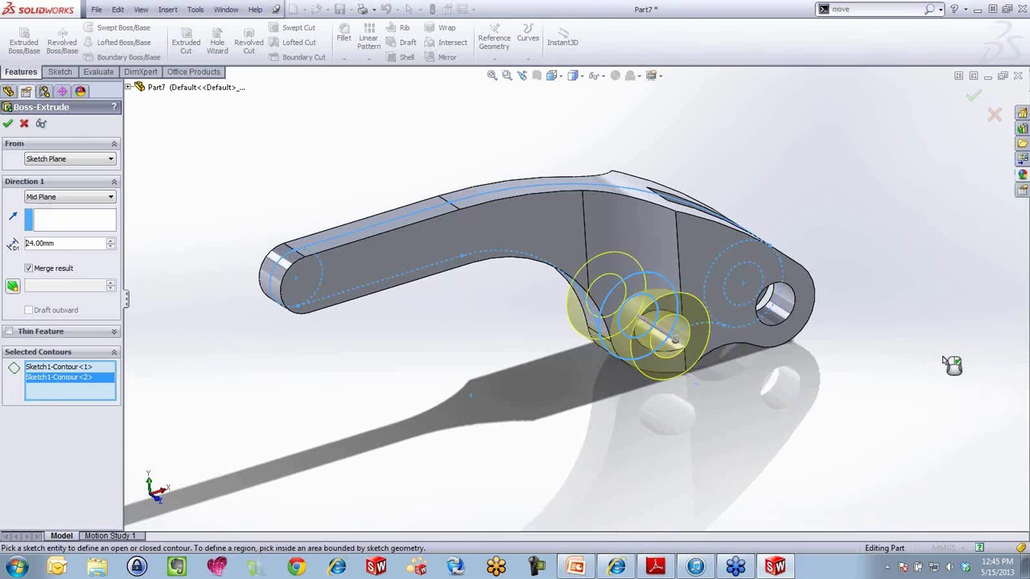
{"action": "right_click", "coordinate": [899, 421]}
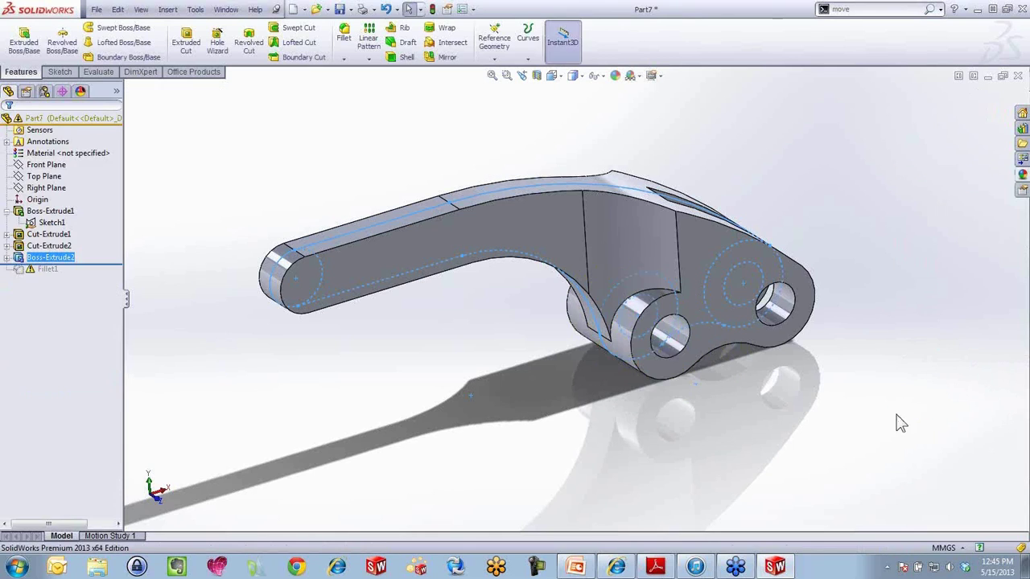
{"action": "left_click", "coordinate": [899, 424]}
{"action": "mouse_move", "coordinate": [873, 411]}
{"action": "middle_mouse_down"}
{"action": "mouse_move", "coordinate": [880, 301]}
{"action": "mouse_move", "coordinate": [870, 410]}
{"action": "middle_mouse_up"}
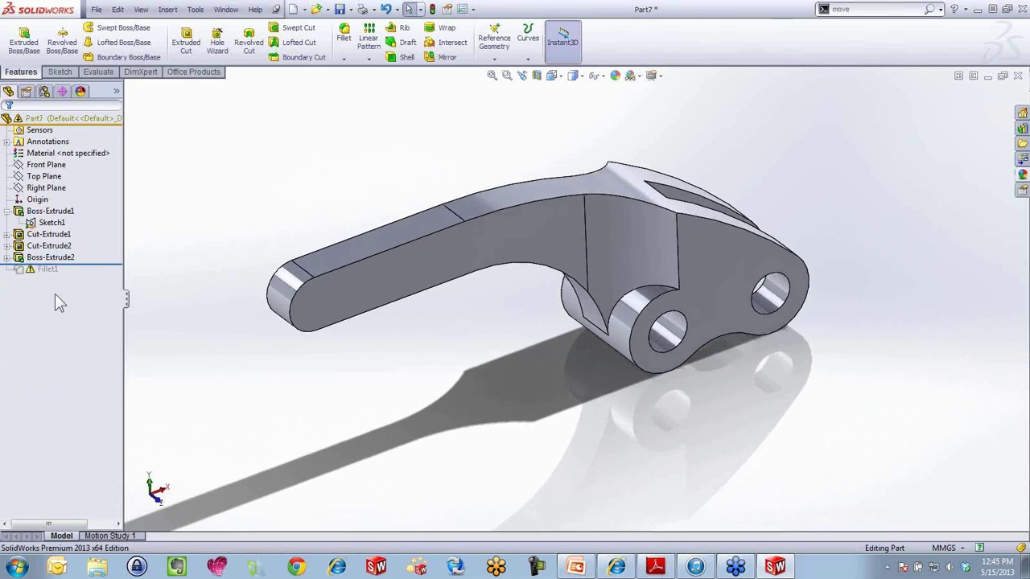
Roll the part forward to include Fillet1 again.
{"action": "left_click_drag", "start_coordinate": [83, 264], "coordinate": [84, 279]}
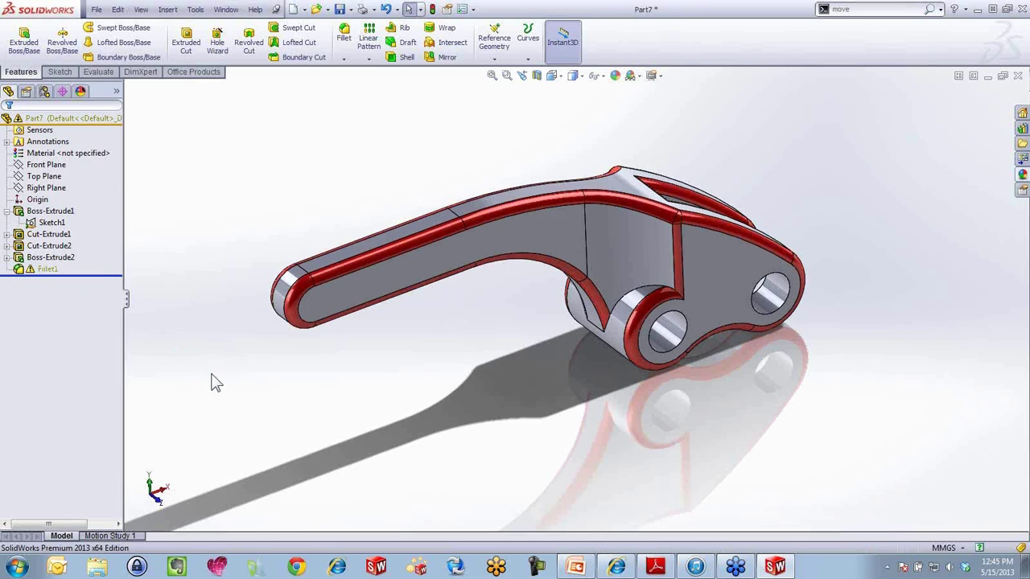
{"action": "middle_click_drag", "start_coordinate": [434, 438], "coordinate": [528, 341]}
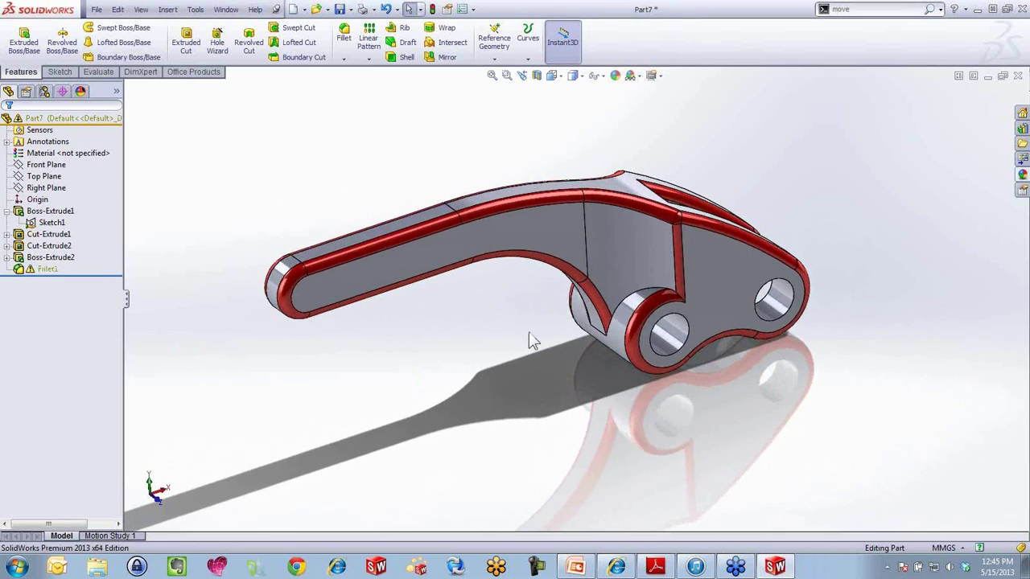
{"action": "scroll", "coordinate": [535, 337], "scroll_direction": "down", "scroll_amount": 2}
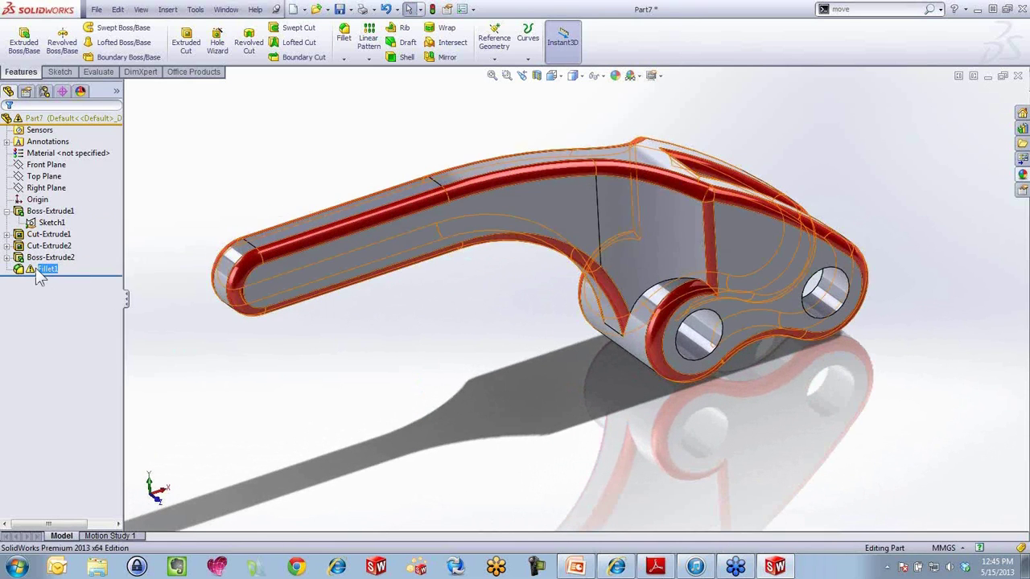
Edit Fillet1 to add the edges where the new pivot boss meets the lever body, using the 2 mm radius.
{"action": "right_click", "coordinate": [35, 268]}
{"action": "left_click", "coordinate": [45, 247]}
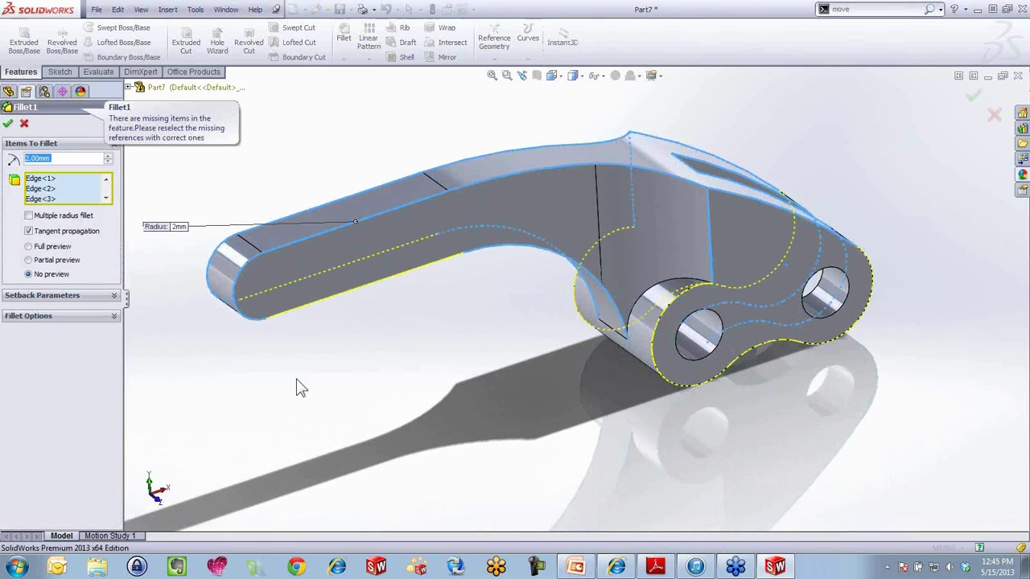
{"action": "scroll", "coordinate": [640, 333], "scroll_direction": "down", "scroll_amount": 3}
{"action": "left_click", "coordinate": [660, 366]}
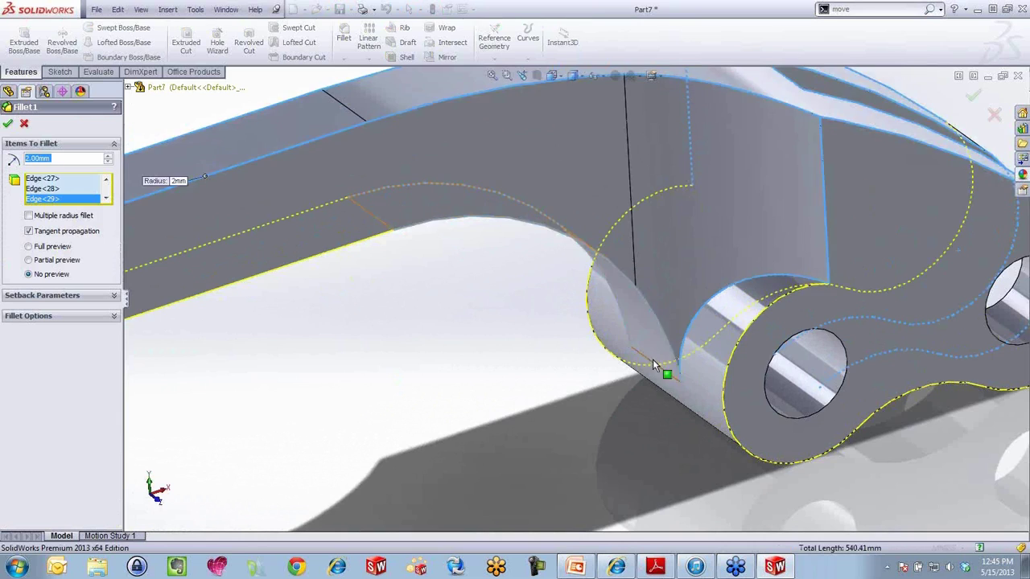
{"action": "middle_click_drag", "start_coordinate": [604, 362], "coordinate": [696, 222]}
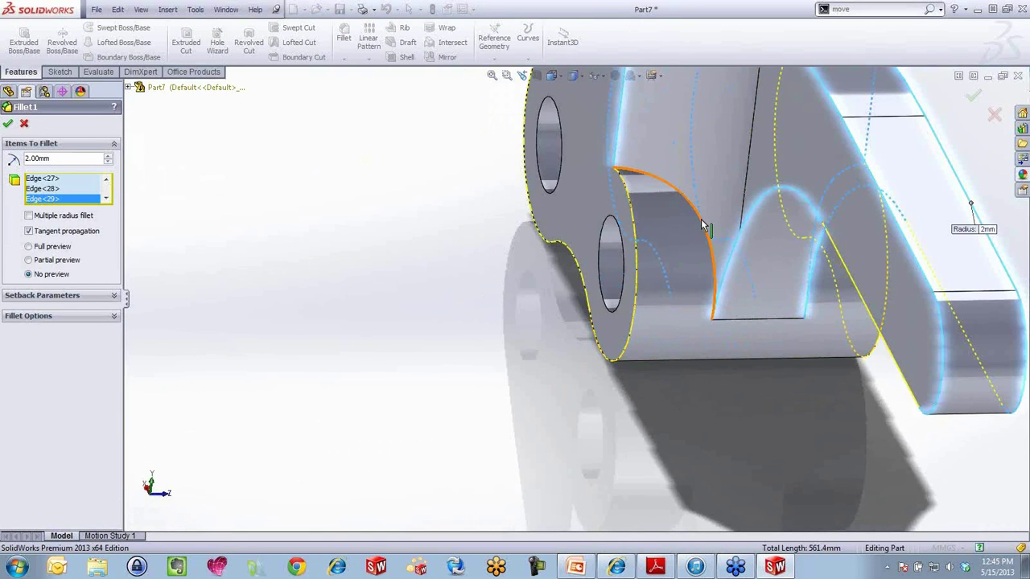
{"action": "left_click", "coordinate": [701, 225]}
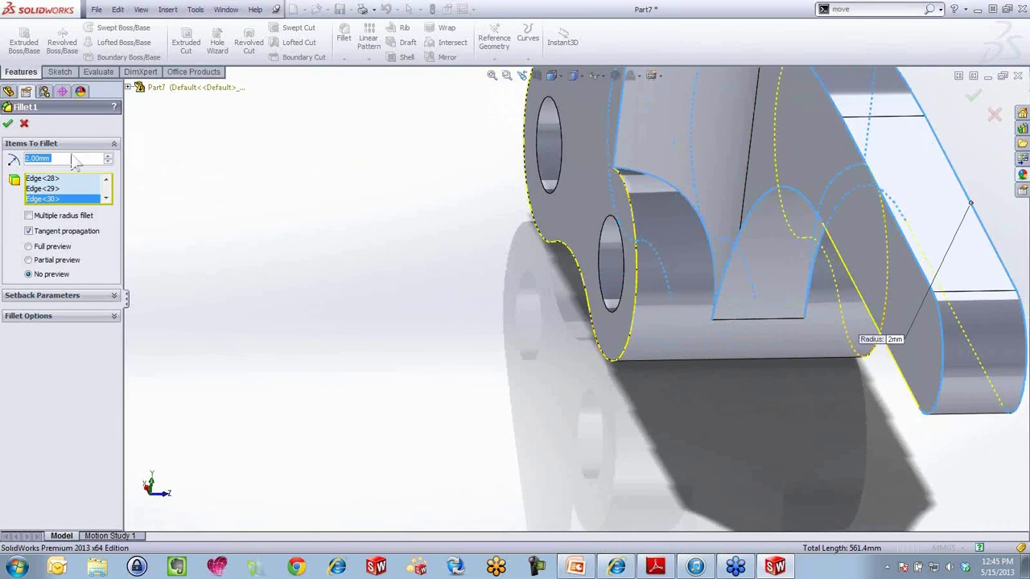
{"action": "left_click", "coordinate": [8, 123]}
{"action": "left_click", "coordinate": [546, 306]}
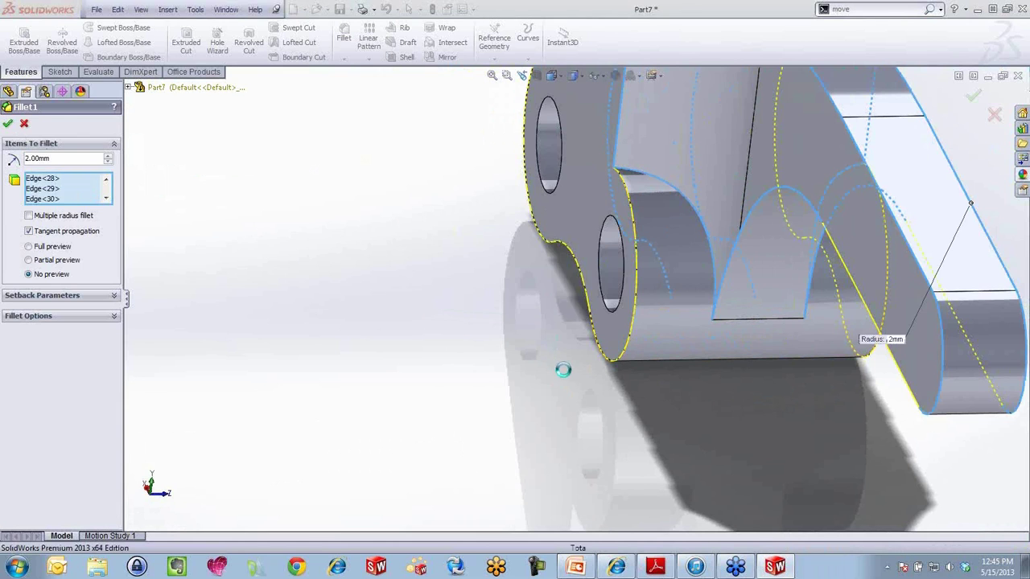
{"action": "middle_click_drag", "start_coordinate": [564, 370], "coordinate": [591, 383]}
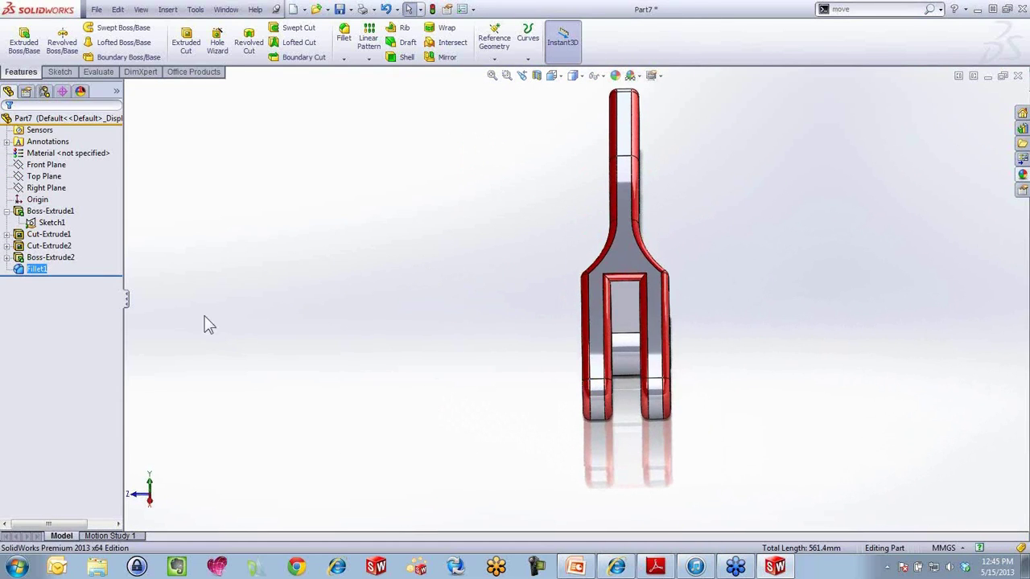
Reorder Boss-Extrude2 before Cut-Extrude2 in the feature tree so the fork slot also cuts through the pivot boss.
{"action": "left_click", "coordinate": [64, 257]}
{"action": "scroll", "coordinate": [643, 333], "scroll_direction": "down", "scroll_amount": 2}
{"action": "middle_click_drag", "start_coordinate": [642, 332], "coordinate": [680, 426]}
{"action": "left_click", "coordinate": [592, 359]}
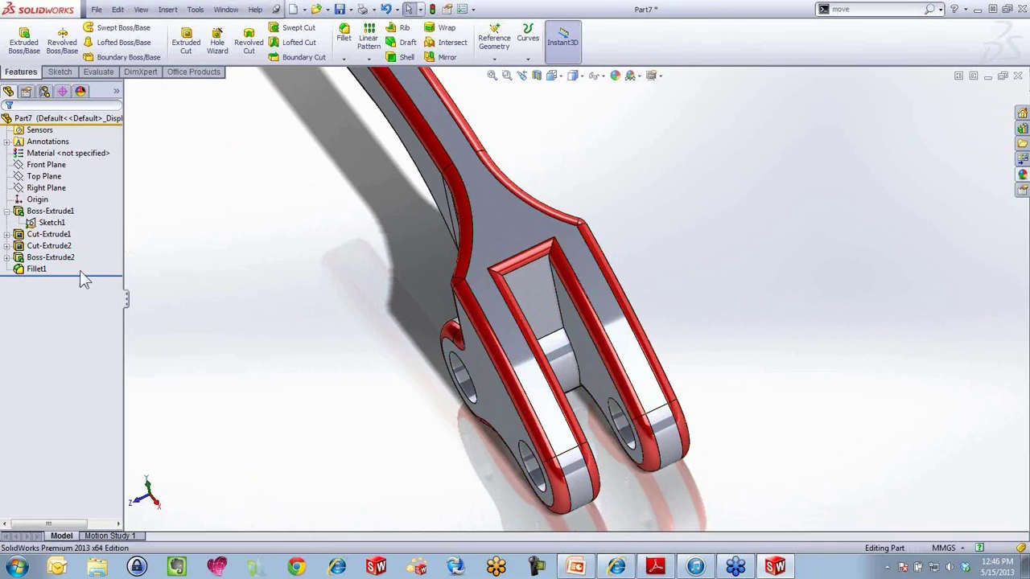
{"action": "left_click", "coordinate": [50, 249]}
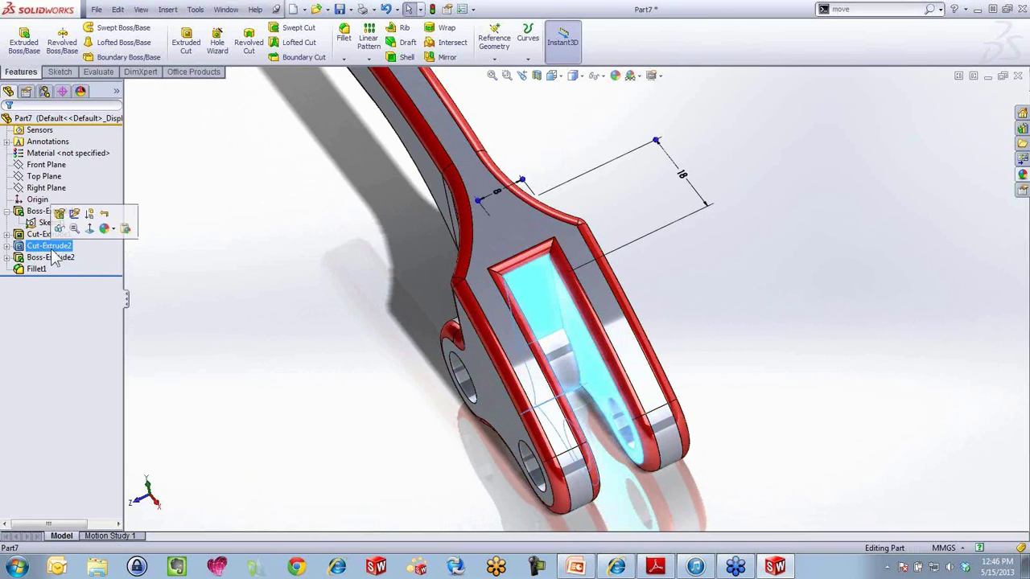
{"action": "left_click", "coordinate": [41, 256], "text": "ctrl"}
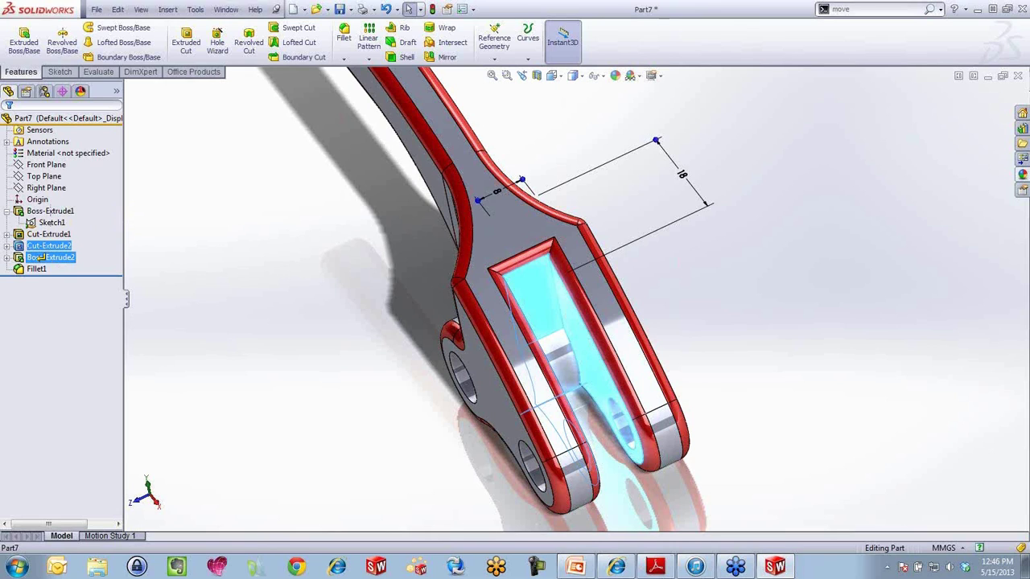
{"action": "left_click", "coordinate": [266, 334]}
{"action": "middle_click_drag", "start_coordinate": [349, 347], "coordinate": [475, 351]}
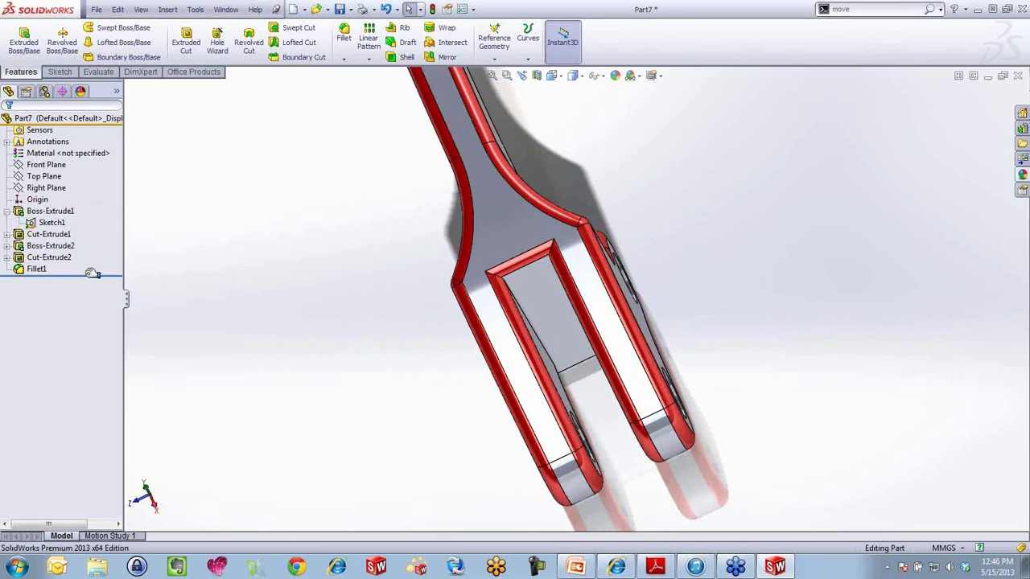
Move Cut-Extrude2 back ahead of Boss-Extrude2 in the feature tree, and restore the order with the boss before the cut.
{"action": "left_click", "coordinate": [61, 260]}
{"action": "left_click_drag", "start_coordinate": [64, 265], "coordinate": [63, 238]}
{"action": "left_click", "coordinate": [557, 344]}
{"action": "middle_click_drag", "start_coordinate": [486, 388], "coordinate": [435, 354]}
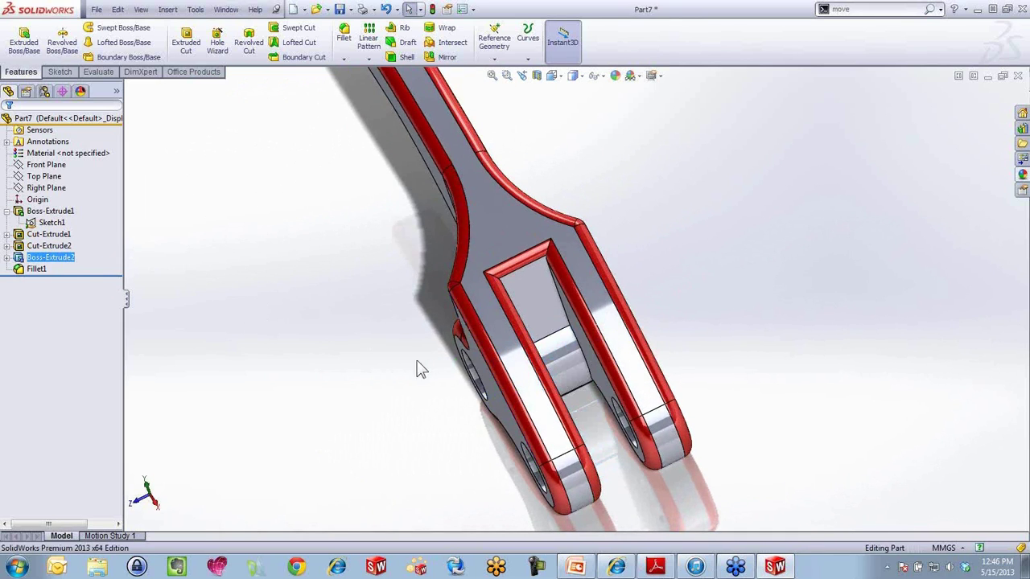
{"action": "left_click", "coordinate": [63, 247]}
{"action": "left_click", "coordinate": [61, 256], "text": "ctrl"}
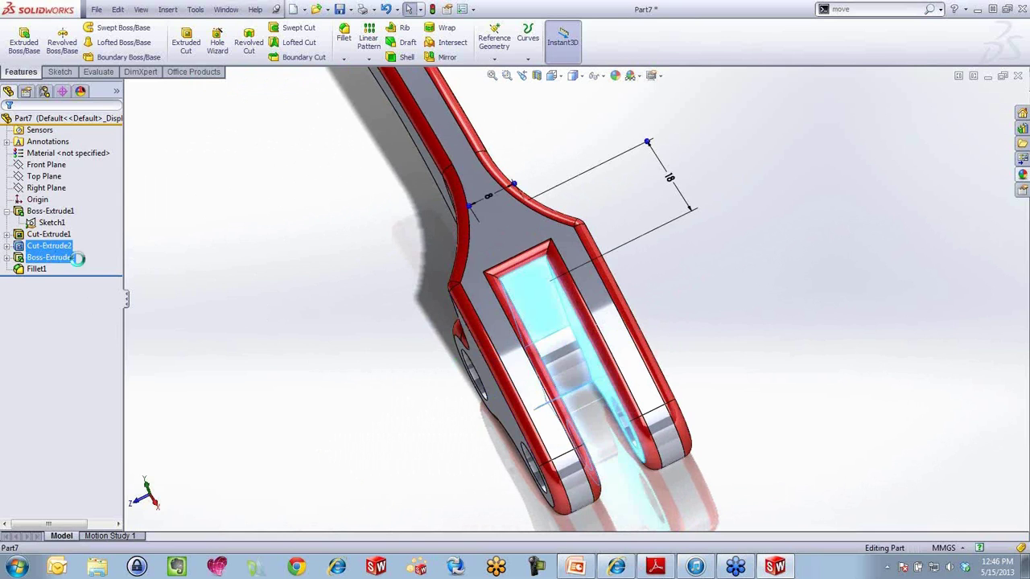
{"action": "middle_click_drag", "start_coordinate": [358, 386], "coordinate": [532, 342]}
{"action": "key", "text": "ctrl+1"}
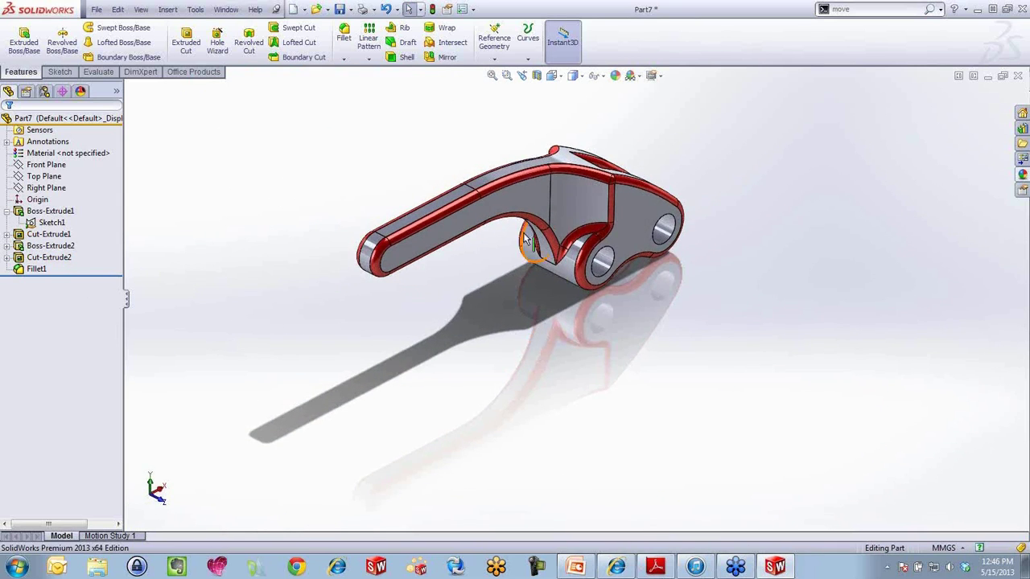
Inspect the modified lever from the fork side, switch to PowerPoint and show the topic summary slide full screen.
{"action": "middle_click_drag", "start_coordinate": [532, 229], "coordinate": [447, 394]}
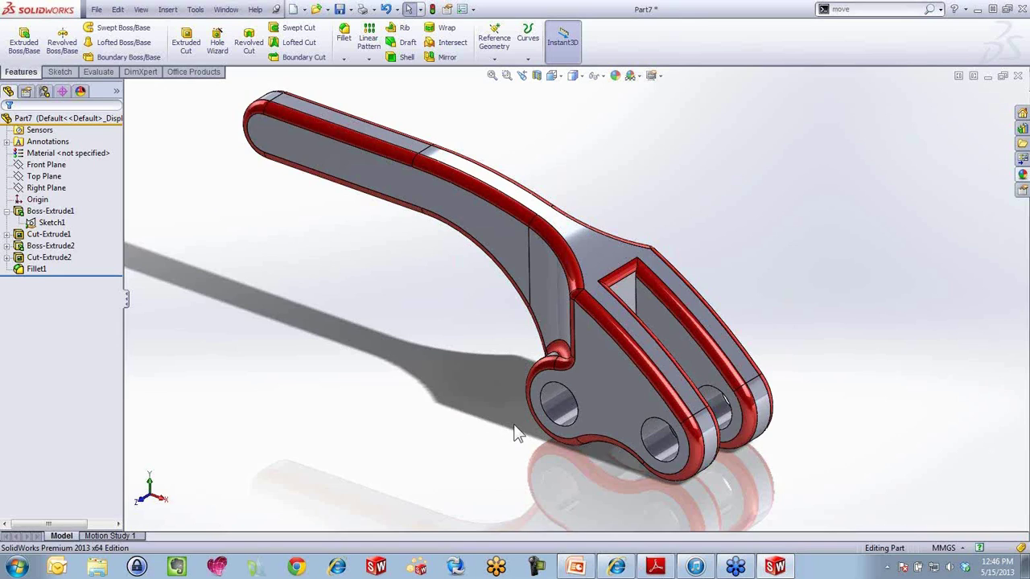
{"action": "scroll", "coordinate": [517, 425], "scroll_direction": "up", "scroll_amount": 3}
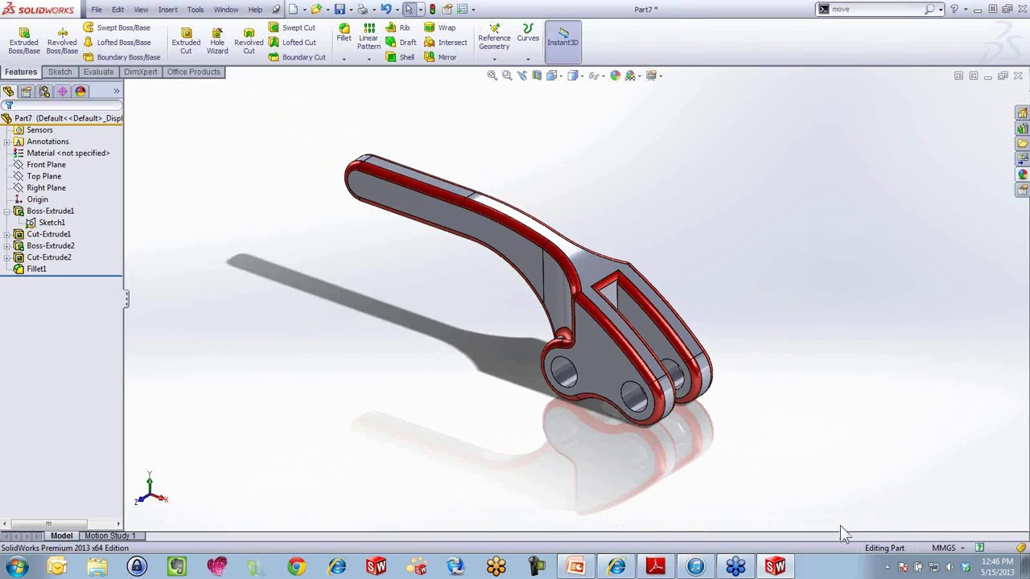
{"action": "left_click", "coordinate": [575, 567]}
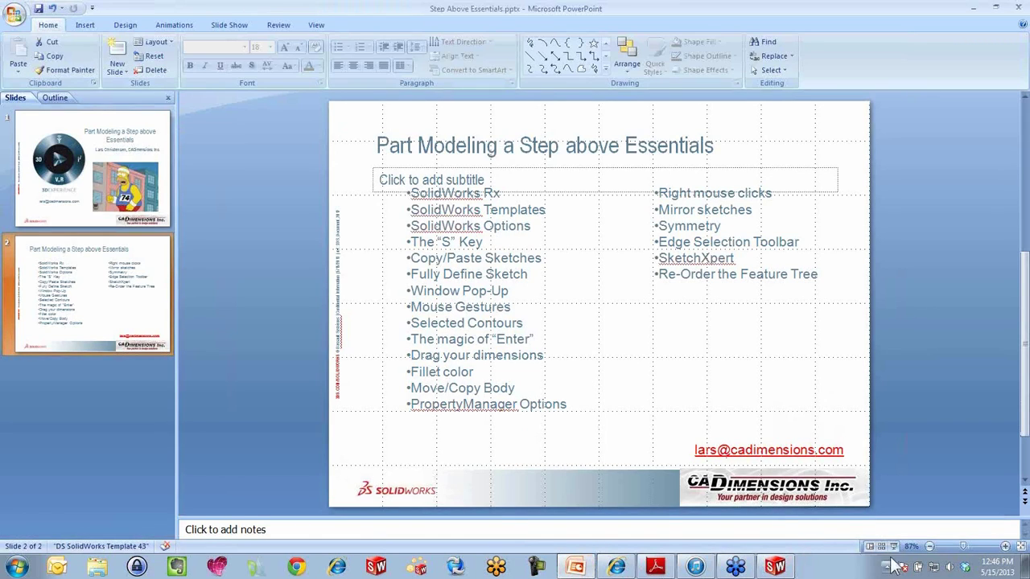
{"action": "left_click", "coordinate": [894, 547]}
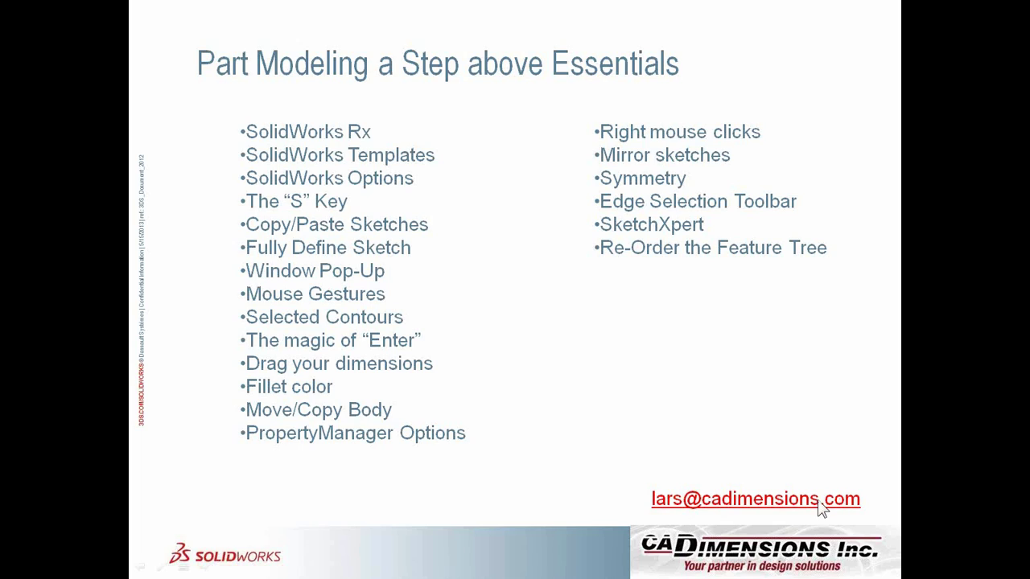